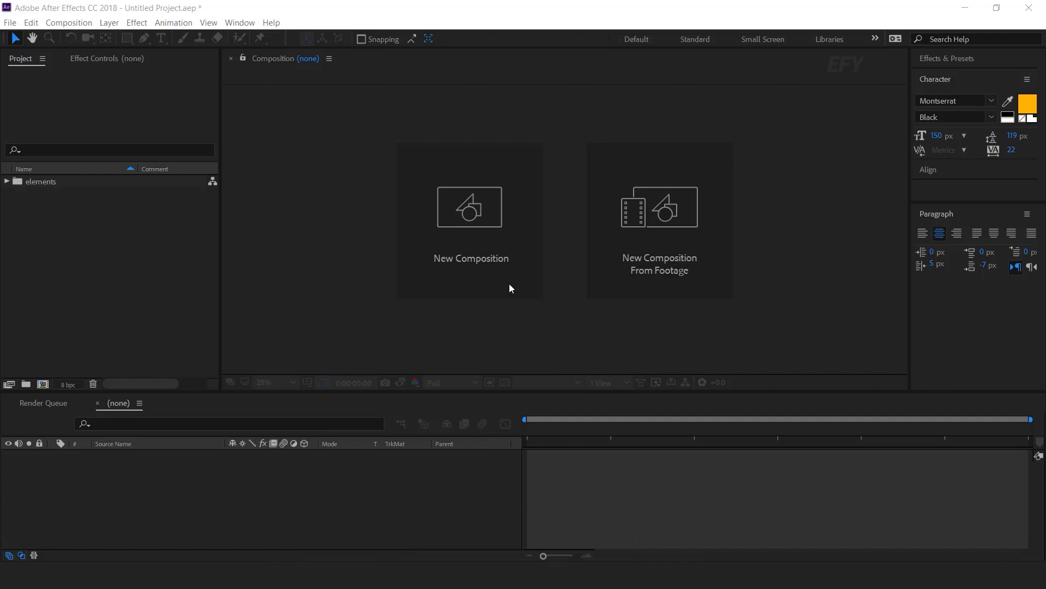
- Create a 1920 x 1080 composition named "main comp" at 30 fps, lasting 50 seconds
left_click(509, 283)
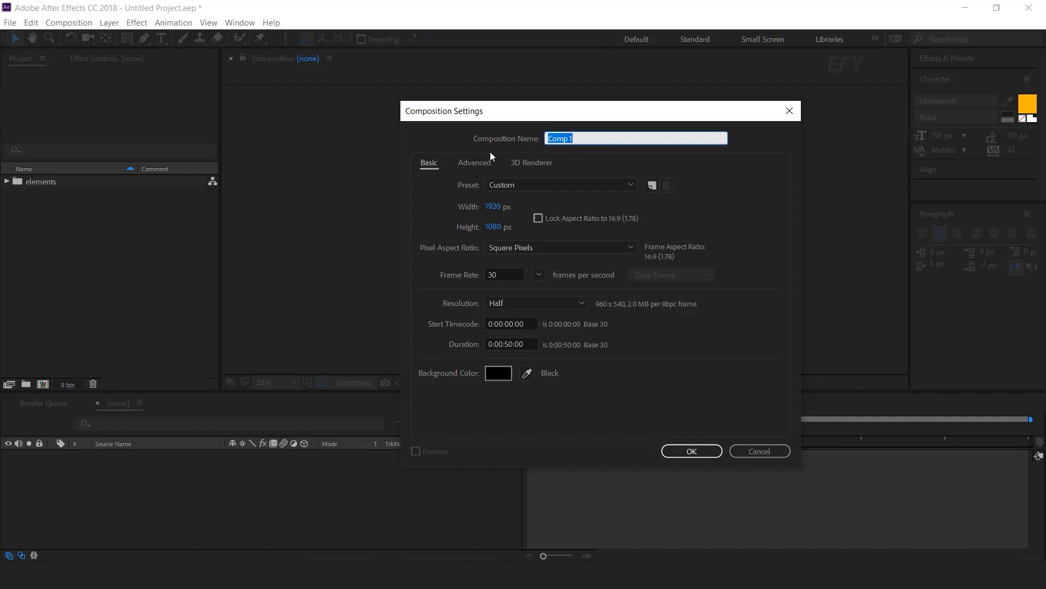
type("main comp")
key("Return")
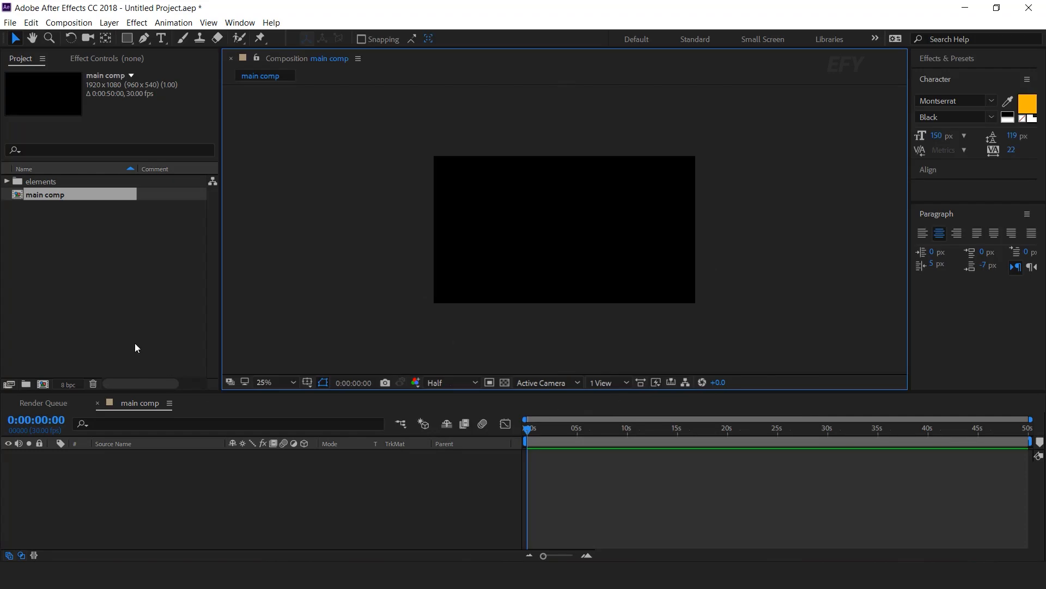
- Create a second 1920 x 1080, 50-second composition named "paint stroke"
left_click(137, 348)
left_click(44, 383)
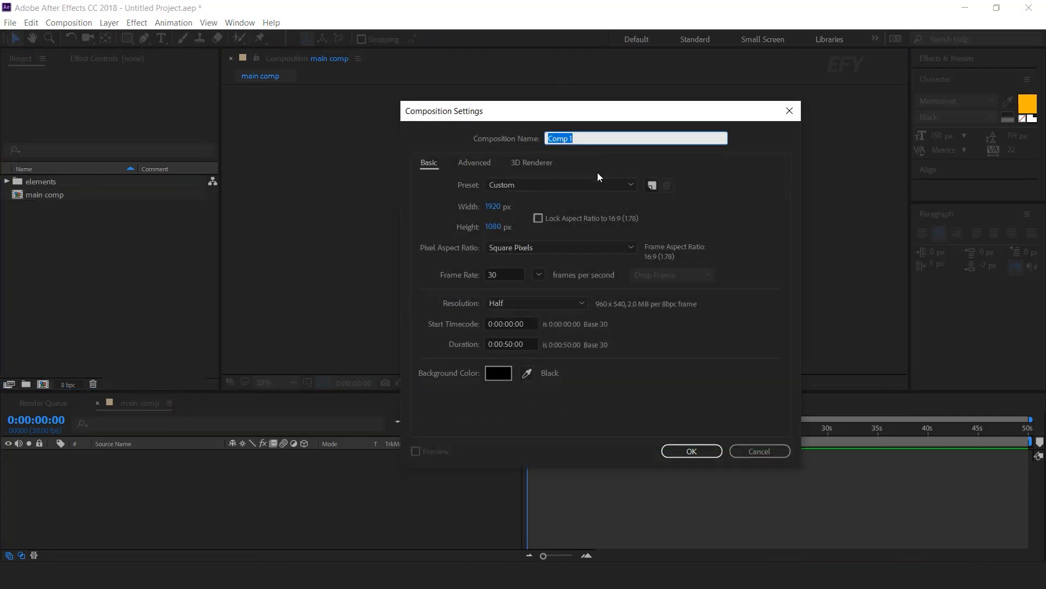
type("paint stroke")
key("Return")
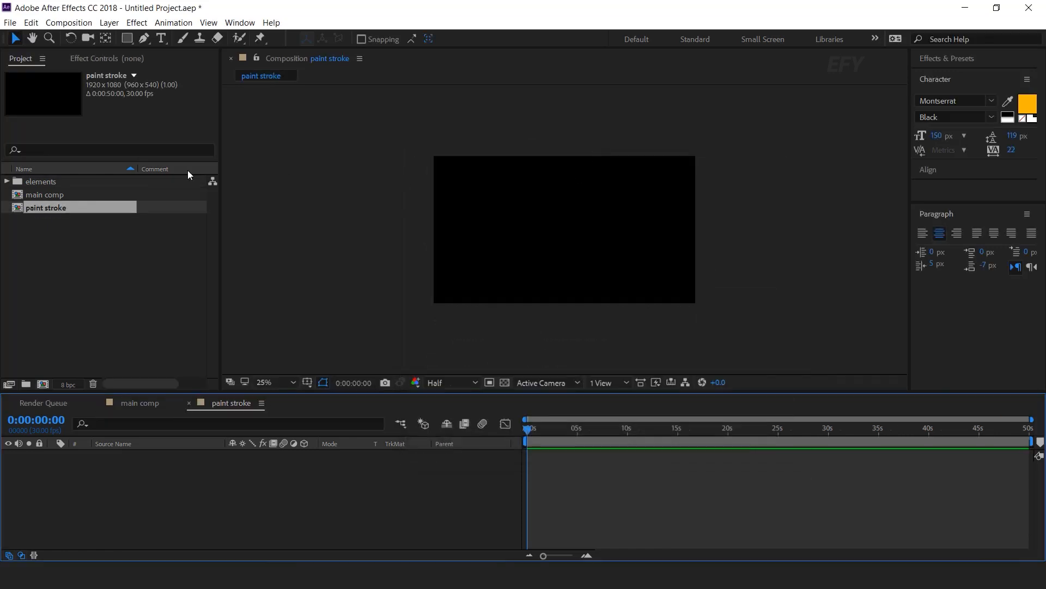
- Place Brush-Png.png from the elements folder in the paint stroke composition
left_click(54, 180)
left_click(6, 181)
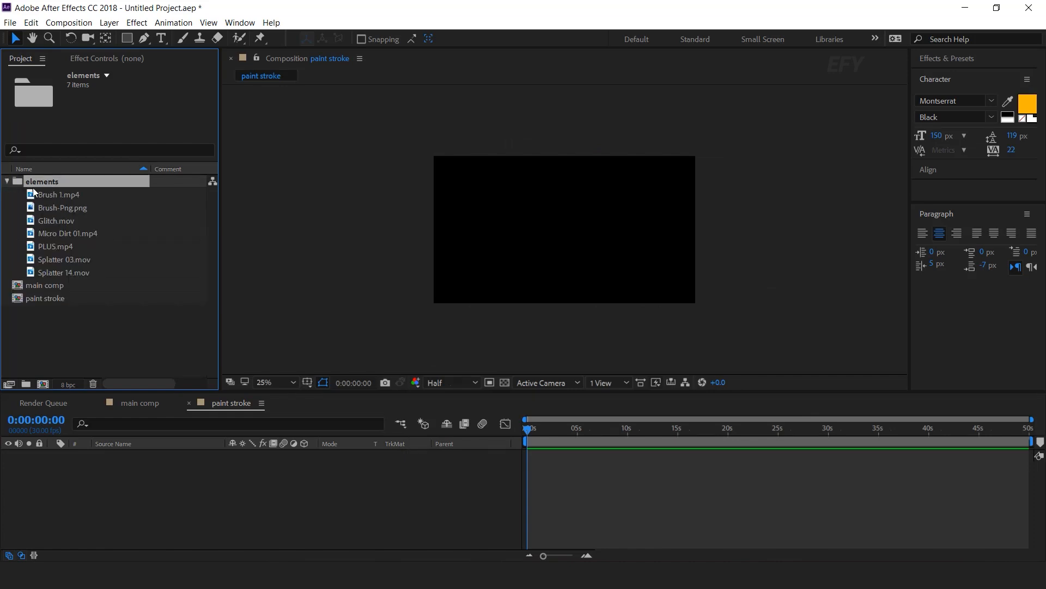
left_click(58, 208)
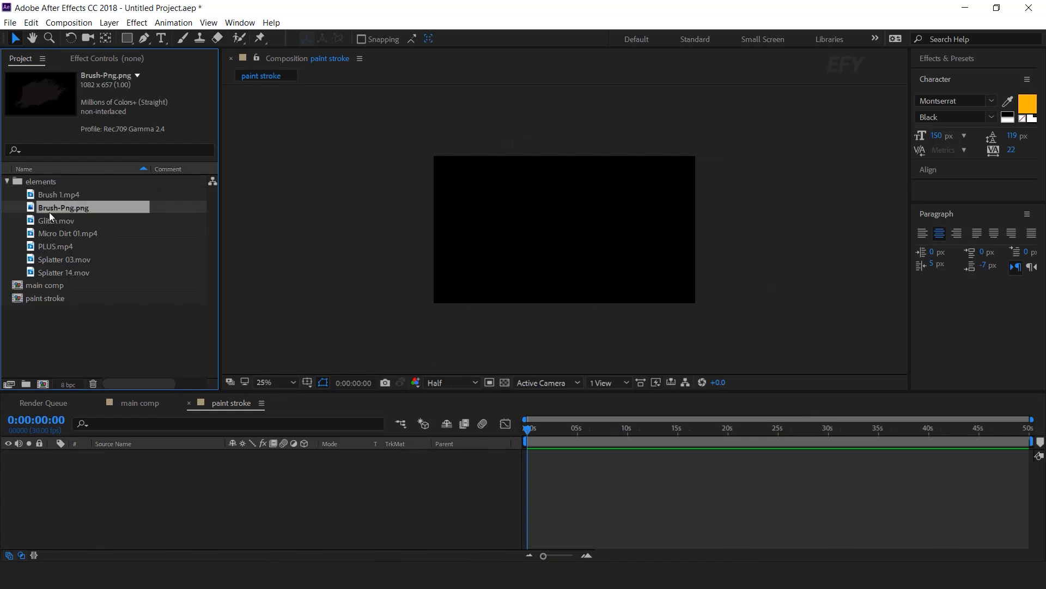
mouse_move(34, 209)
left_mouse_down()
mouse_move(173, 517)
mouse_move(164, 468)
left_mouse_up()
- Show the transparency grid and scale the brush image up until it fills the frame's height
left_click(582, 428)
left_click(505, 382)
left_click_drag(639, 230, 685, 227)
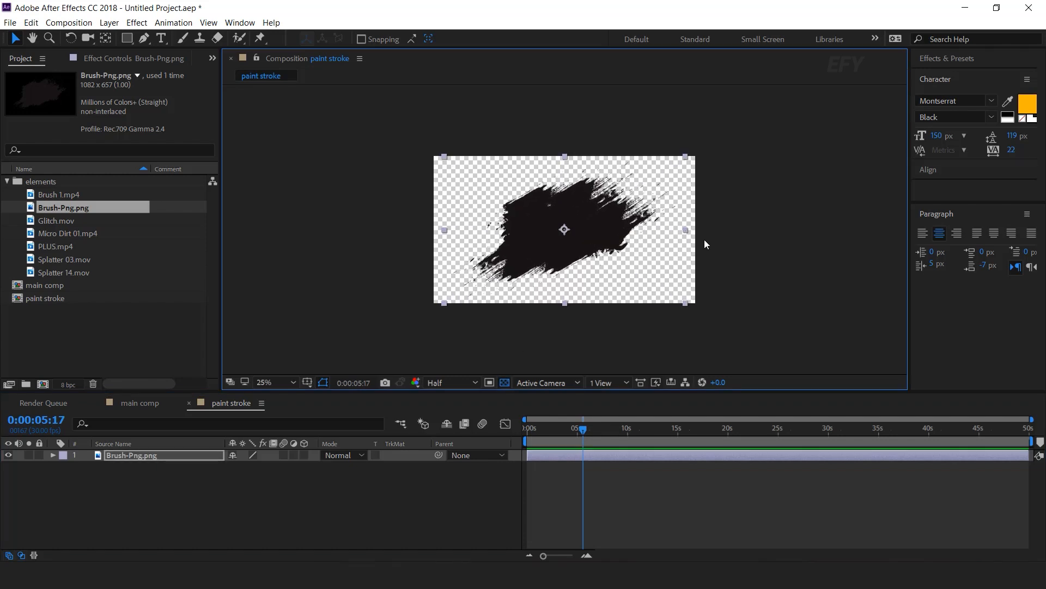
left_click(477, 489)
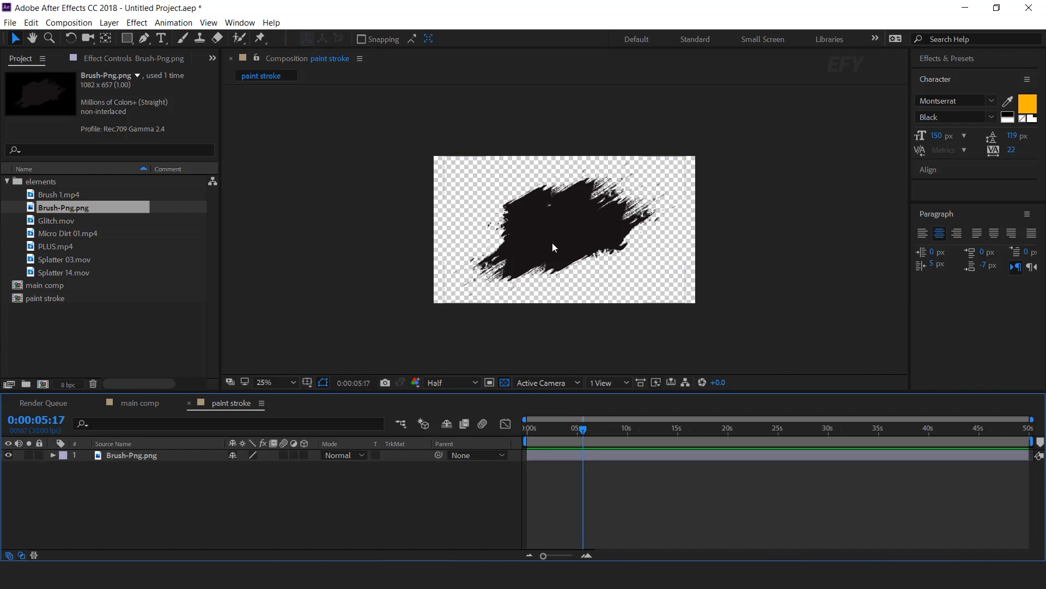
- Draw a nine-point zigzag path on a new shape layer with the Pen tool, covering the brush image from its left end to its right end
left_click(145, 39)
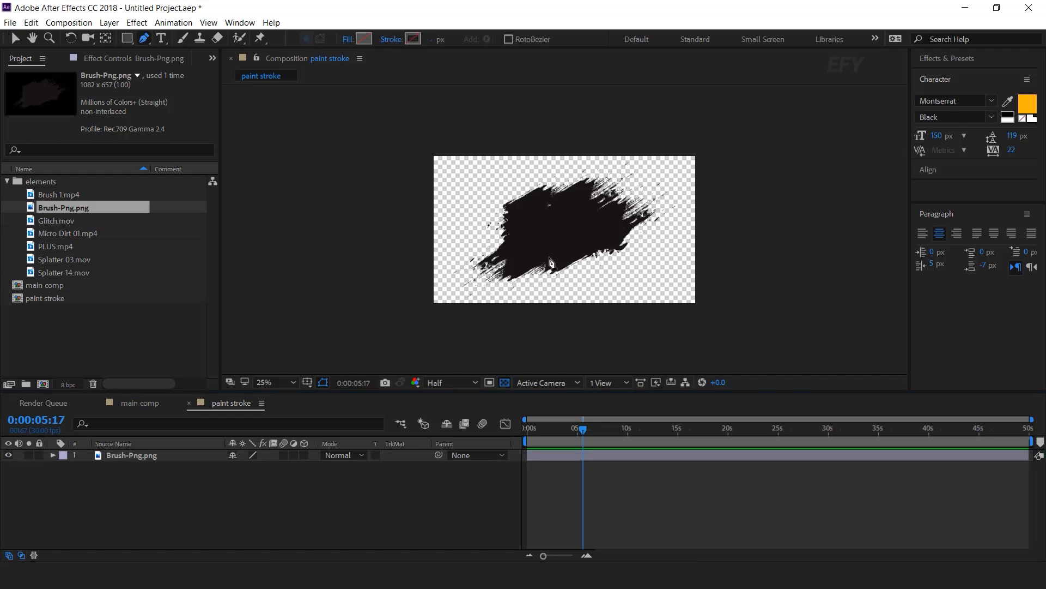
left_click(483, 307)
left_click(483, 200)
left_click(533, 300)
left_click(525, 181)
left_click(580, 290)
left_click(570, 170)
left_click(626, 281)
left_click(616, 157)
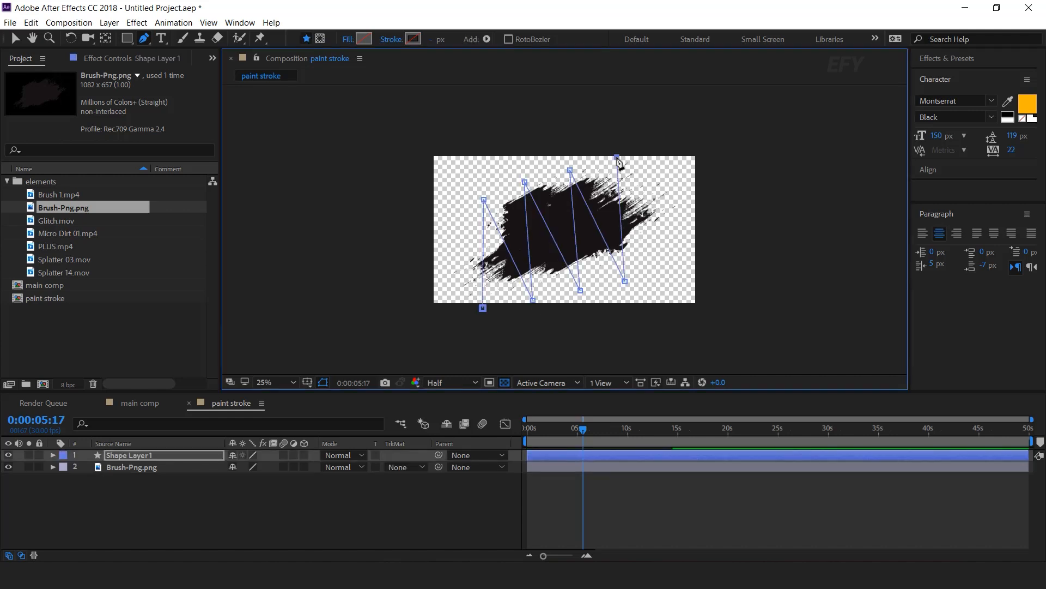
left_click(677, 248)
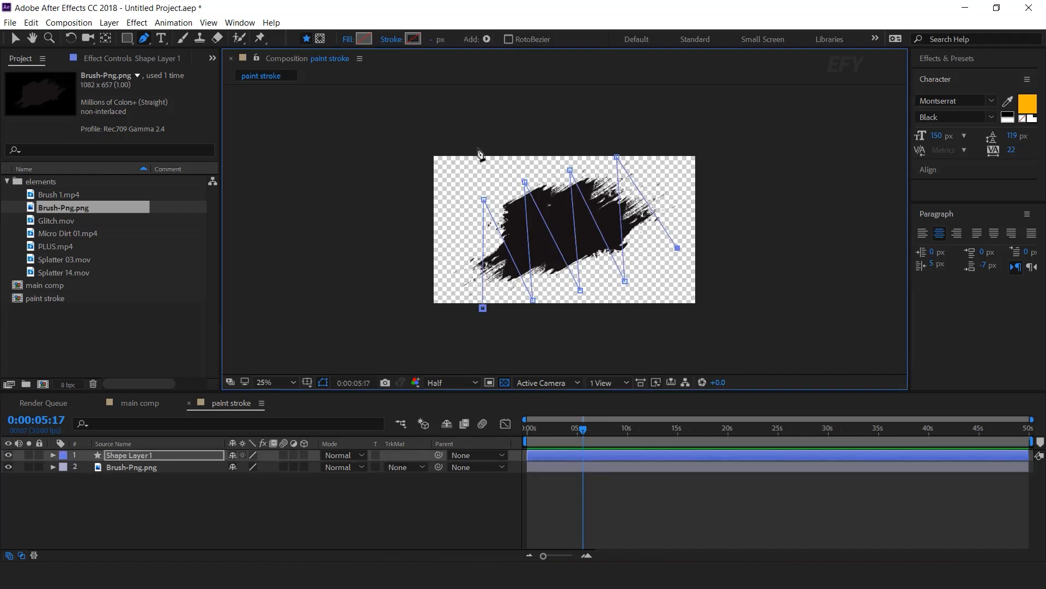
- Give the zigzag path a white stroke 500 px wide so it covers the brush image
left_click(436, 39)
type("5")
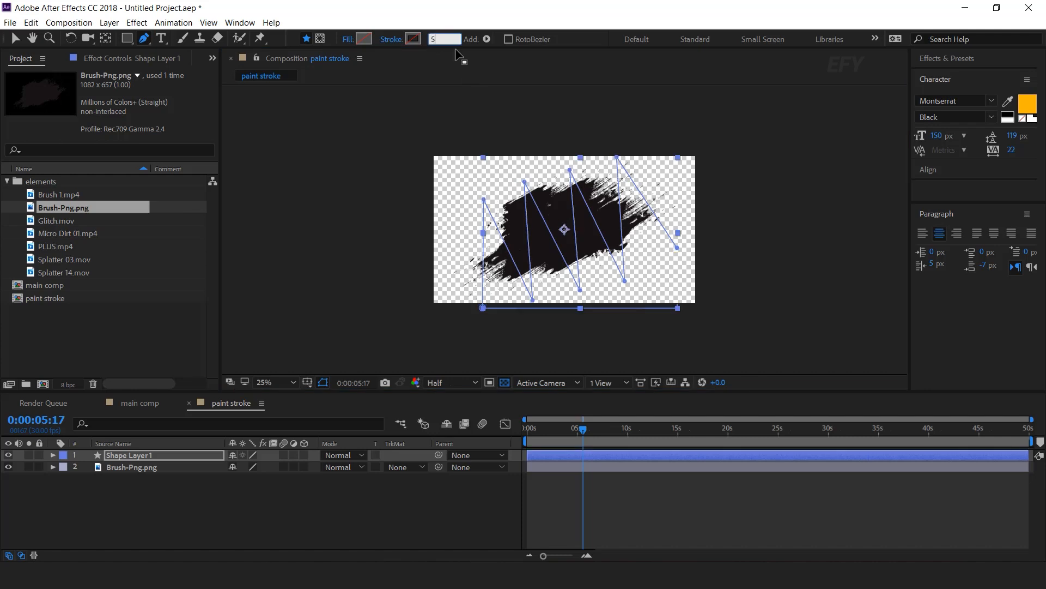
type("00")
key("Return")
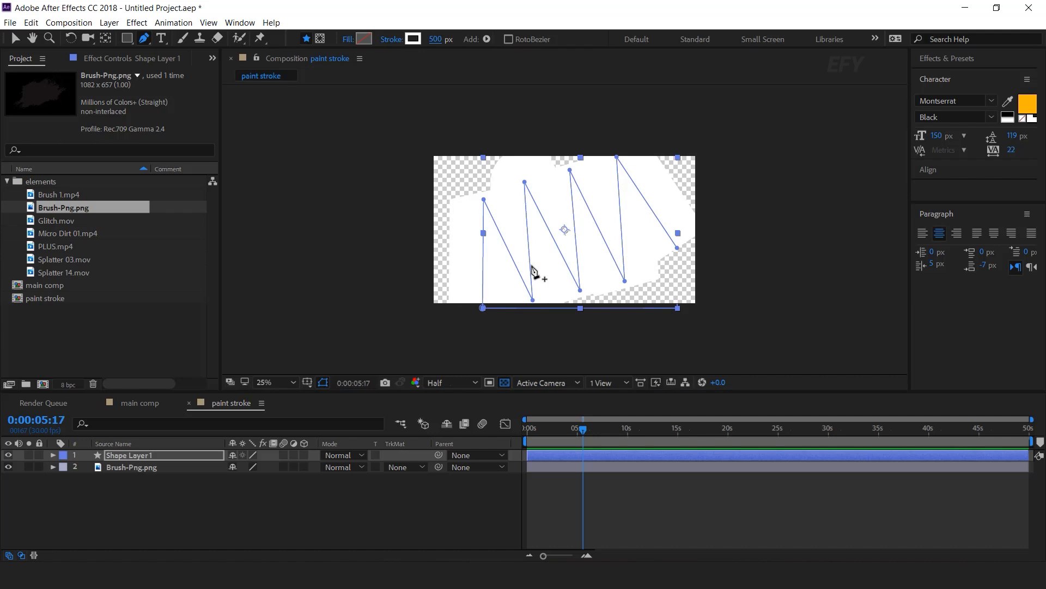
- Add Trim Paths to the contents of Shape Layer 1
left_click(143, 456)
left_click(53, 455)
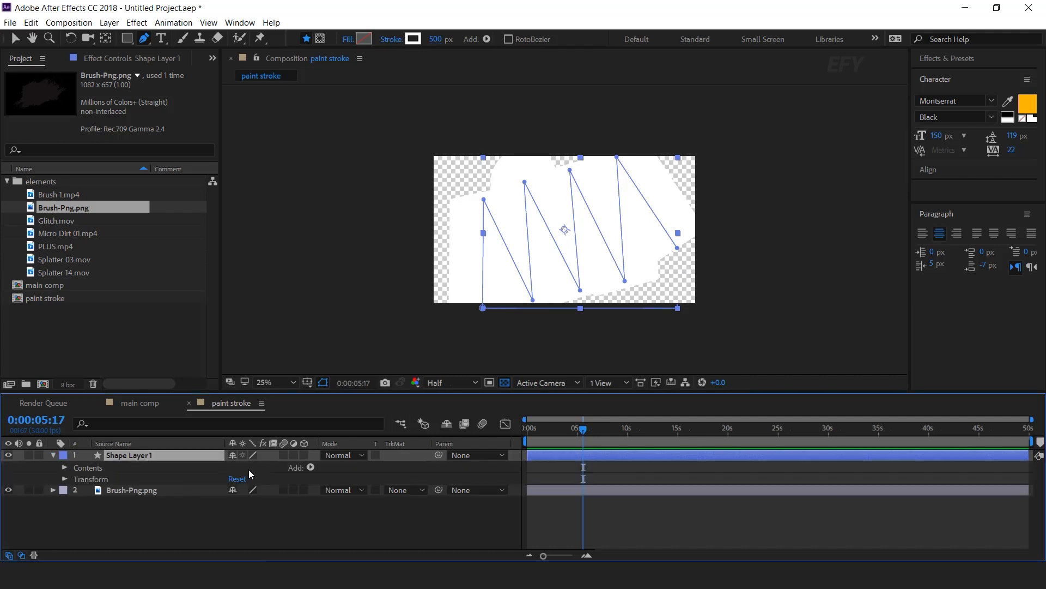
left_click(311, 467)
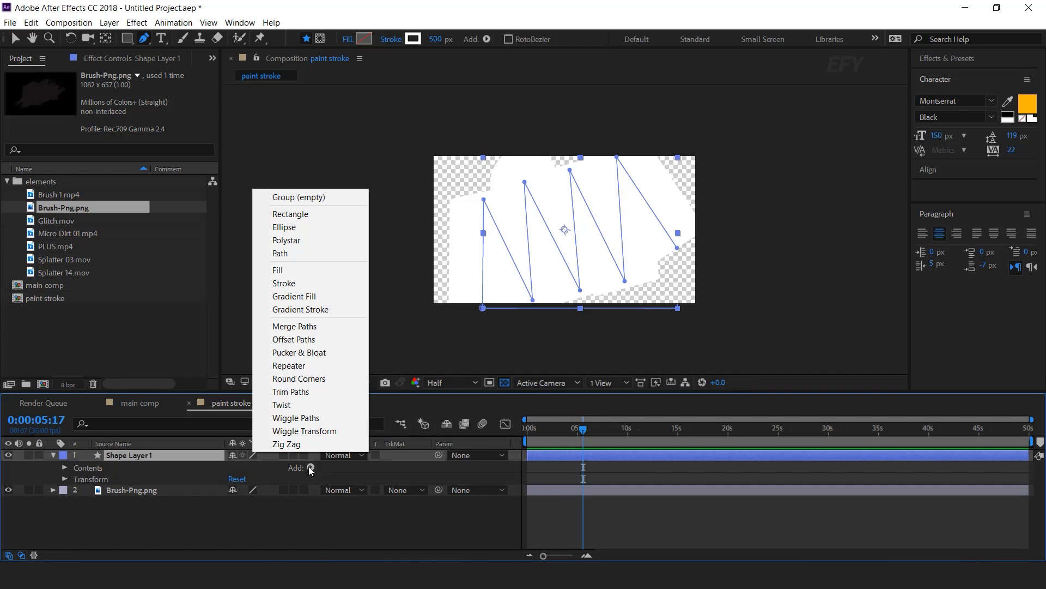
left_click(292, 391)
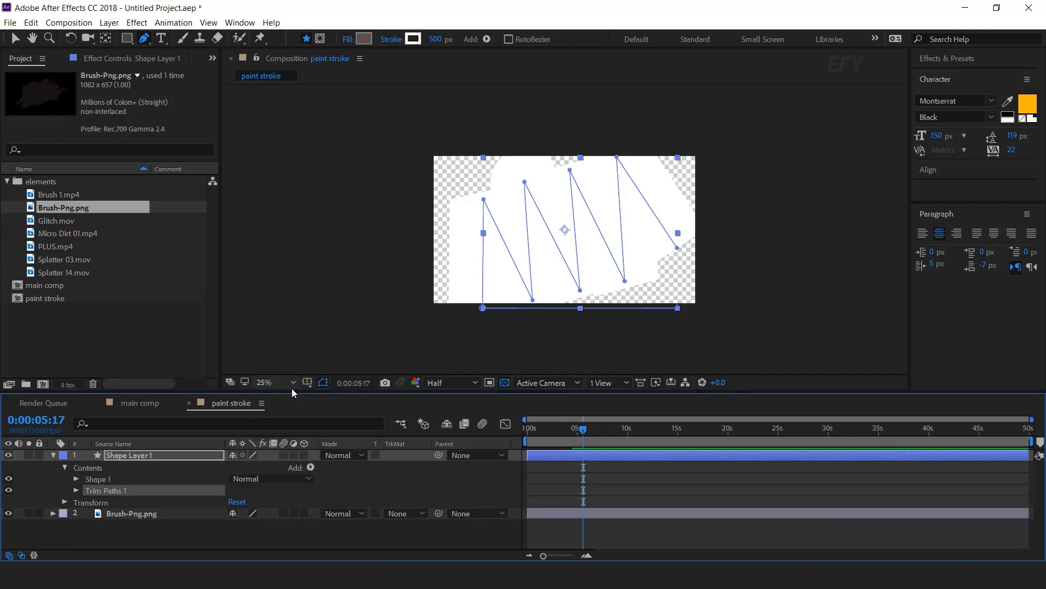
- Keyframe the Trim Paths End value at 100% at 0:00:01:16 and 0% at 0:00:00:00
left_click(75, 490)
left_click(589, 557)
left_click(588, 556)
left_click(589, 556)
left_click_drag(647, 556, 556, 558)
left_click_drag(568, 430, 651, 430)
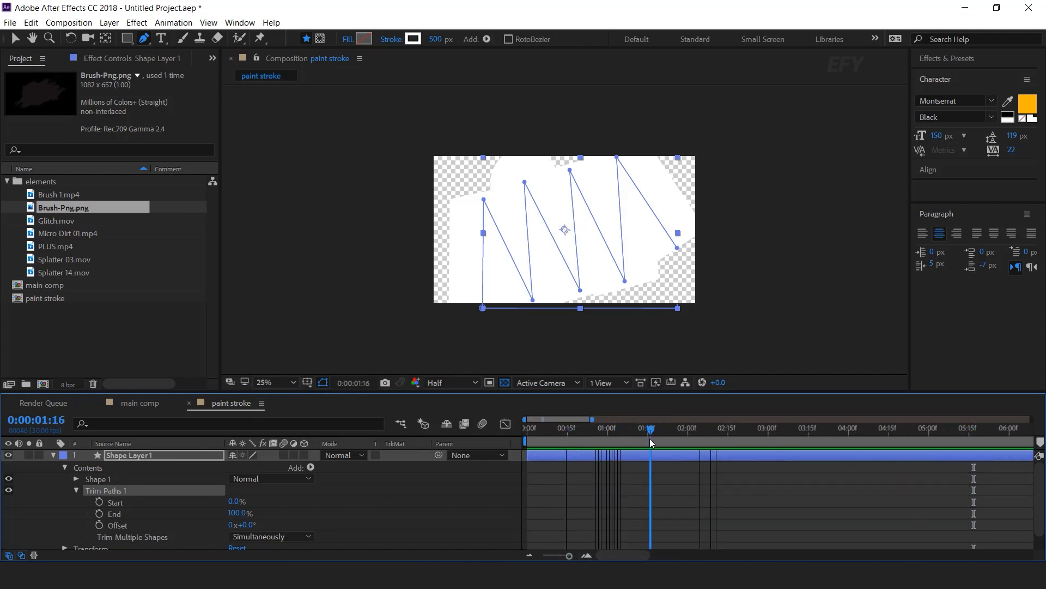
left_click(99, 513)
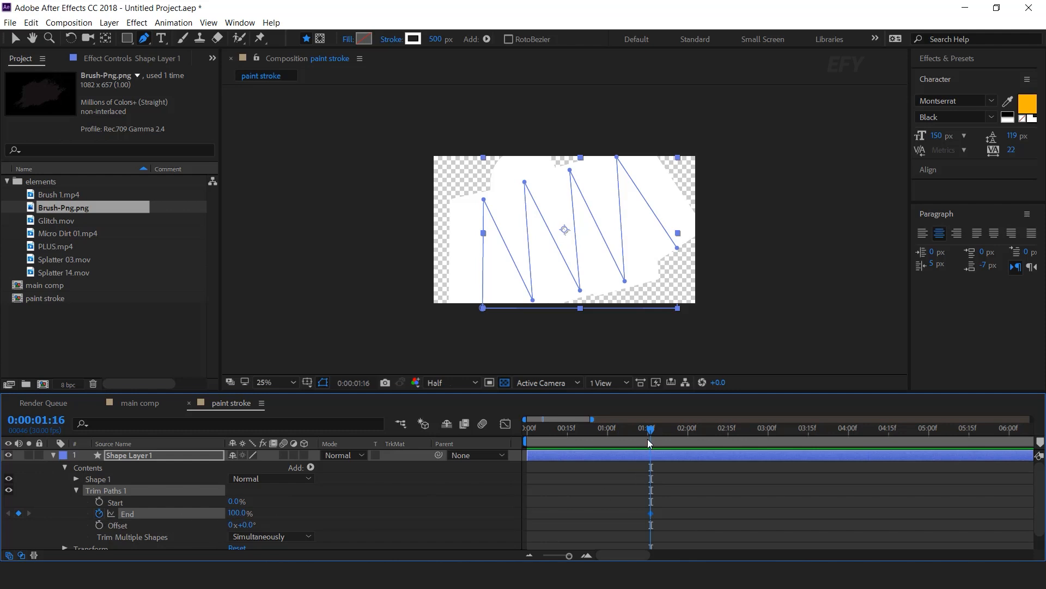
left_click_drag(649, 443, 497, 450)
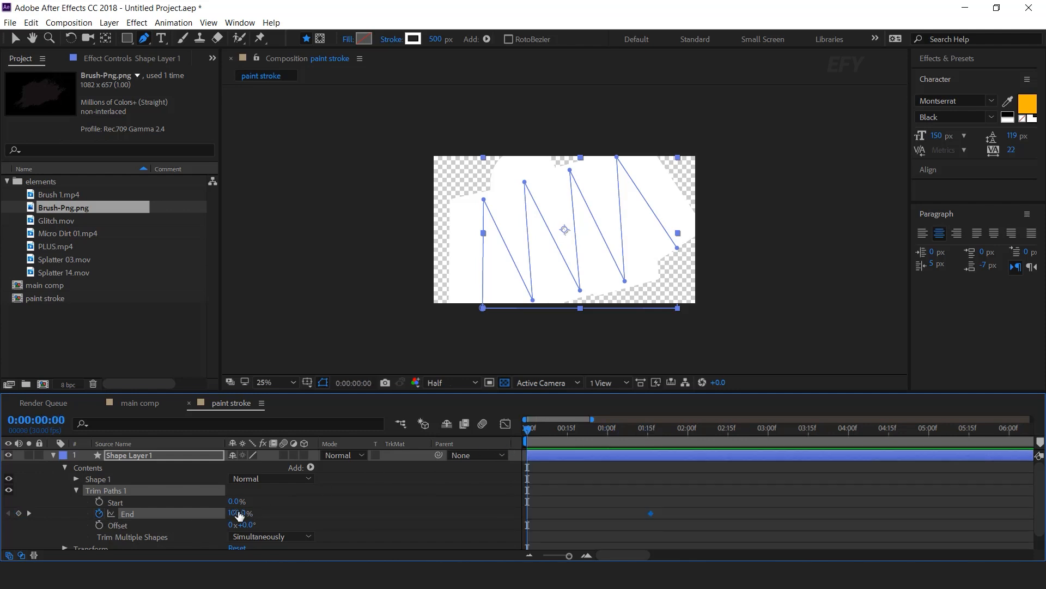
key("Return")
- Apply Easy Ease to both End keyframes and preview the stroke animation
left_click_drag(683, 498, 498, 526)
right_click(650, 514)
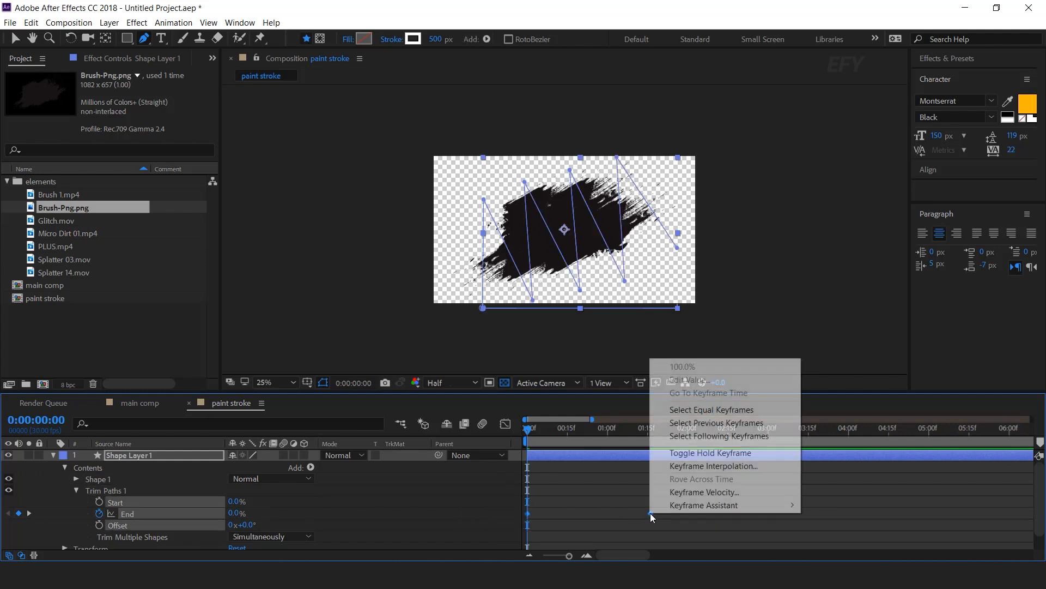
mouse_move(763, 439)
left_click(878, 427)
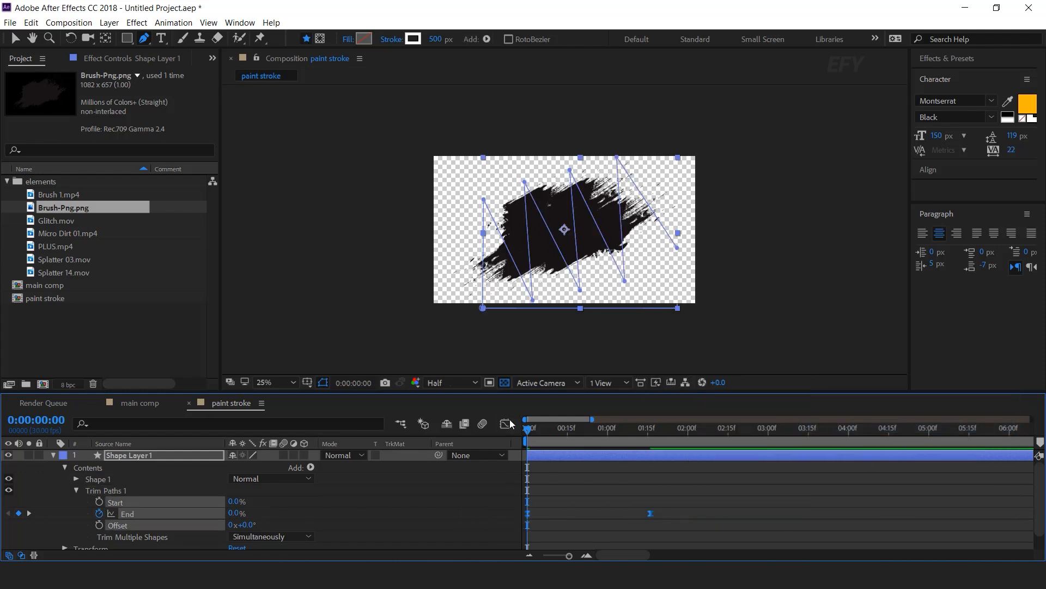
key("space")
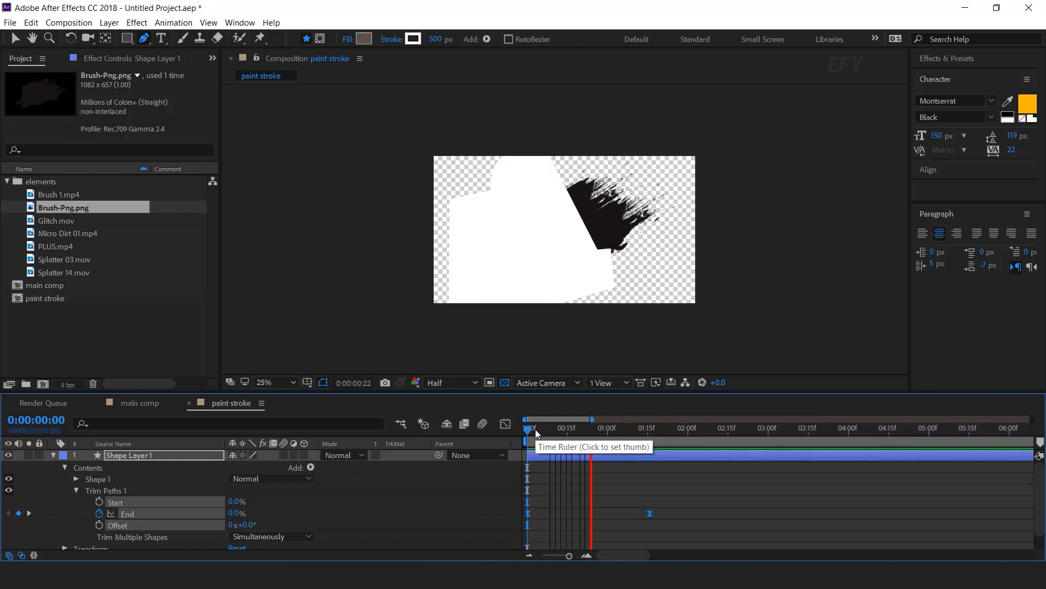
key("space")
- Set the track matte of Brush-Png.png to Alpha Matte using Shape Layer 1 and preview the reveal from the start
left_click_drag(587, 433, 656, 436)
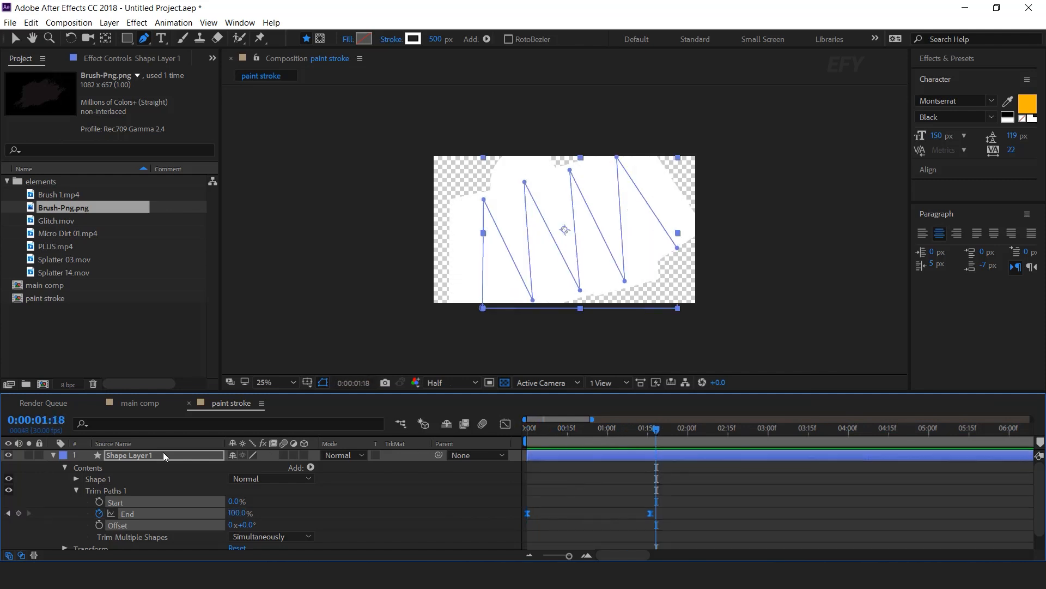
left_click(51, 454)
left_click(145, 468)
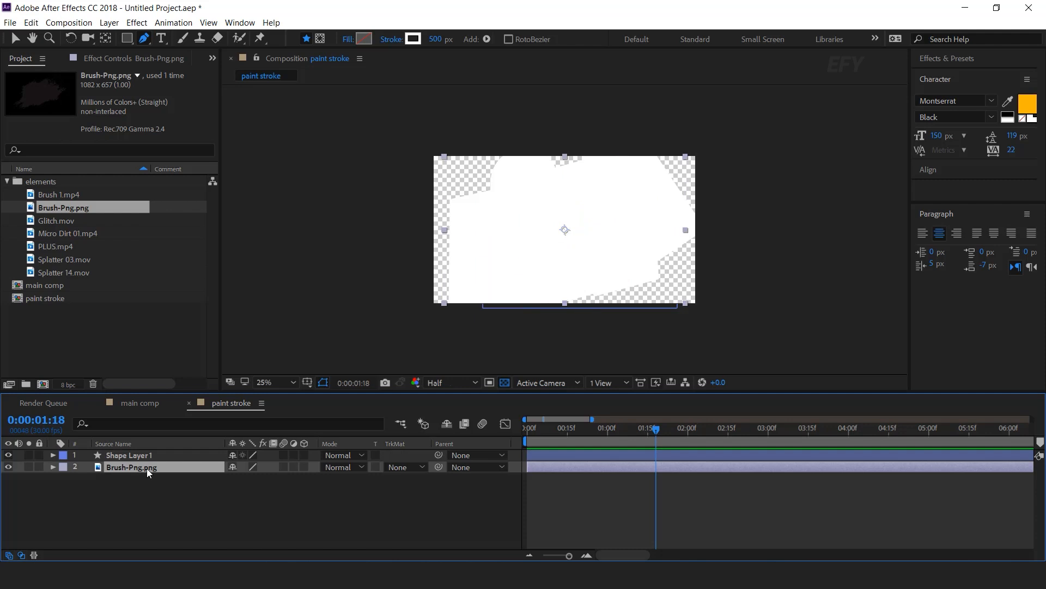
left_click(389, 468)
left_click(430, 497)
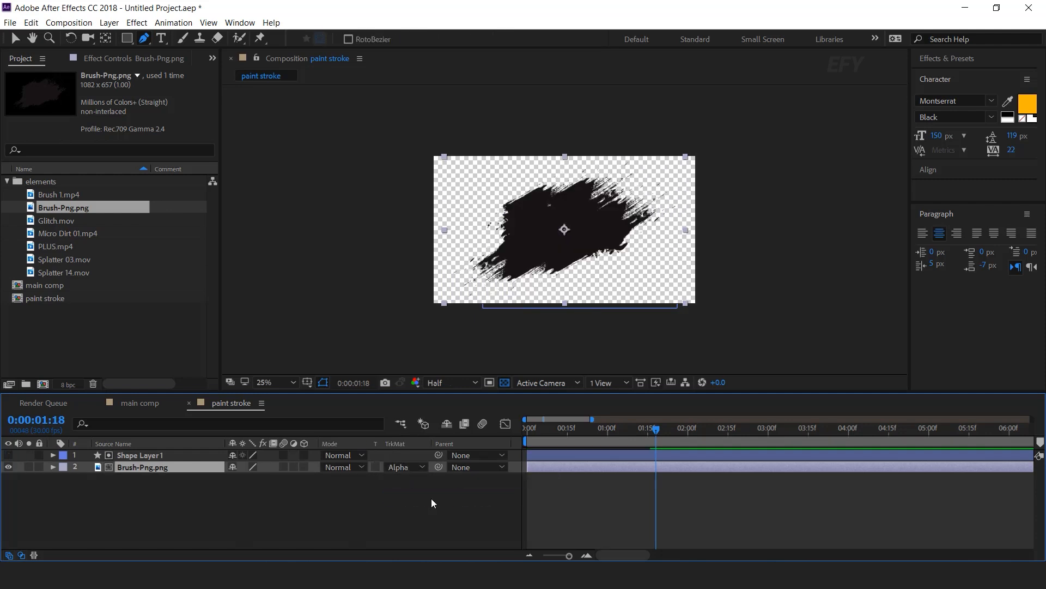
left_click_drag(535, 433, 509, 436)
key("space")
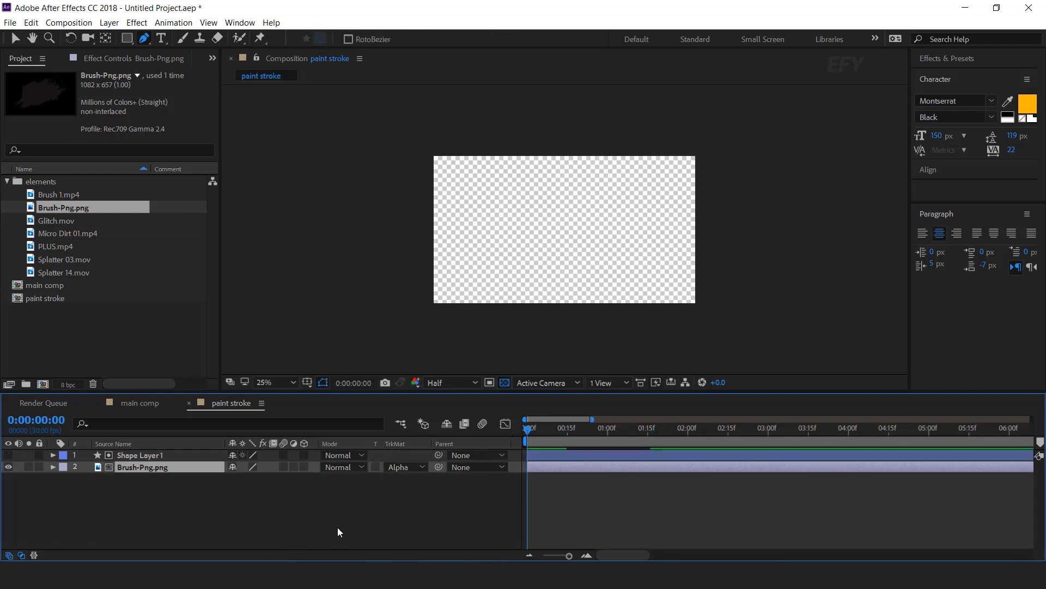
- Scrub through the reveal to 0:00:00:10 and apply the Roughen Edges effect to Shape Layer 1
left_click(537, 430)
left_click_drag(551, 426, 684, 436)
left_click_drag(569, 448, 554, 448)
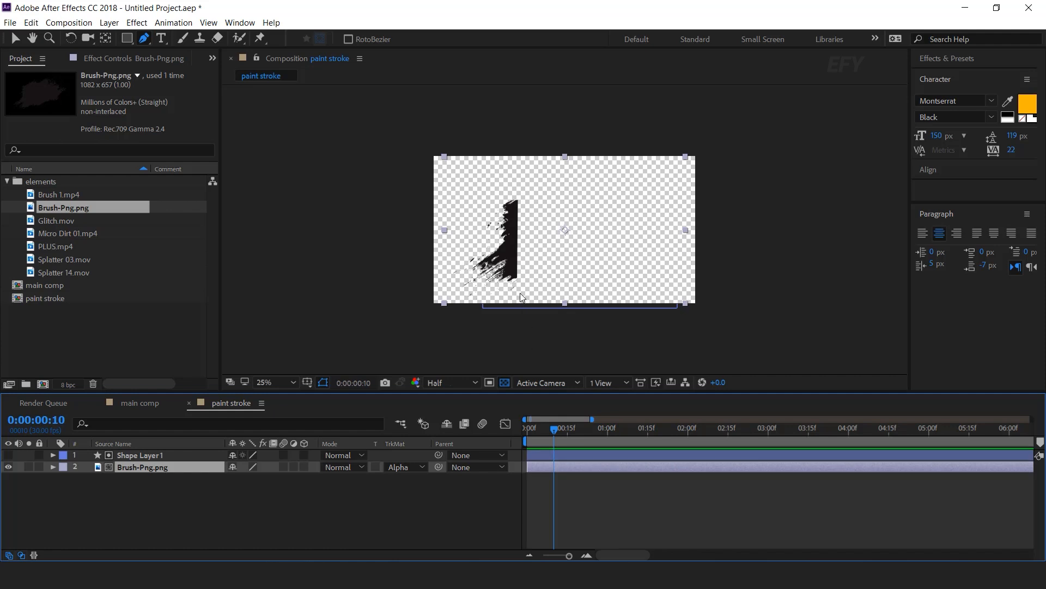
left_click(146, 456)
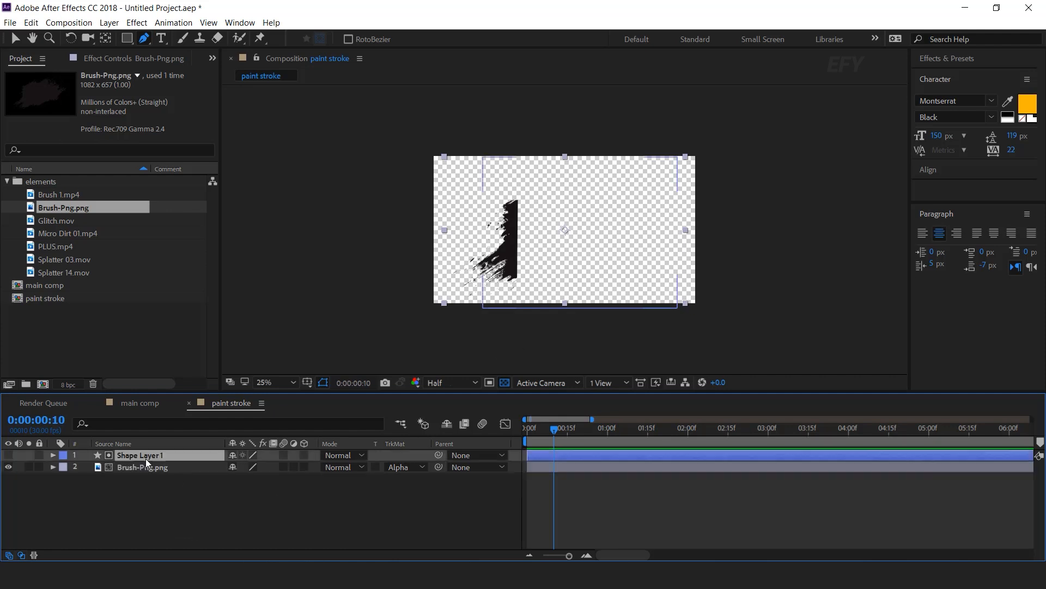
key("ctrl+space")
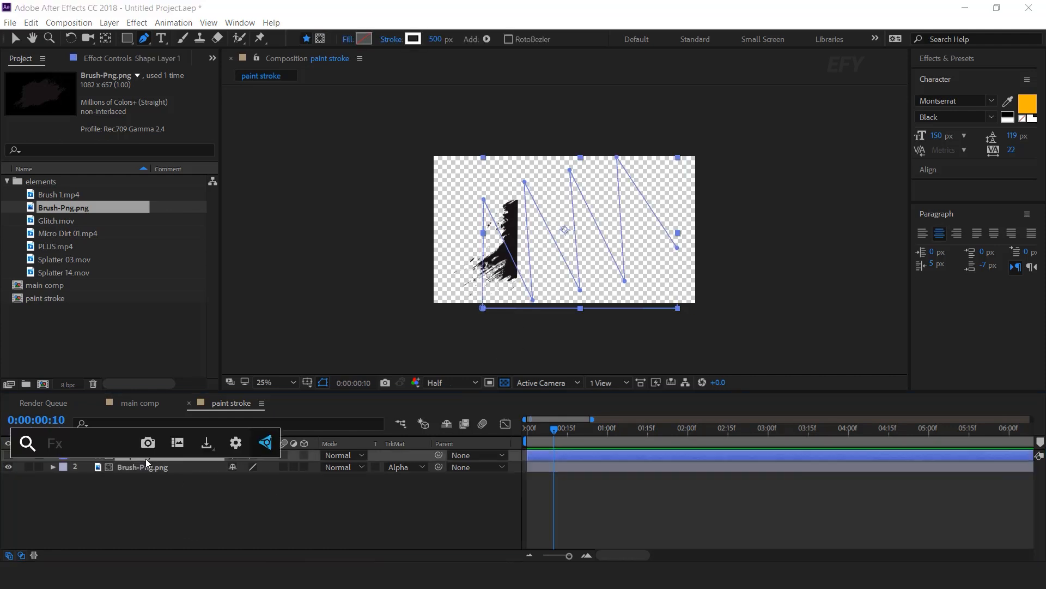
type("rough")
key("Return")
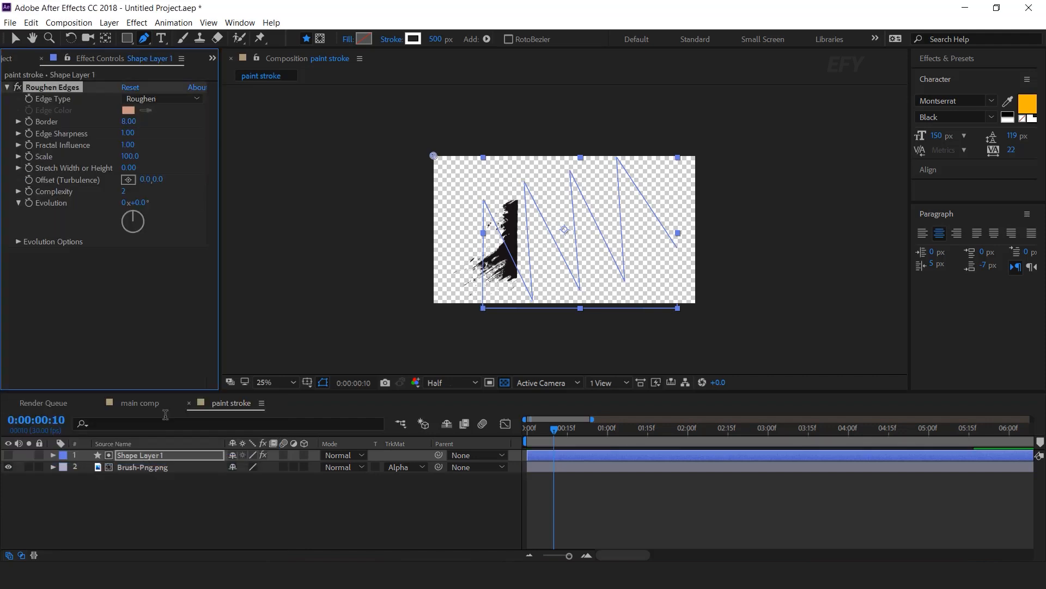
- Set the Roughen Edges Border to 35 and Complexity to 6, and check the reveal up to 0:00:01:18
key("v")
key("period")
key("period")
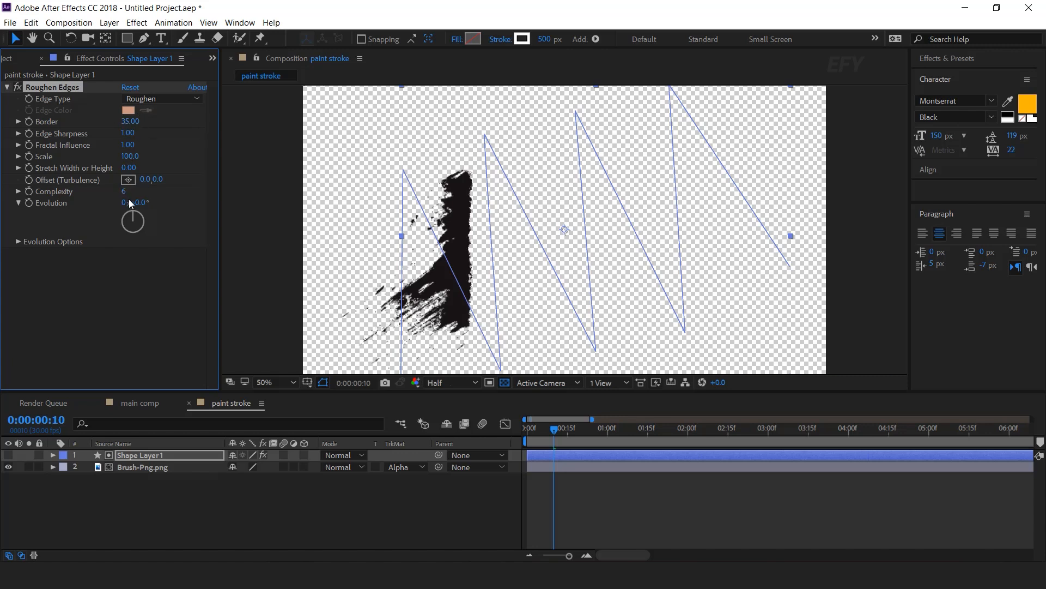
left_click_drag(554, 436, 656, 435)
key("comma")
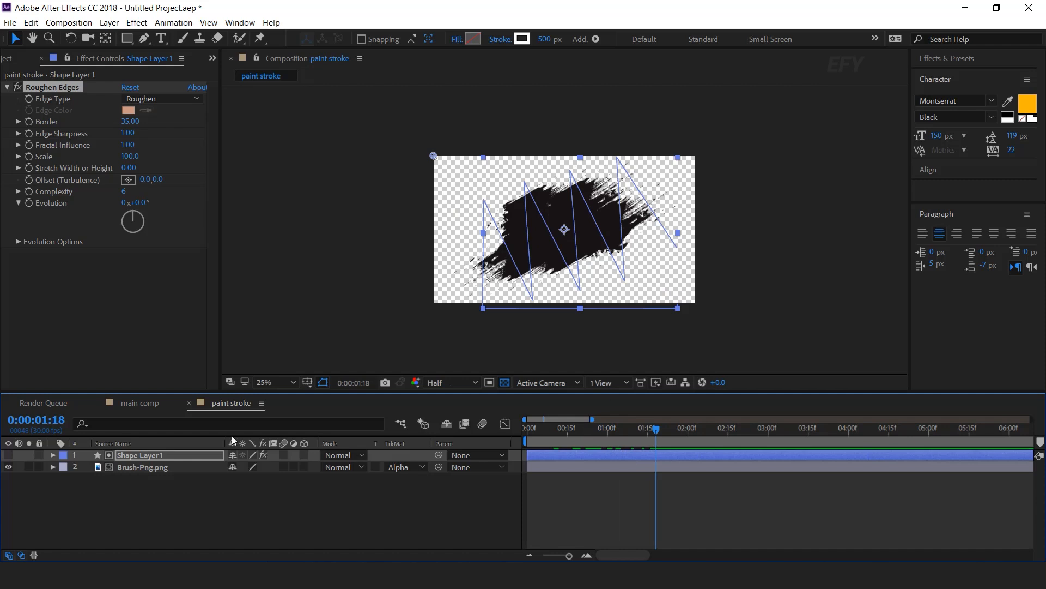
- Close the paint stroke timeline and place the paint stroke composition as a layer in main comp
left_click(189, 403)
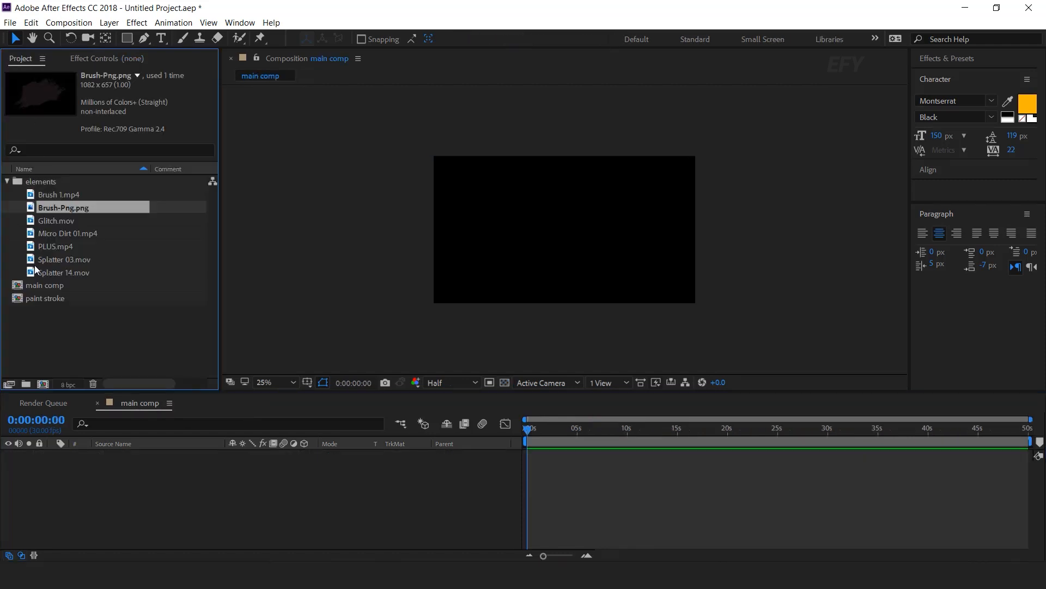
mouse_move(29, 299)
left_mouse_down()
mouse_move(129, 479)
mouse_move(146, 484)
left_mouse_up()
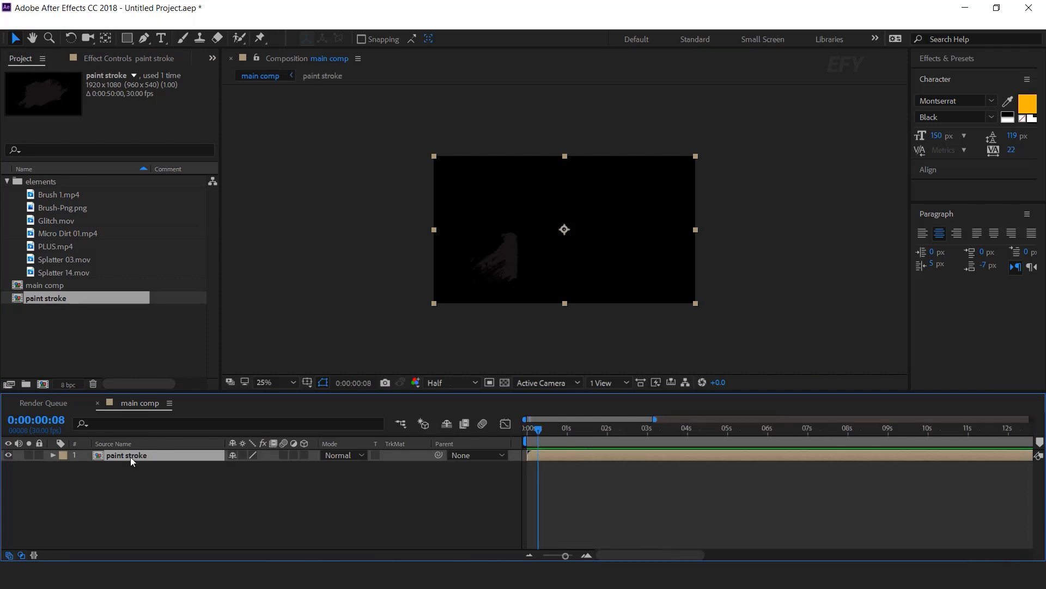
- Apply a Fill effect in dark purple 440463 to the paint stroke layer and preview the reveal
key("ctrl+space")
type("fill")
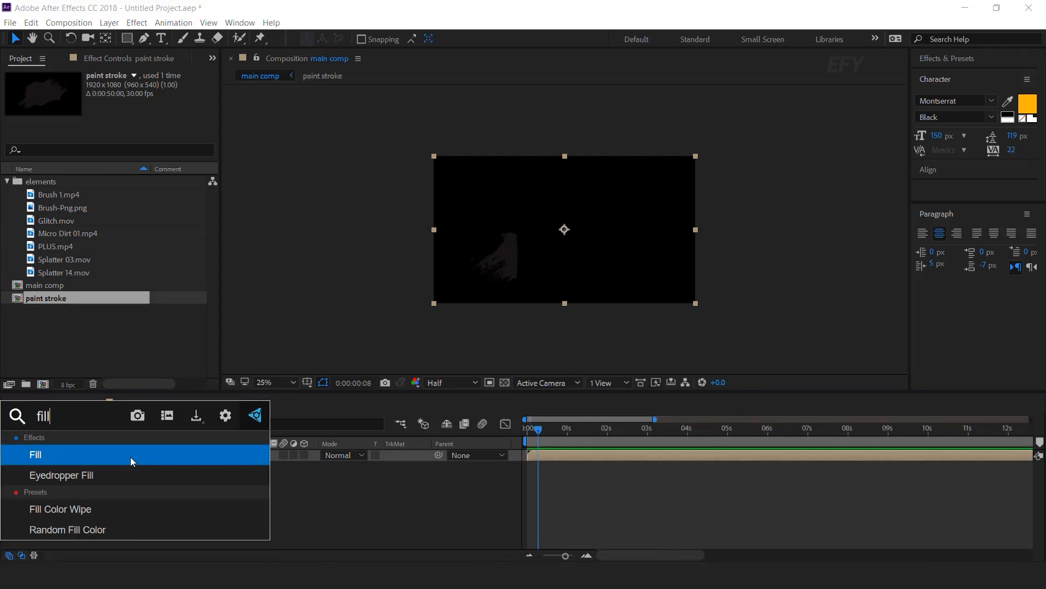
key("Return")
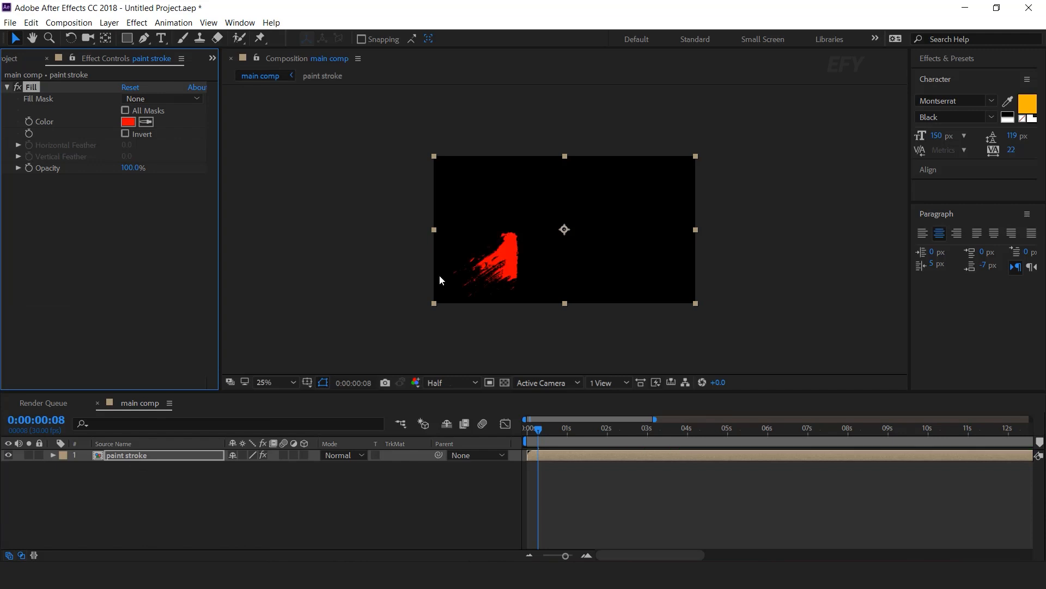
left_click(129, 122)
left_click(234, 267)
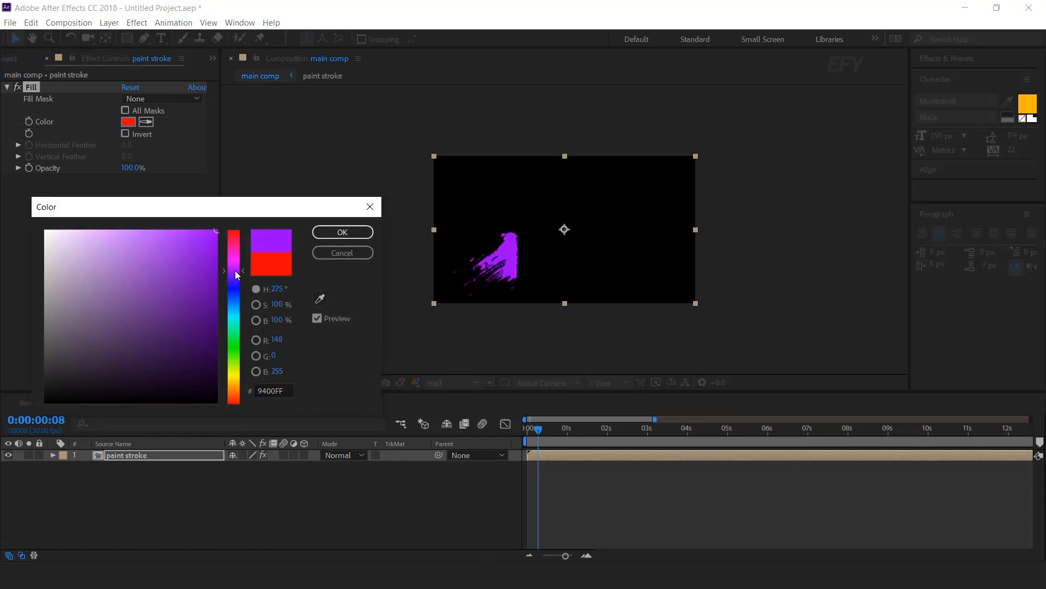
left_click(204, 330)
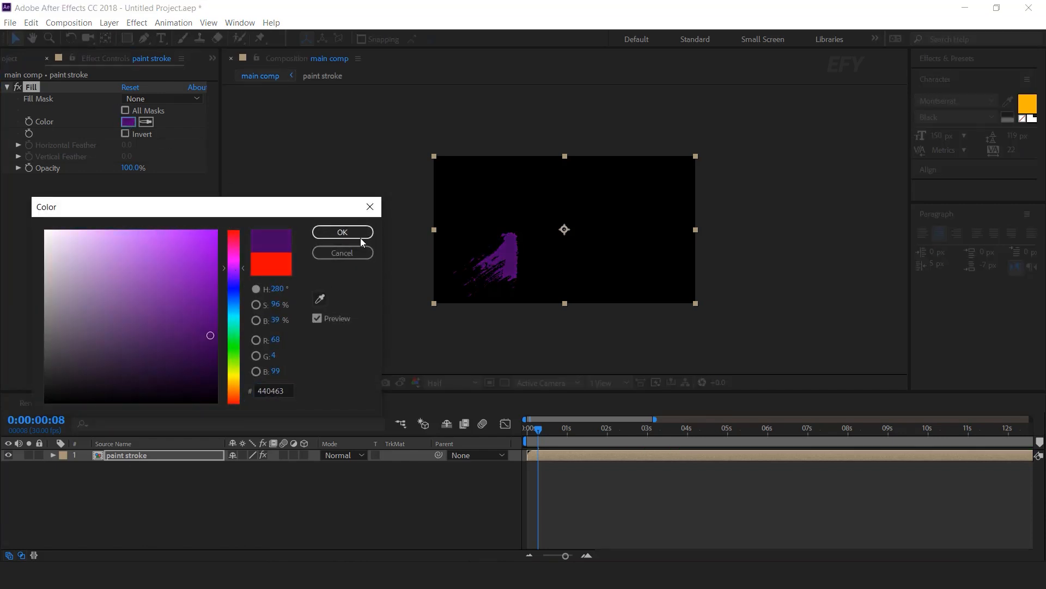
left_click(361, 237)
left_click(532, 433)
key("space")
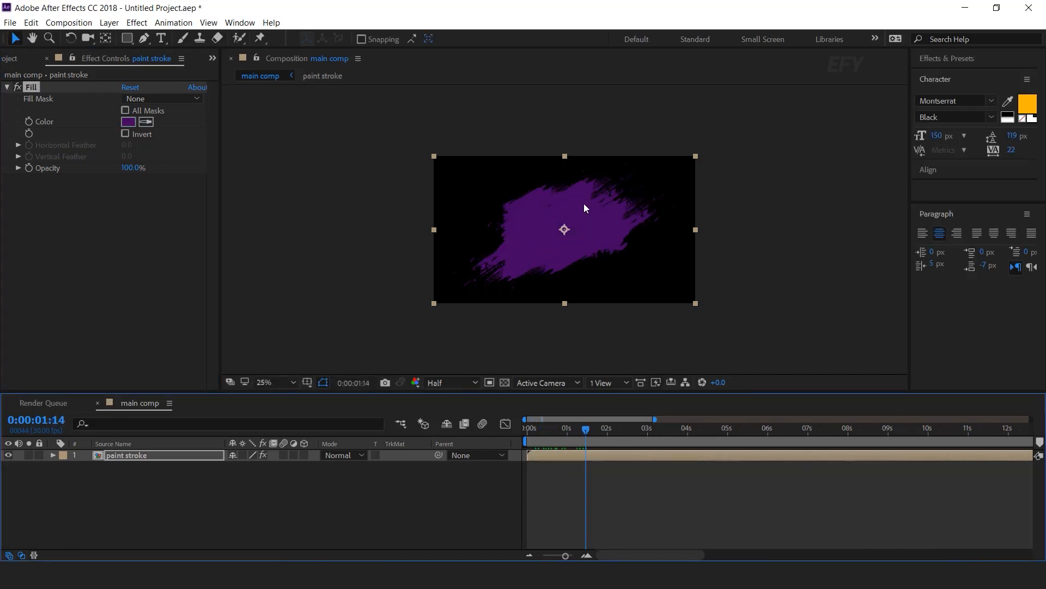
- Rotate the paint stroke to a steeper diagonal angle and make it a 3D layer
key("w")
mouse_move(677, 197)
left_mouse_down()
mouse_move(698, 255)
mouse_move(695, 343)
mouse_move(513, 431)
mouse_move(583, 430)
mouse_move(535, 440)
mouse_move(538, 430)
mouse_move(580, 430)
left_mouse_up()
key("space")
left_click(296, 459)
left_click(304, 455)
- Display two horizontal views and push the paint stroke back in depth to a Z position of about 1324
key("p")
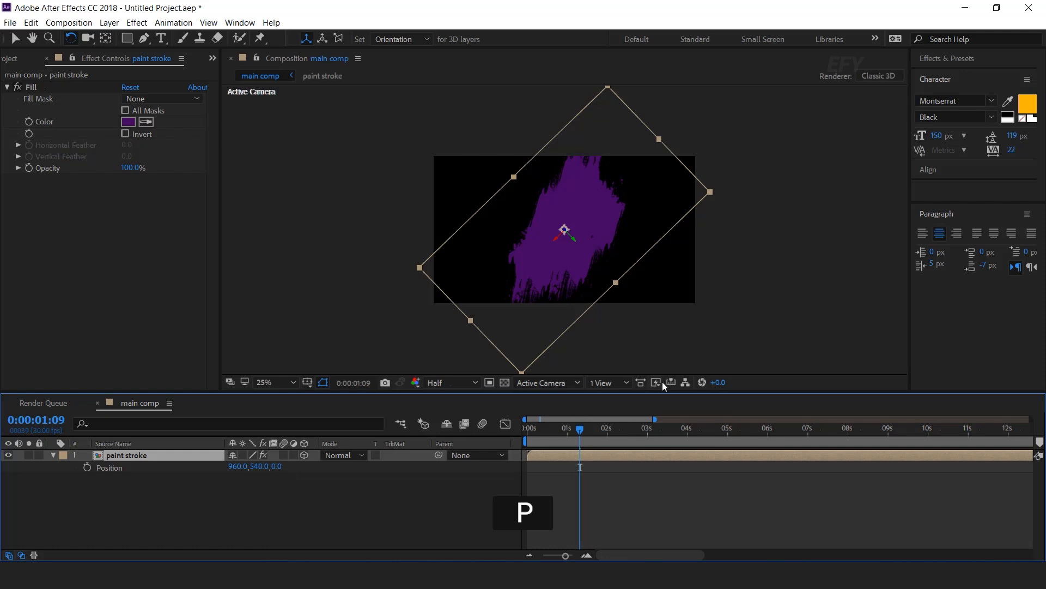
left_click(610, 382)
left_click(654, 413)
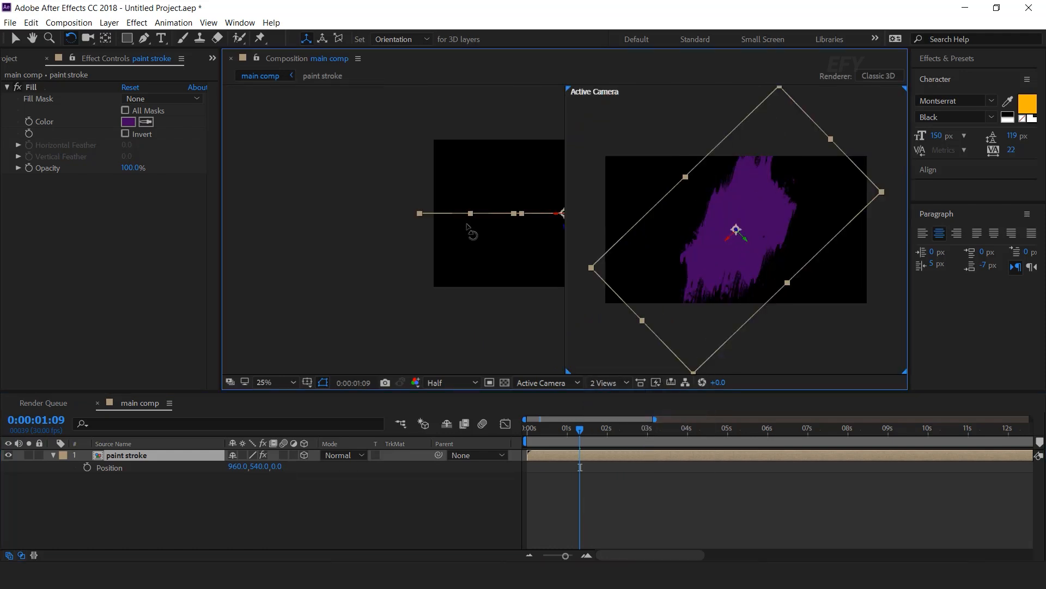
key("v")
left_click_drag(395, 240, 396, 147)
key("comma")
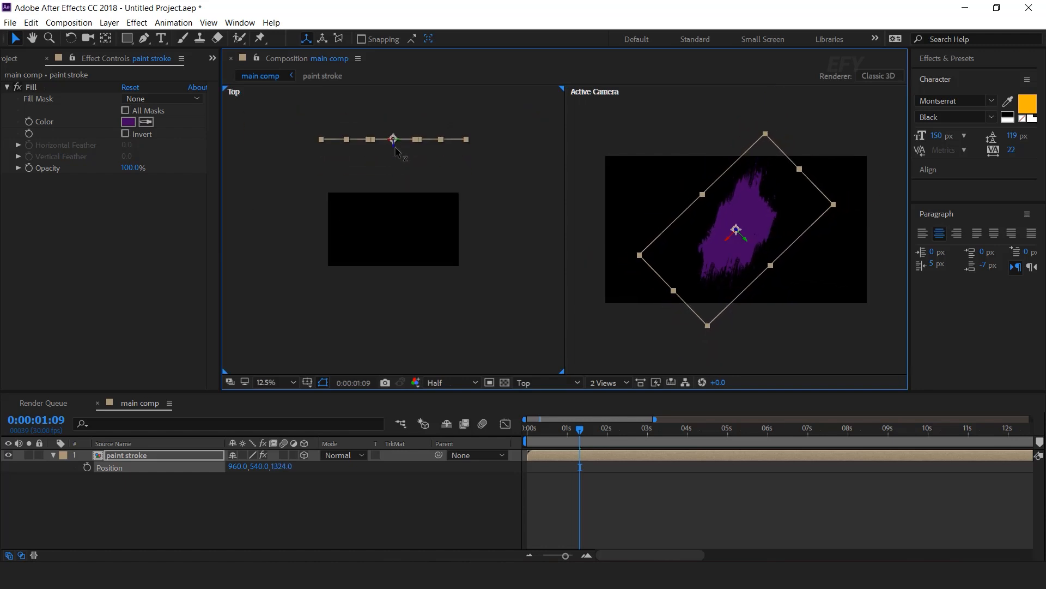
- Preview the pushed-back stroke from the start and move the current time to 0:00:02:03
left_click(533, 466)
key("Home")
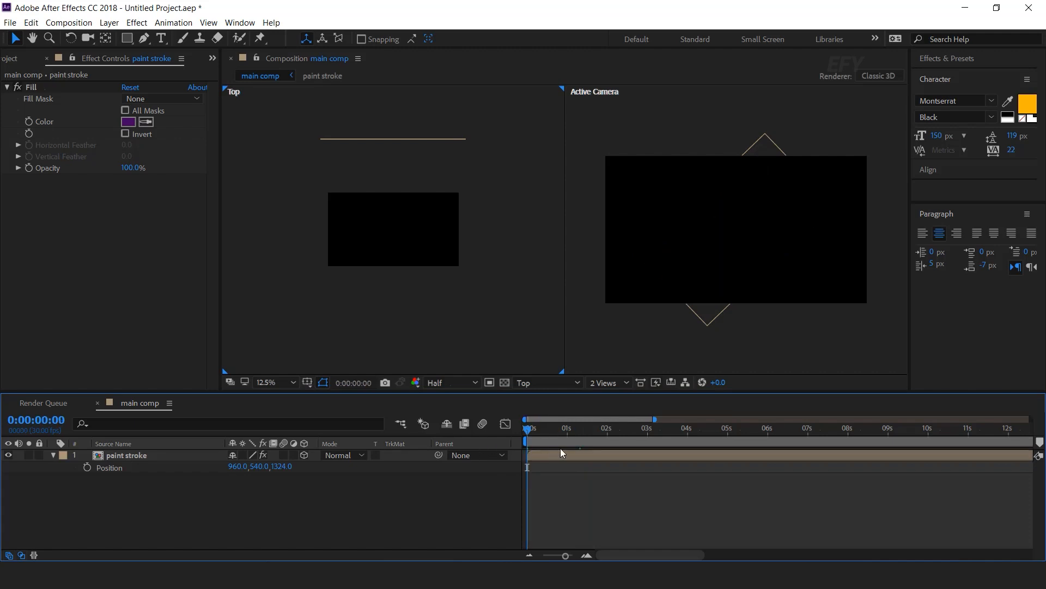
key("space")
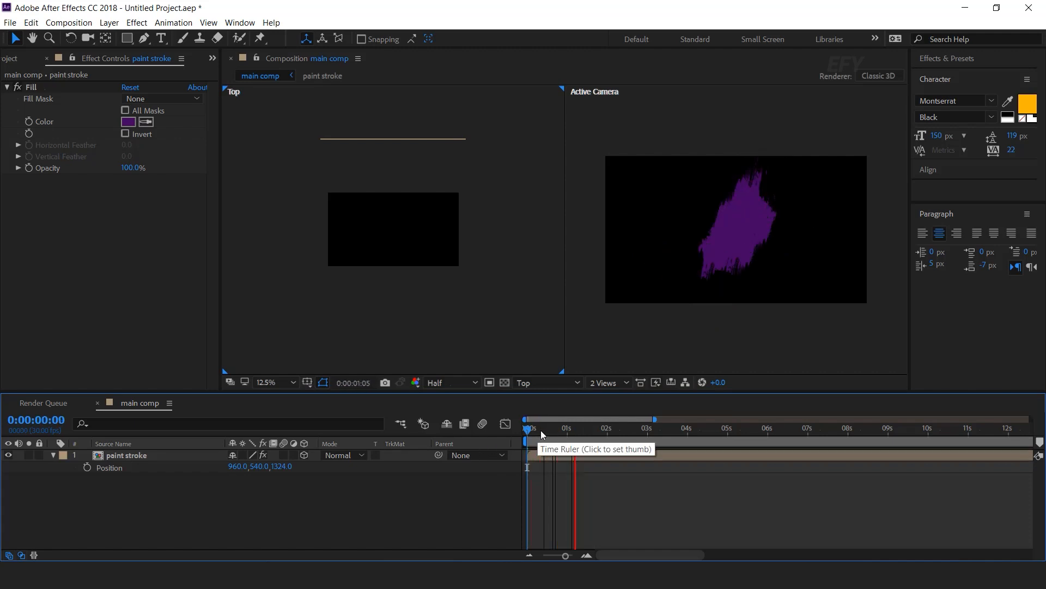
left_click_drag(590, 433, 610, 435)
- Scale the paint stroke layer up to 131% and check the reveal from the start up to 0:00:02:01
left_click(152, 456)
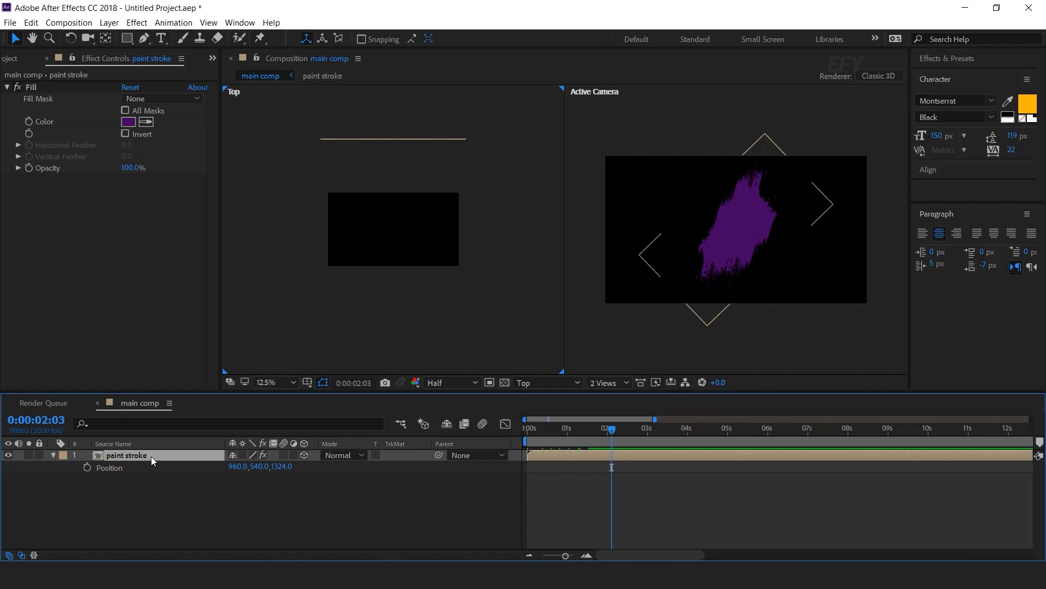
key("s")
left_click_drag(310, 468, 310, 468)
left_click_drag(547, 430, 492, 443)
key("space")
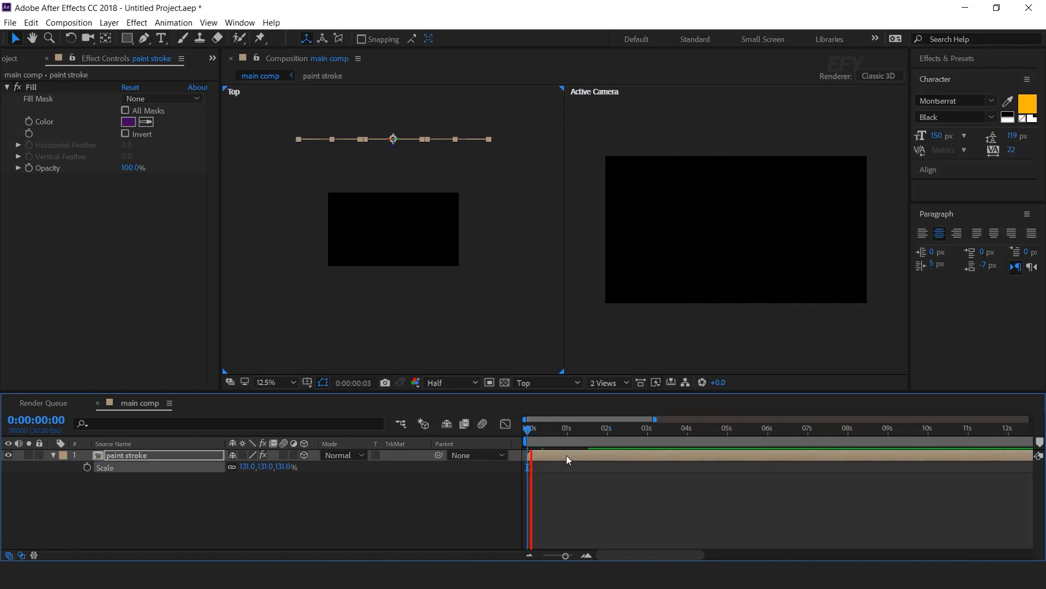
left_click_drag(561, 431, 608, 431)
- Return the composition display to a single view of the active camera
left_click(420, 502)
left_click(608, 383)
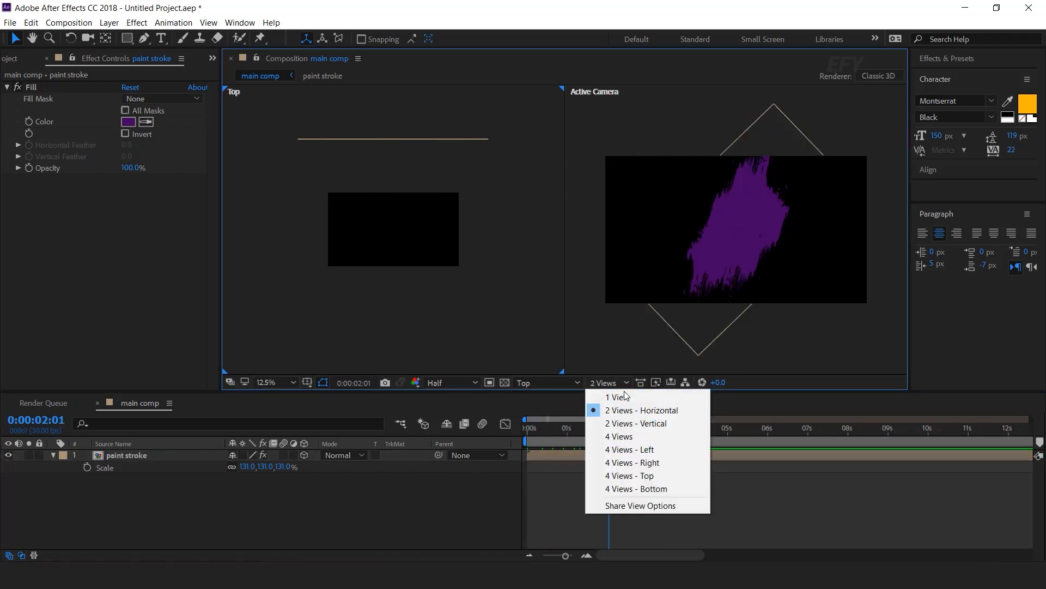
left_click(613, 397)
scroll(574, 219, "up", 2)
scroll(574, 223, "down", 2)
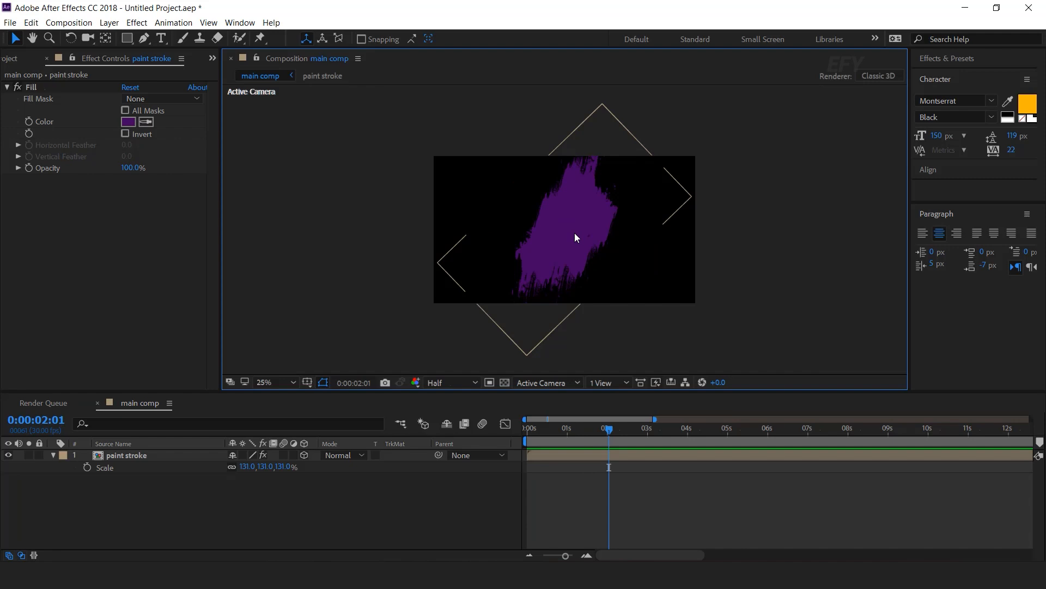
- Create a new 1920 × 1080 composition named text 1 at 30 fps, lasting 0:00:50:00
left_click(269, 516)
left_click(16, 58)
left_click(44, 338)
left_click(42, 384)
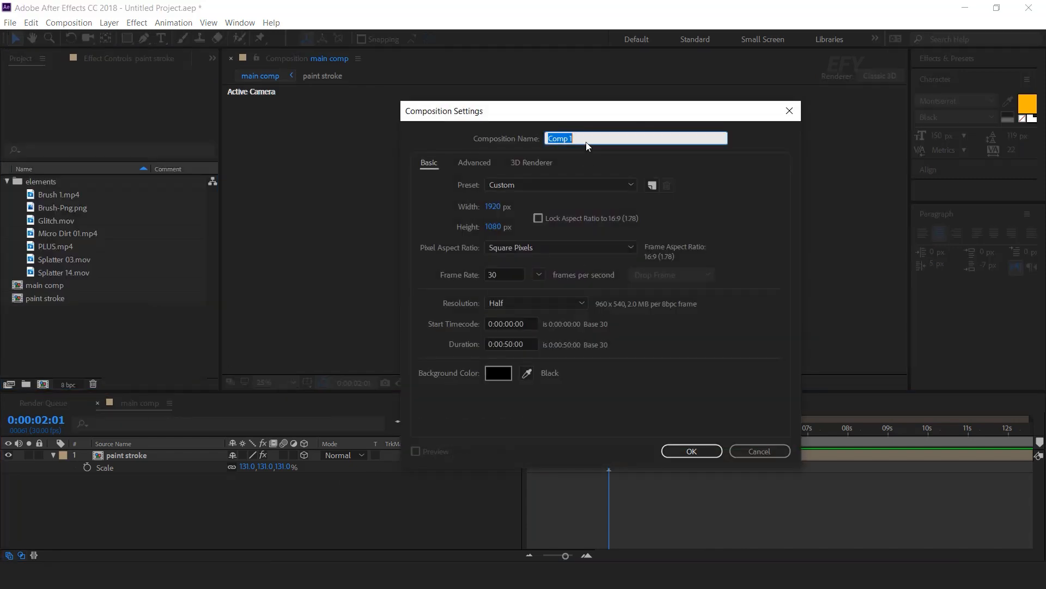
type("text 1")
key("Return")
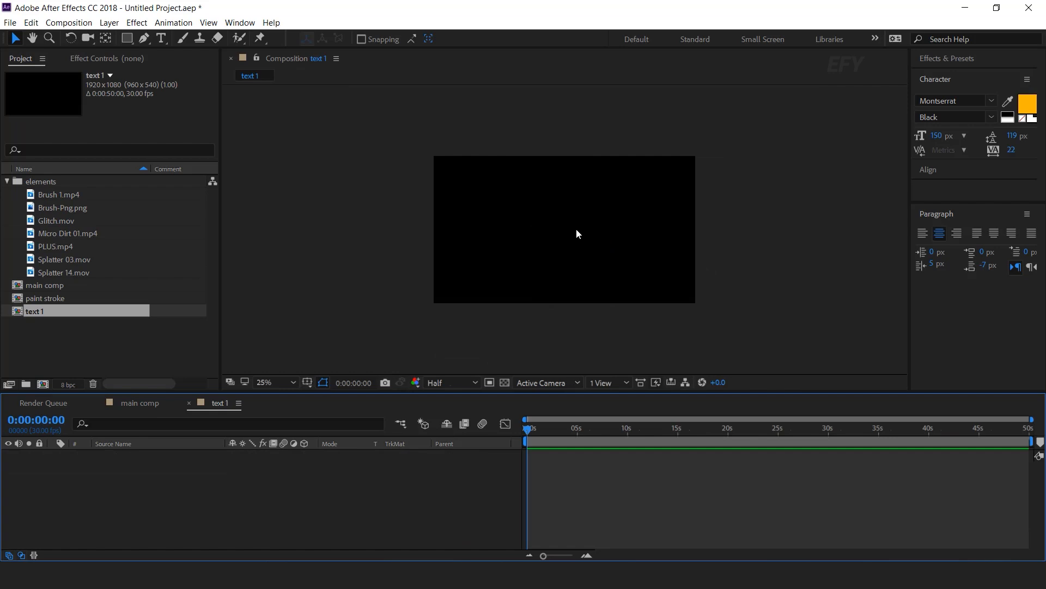
- Add a "Hip hop" text layer and centre it in the text 1 composition
left_click(161, 39)
left_click(511, 239)
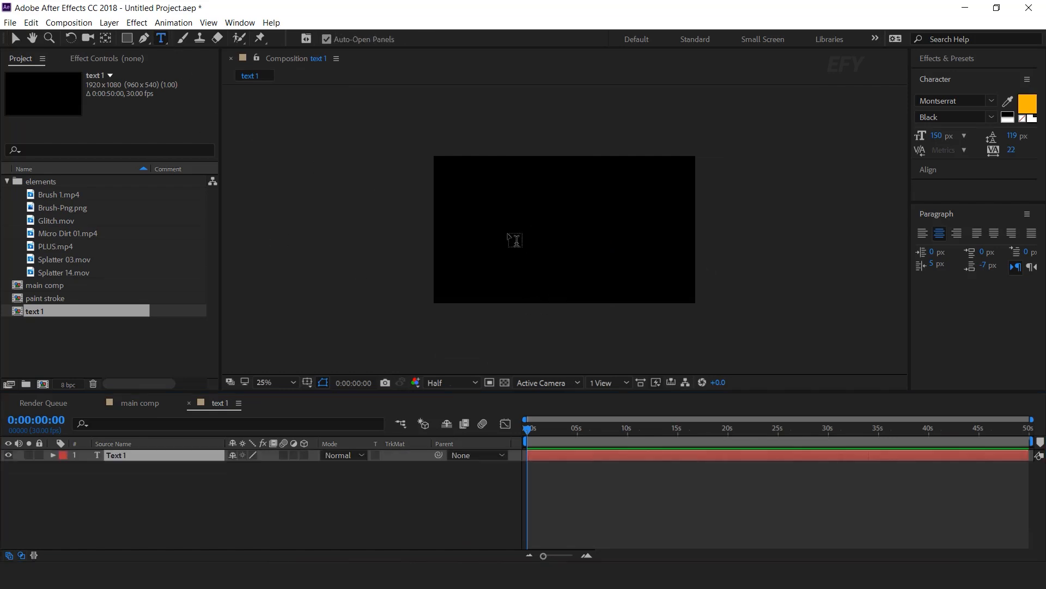
left_click(1017, 133)
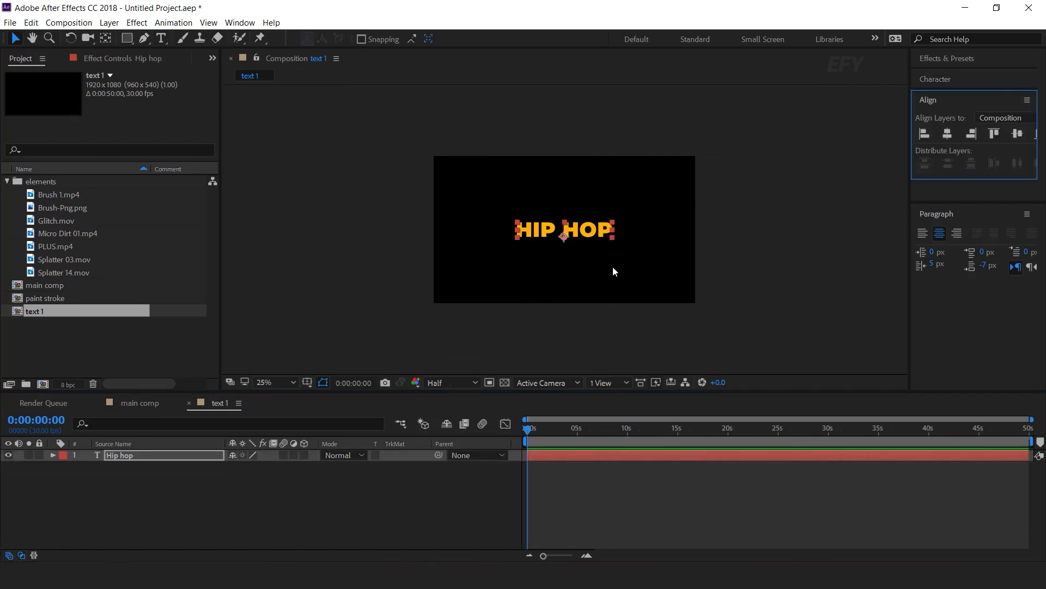
left_click(613, 267)
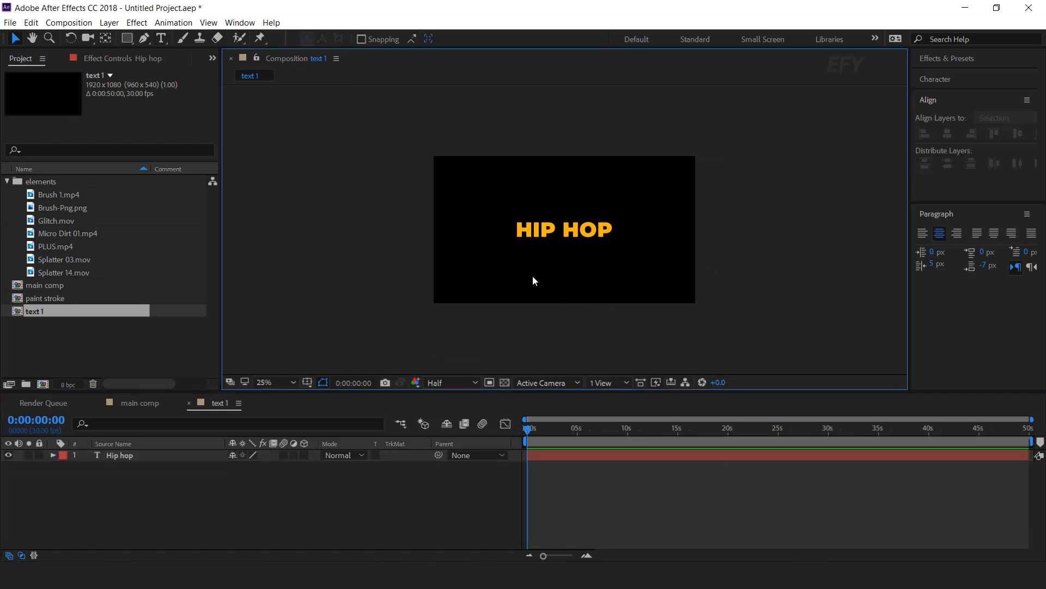
scroll(563, 233, "up", 1)
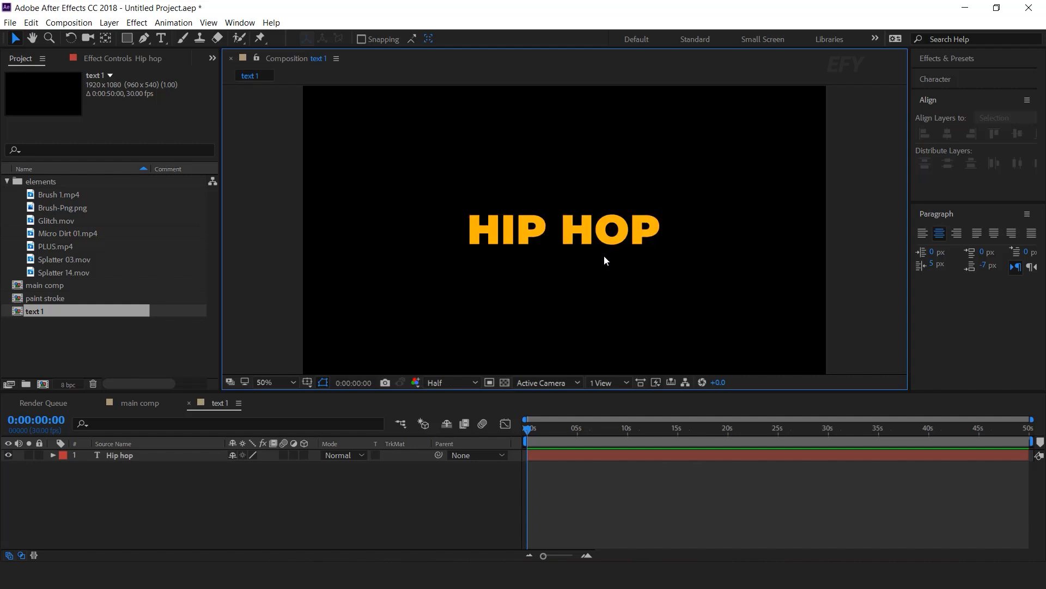
- Place Brush-Png.png above the Hip hop layer and enlarge it until the brush covers the whole text
left_click(80, 327)
left_click(68, 209)
mouse_move(31, 211)
left_mouse_down()
mouse_move(153, 334)
mouse_move(161, 453)
left_mouse_up()
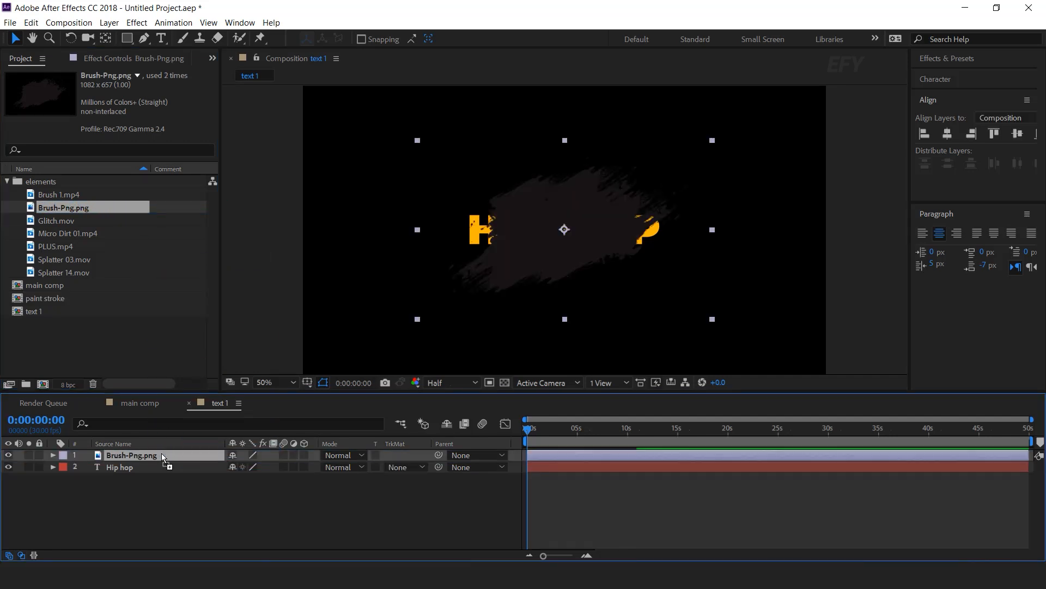
left_click_drag(713, 232, 804, 240)
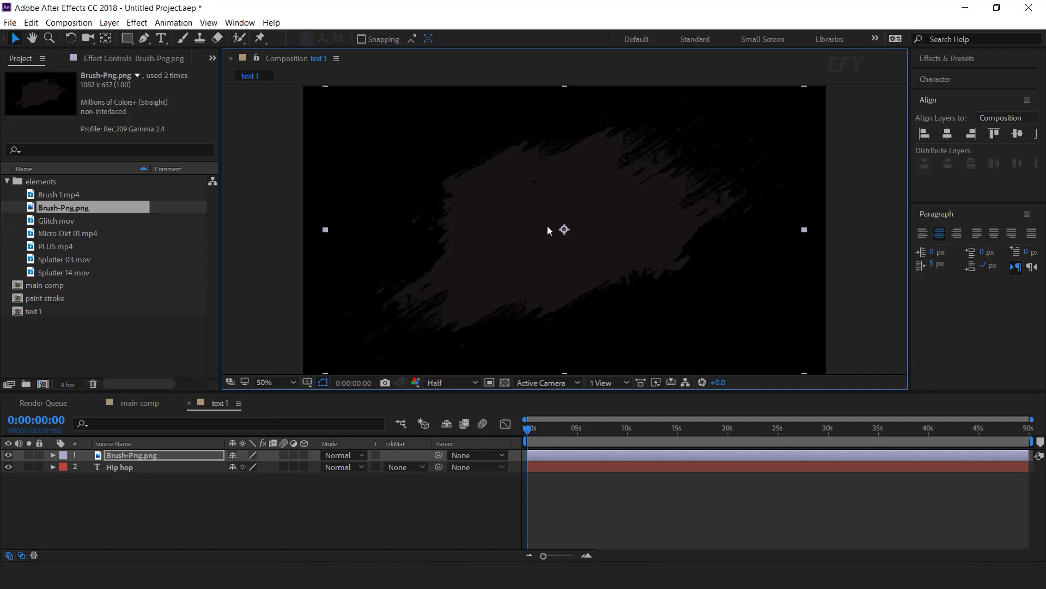
- Set a Position keyframe on the Brush-Png.png layer at 0:00:01:09
left_click(122, 456)
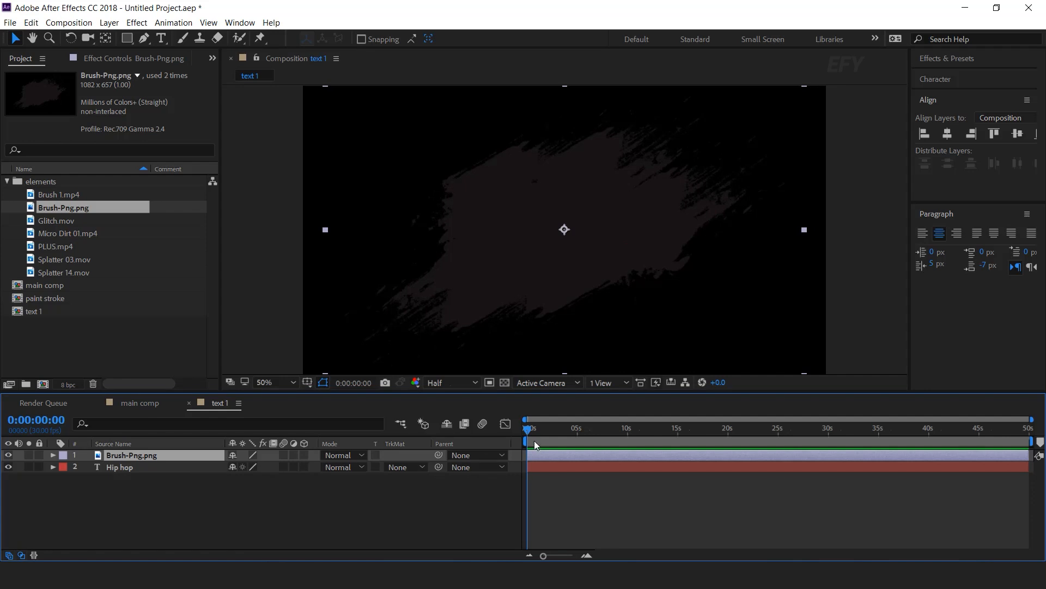
scroll(565, 430, "up", 3)
left_click_drag(531, 429, 581, 431)
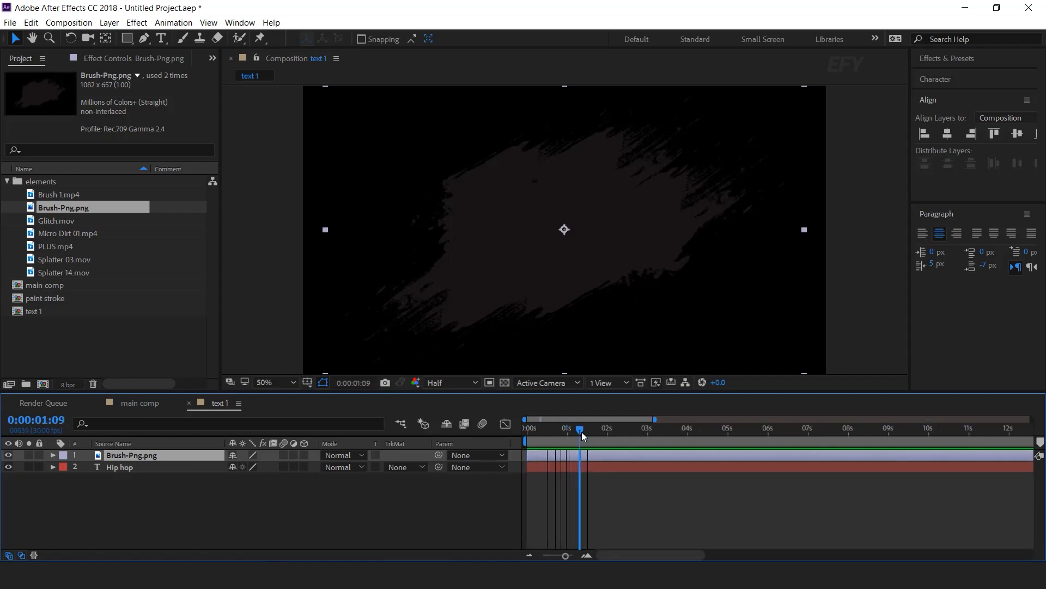
key("p")
left_click(87, 468)
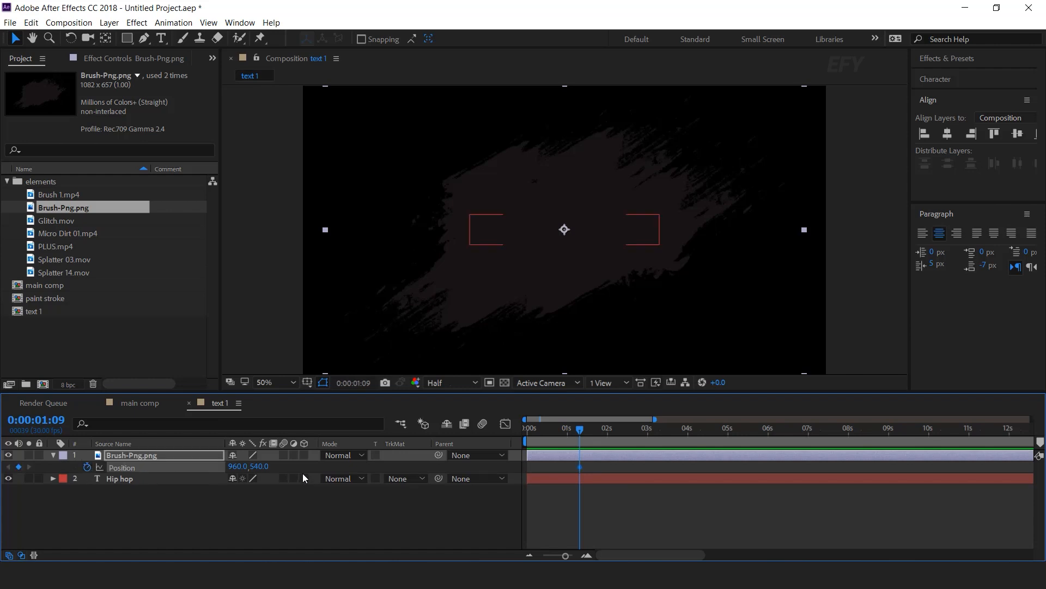
- At 0:00:00:00, move the brush horizontally out of the frame to about 2596, 540, and preview its sweep over the text
key("Home")
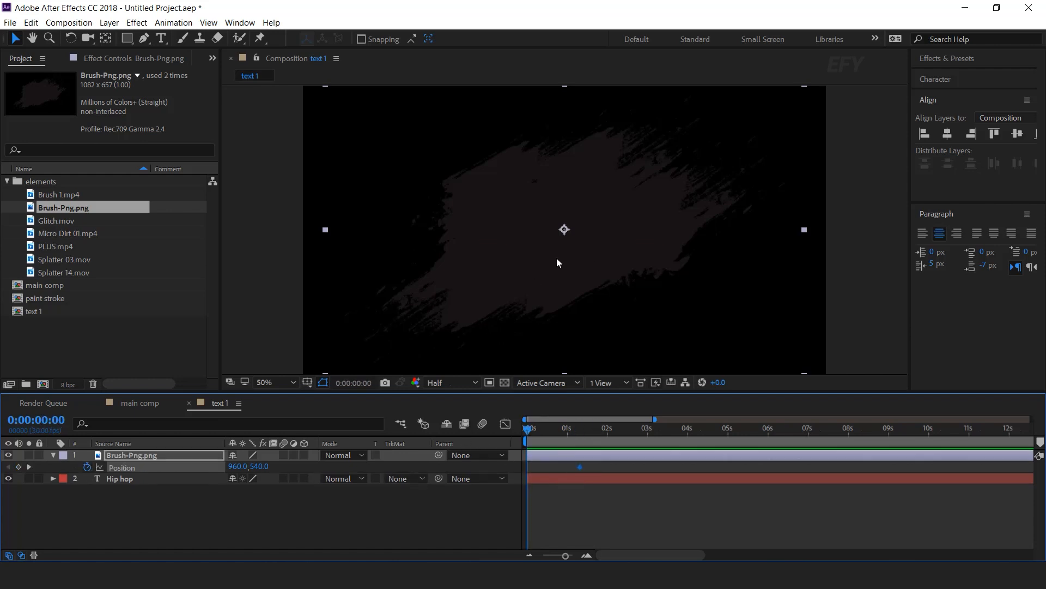
key("comma")
left_click_drag(564, 227, 794, 229)
left_click(581, 456)
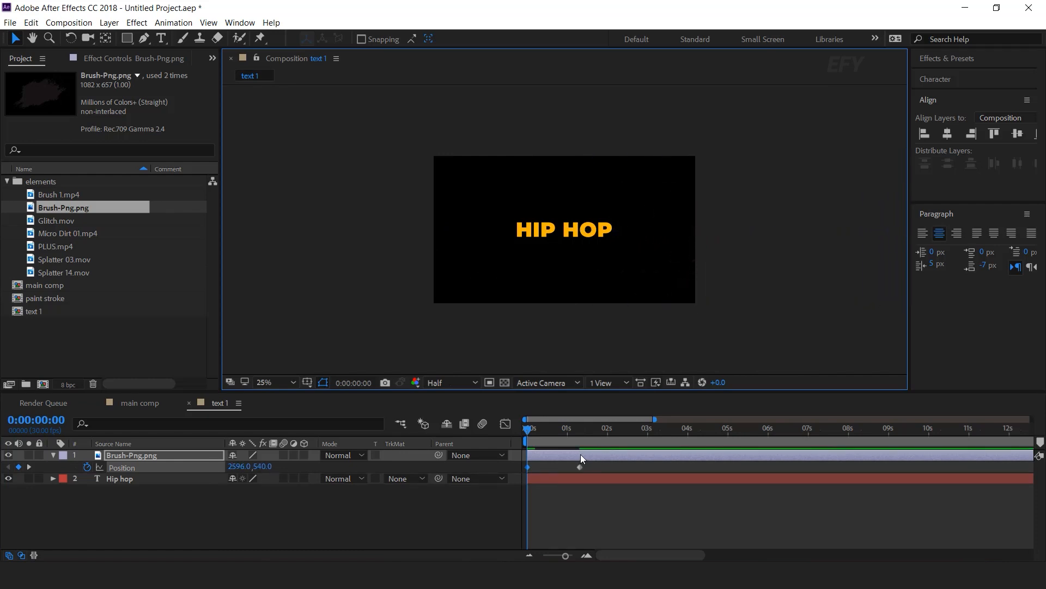
key("space")
key("space")
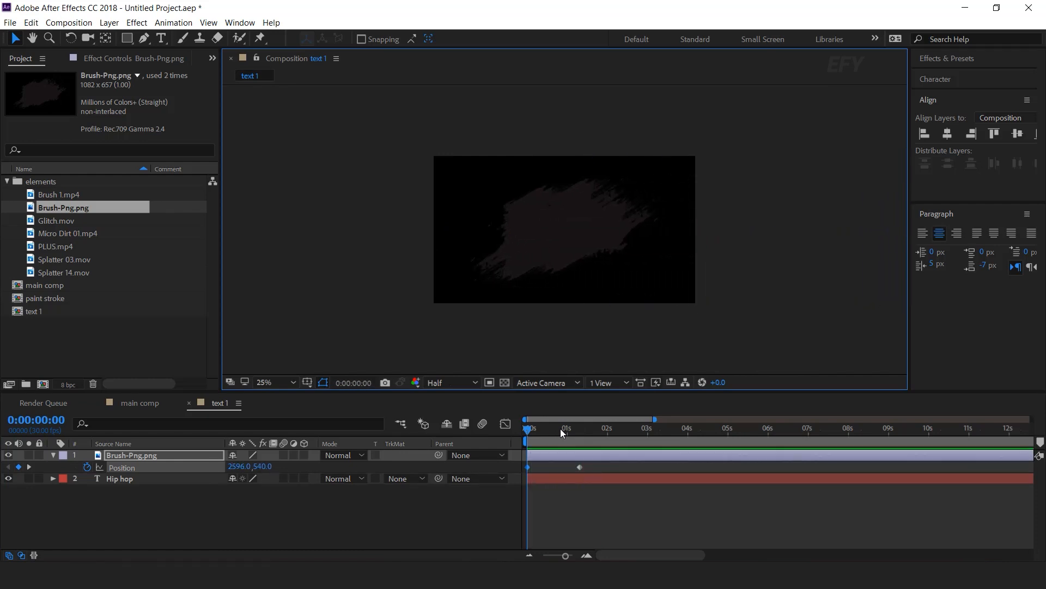
left_click(562, 433)
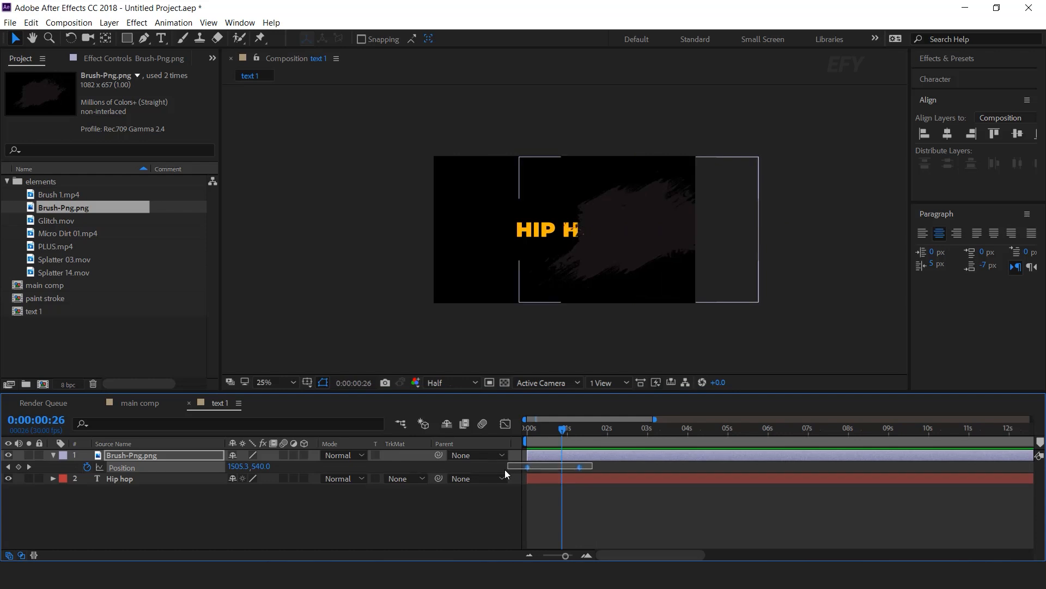
- Apply Easy Ease to both brush position keyframes and reshape their curve in the Graph Editor for a softer stop
left_click(580, 467)
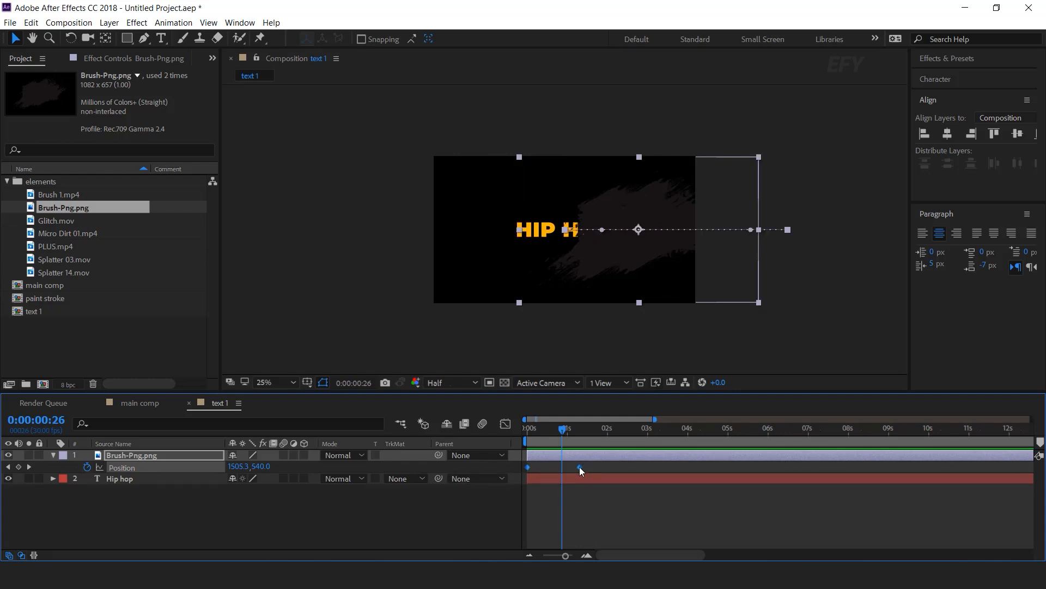
right_click(580, 467)
mouse_move(627, 457)
left_click(794, 494)
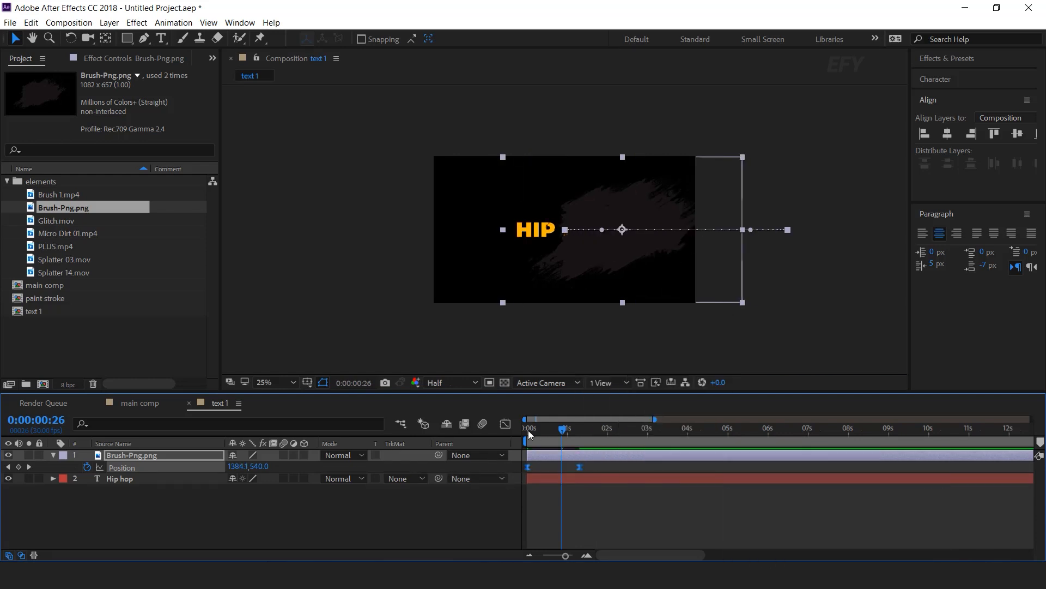
left_click(505, 424)
left_click_drag(605, 483, 554, 509)
left_click(505, 424)
- Preview the brush sweep and shift its end keyframe earlier to about 0:00:01:00
key("Home")
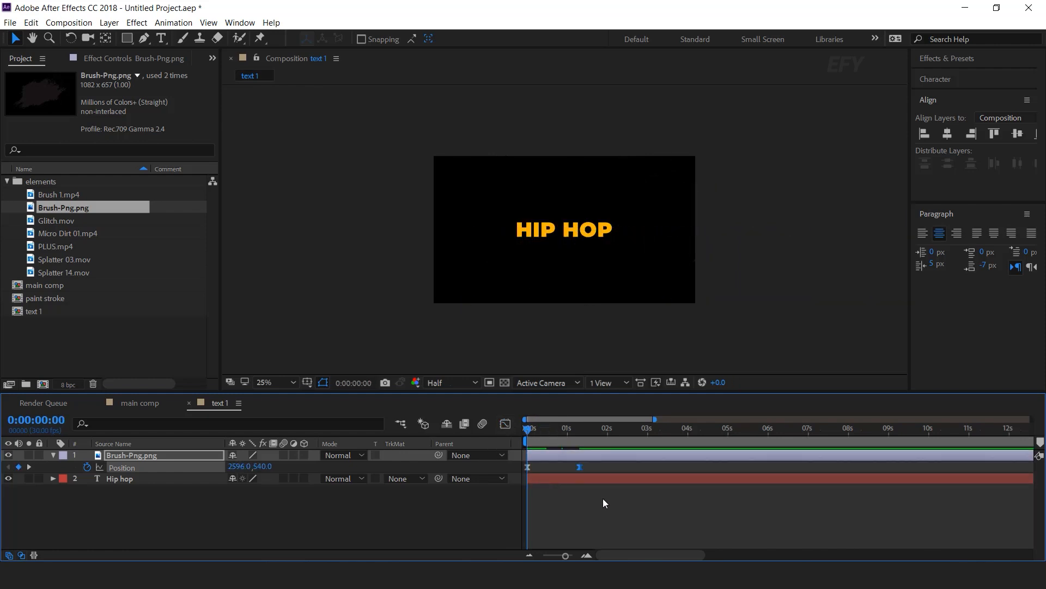
key("space")
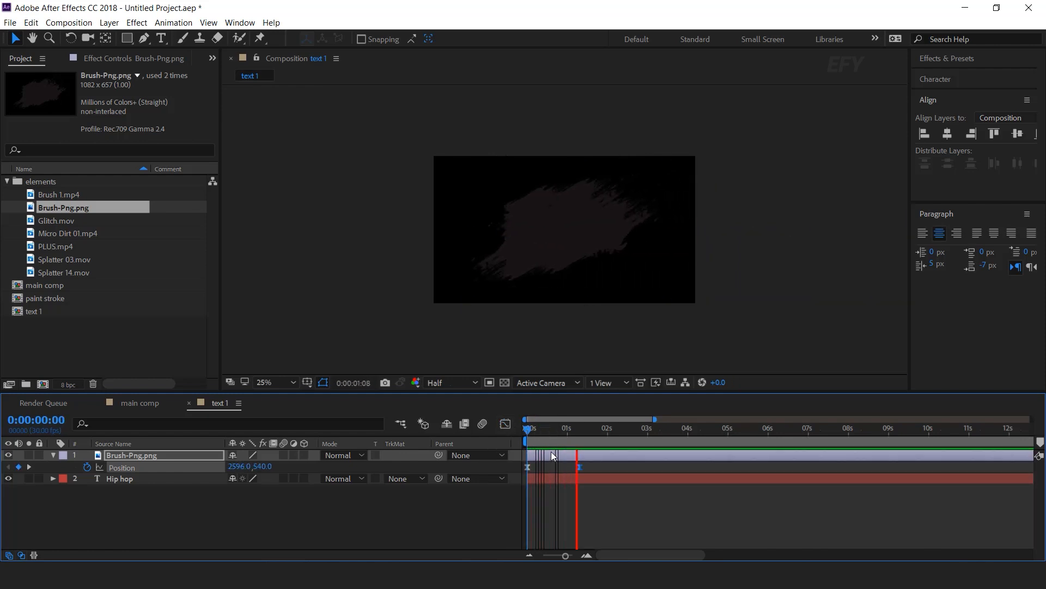
left_click_drag(558, 427, 575, 429)
left_click_drag(570, 466, 567, 466)
key("Home")
key("space")
mouse_move(564, 428)
left_mouse_down()
mouse_move(584, 428)
mouse_move(569, 429)
left_mouse_up()
- Set the Hip hop layer's track matte to Alpha Matte using Brush-Png.png
left_click(116, 478)
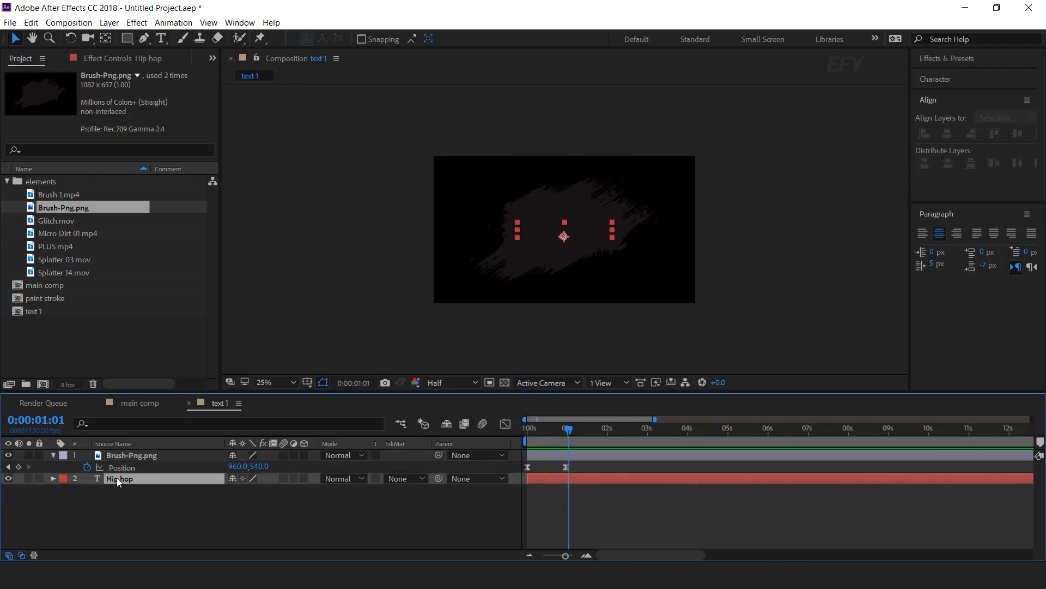
left_click(407, 478)
left_click(431, 508)
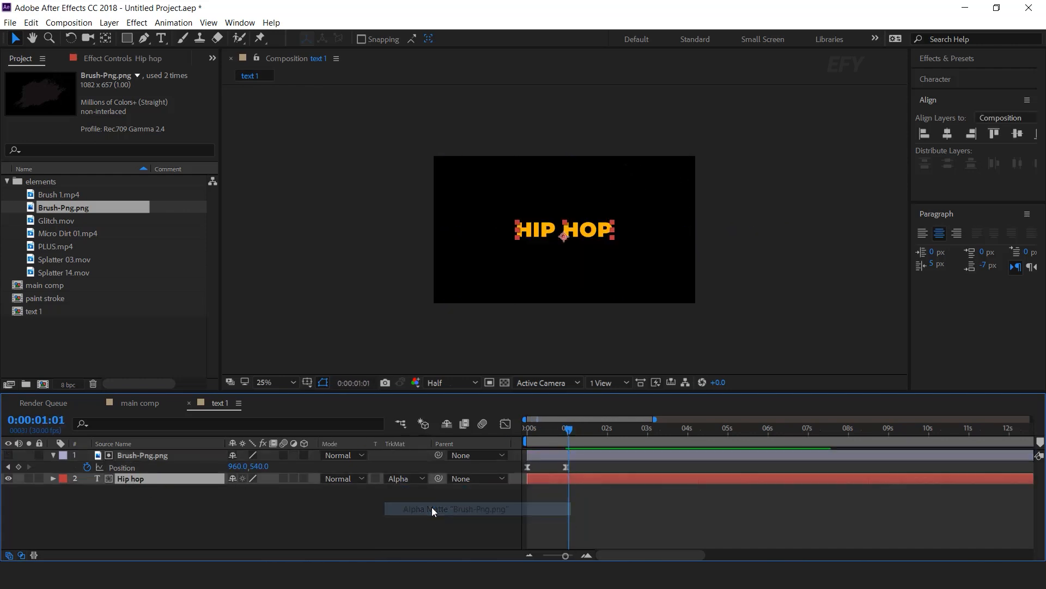
- Move the brush's end position keyframe later to about 0:00:01:15 and preview the matted text reveal
mouse_move(529, 428)
left_mouse_down()
mouse_move(547, 431)
mouse_move(533, 430)
mouse_move(538, 420)
mouse_move(518, 436)
left_mouse_up()
key("period")
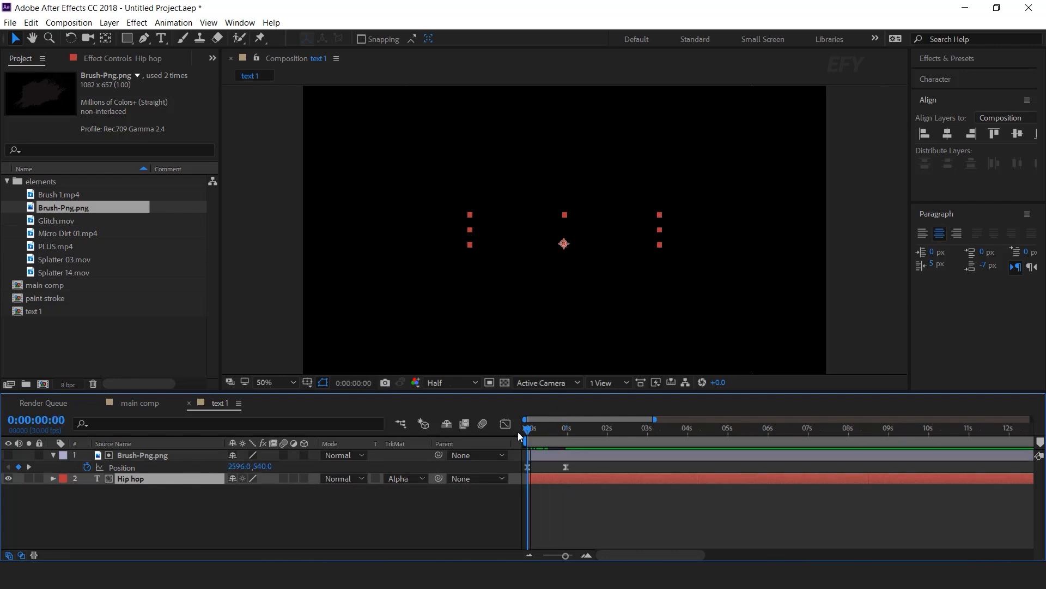
key("space")
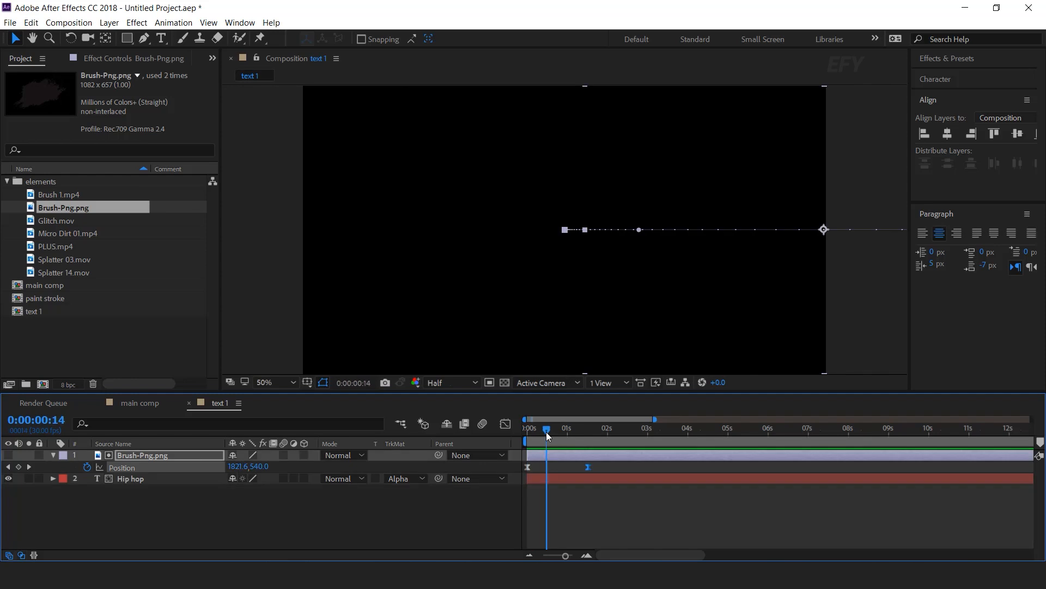
left_click_drag(547, 432, 584, 434)
left_click(207, 517)
left_click(52, 455)
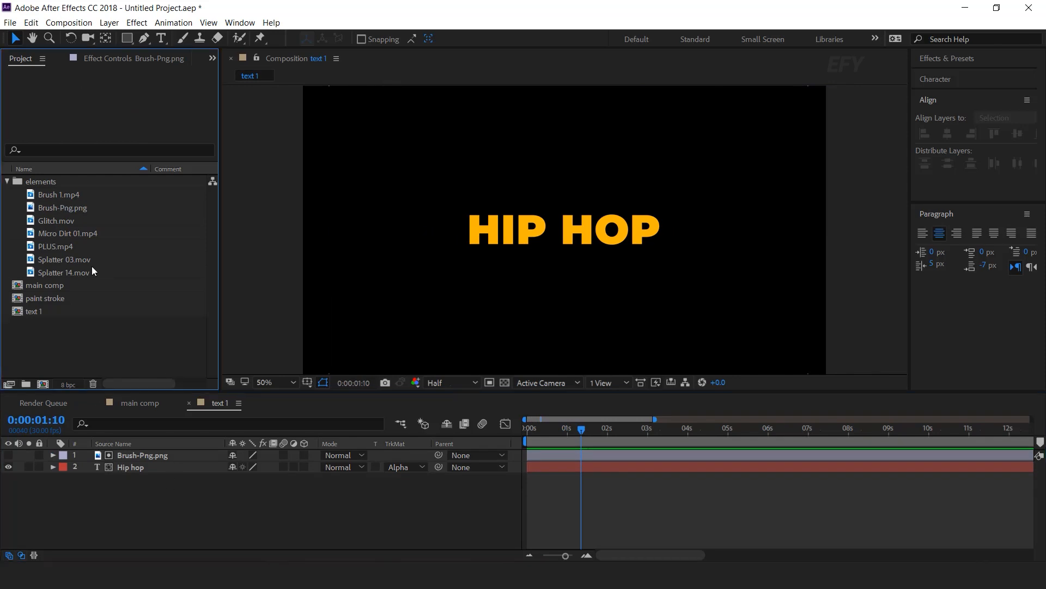
- Add Brush 1.mp4 as the uppermost layer in text 1 and apply the Invert effect to it
left_click(54, 194)
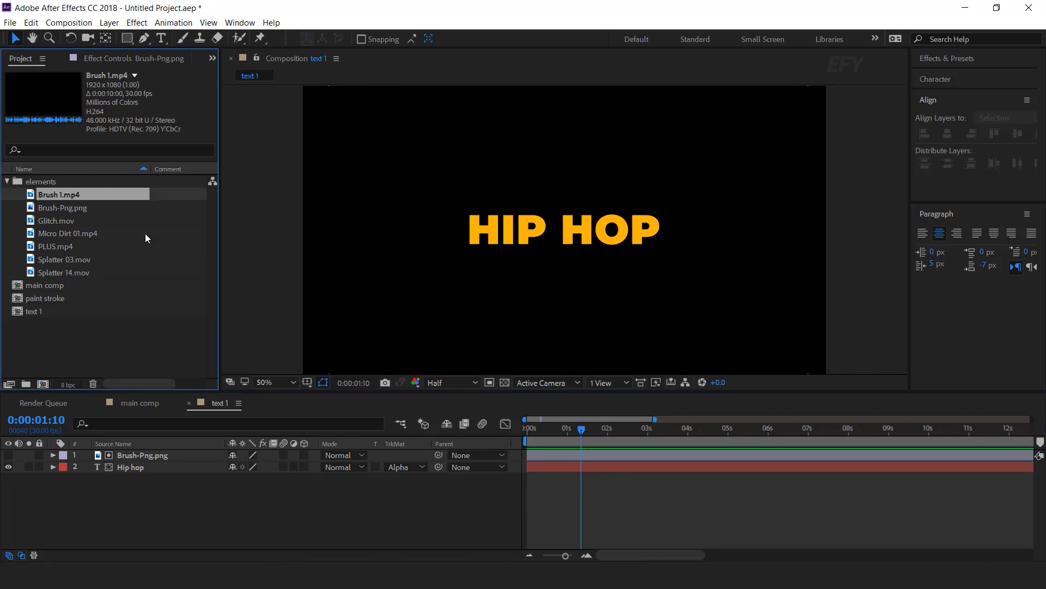
key("ctrl+slash")
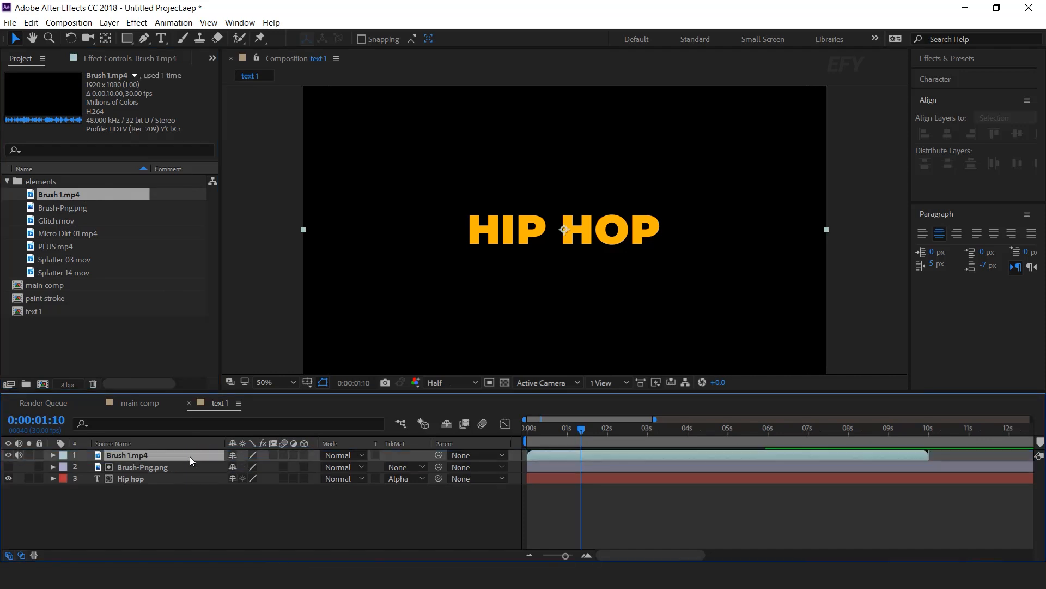
key("ctrl+space")
type("inv")
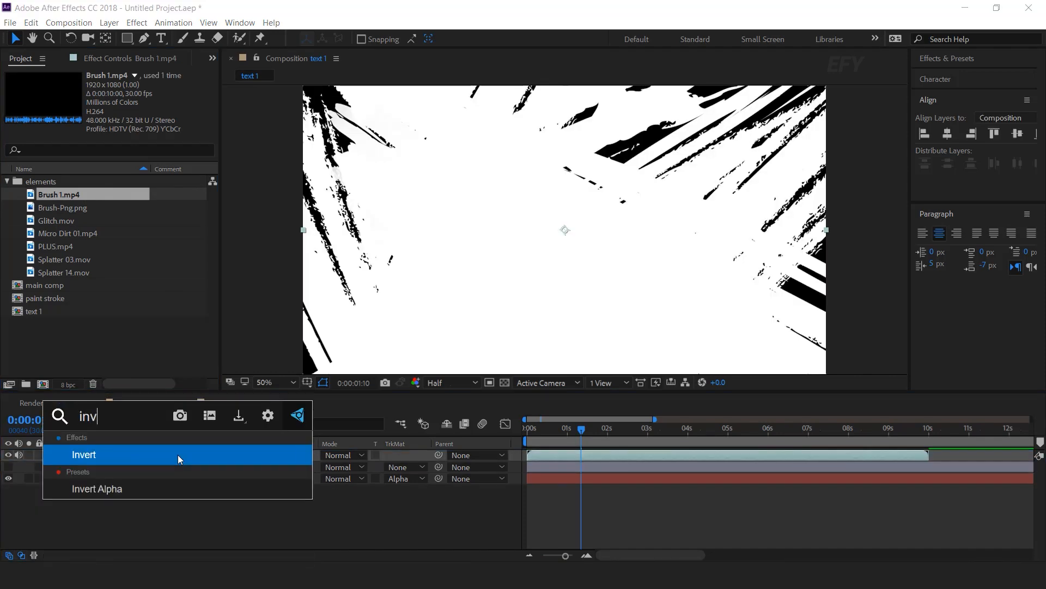
left_click(178, 454)
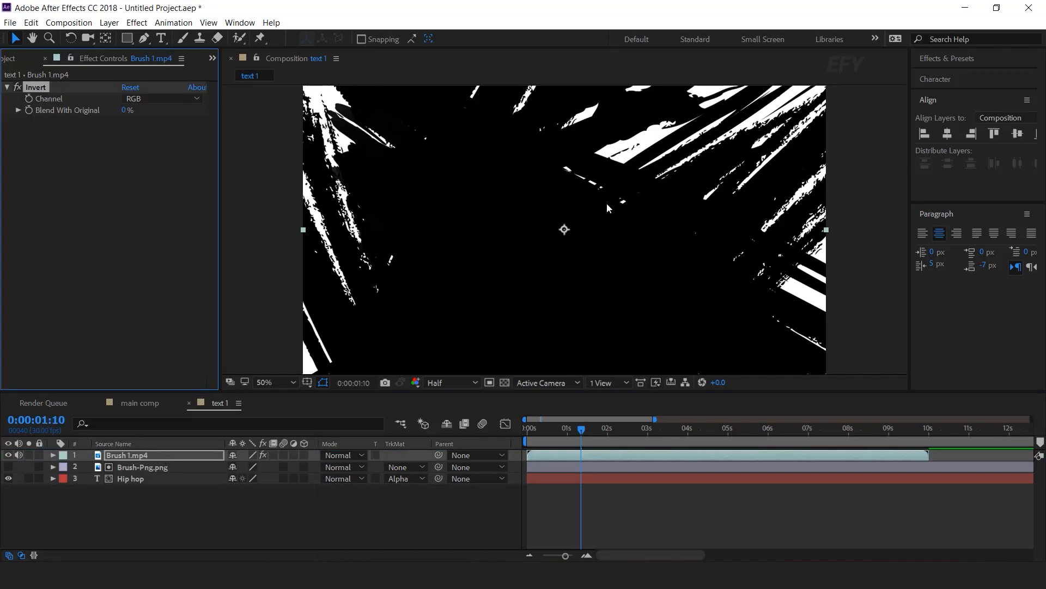
- Set the Brush 1.mp4 layer's blending mode to Screen and preserve underlying transparency so it shows only inside the text
left_click(331, 458)
left_click(397, 232)
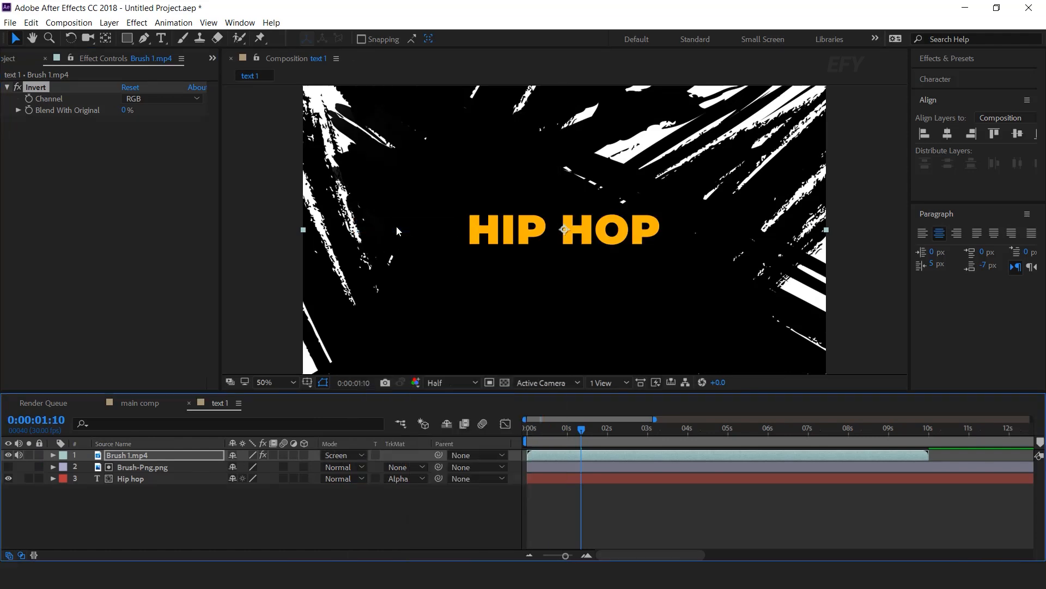
left_click_drag(528, 428, 561, 430)
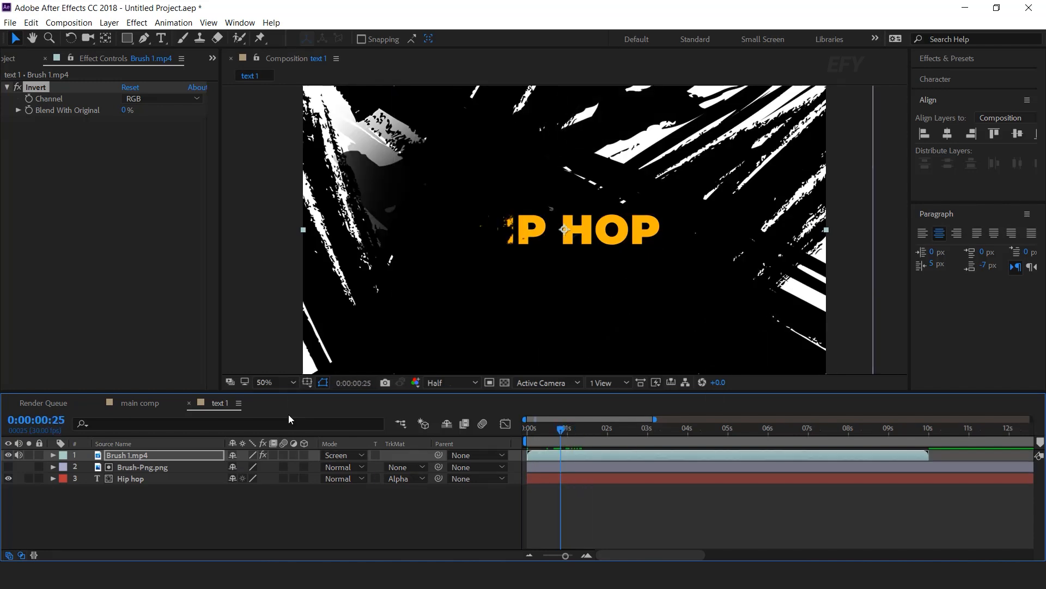
left_click(376, 454)
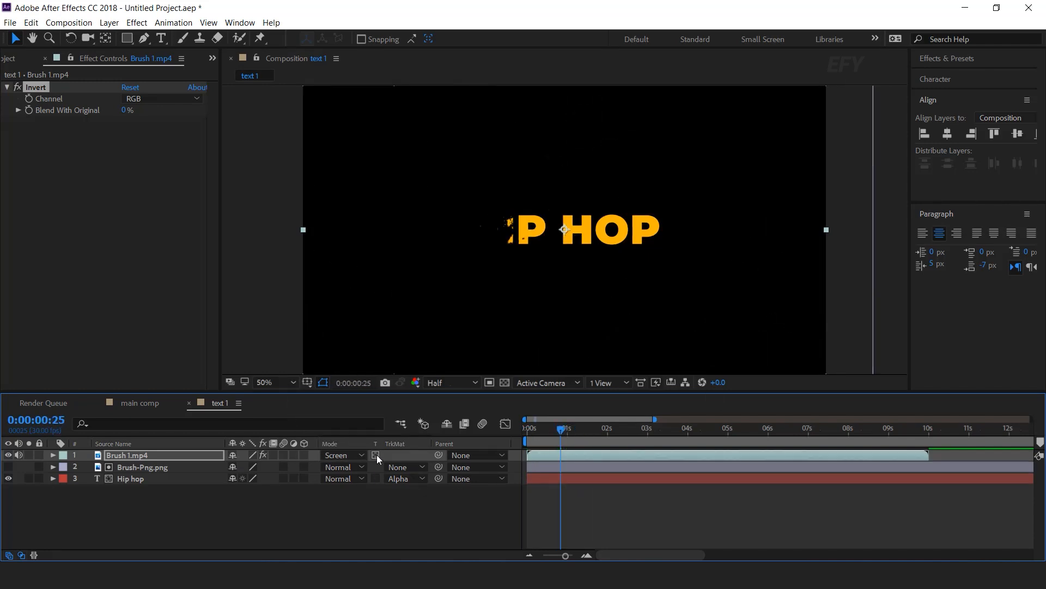
- Shift the Brush 1.mp4 layer to start at about 0:00:00:18 and preview its timing against the text reveal
left_click_drag(540, 429, 609, 430)
left_click_drag(561, 454, 591, 455)
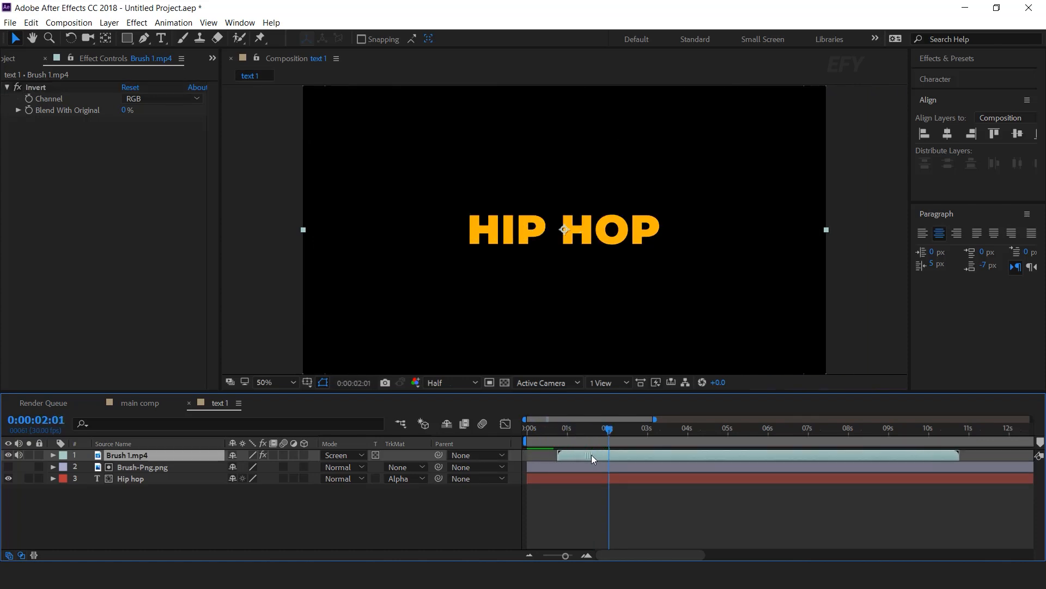
mouse_move(531, 429)
left_mouse_down()
mouse_move(574, 430)
mouse_move(549, 430)
left_mouse_up()
left_click(587, 555)
left_click_drag(554, 430, 646, 455)
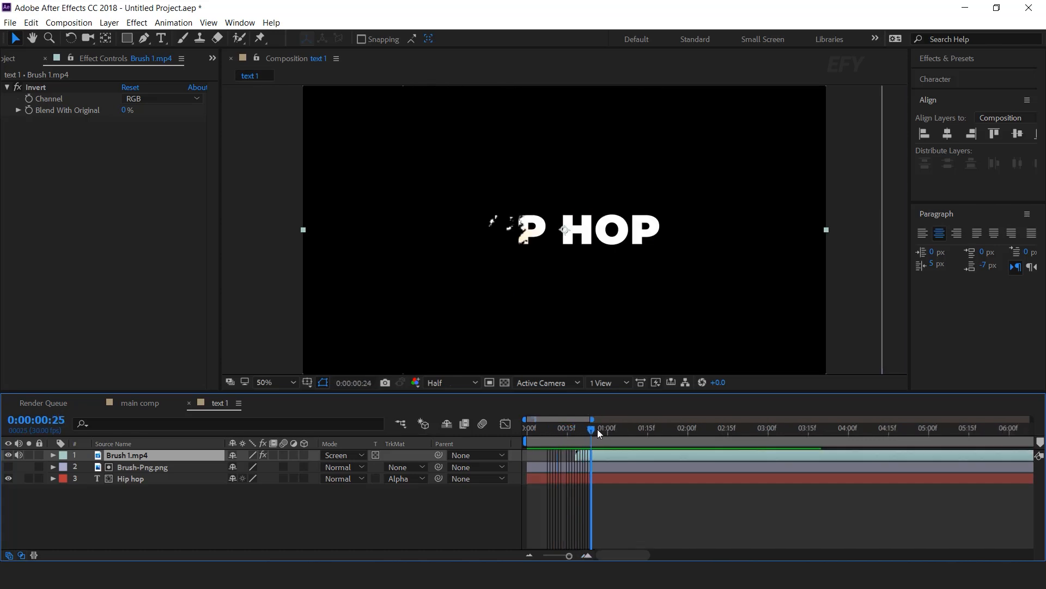
left_click_drag(826, 231, 769, 238)
left_click_drag(542, 427, 520, 443)
key("comma")
key("space")
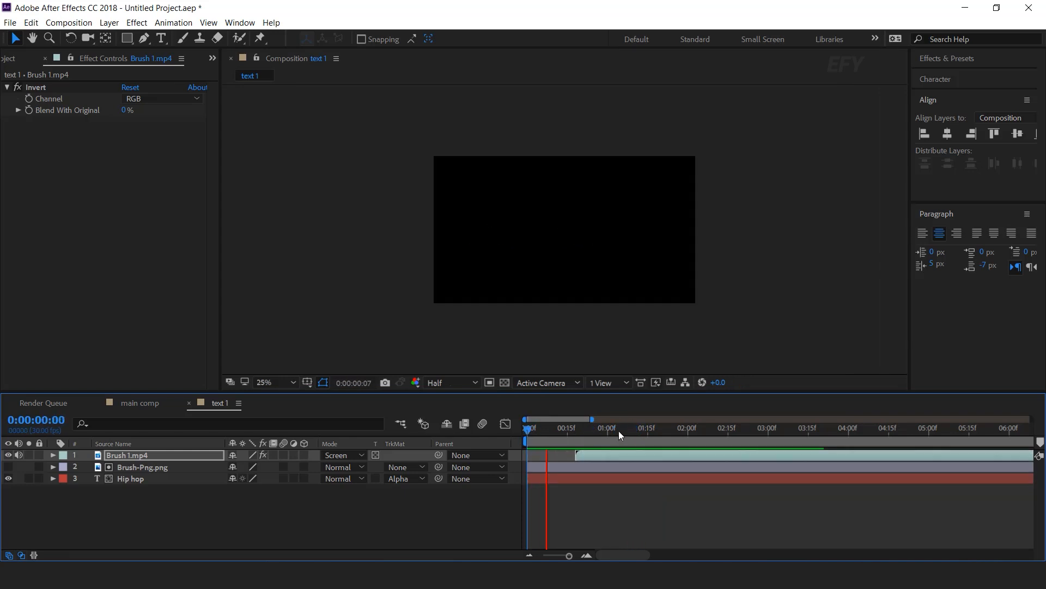
left_click_drag(595, 429, 650, 430)
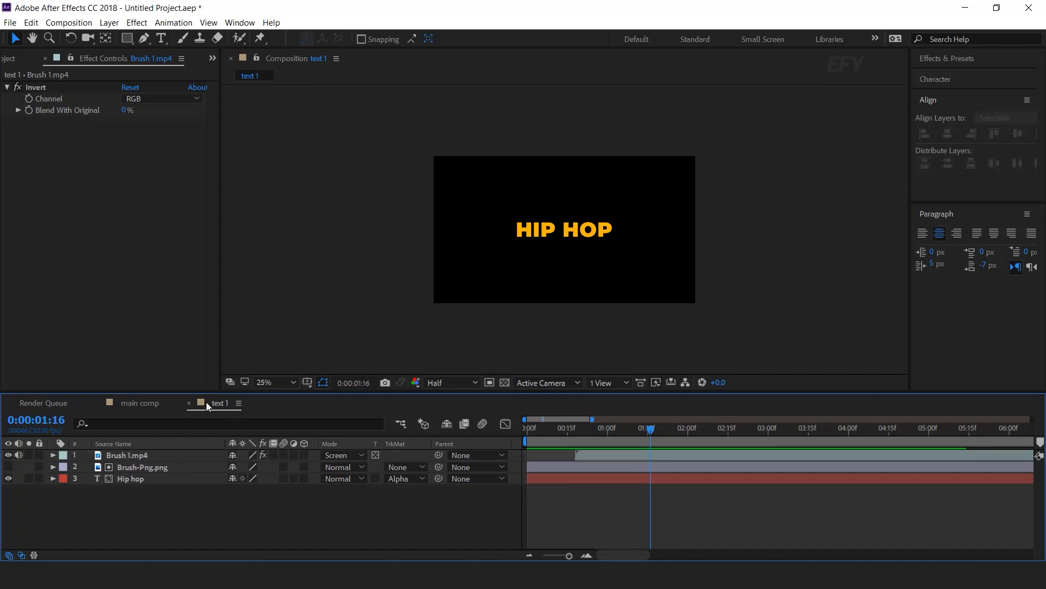
- Close the text 1 composition's timeline and create a new 1920 x 1080 composition named text per comp 1
left_click(189, 402)
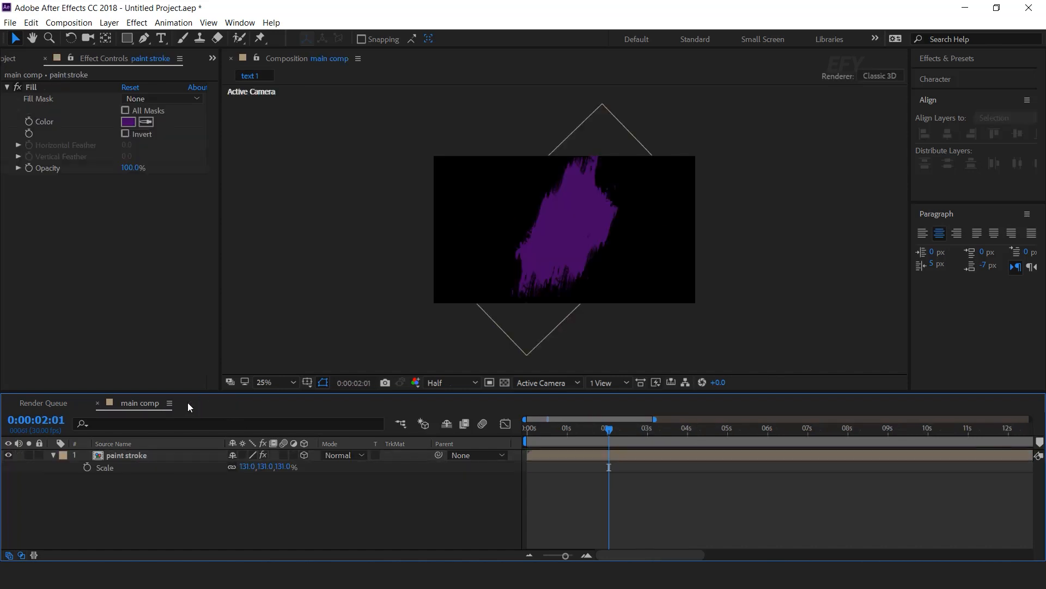
left_click(18, 60)
left_click(83, 332)
left_click(43, 384)
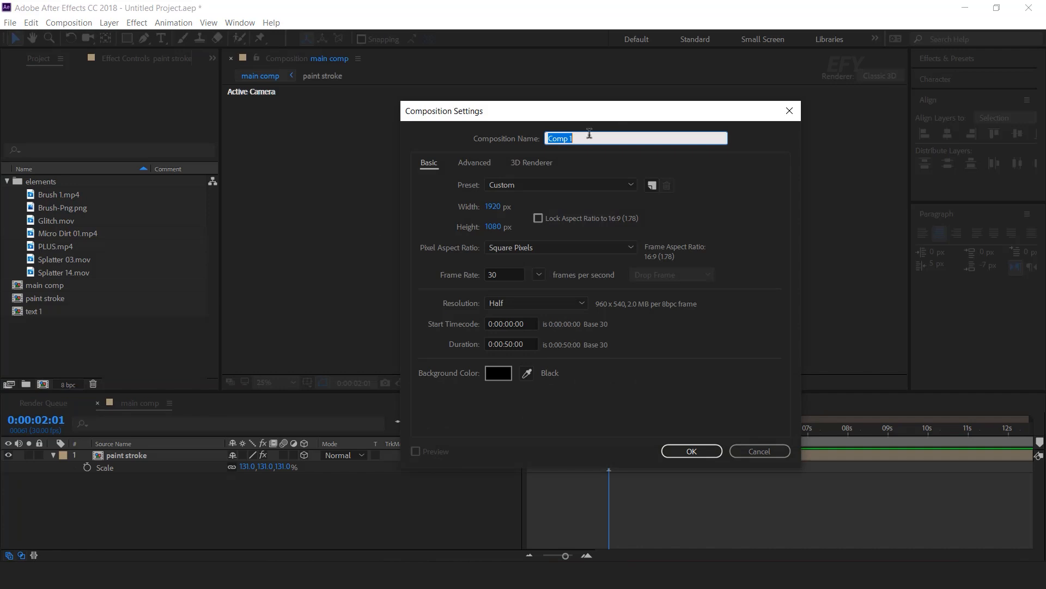
type("text per comp 1")
key("Return")
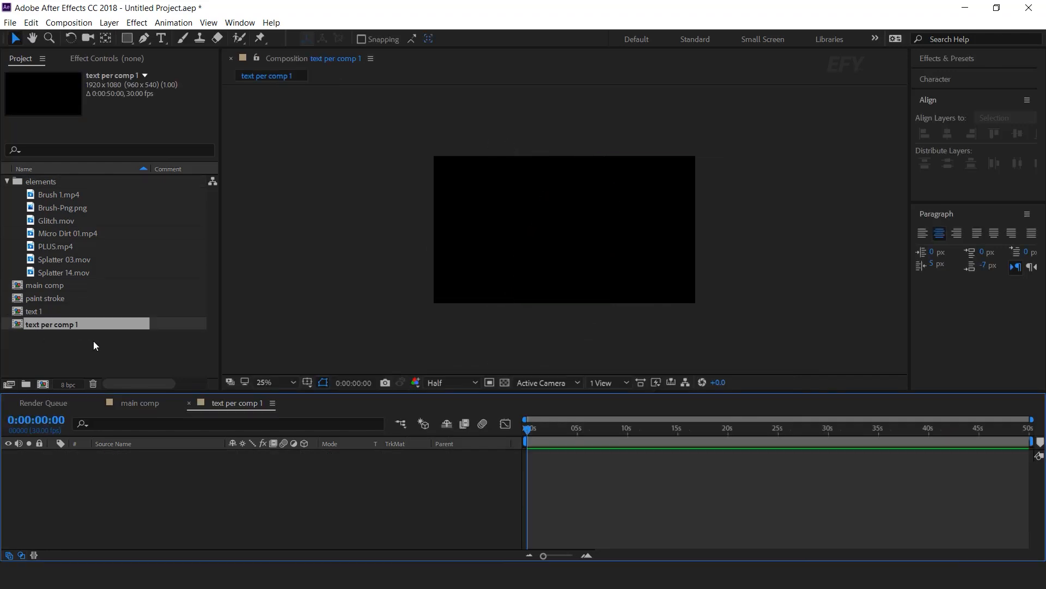
- Place the text 1 composition as a layer in text per comp 1 and go to 0:00:03:24
left_click(32, 311)
left_click_drag(32, 310, 141, 479)
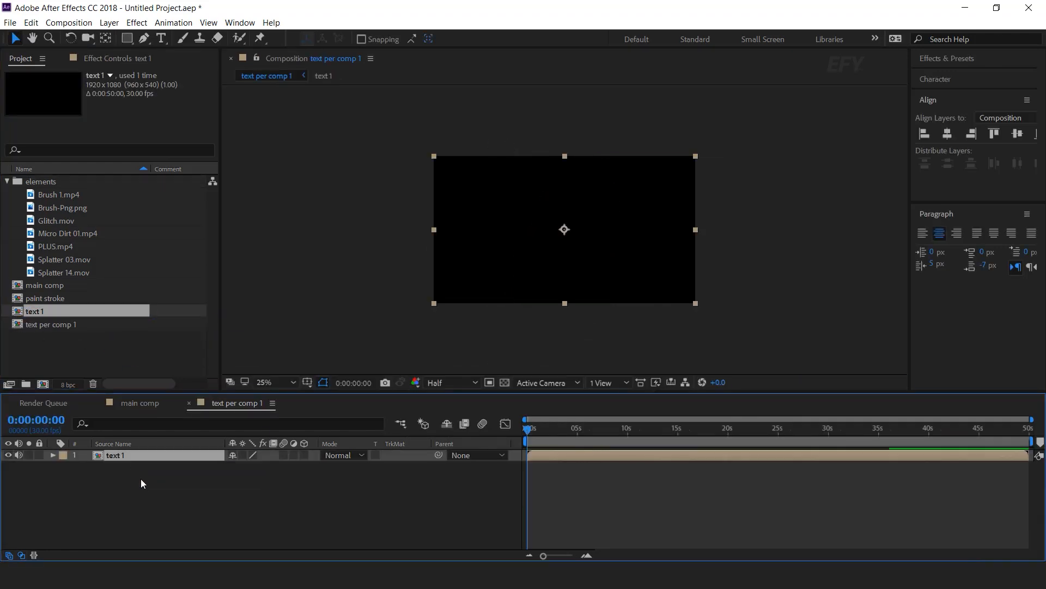
left_click(565, 429)
key("period")
key("period")
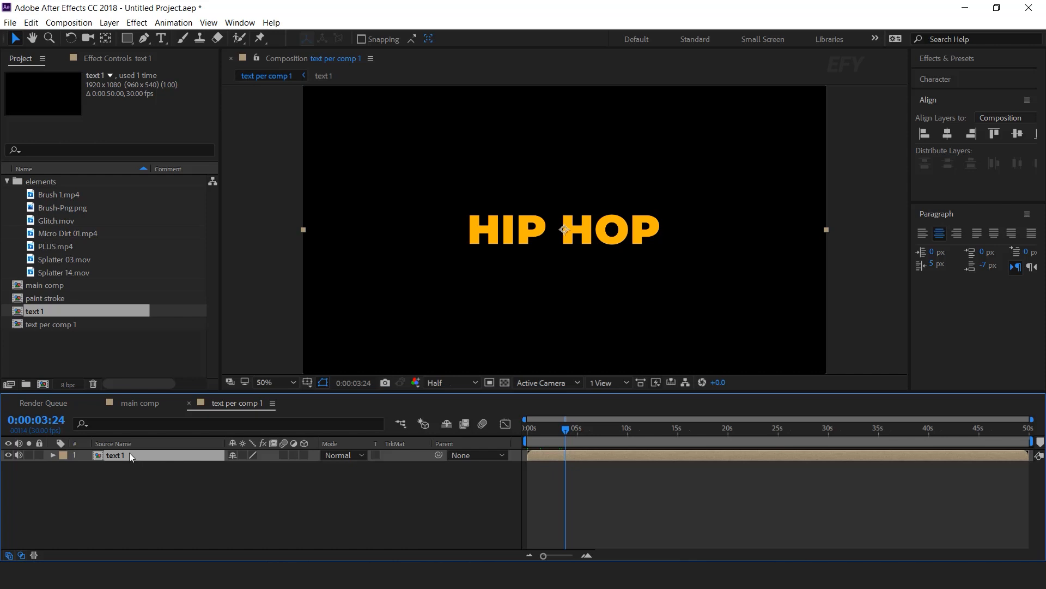
- Duplicate the text 1 layer six times to make a stack of seven
key("ctrl+d")
key("ctrl+d")
key("ctrl+d")
key("ctrl+d")
key("ctrl+d")
key("ctrl+d")
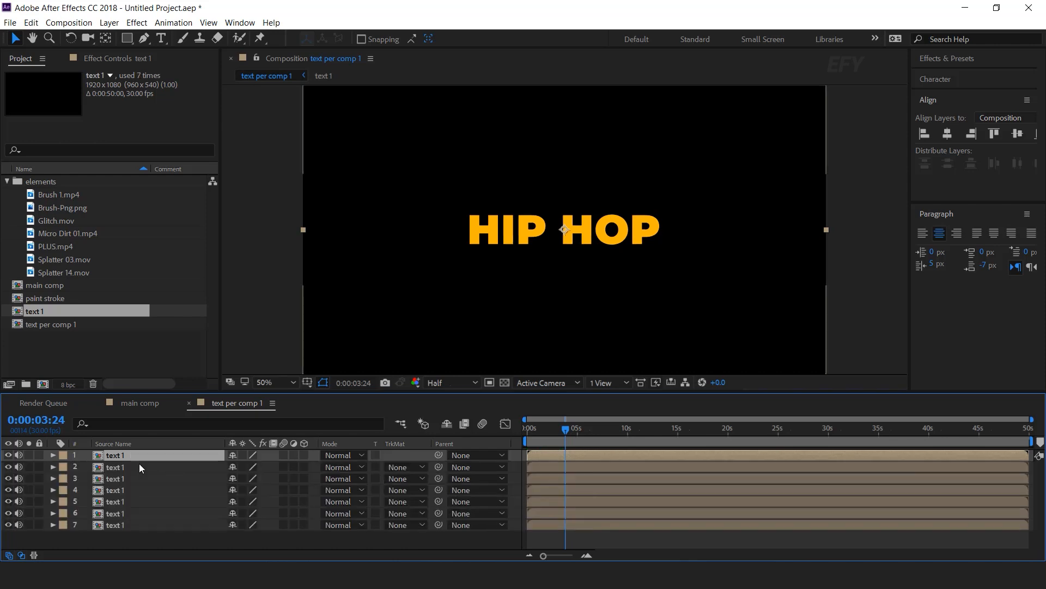
- Apply a Fill effect with dark grey 262626 to the second text 1 layer
left_click(120, 468)
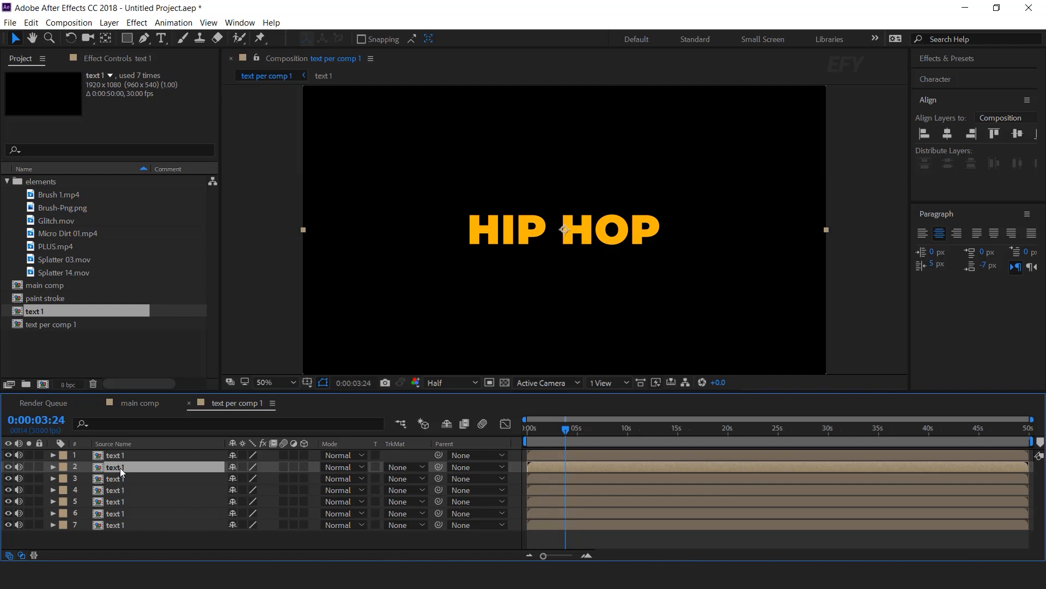
key("ctrl+space")
type("fil")
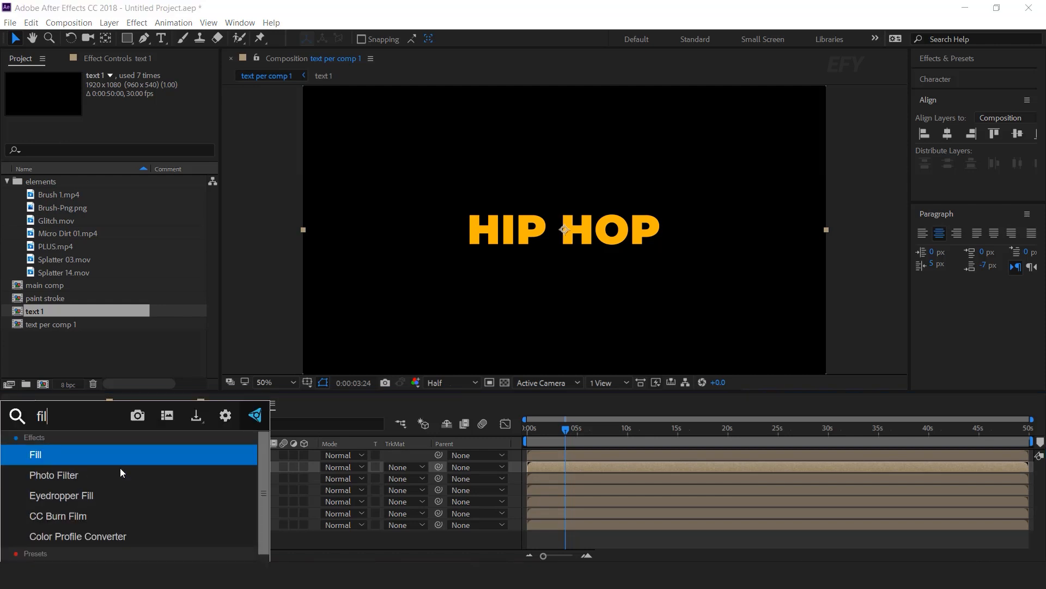
key("Return")
left_click(129, 124)
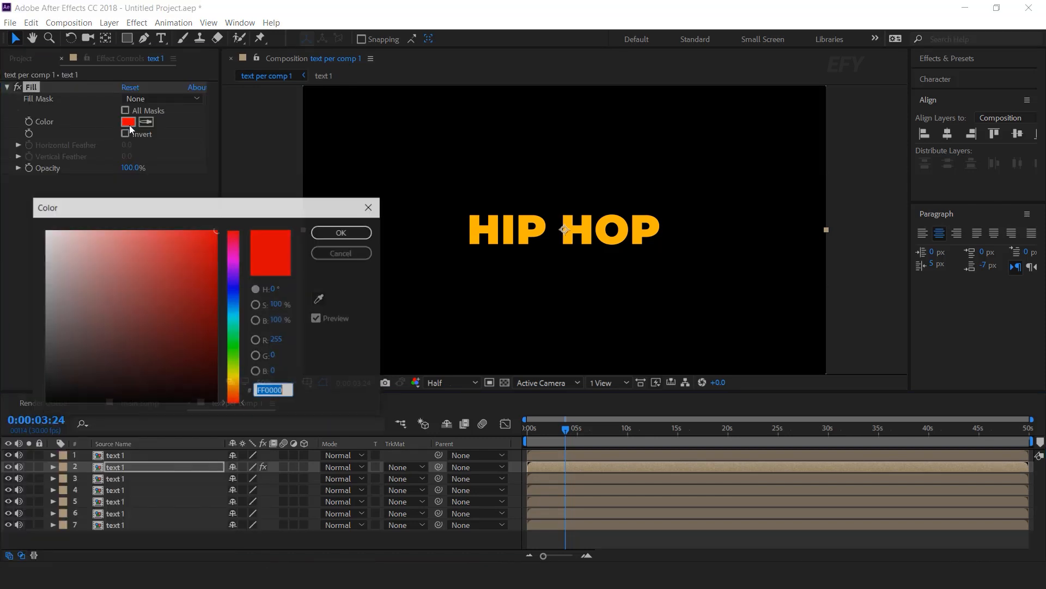
left_click_drag(43, 366, 24, 373)
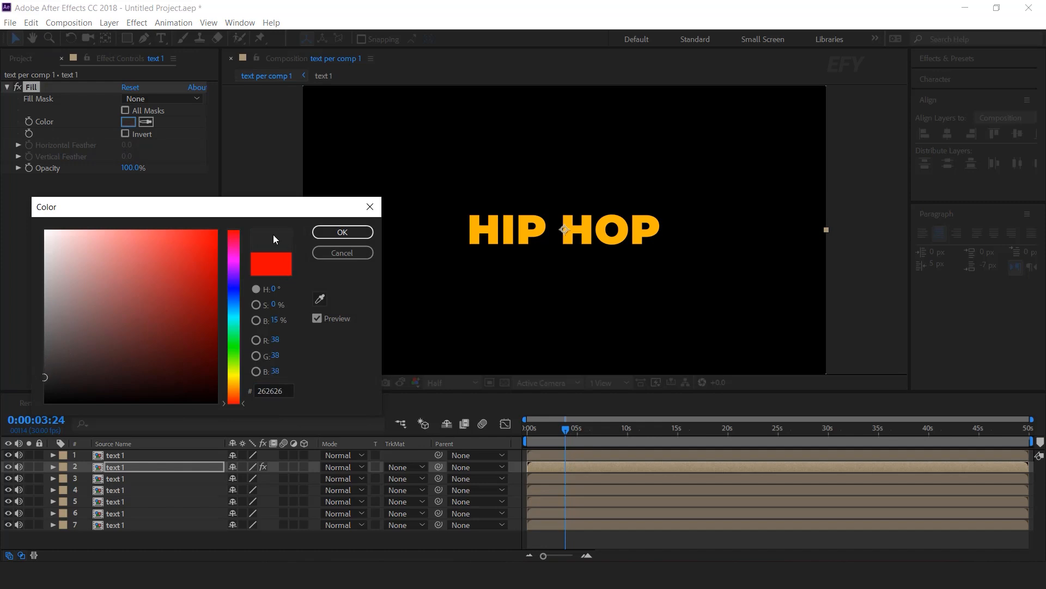
left_click(351, 231)
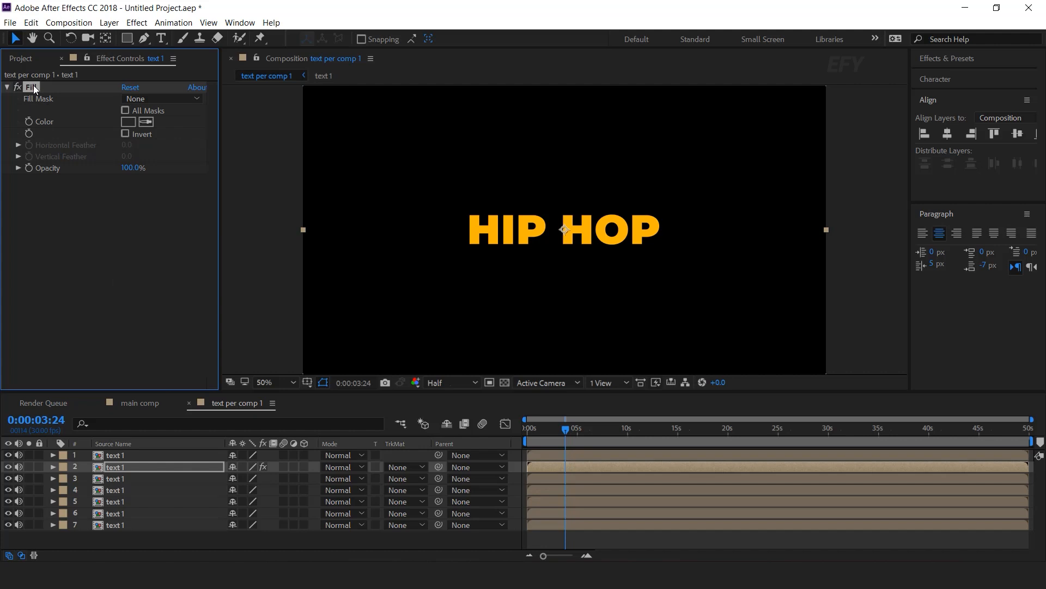
- Copy the dark grey Fill effect from the second layer to text 1 layers 3 through 7
left_click(117, 477)
left_click(117, 525, "shift")
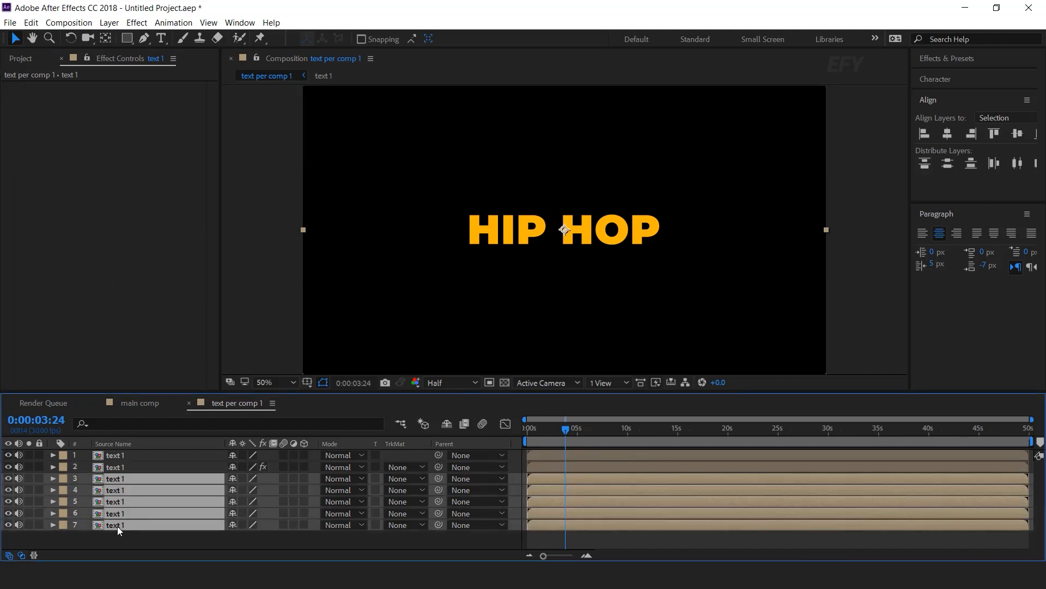
key("ctrl+v")
left_click(130, 538)
- Make all seven text 1 layers 3D and change the view layout to 2 Views - Horizontal
left_click(305, 454)
left_click(304, 466)
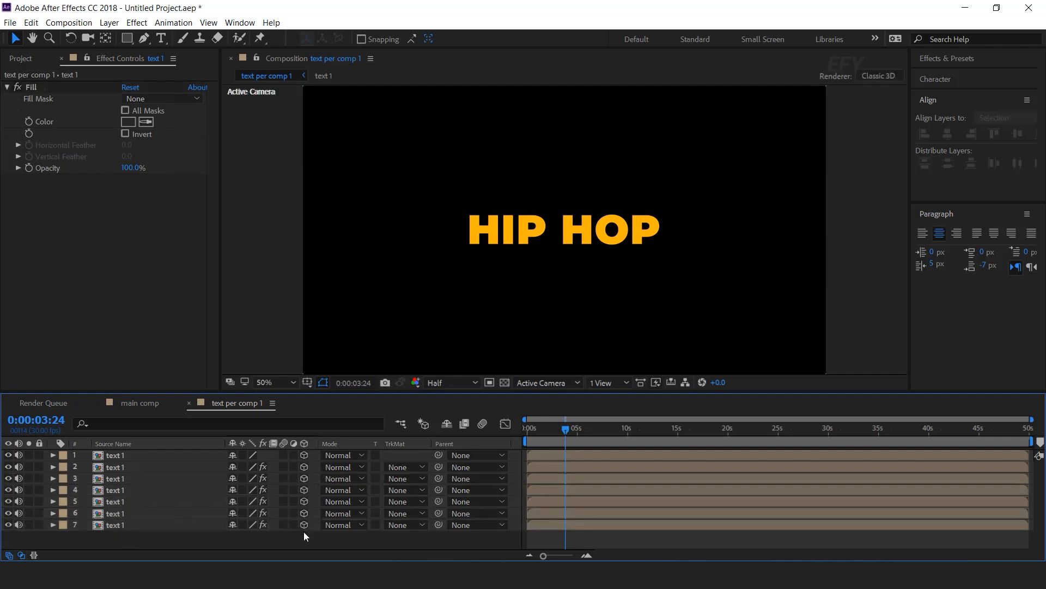
left_click(619, 383)
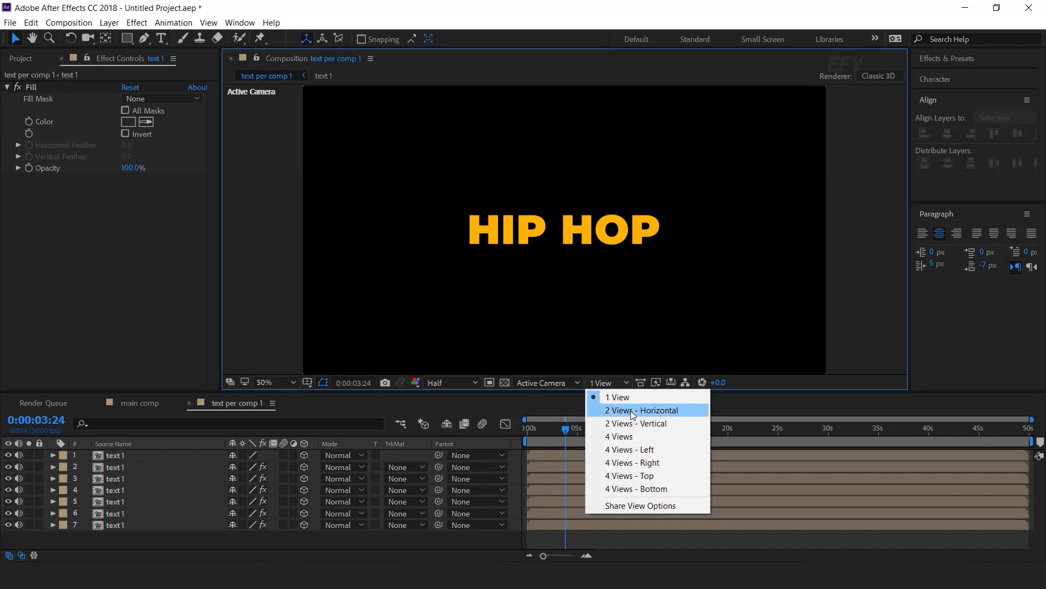
left_click(630, 411)
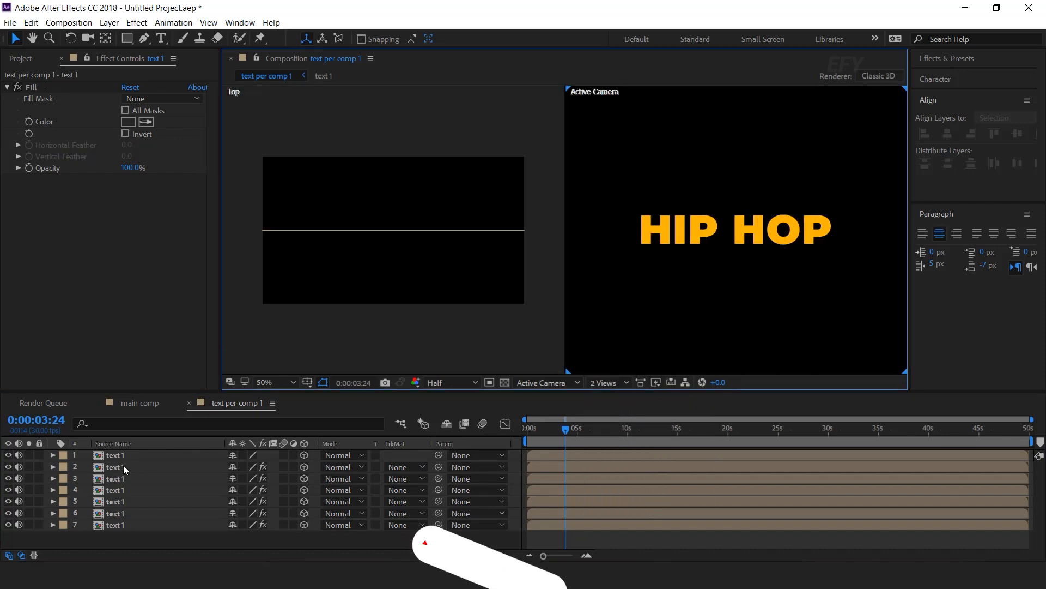
- In the Top view, offset text 1 layers 2, 3 and 4 backward along Z at evenly increasing distances
left_click(123, 466)
scroll(391, 241, "up", 2)
left_click_drag(394, 264, 396, 251)
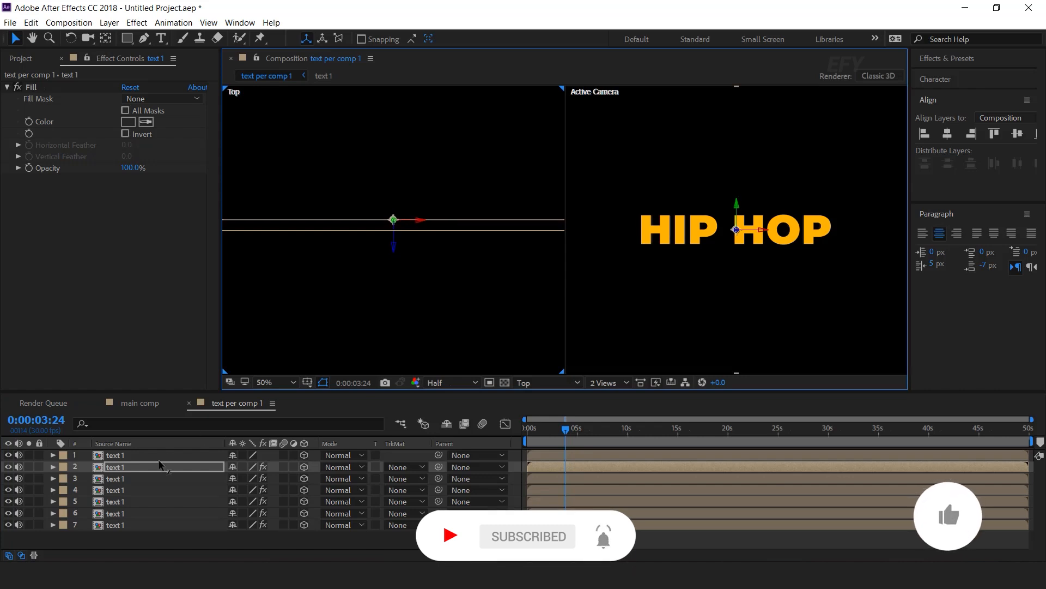
left_click(119, 479)
left_click_drag(397, 250, 397, 240)
left_click(112, 491)
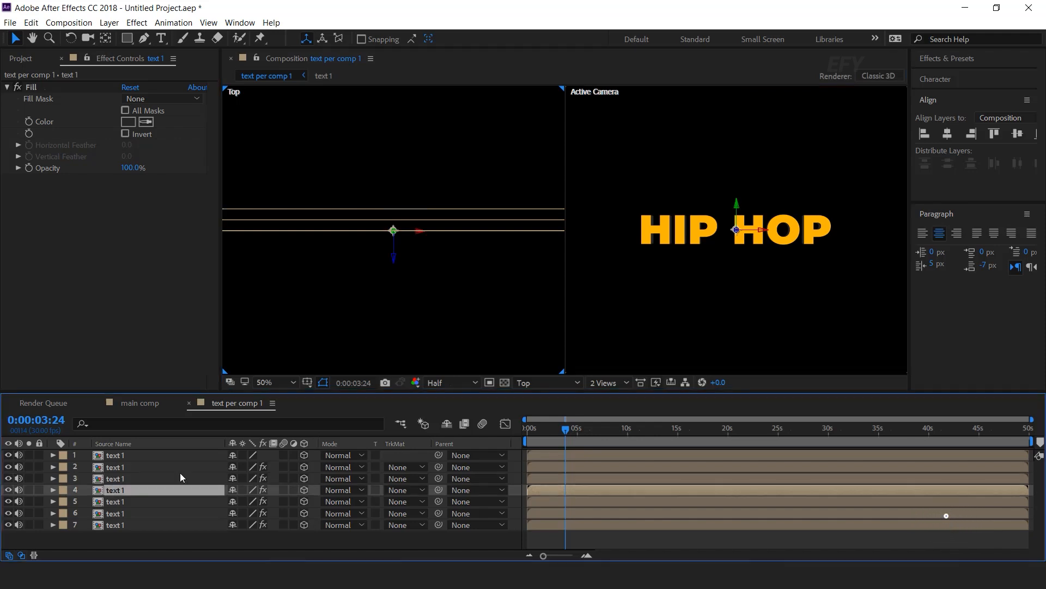
left_click(396, 260)
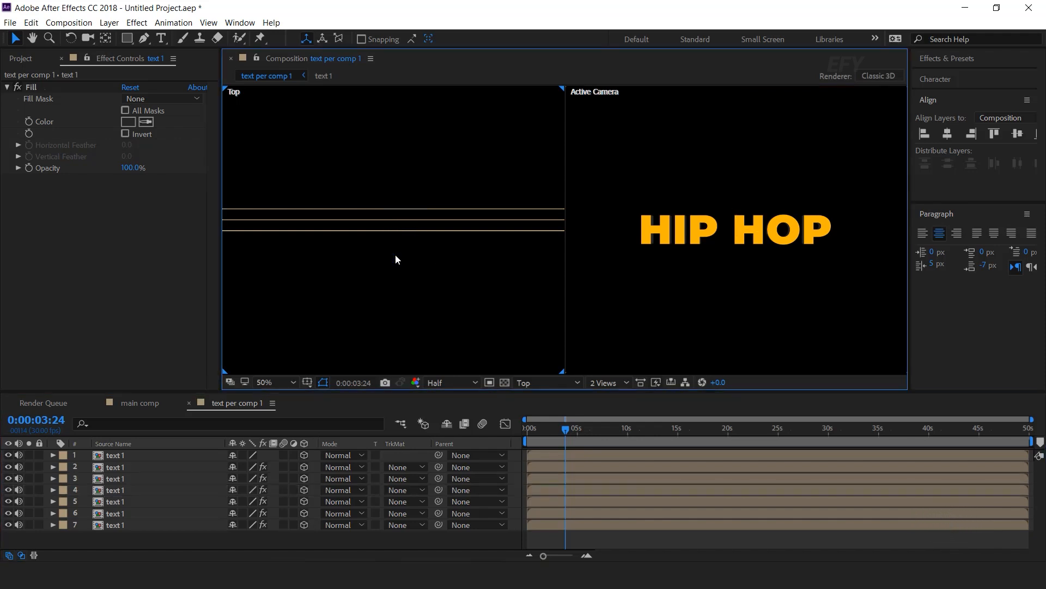
left_click(119, 486)
left_click_drag(395, 248, 397, 215)
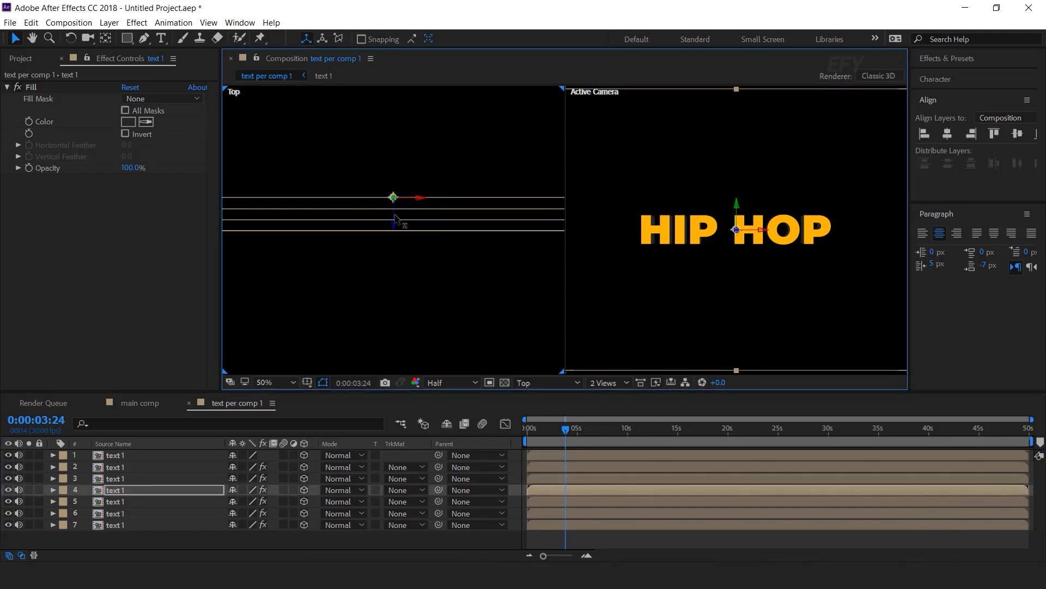
- Offset text 1 layers 5, 6 and 7 progressively farther back along Z and return to the single Active Camera view
left_click(174, 503)
left_click_drag(395, 256, 396, 212)
left_click(125, 514)
left_click_drag(398, 261, 396, 209)
left_click(130, 525)
left_click_drag(397, 256, 399, 203)
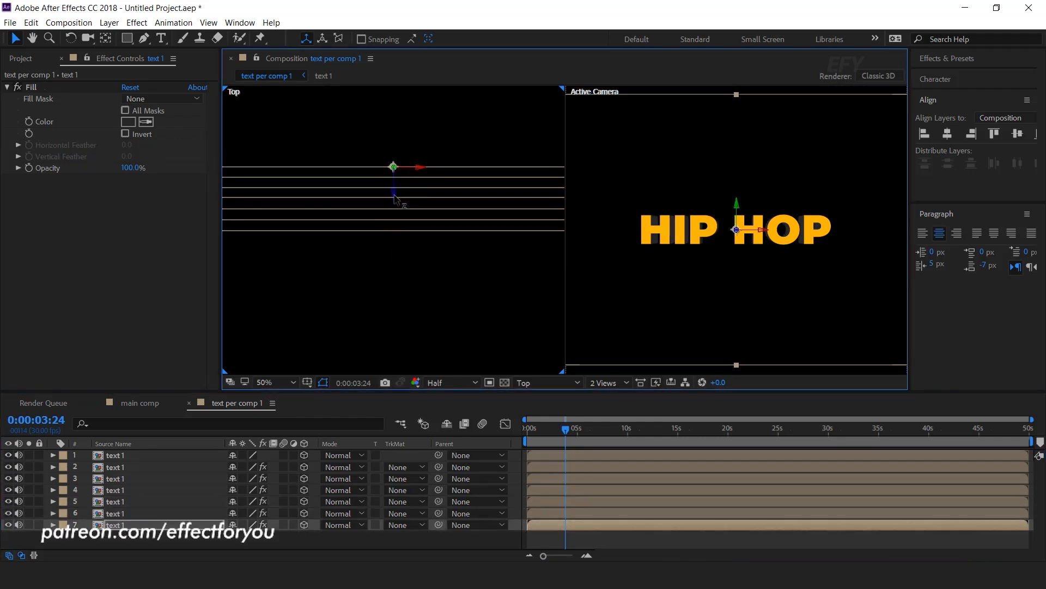
left_click(610, 383)
left_click(615, 397)
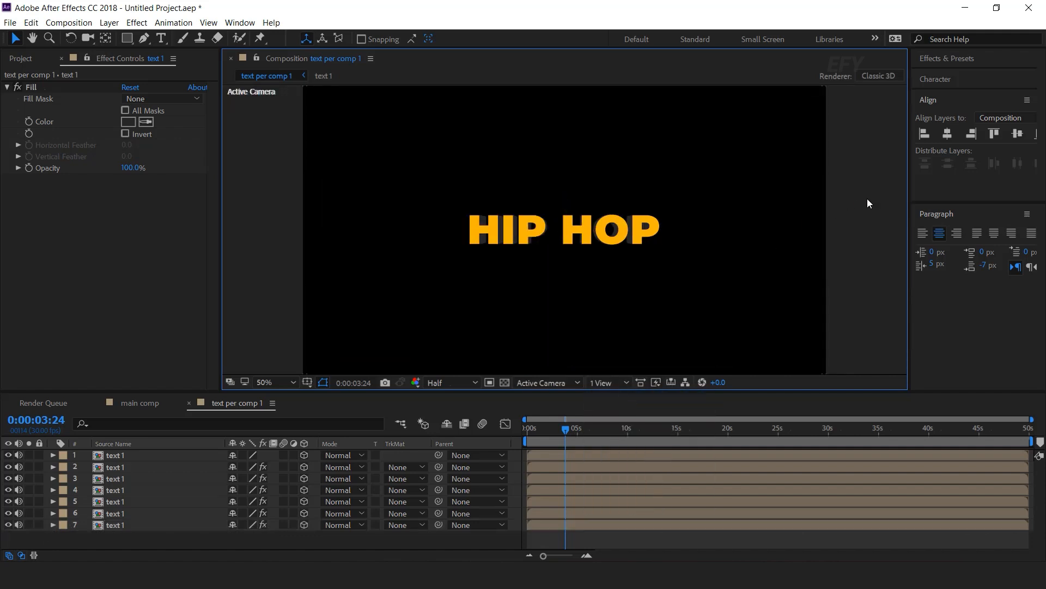
- Examine the stacked HIP HOP text up close against the transparency grid
left_click(504, 383)
key("/")
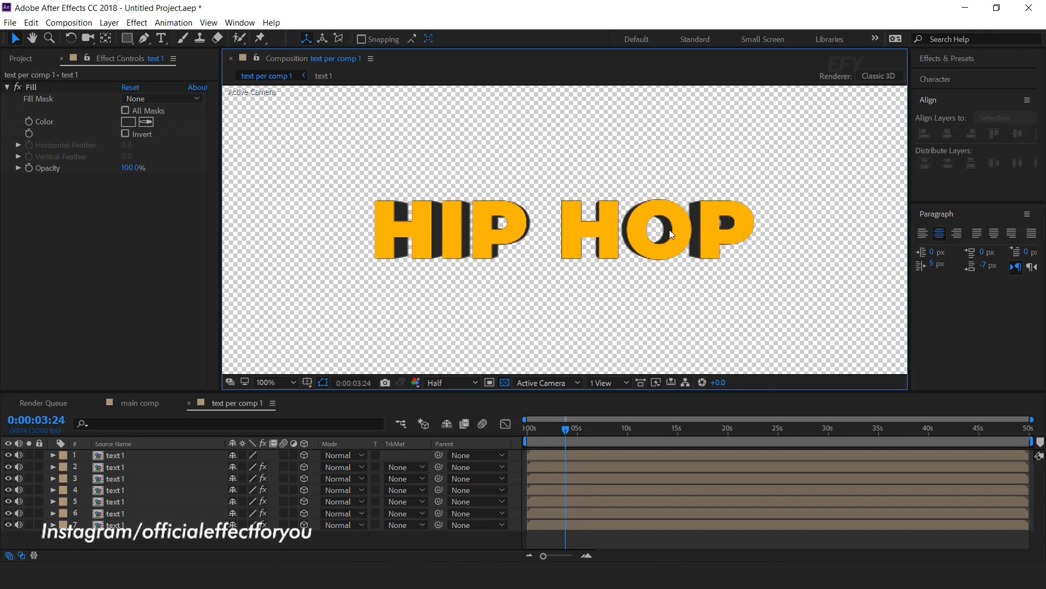
key("comma")
- Place text per comp 1 above the paint stroke in main comp and make it a 3D layer
left_click(190, 403)
left_click(16, 63)
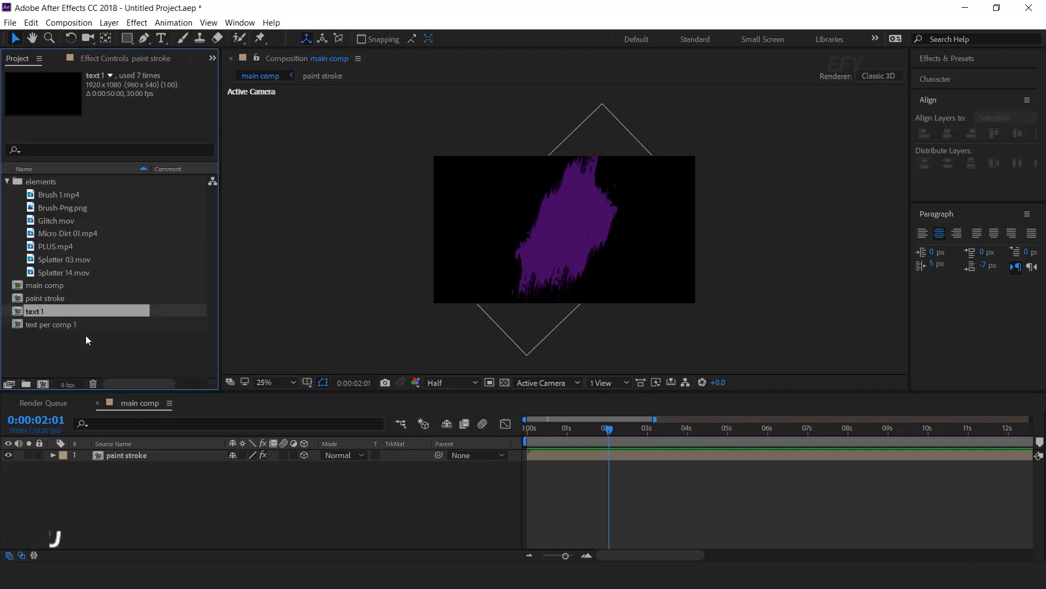
left_click(86, 336)
left_click(22, 326)
left_click_drag(56, 328, 156, 452)
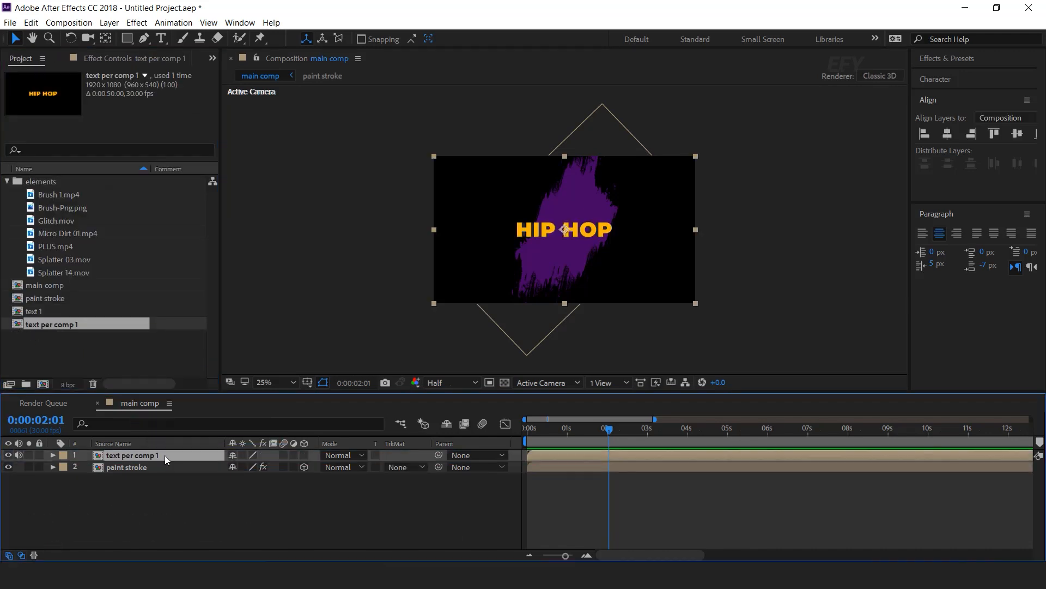
left_click(304, 455)
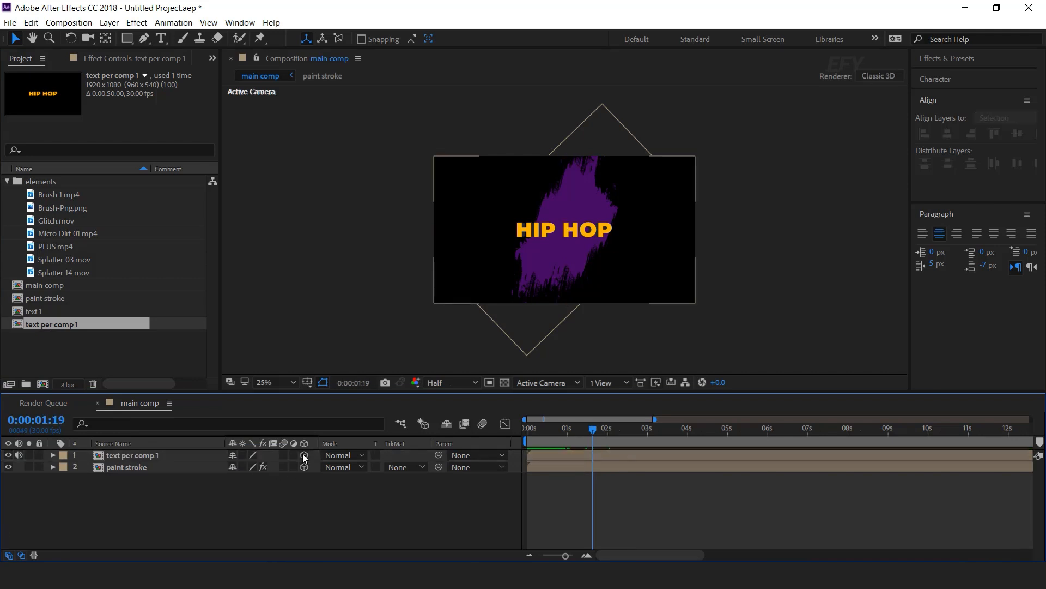
- Switch to 2 Views - Horizontal and push the text per comp 1 layer back along Z in the Top view, previewing the result
left_click(599, 383)
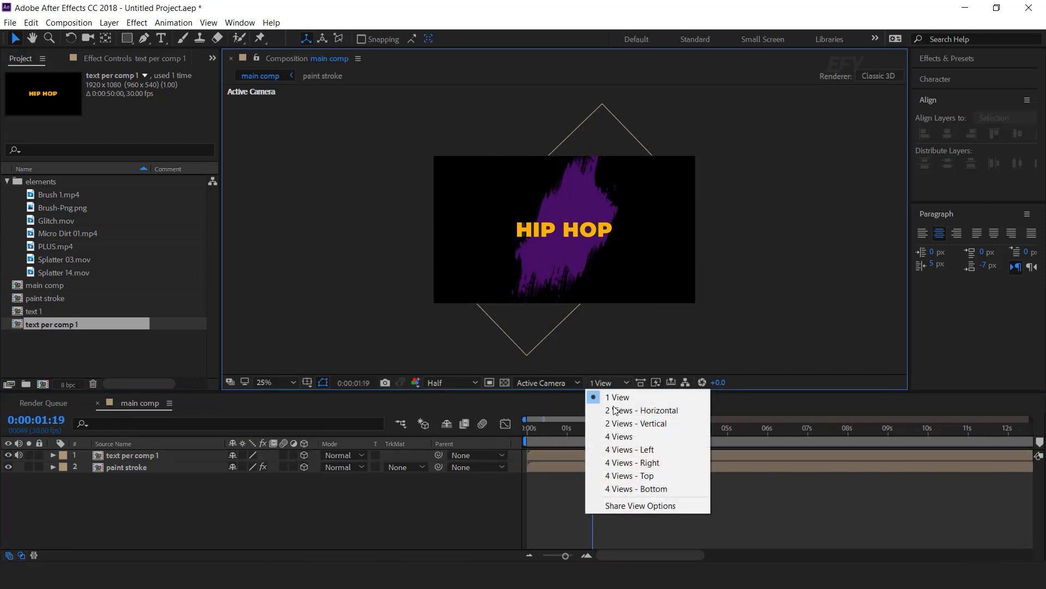
left_click(599, 410)
left_click(136, 456)
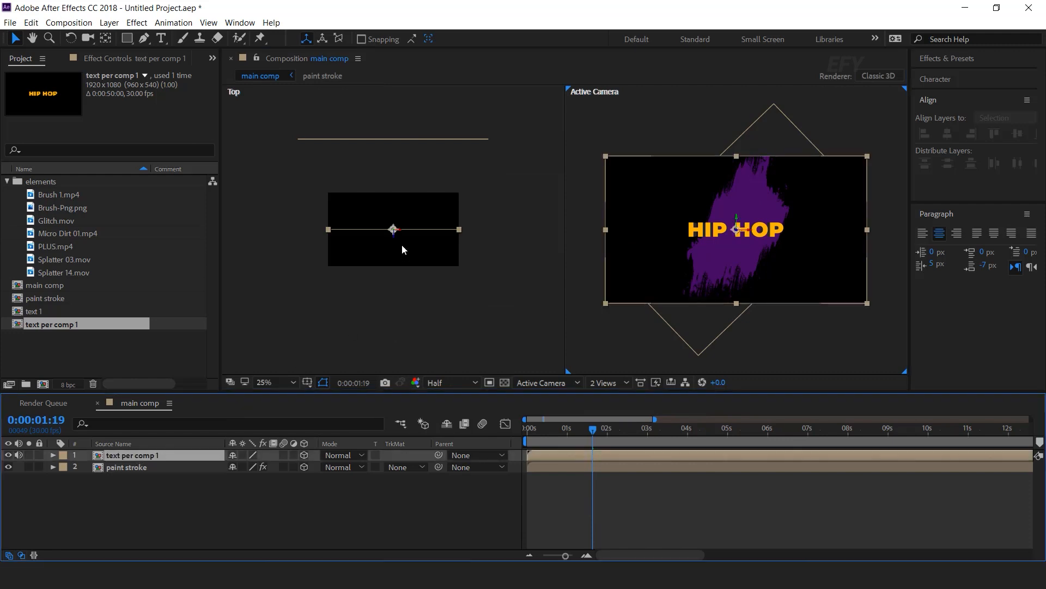
left_click_drag(394, 234, 395, 196)
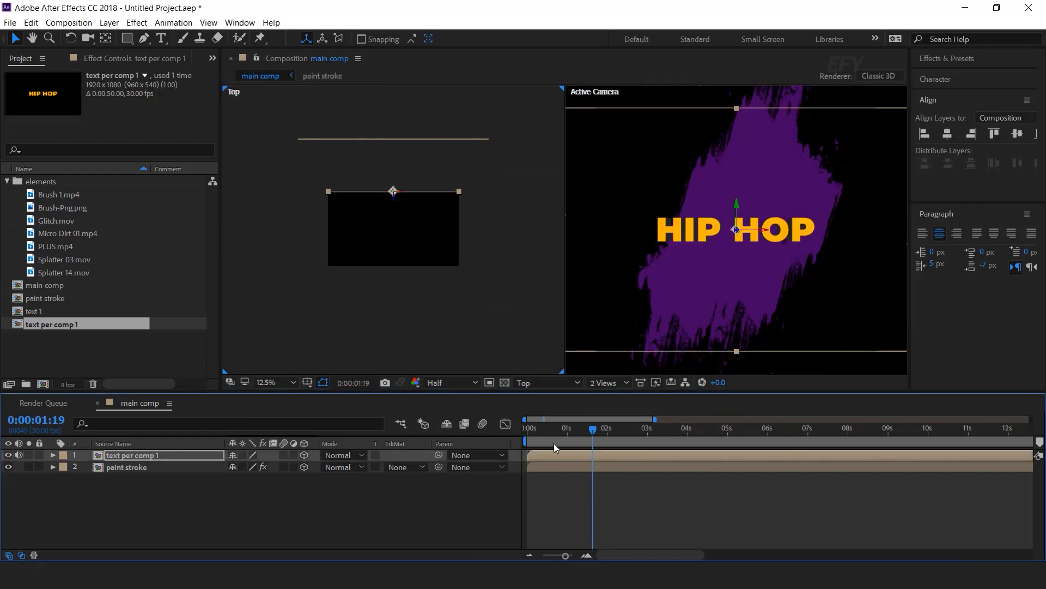
mouse_move(544, 431)
left_mouse_down()
mouse_move(526, 430)
mouse_move(607, 431)
left_mouse_up()
left_click(632, 499)
key("space")
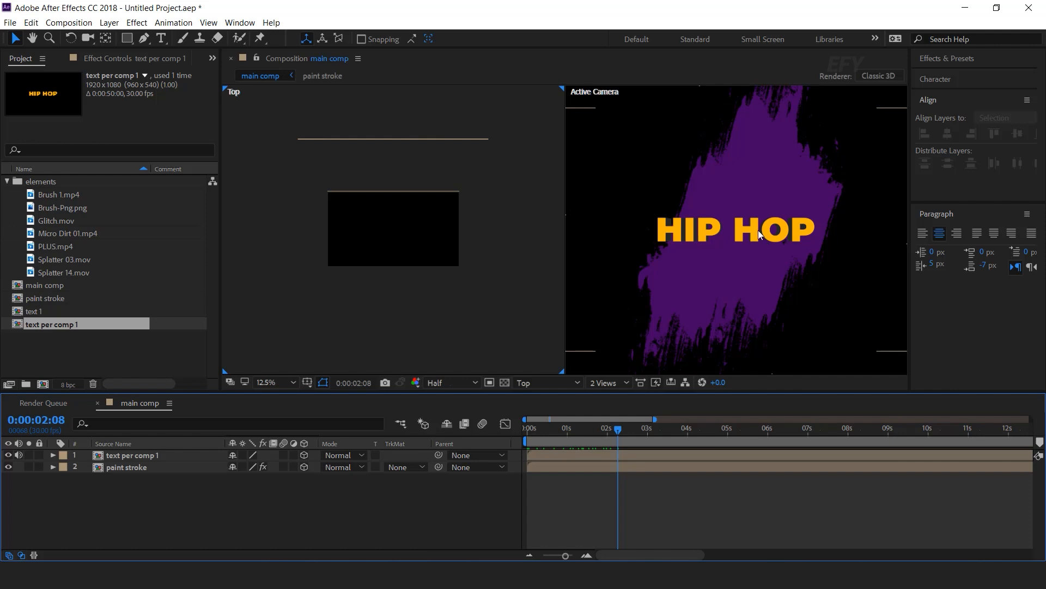
scroll(754, 232, "down", 2)
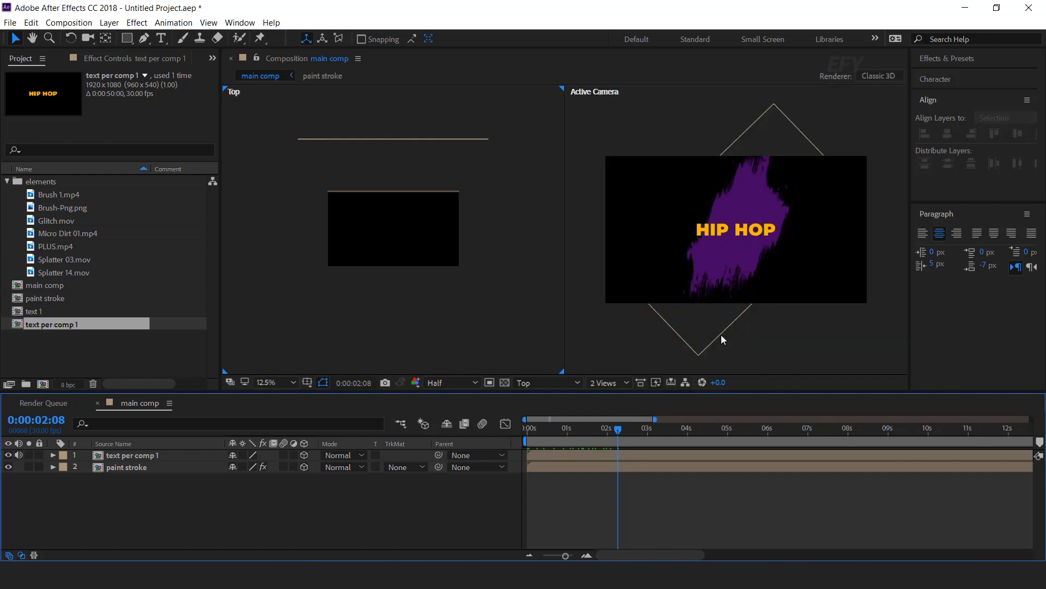
- Add a one-node camera named Camera 1 with the 35mm preset to main comp
right_click(442, 499)
mouse_move(506, 370)
left_click(663, 426)
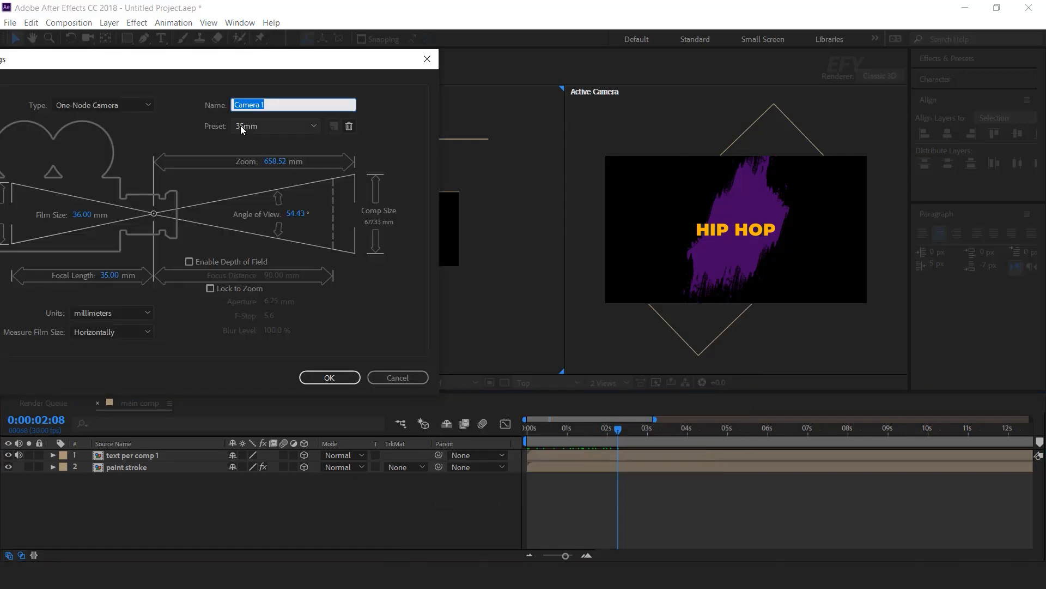
left_click(318, 376)
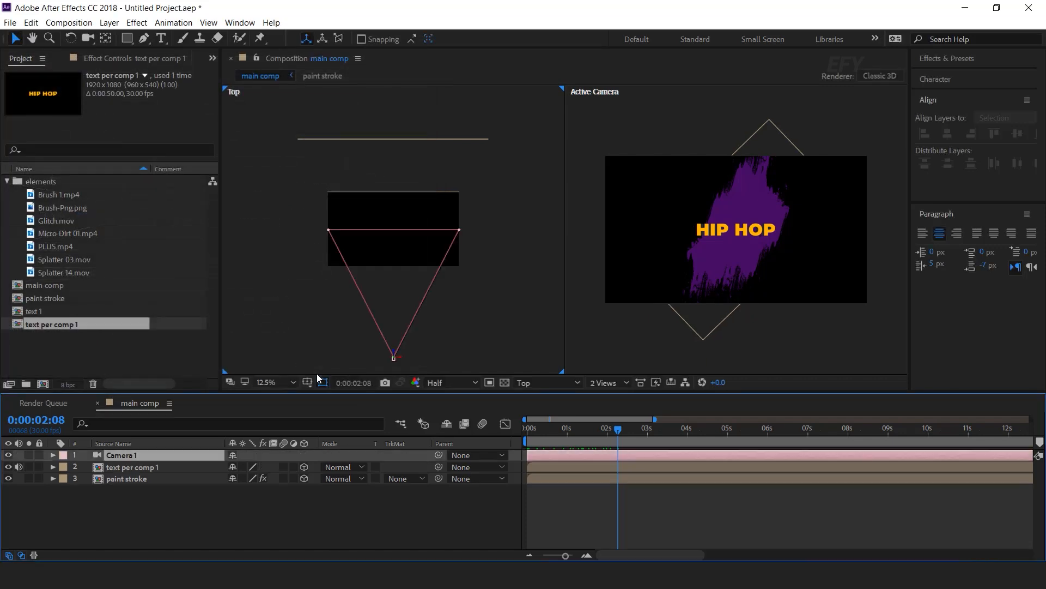
- Keyframe the camera's position at 0:00:01:00 and pull its Z position back to -3862.7 at 0:00:00:00
left_click(134, 456)
key("p")
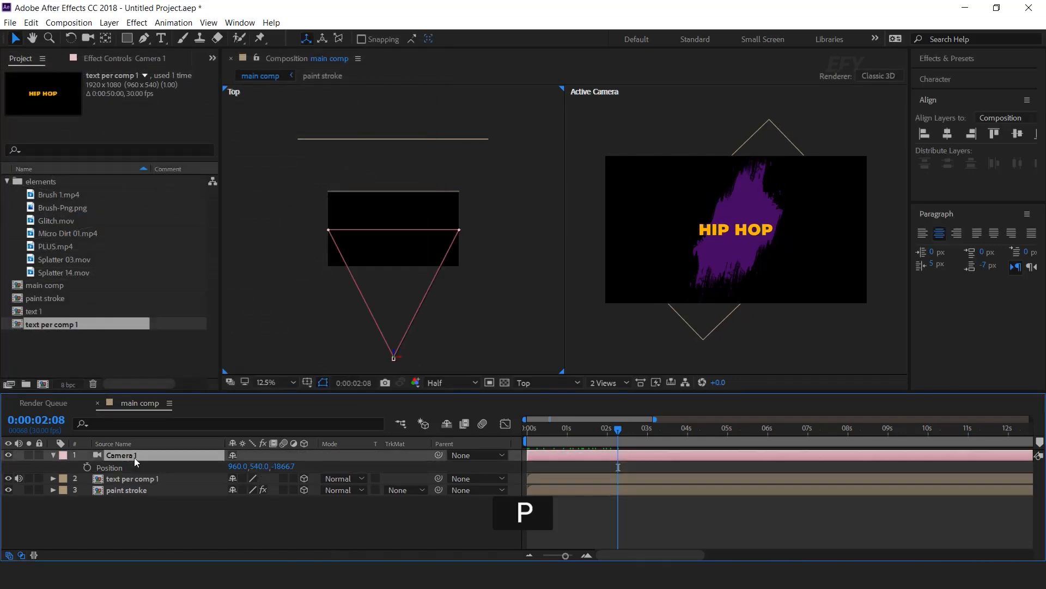
left_click_drag(526, 430, 608, 437)
key("equal")
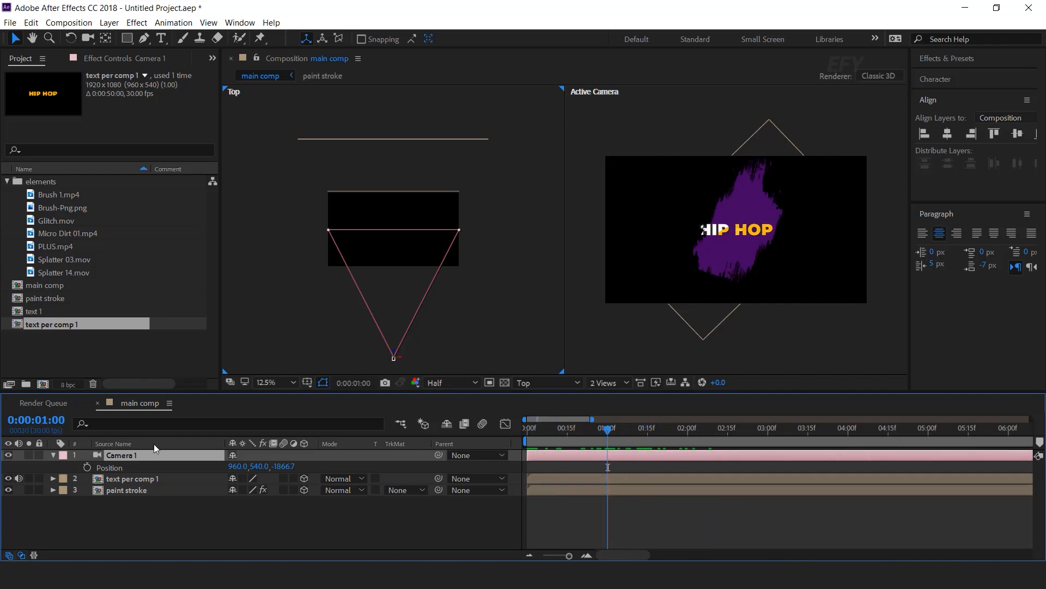
left_click(88, 467)
left_click_drag(607, 437, 443, 443)
left_click_drag(286, 466, 147, 472)
- Apply Easy Ease to both camera position keyframes and reshape the speed curve for a fast start and long slow finish
left_click_drag(623, 472, 495, 471)
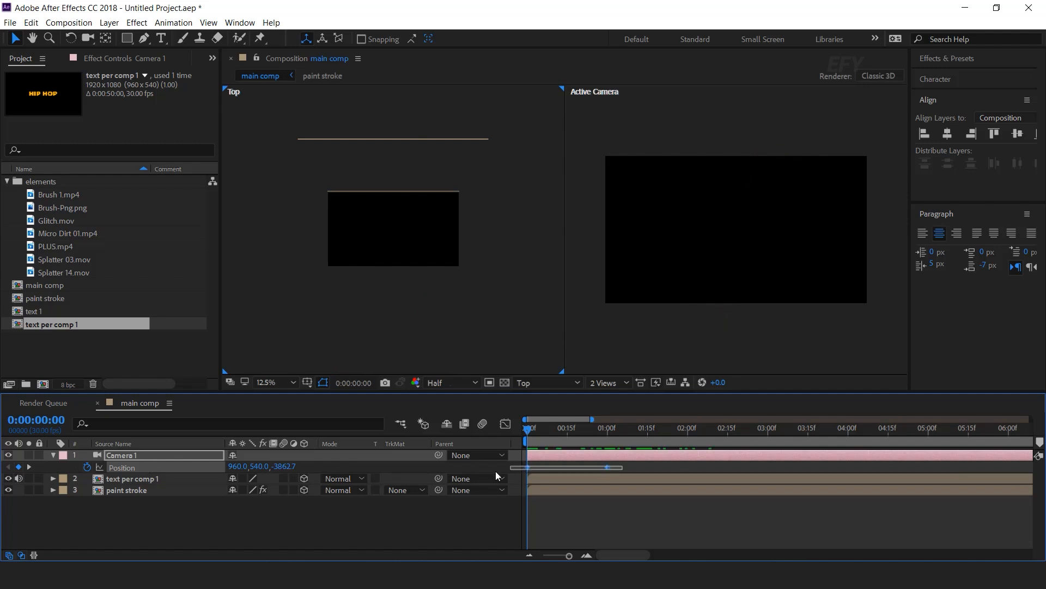
right_click(607, 467)
mouse_move(639, 456)
left_click(842, 497)
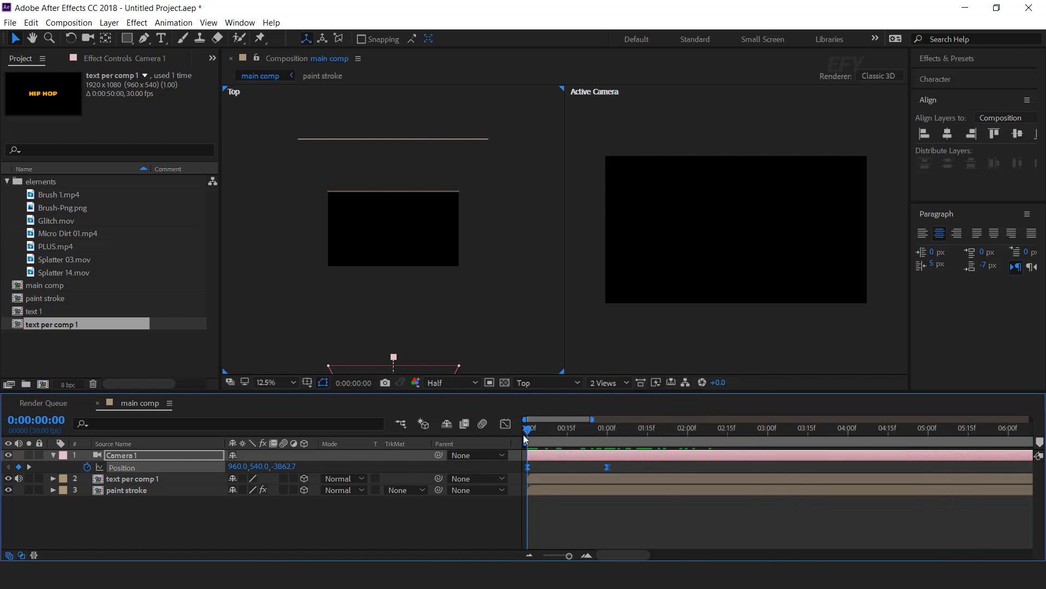
left_click(505, 423)
left_click(607, 508)
left_click_drag(595, 507, 529, 508)
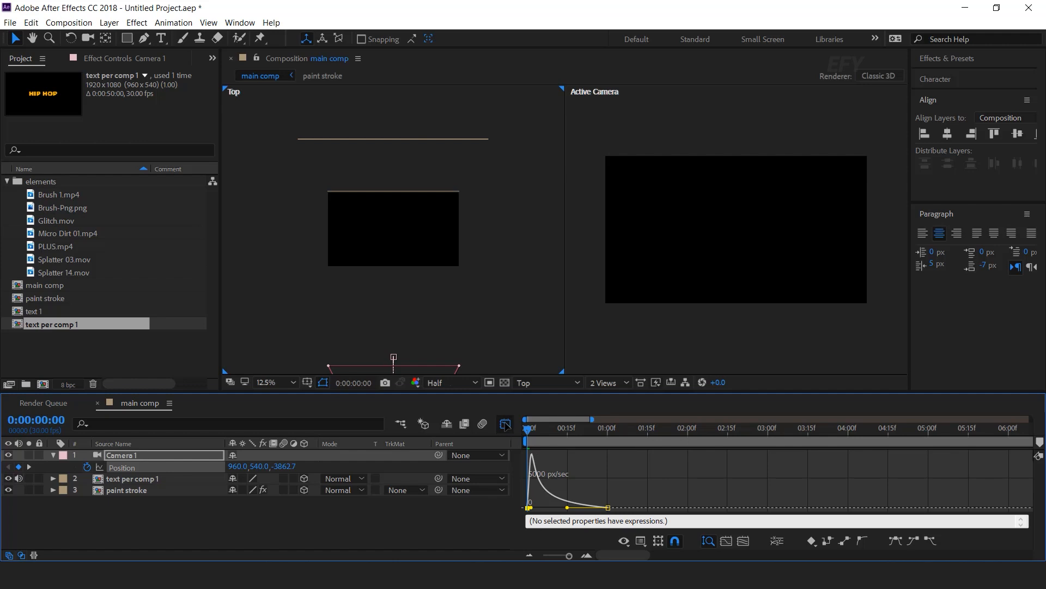
left_click(505, 424)
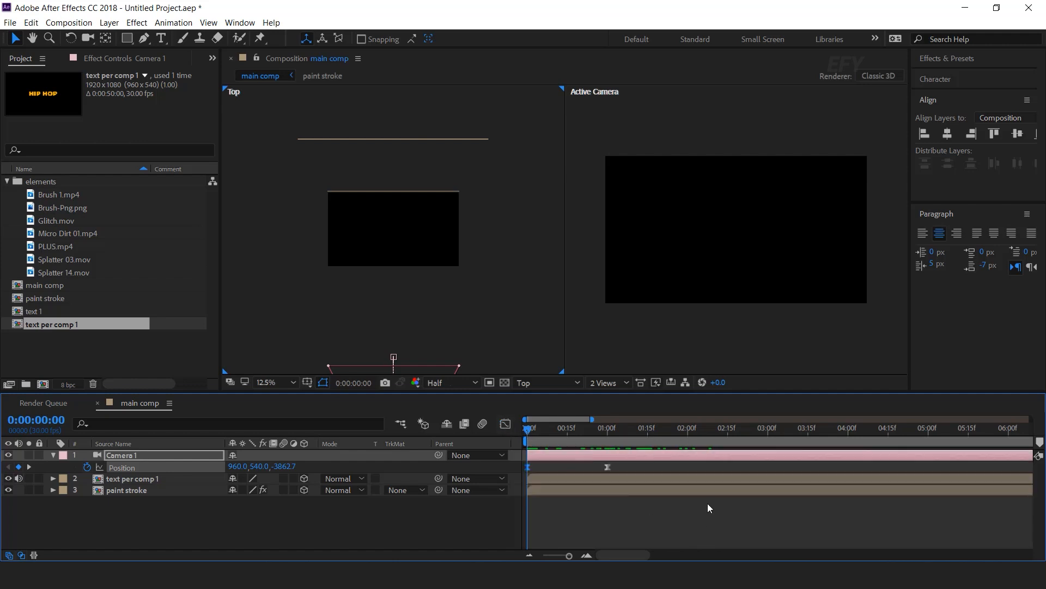
- Preview the camera move and shift the paint stroke layer to start just before the one-second mark
key("space")
left_click(546, 426)
left_click_drag(574, 430, 616, 430)
left_click(210, 499)
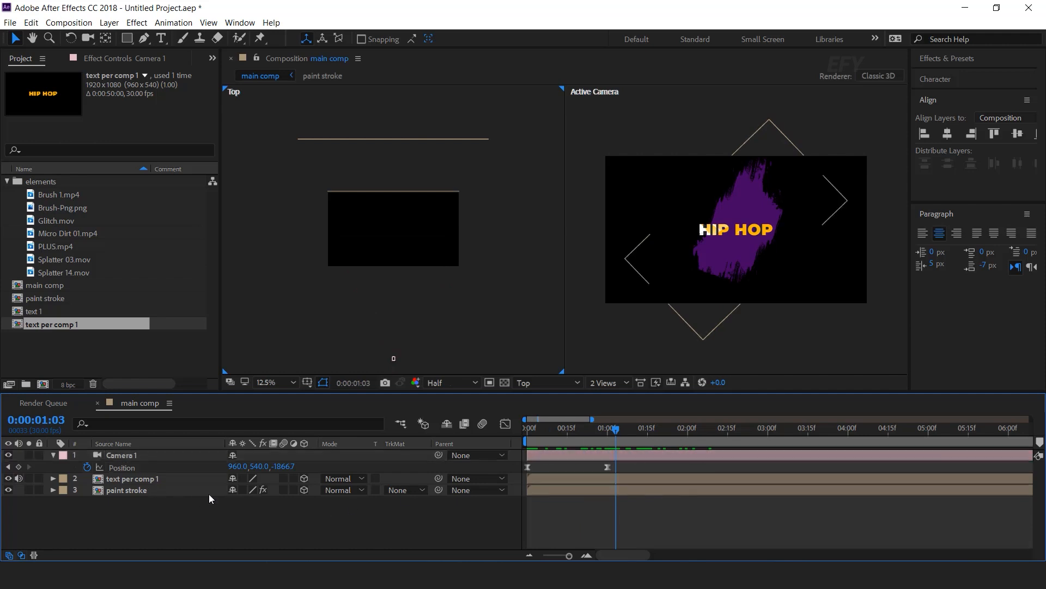
left_click_drag(555, 494, 643, 489)
- Check the text reveal timing and move the camera's second position keyframe earlier, to about 0:00:00:19
mouse_move(534, 433)
left_mouse_down()
mouse_move(525, 459)
mouse_move(584, 433)
mouse_move(566, 440)
left_mouse_up()
key("space")
left_click(538, 430)
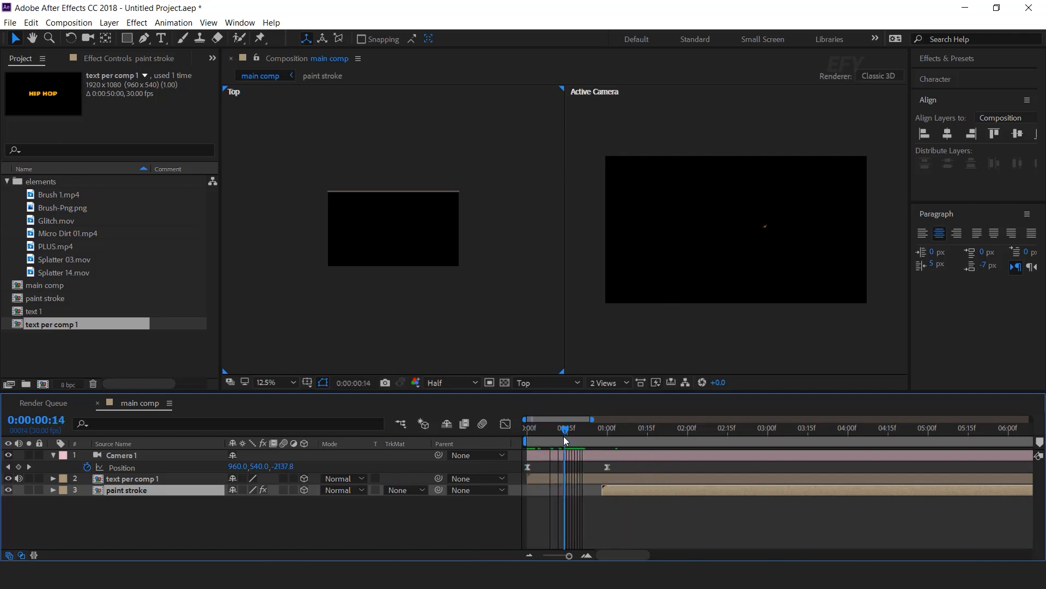
scroll(782, 243, "up", 2)
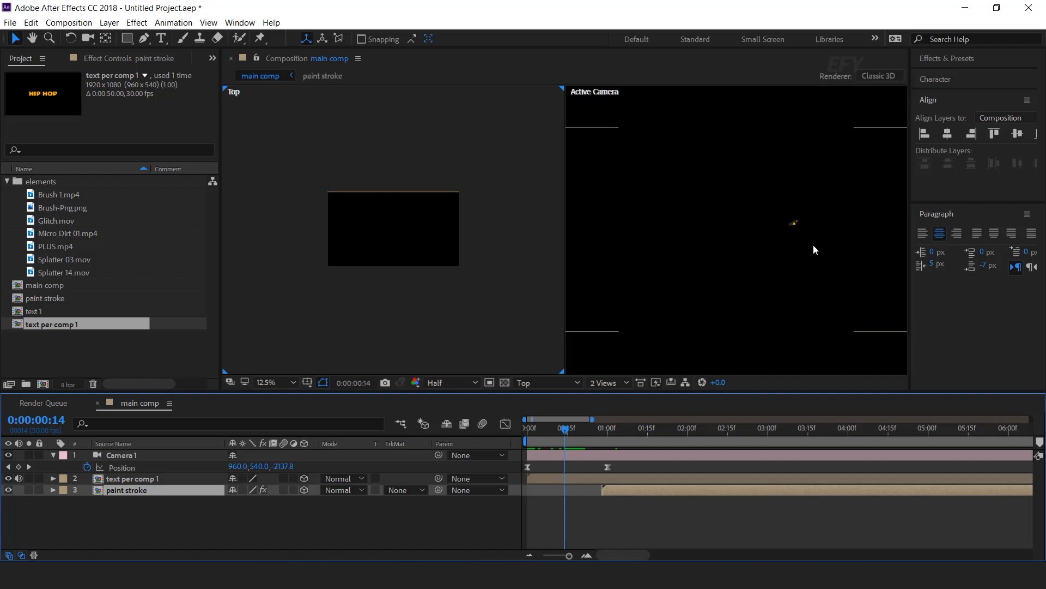
scroll(813, 244, "down", 3)
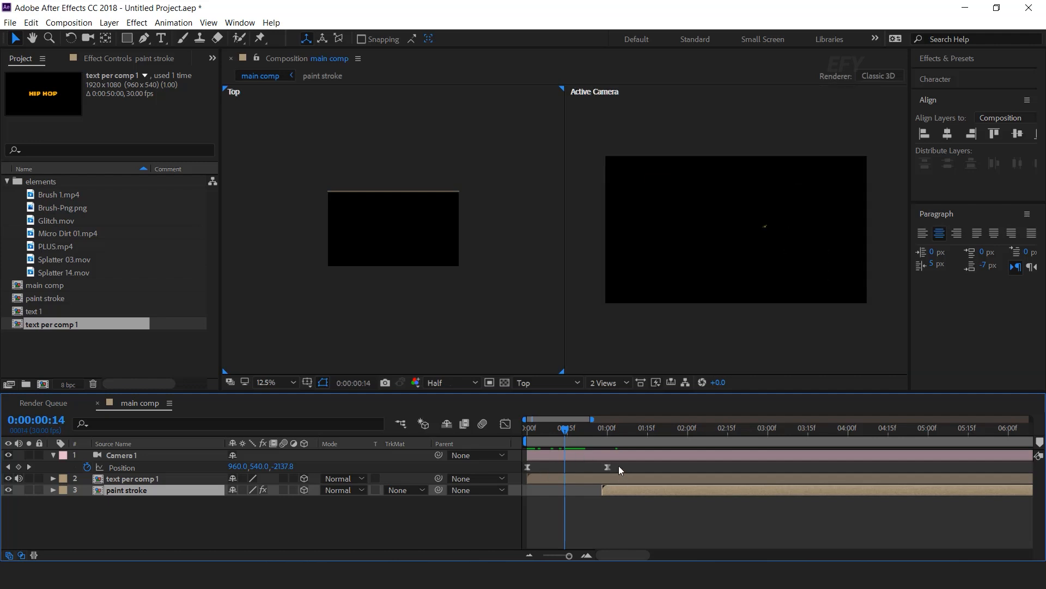
left_click_drag(607, 466, 578, 466)
scroll(602, 553, "up", 3)
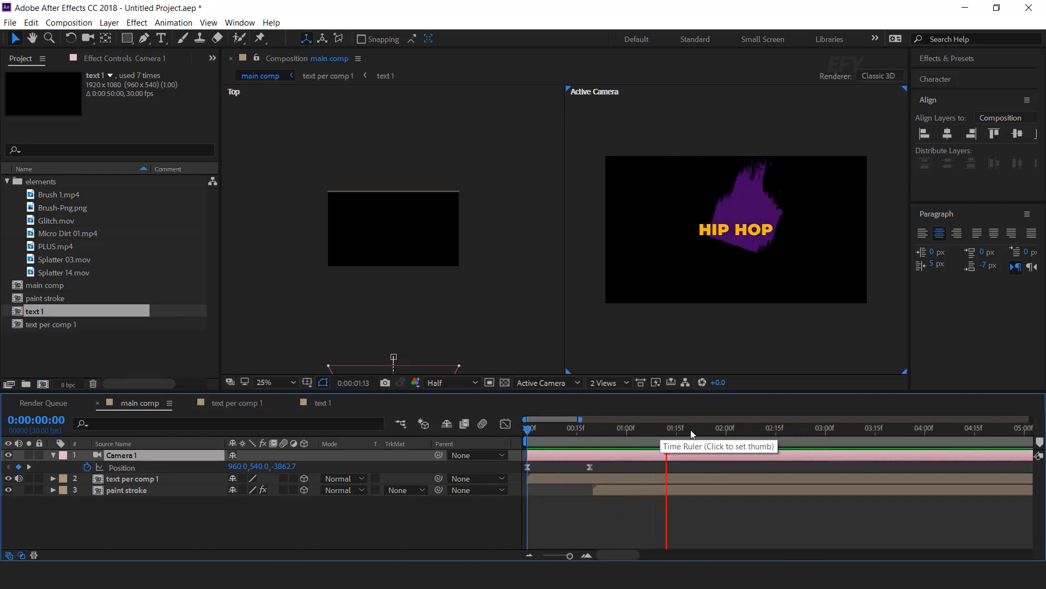
- Add a camera position hold keyframe at about 0:00:02:00 and set the Y position to 898 at 0:00:02:11
left_click_drag(711, 429, 738, 433)
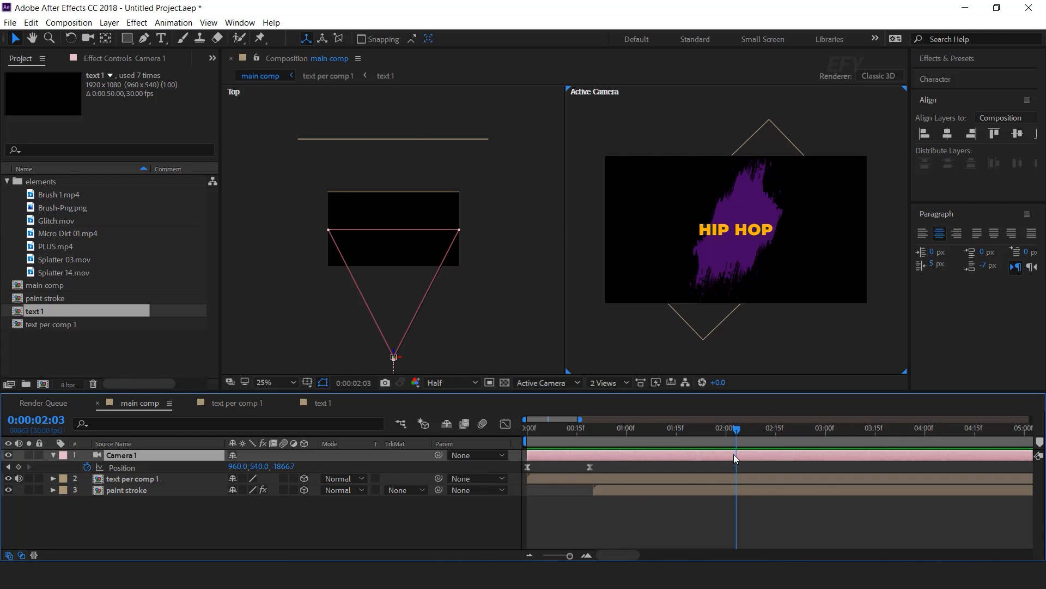
left_click(19, 466)
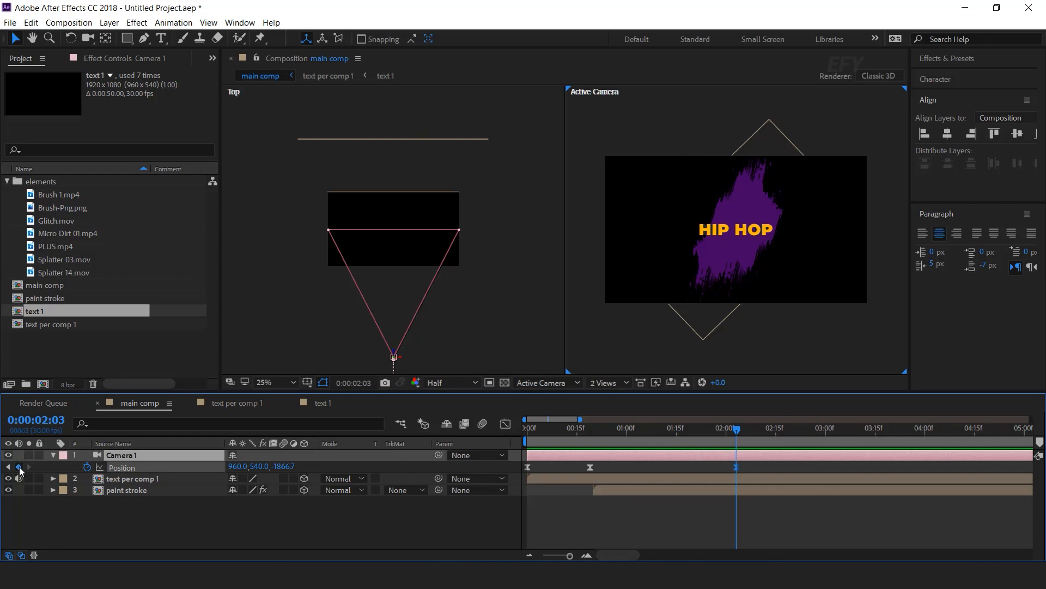
left_click_drag(737, 466, 763, 434)
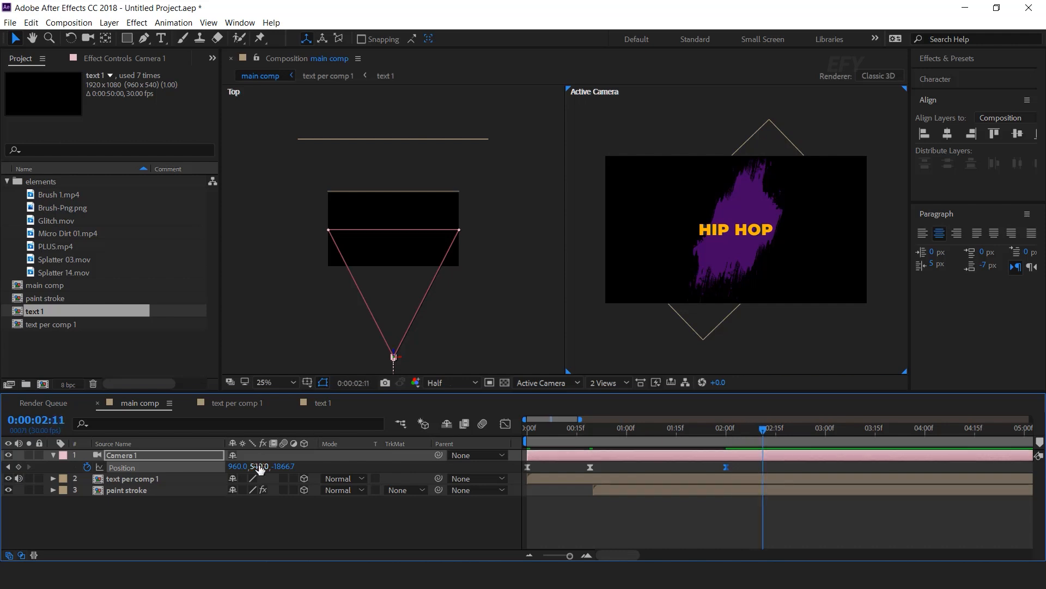
left_click_drag(249, 467, 497, 470)
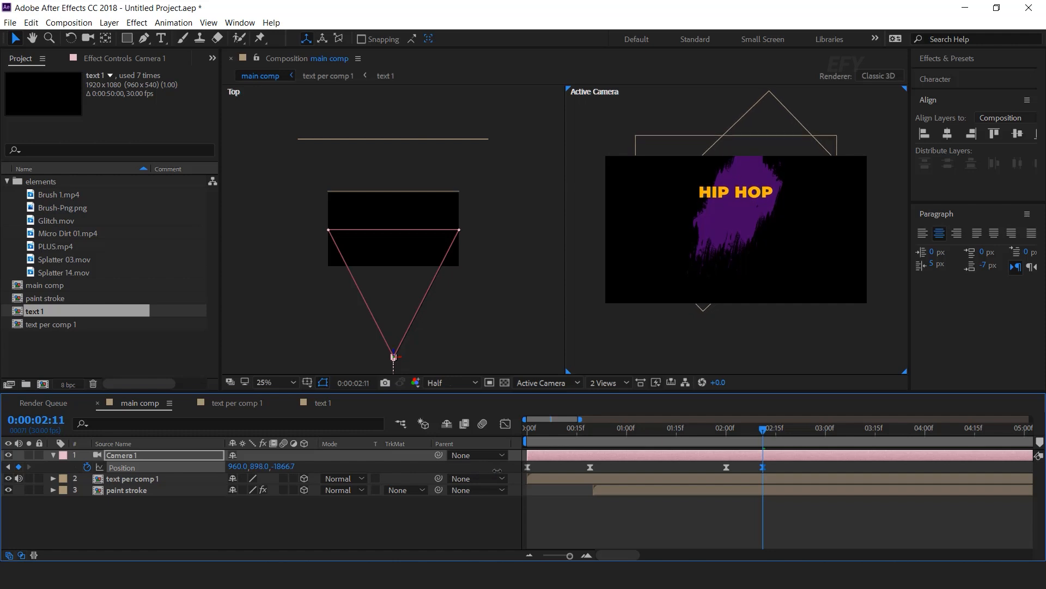
- Preview the camera animation from the start, collapse the camera's properties and return to the single Active Camera view
left_click_drag(564, 432, 525, 434)
key("space")
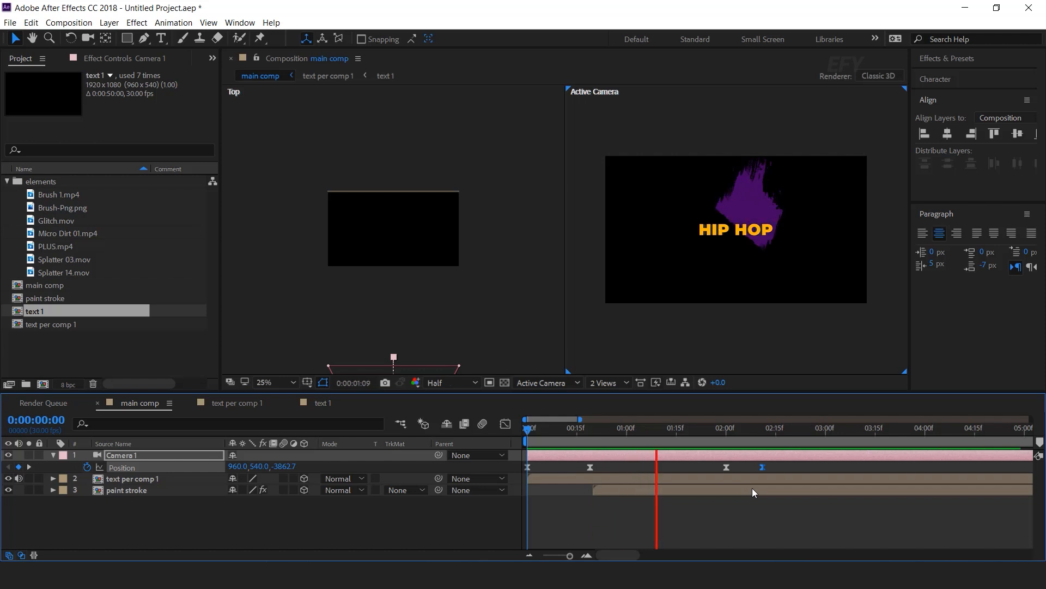
left_click(765, 443)
left_click(437, 522)
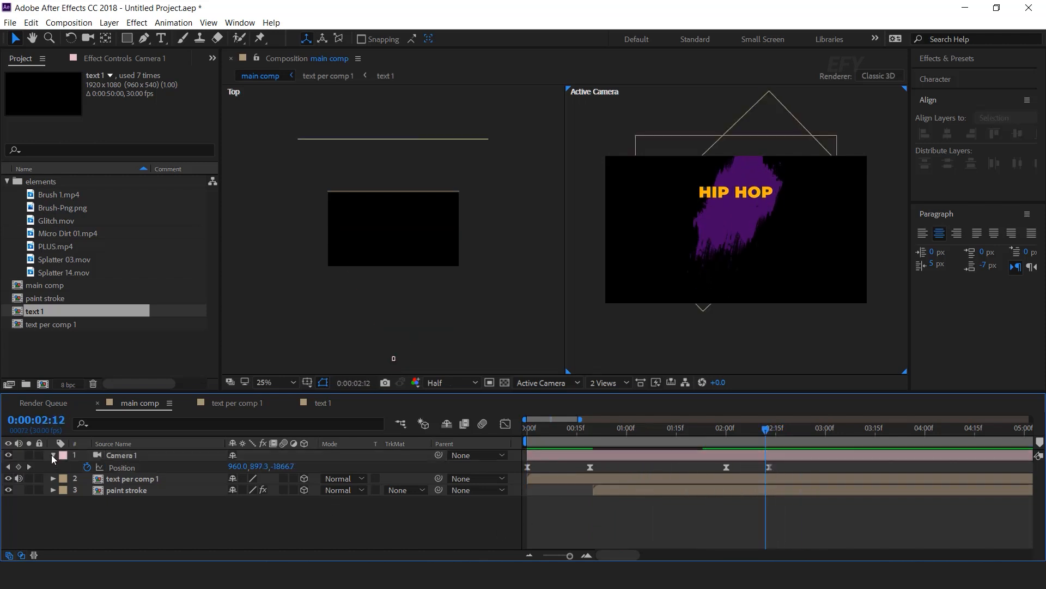
left_click(52, 454)
left_click(612, 384)
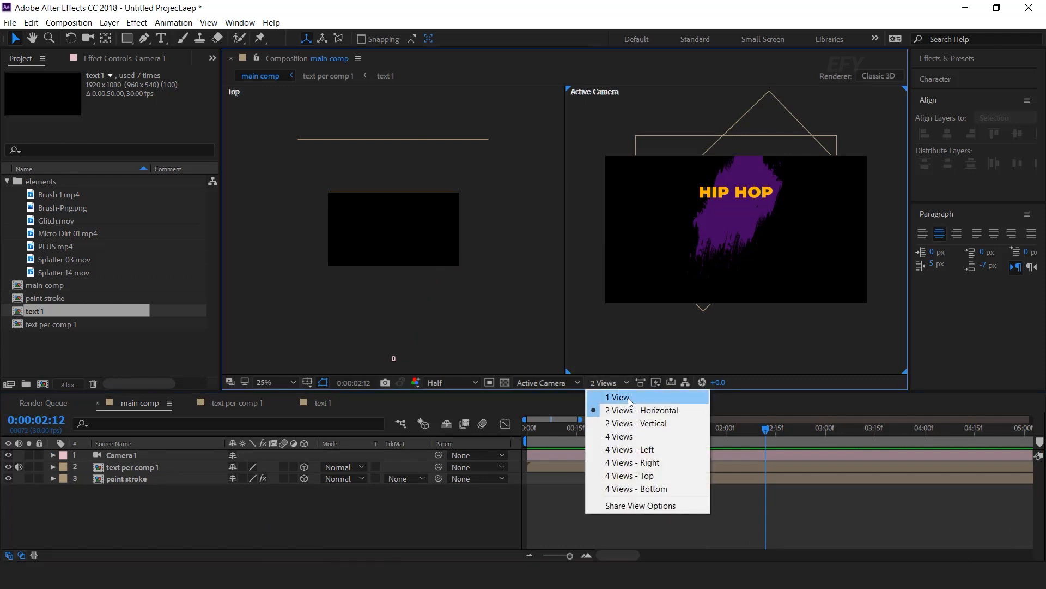
left_click(628, 398)
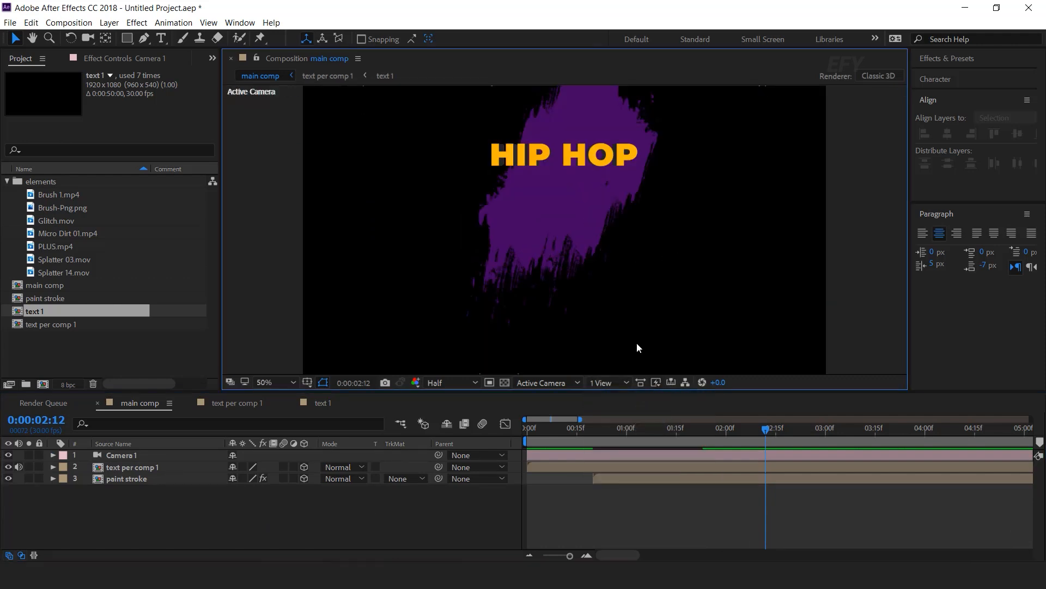
- Create a new 800 x 1200 px composition named placeholder 1
left_click(130, 351)
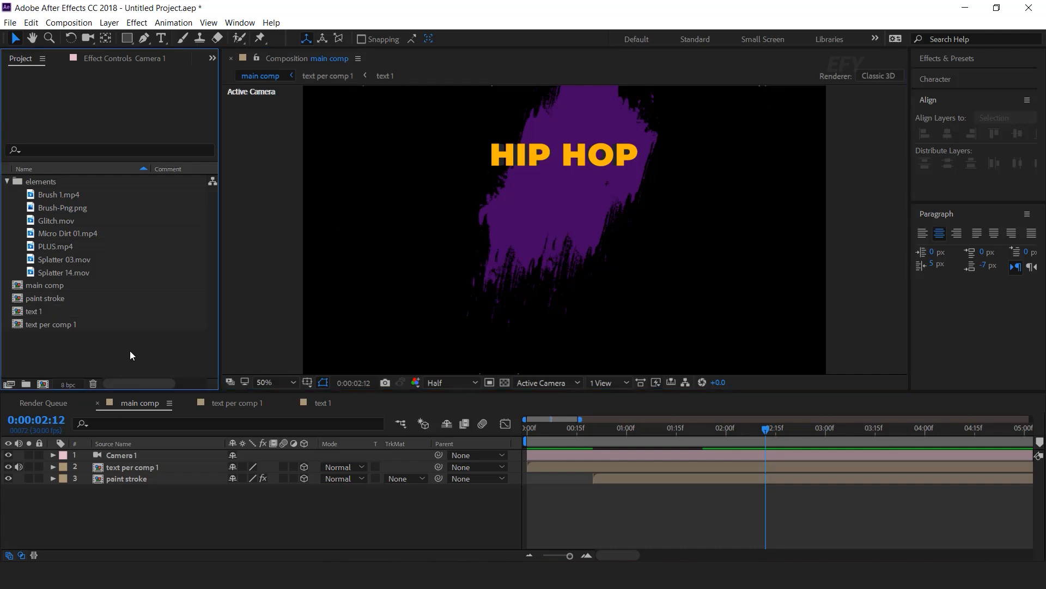
left_click(44, 384)
type("placeholder 1")
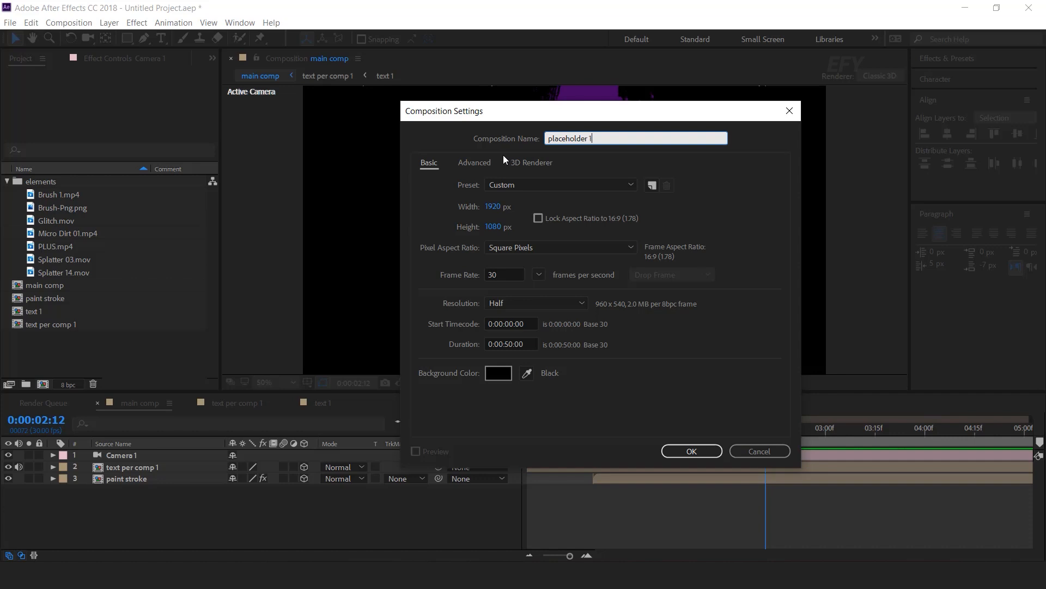
left_click(499, 207)
type("800")
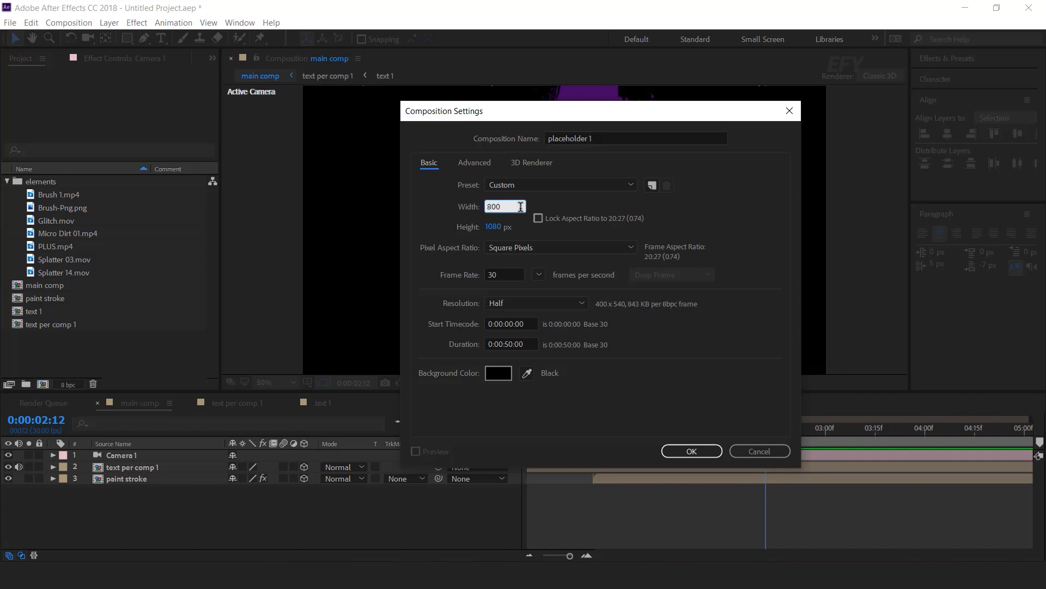
type("1200")
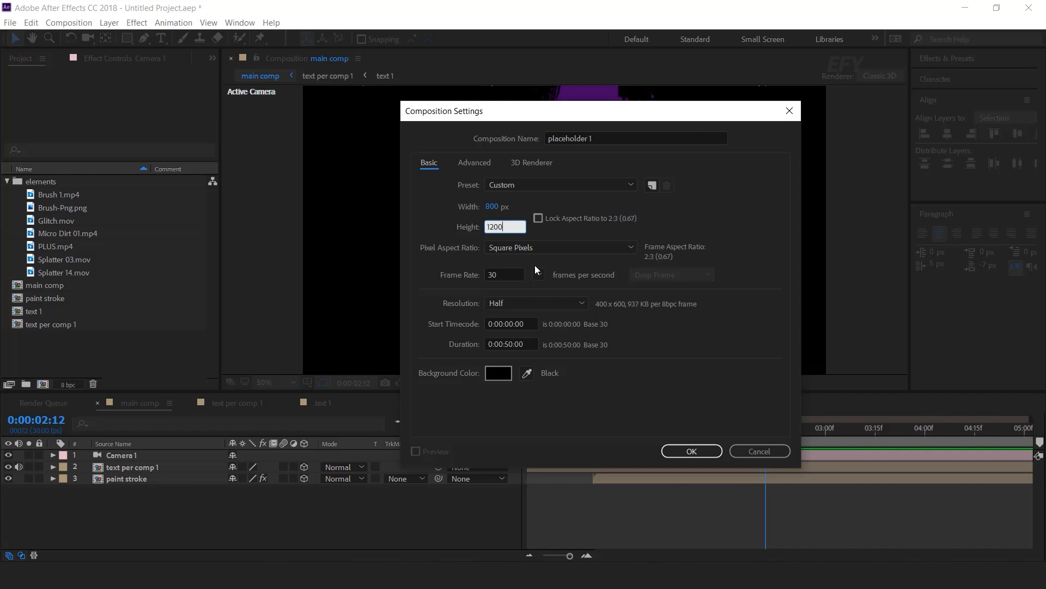
key("Return")
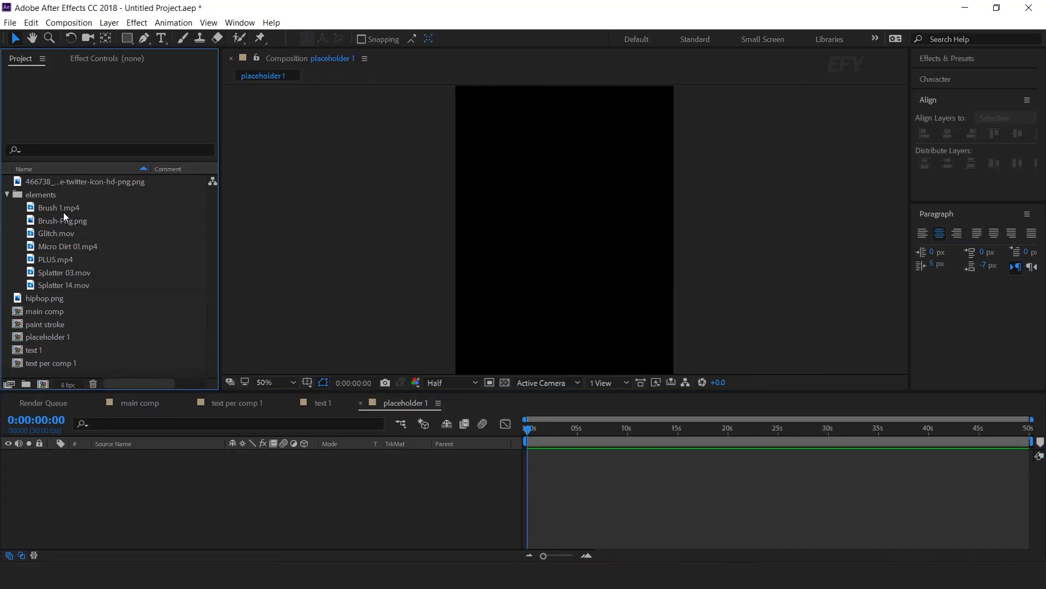
- Place hiphop.png in the placeholder 1 composition, shift it slightly to the right of centre and close the composition
left_click_drag(51, 297, 164, 485)
left_click_drag(643, 234, 666, 233)
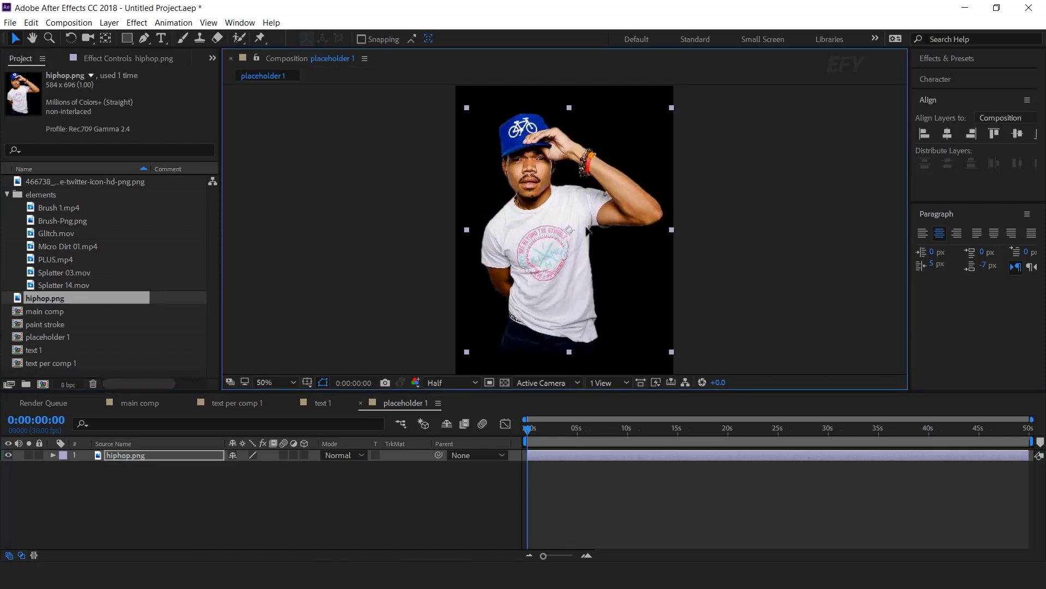
key("comma")
left_click(387, 507)
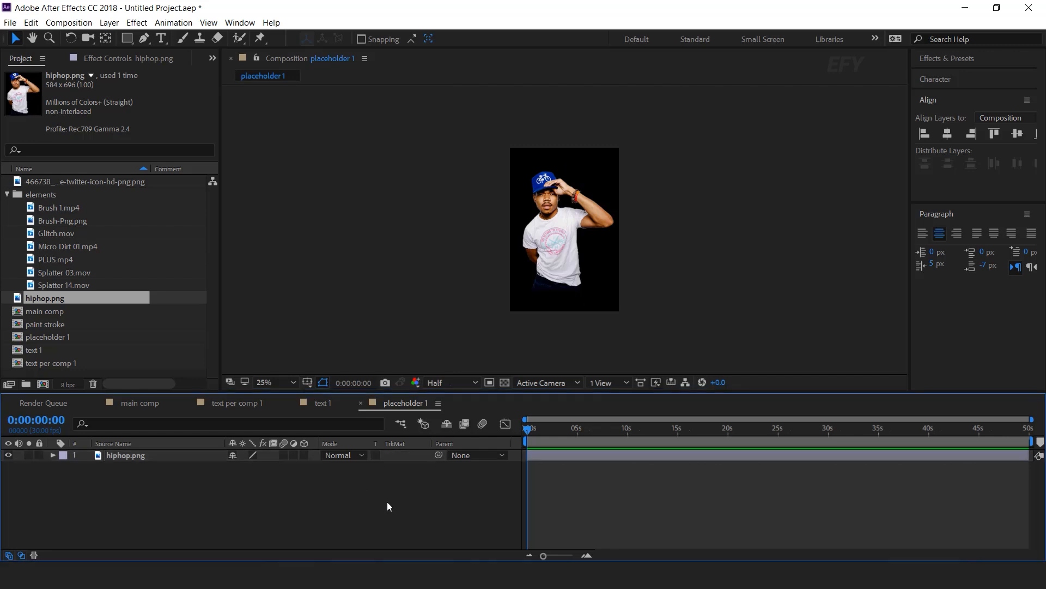
left_click(360, 403)
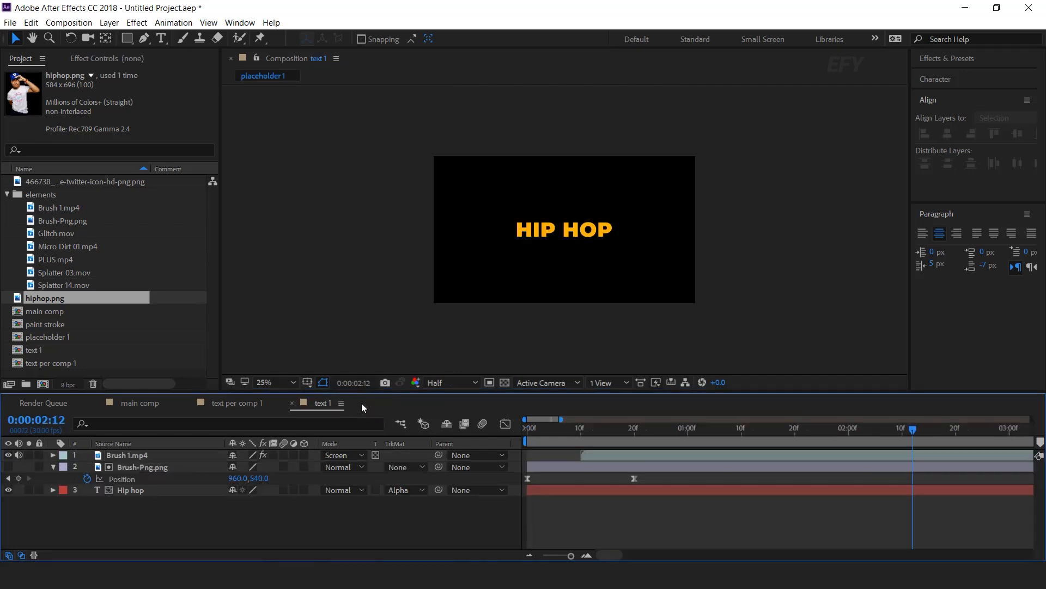
- Create a new 800 x 1200 px composition named placeholder pre comp 1
left_click(7, 195)
left_click(69, 326)
left_click(46, 383)
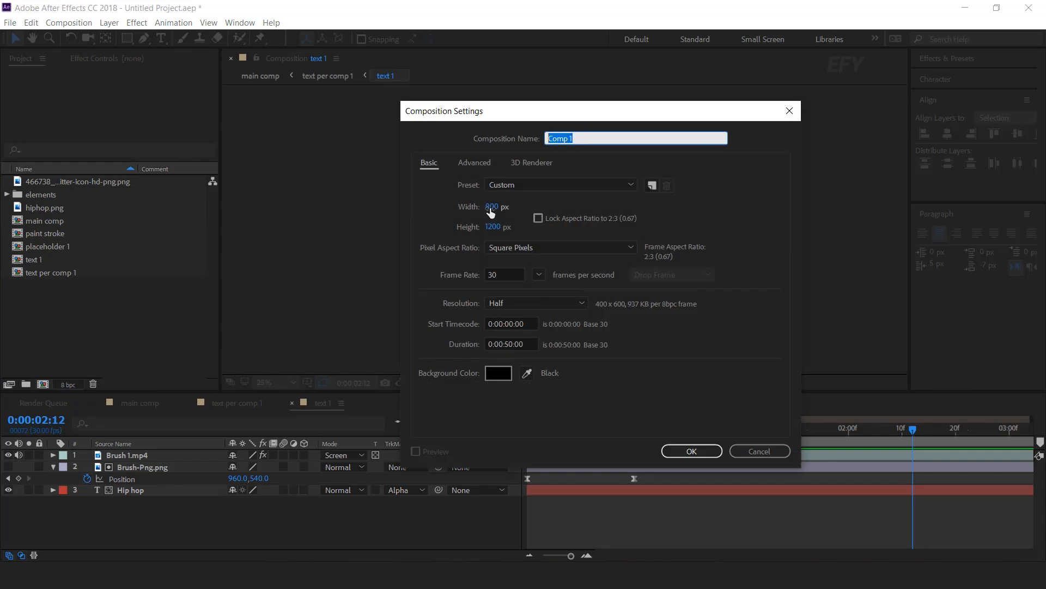
type("placeholder pre comp 1")
key("Return")
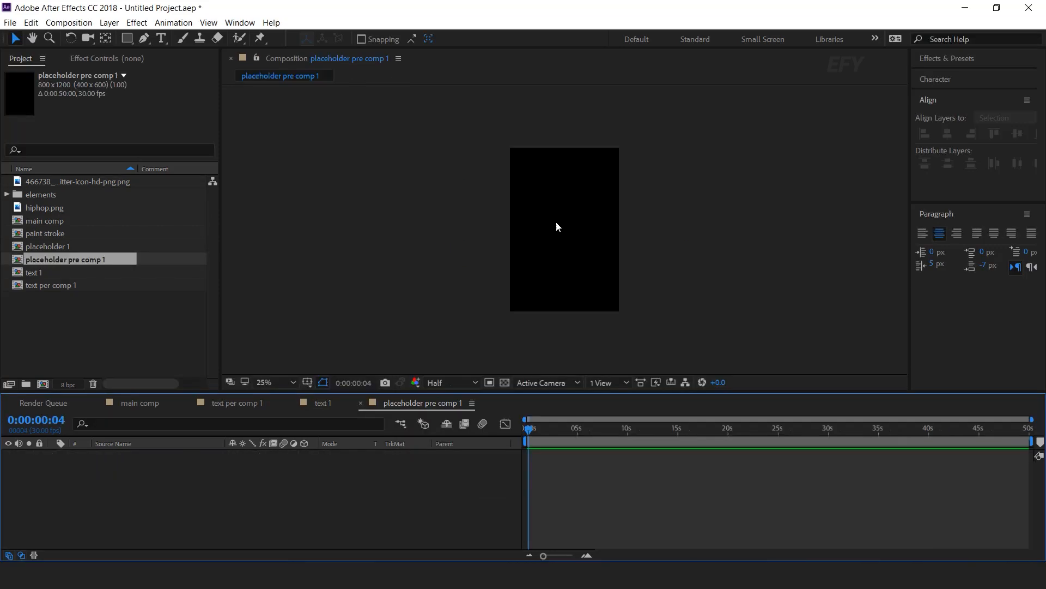
- Add the placeholder 1 composition to placeholder pre comp 1 and turn on the transparency grid
left_click(66, 321)
left_click(47, 245)
left_click_drag(47, 245, 177, 492)
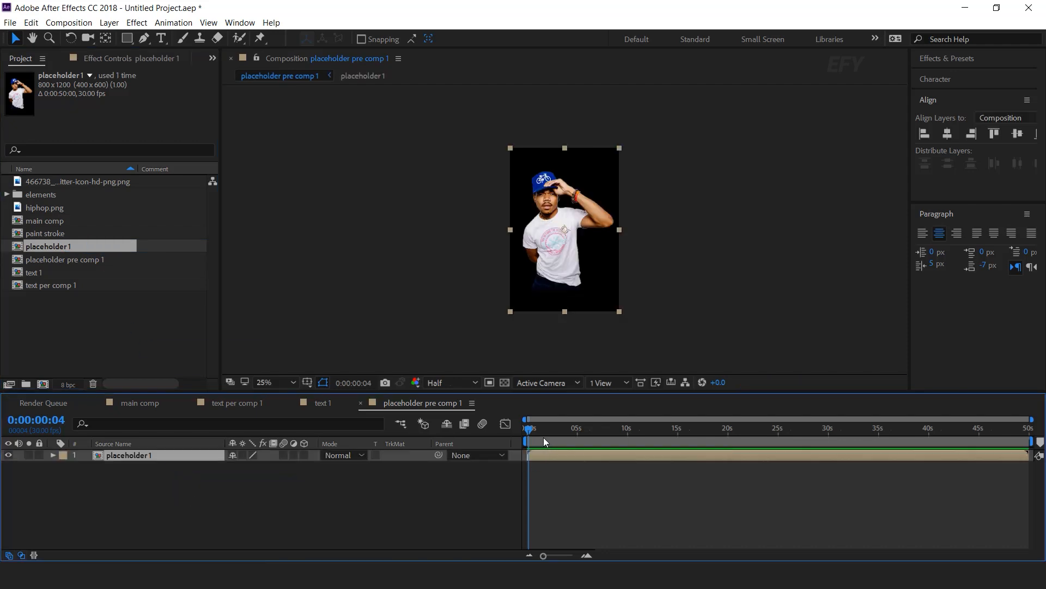
left_click(505, 382)
key("period")
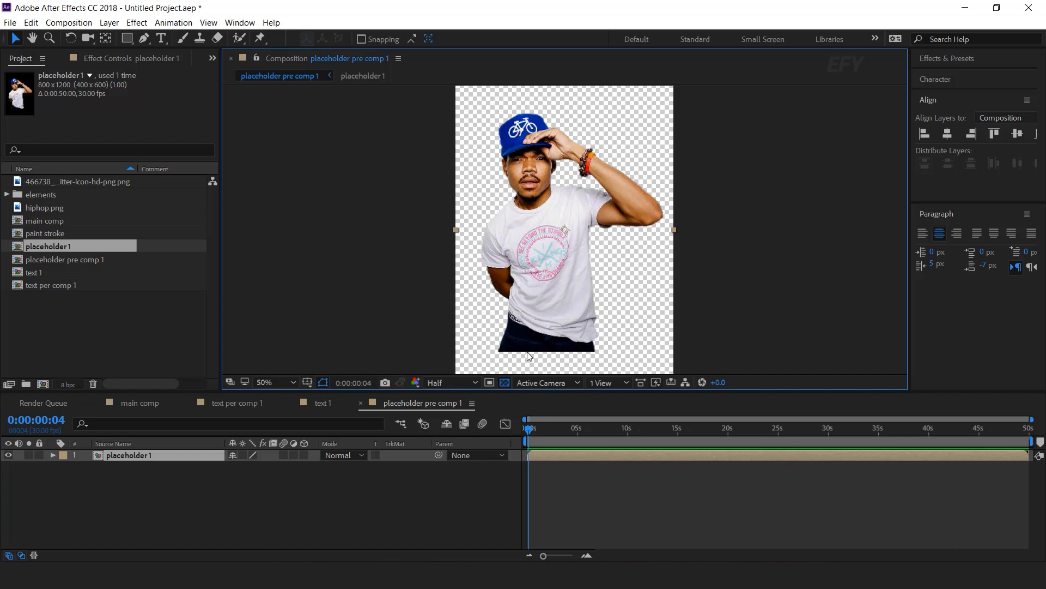
- Add Brush-Png.png above the placeholder 1 layer and move it over the lower part of the figure
left_click(141, 352)
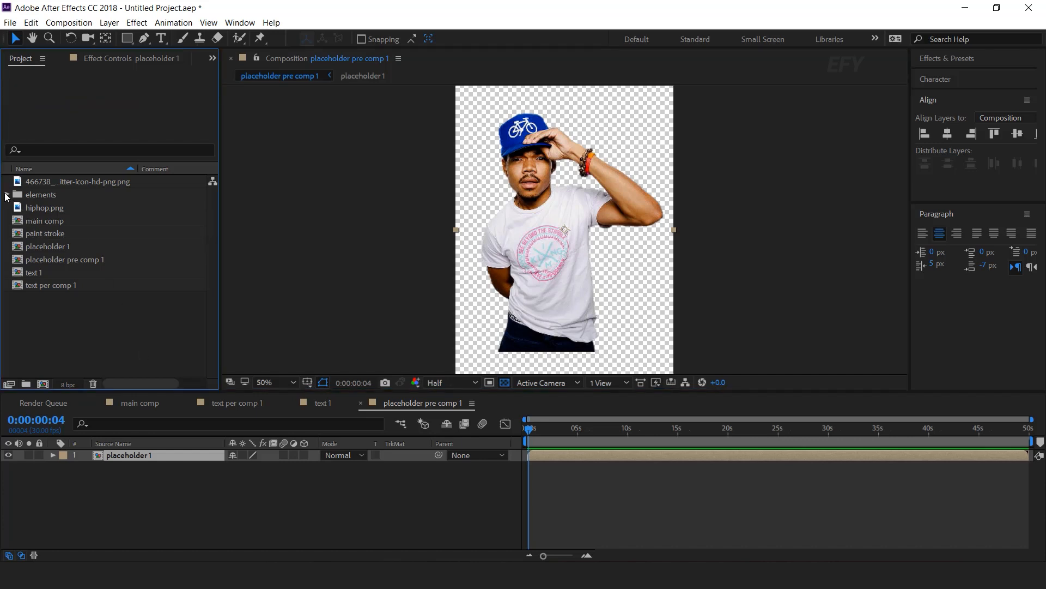
left_click(7, 194)
left_click(70, 222)
mouse_move(33, 221)
left_mouse_down()
mouse_move(154, 397)
mouse_move(174, 458)
left_mouse_up()
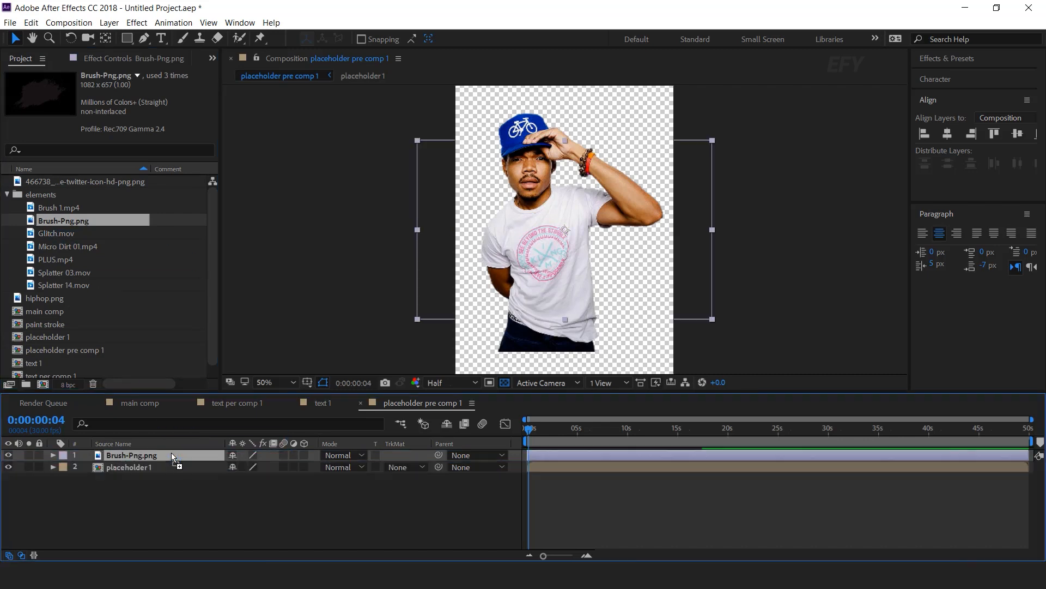
mouse_move(569, 249)
left_mouse_down()
mouse_move(566, 192)
mouse_move(558, 302)
left_mouse_up()
- Set placeholder 1's track matte to Alpha Inverted Matte "Brush-Png.png" and move the brush slightly lower over the figure's waist
left_click(136, 467)
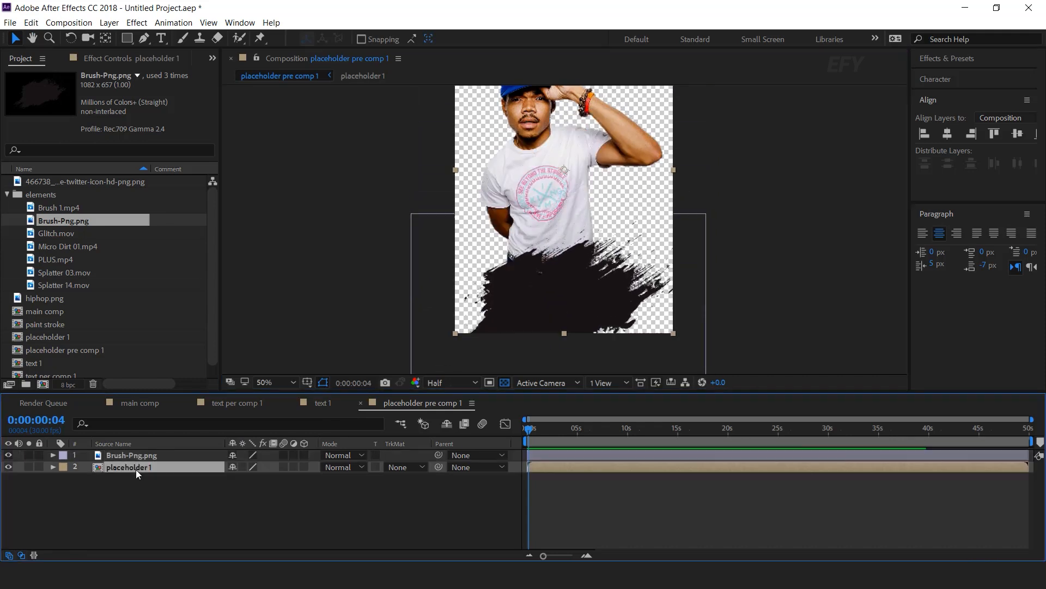
left_click(415, 468)
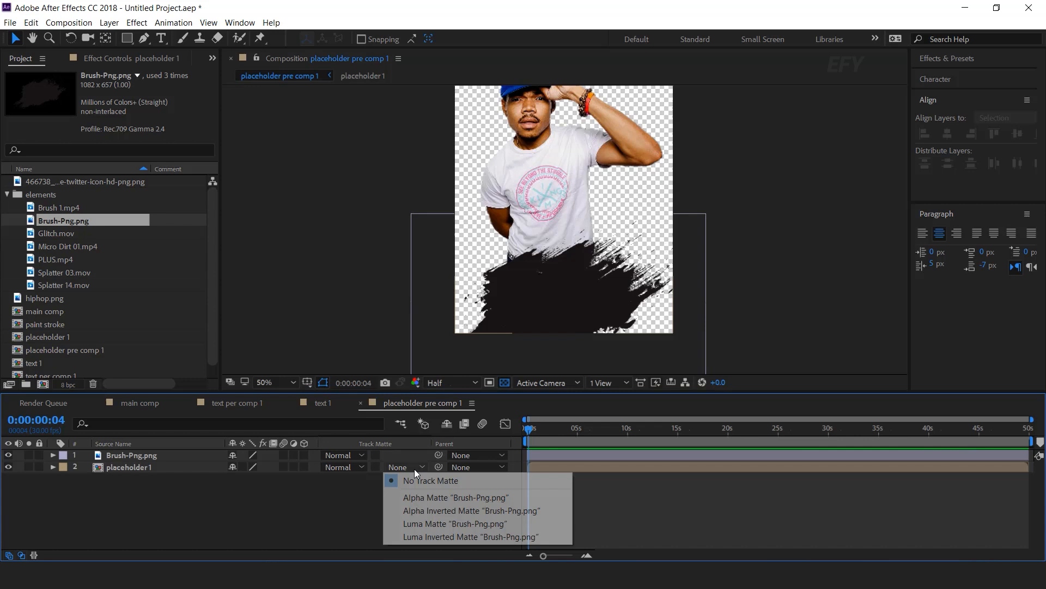
left_click(521, 511)
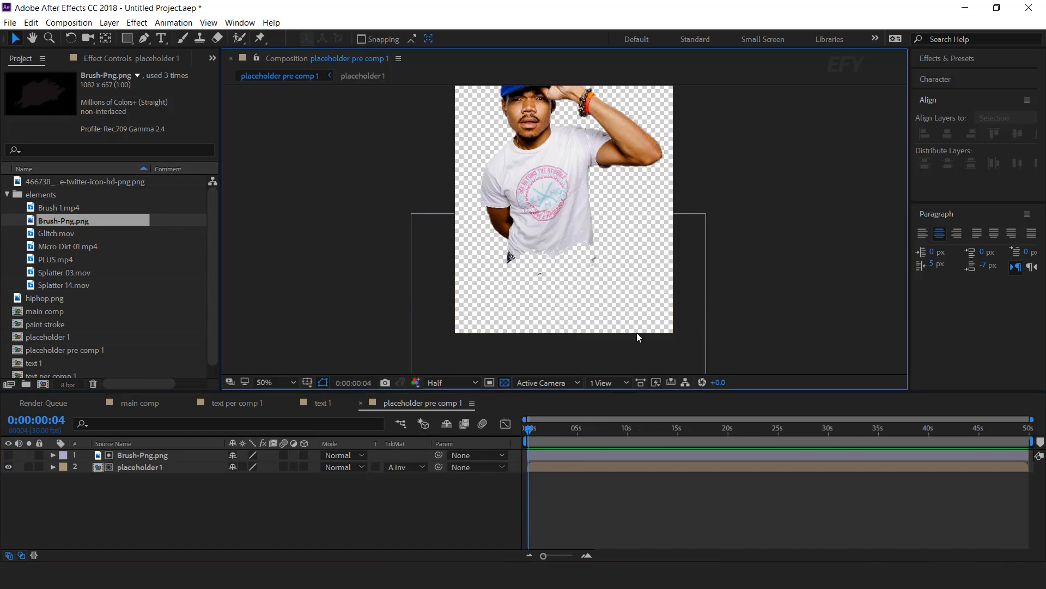
left_click(142, 455)
mouse_move(561, 303)
left_mouse_down()
mouse_move(553, 356)
mouse_move(554, 324)
left_mouse_up()
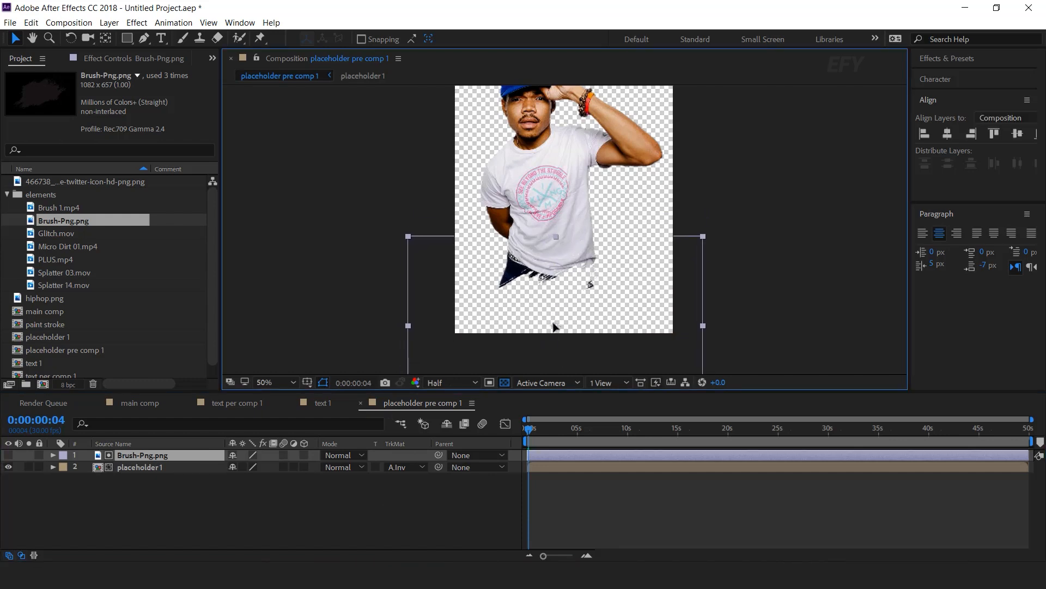
left_click(472, 495)
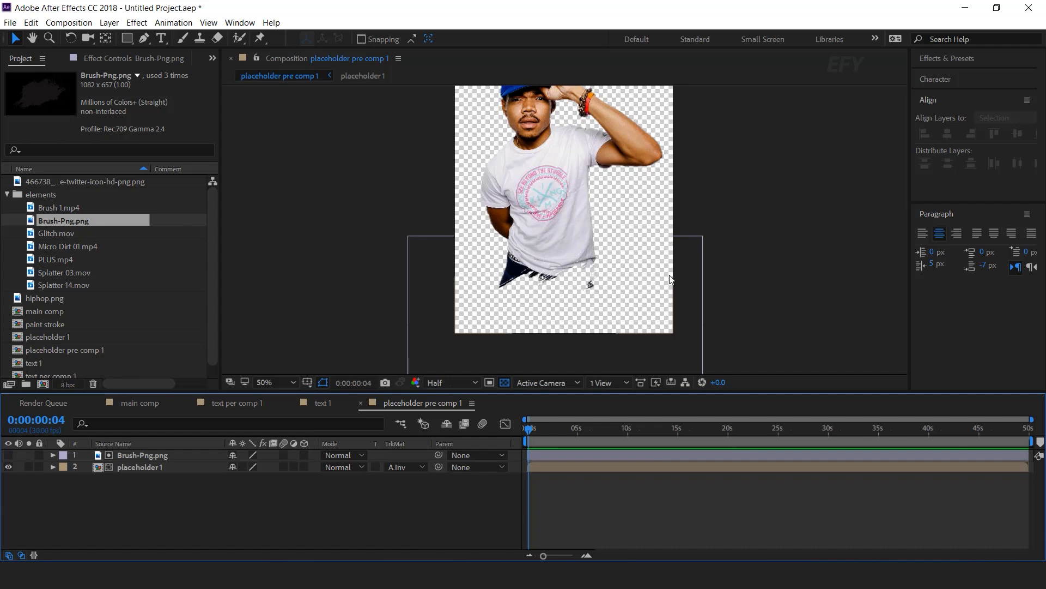
- Return to main comp, insert placeholder pre comp 1 below Camera 1 and make it a 3D layer
left_click(360, 405)
left_click(151, 404)
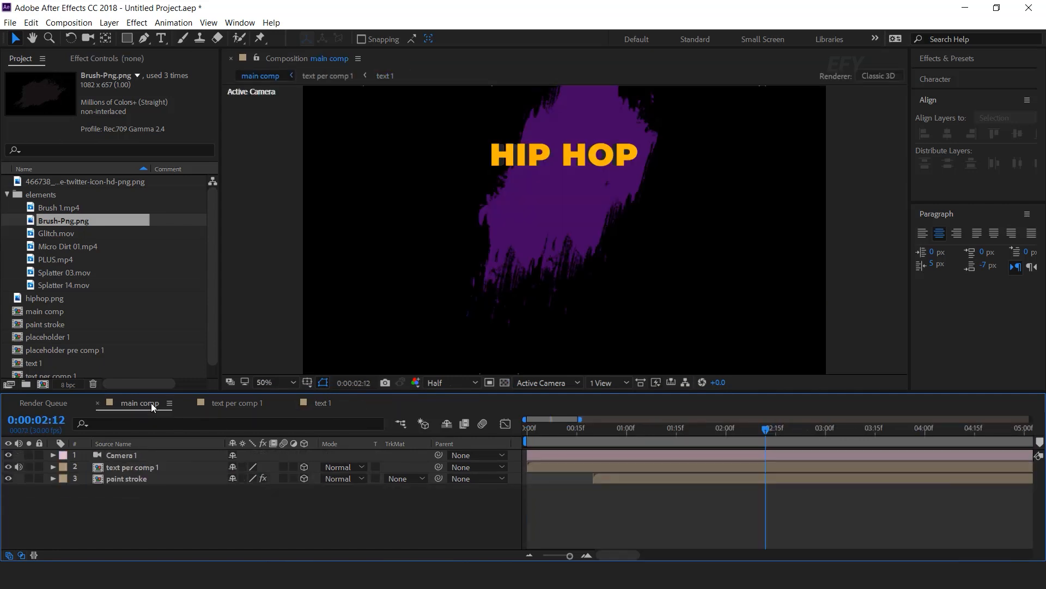
left_click(7, 197)
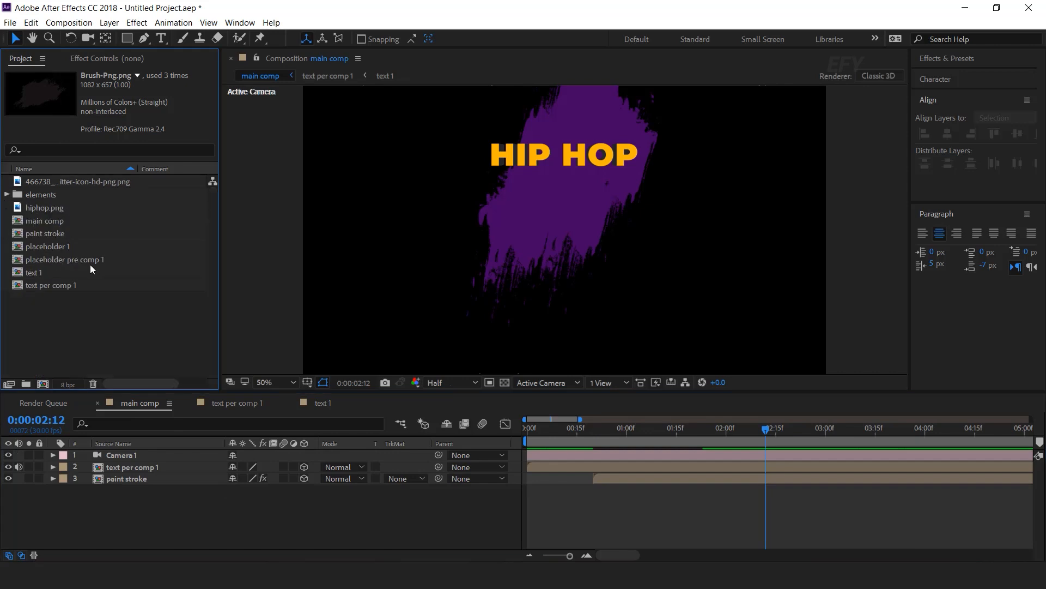
left_click(90, 264)
left_click_drag(25, 266, 166, 463)
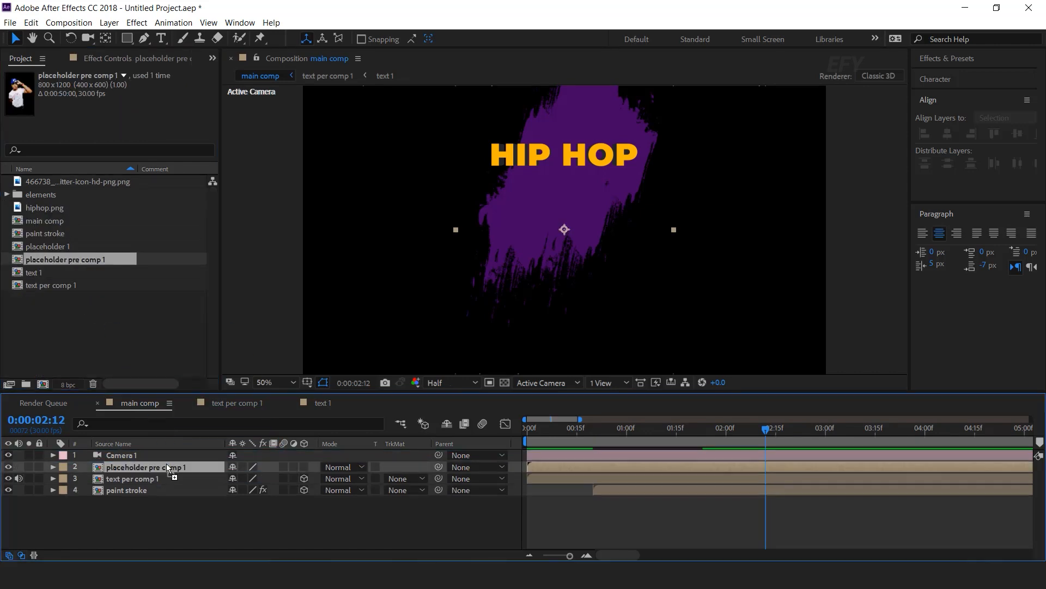
left_click(304, 467)
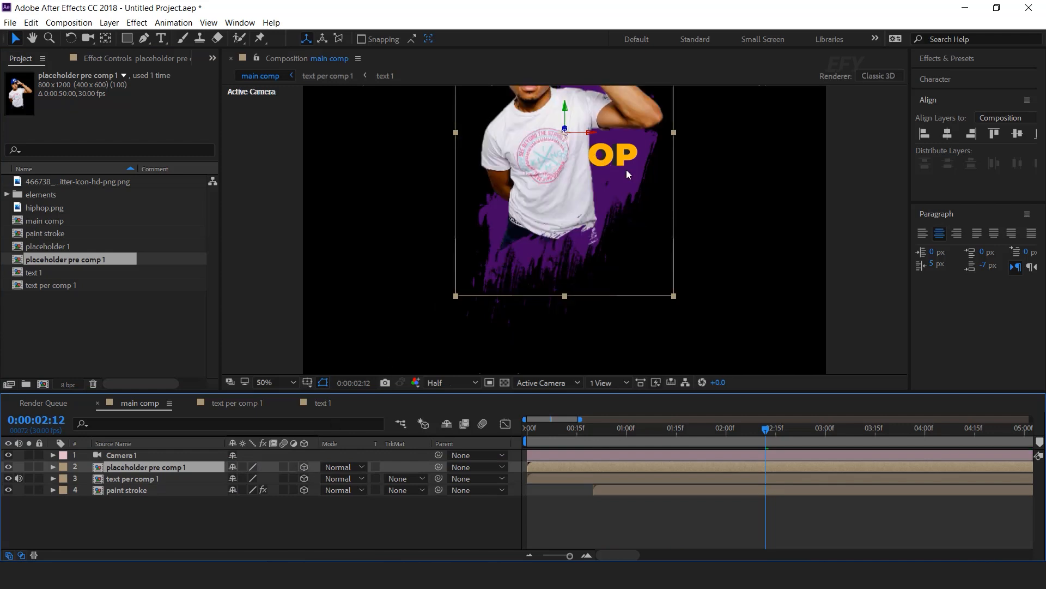
- Move the placeholder image down and to the right, beside the HIP HOP text
scroll(626, 169, "down", 2)
scroll(610, 168, "up", 2)
scroll(603, 162, "down", 2)
left_click_drag(600, 168, 680, 263)
scroll(680, 263, "up", 2)
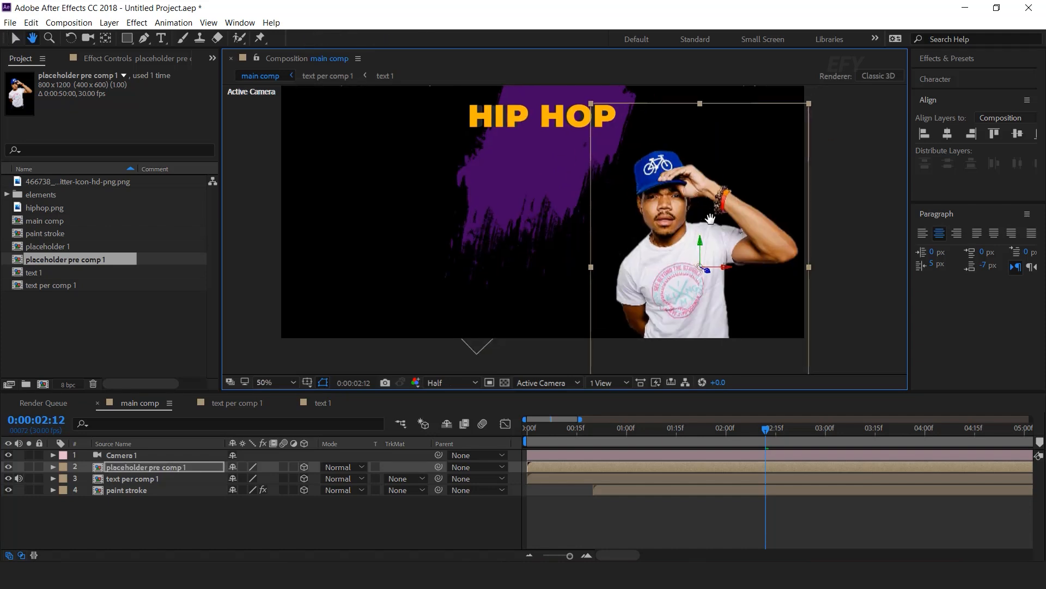
scroll(717, 284, "down", 2)
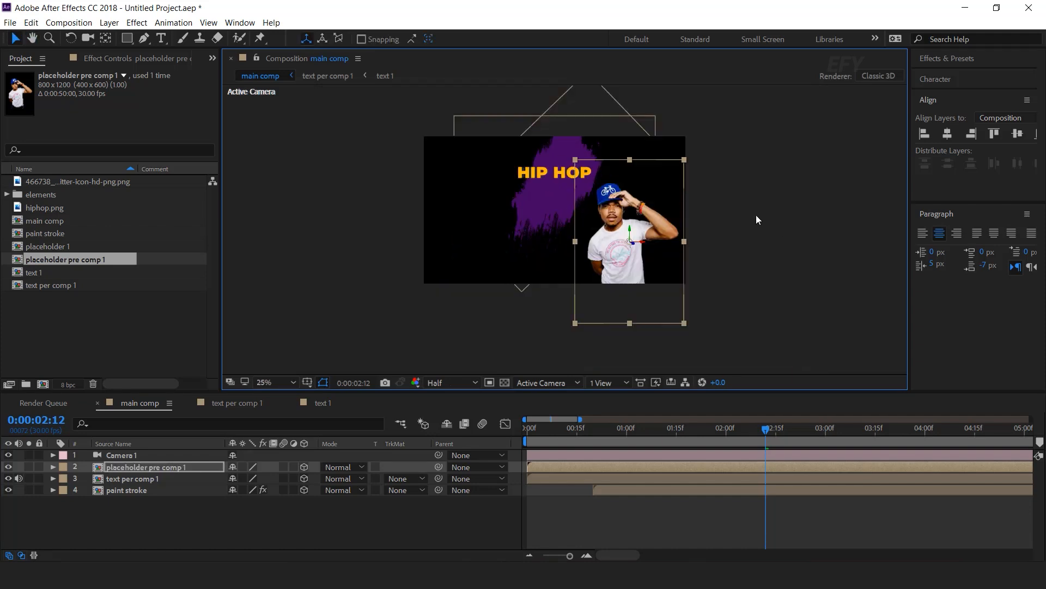
- Keyframe the placeholder's position at 0:00:02:00 and lower it below the frame to Y 1748 at about 0:00:01:20
left_click(602, 427)
key("Home")
key("minus")
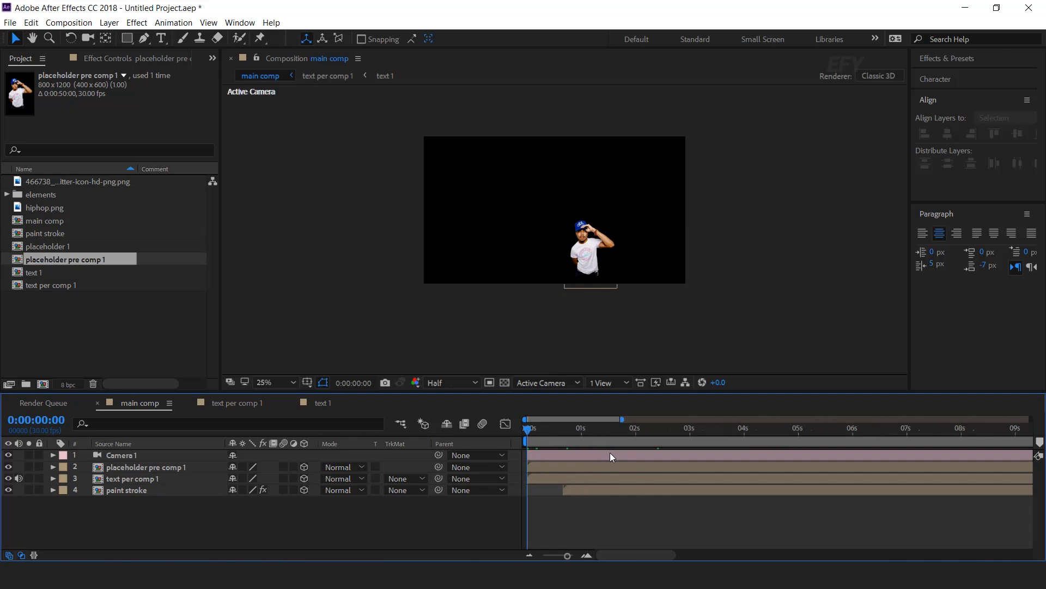
left_click_drag(538, 431, 749, 430)
key("equal")
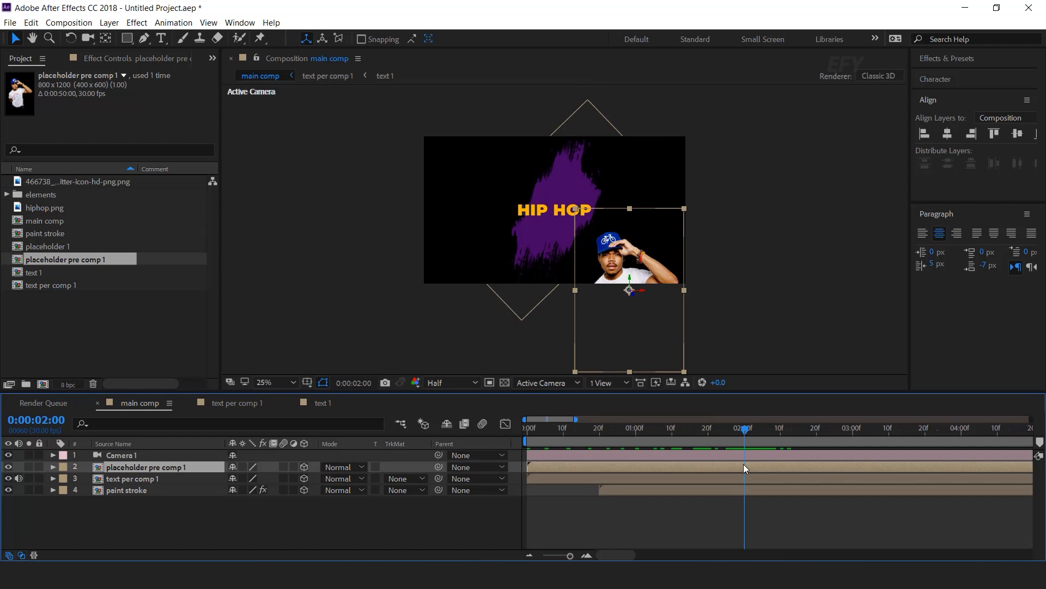
key("p")
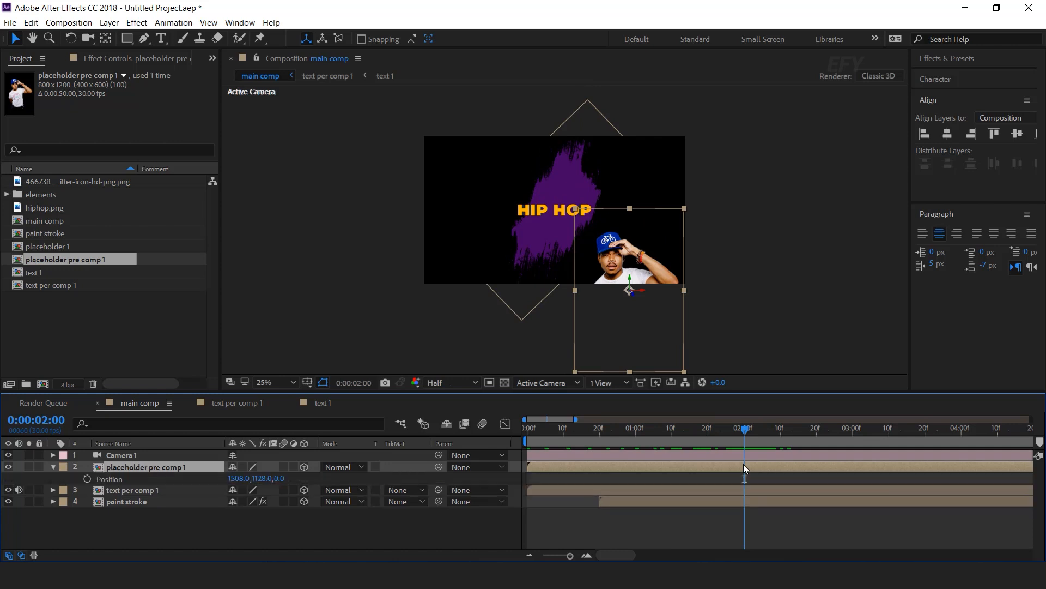
left_click(87, 479)
left_click_drag(730, 433, 707, 435)
left_click_drag(626, 289, 654, 397)
- Preview the rise and shift the placeholder's two position keyframes later, to about 0:00:01:27 and 0:00:02:10
left_click(727, 430)
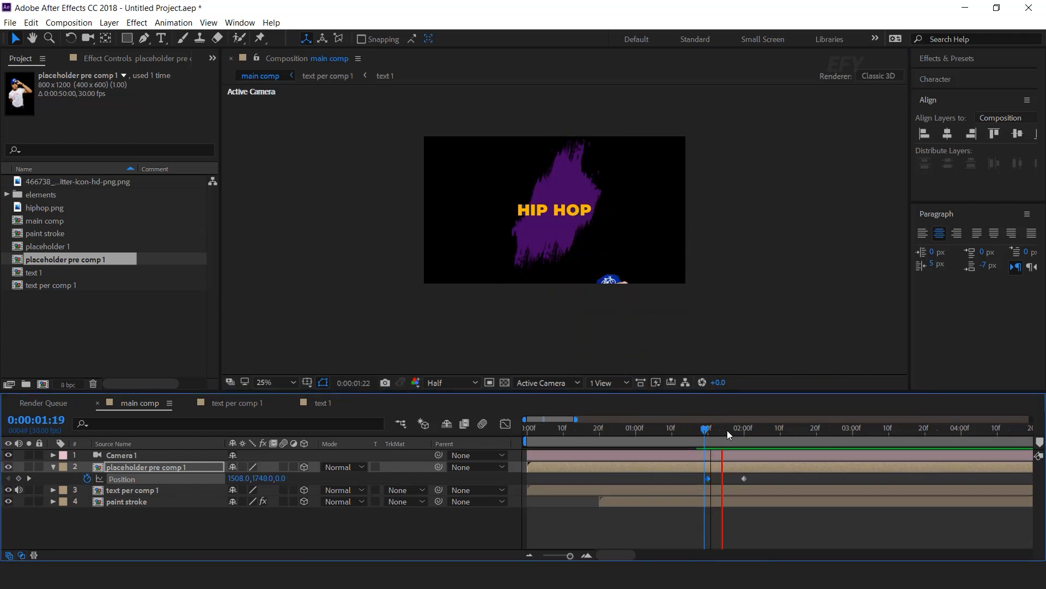
left_click_drag(728, 430, 756, 429)
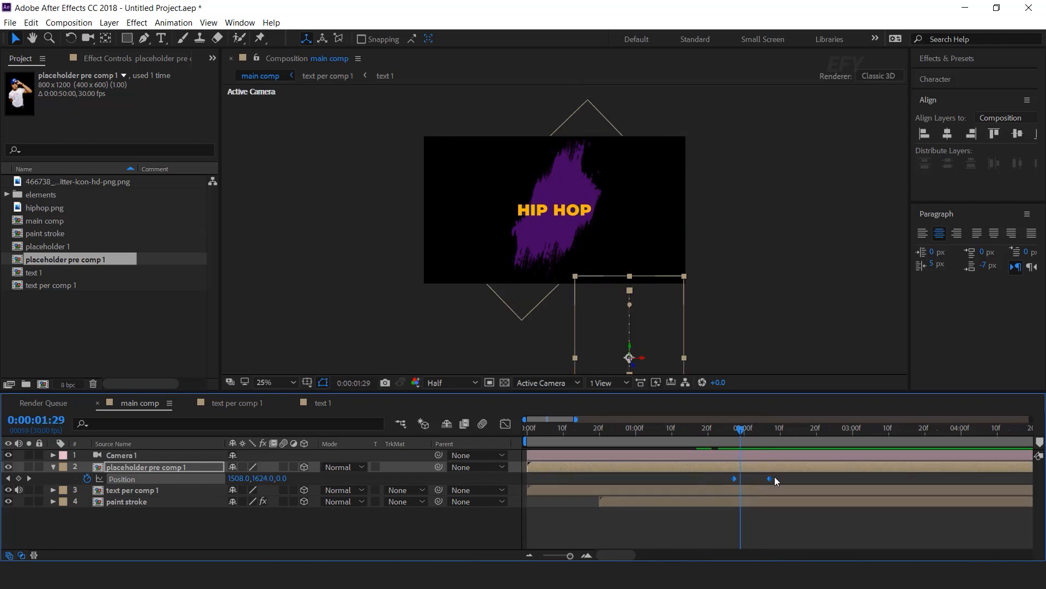
left_click(773, 478)
left_click_drag(767, 478, 780, 478)
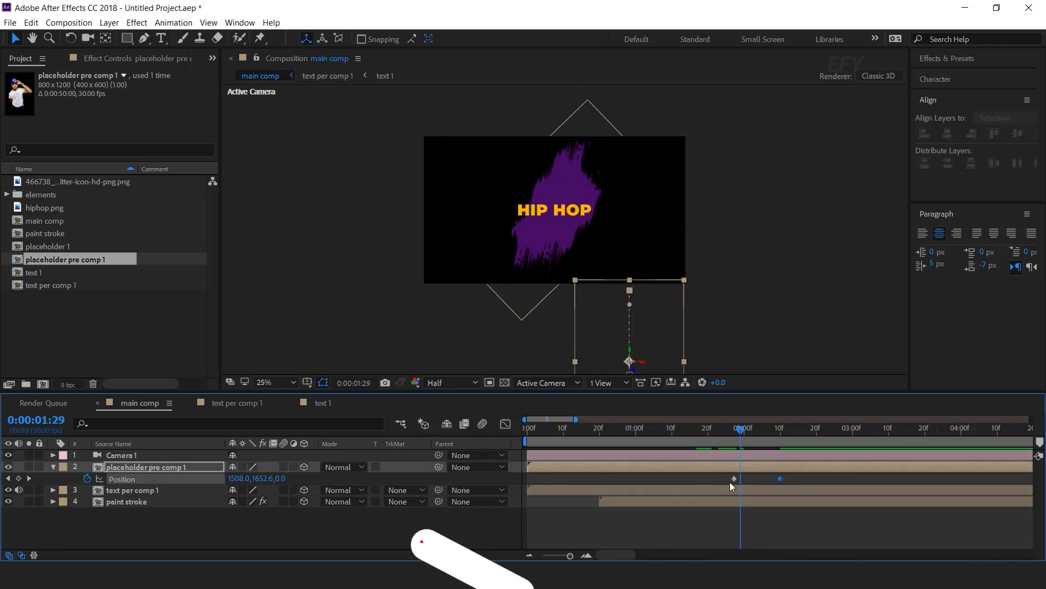
- Apply Easy Ease to both position keyframes of the placeholder layer
right_click(780, 478)
mouse_move(819, 472)
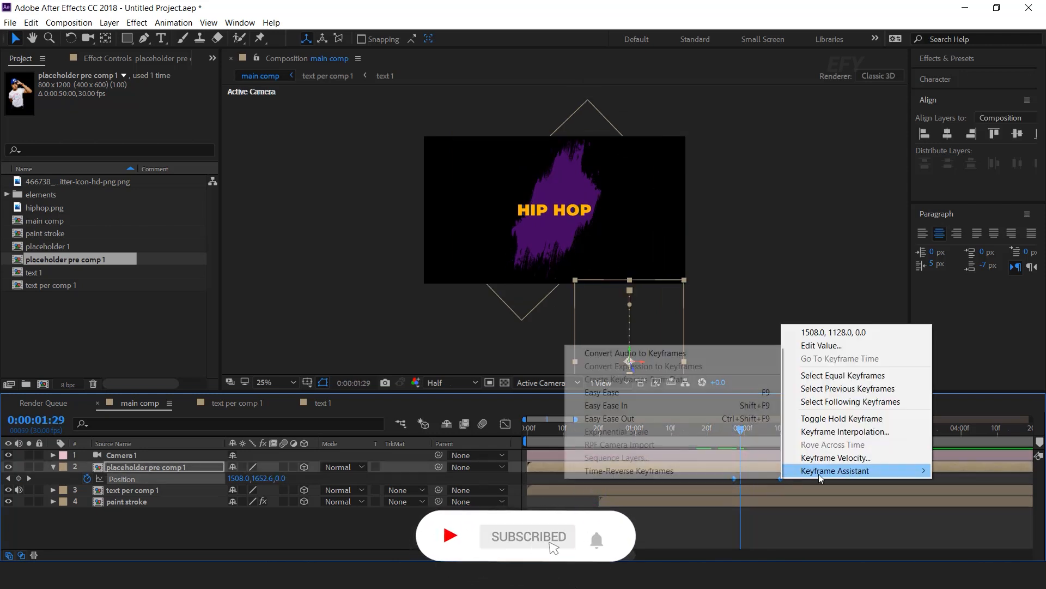
left_click(611, 405)
- Trim the start of the placeholder pre comp 1 layer to 0:00:01:19, check its entrance and collapse its properties
left_click(714, 428)
mouse_move(709, 432)
left_mouse_down()
mouse_move(522, 439)
mouse_move(704, 440)
left_mouse_up()
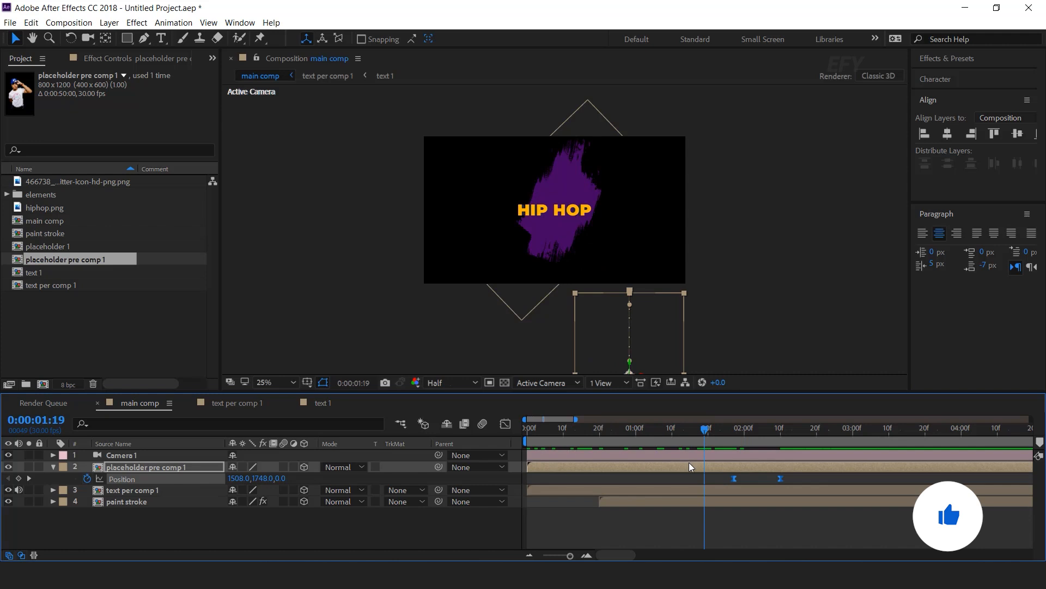
left_click(546, 479)
left_click(542, 469)
key("minus")
key("minus")
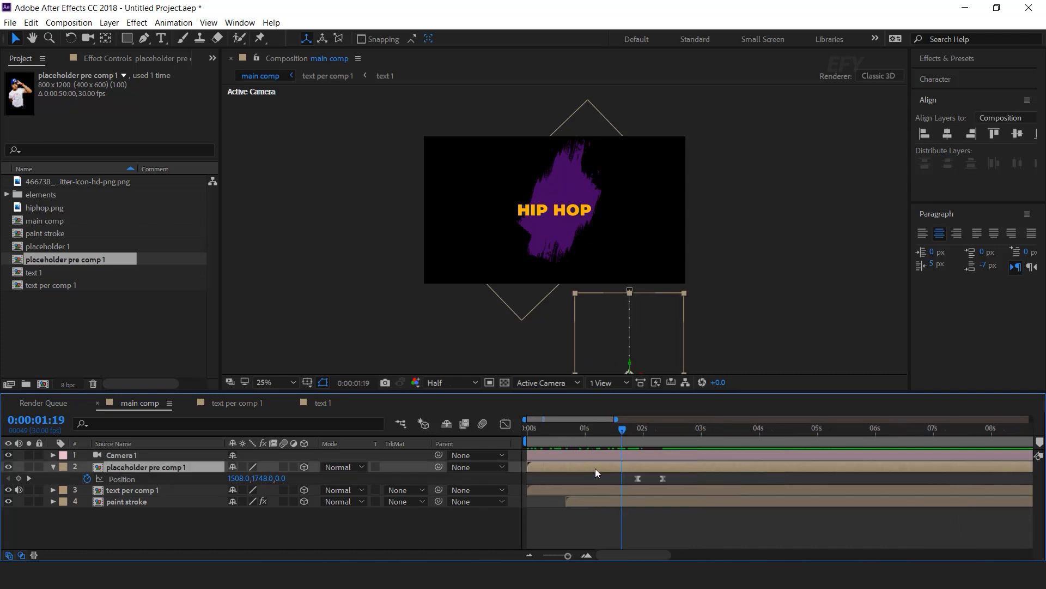
key("equal")
key("alt+bracketleft")
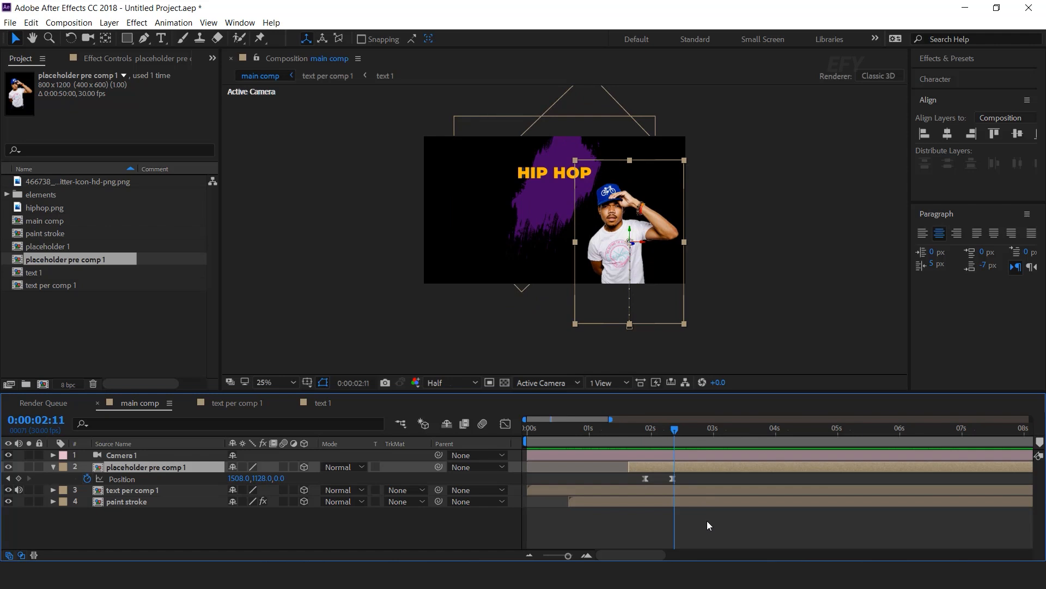
left_click(707, 521)
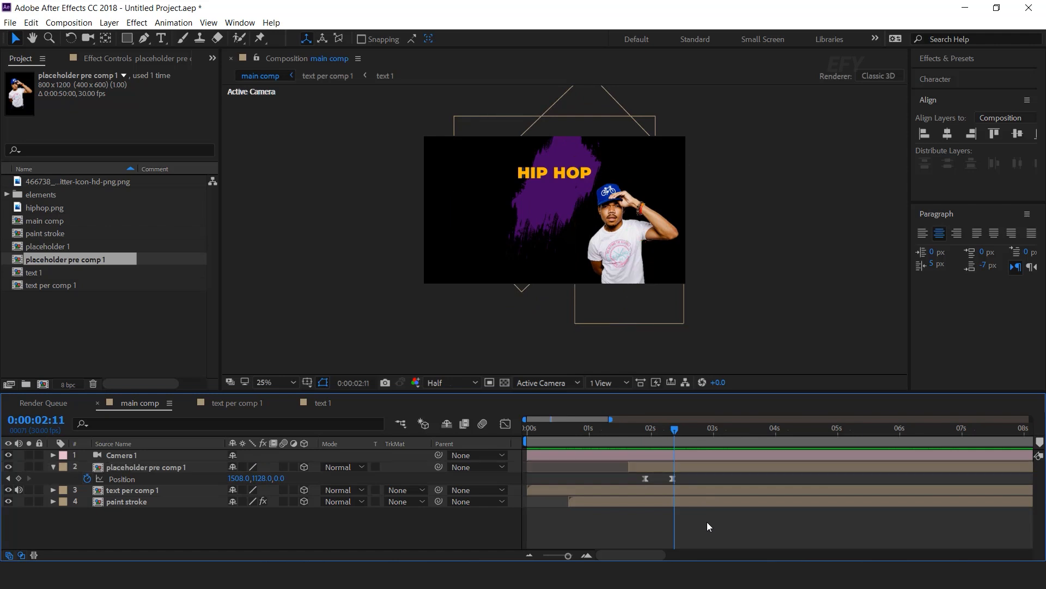
left_click(53, 467)
- Duplicate the placeholder pre comp 1 layer twice in main comp
left_click(134, 467)
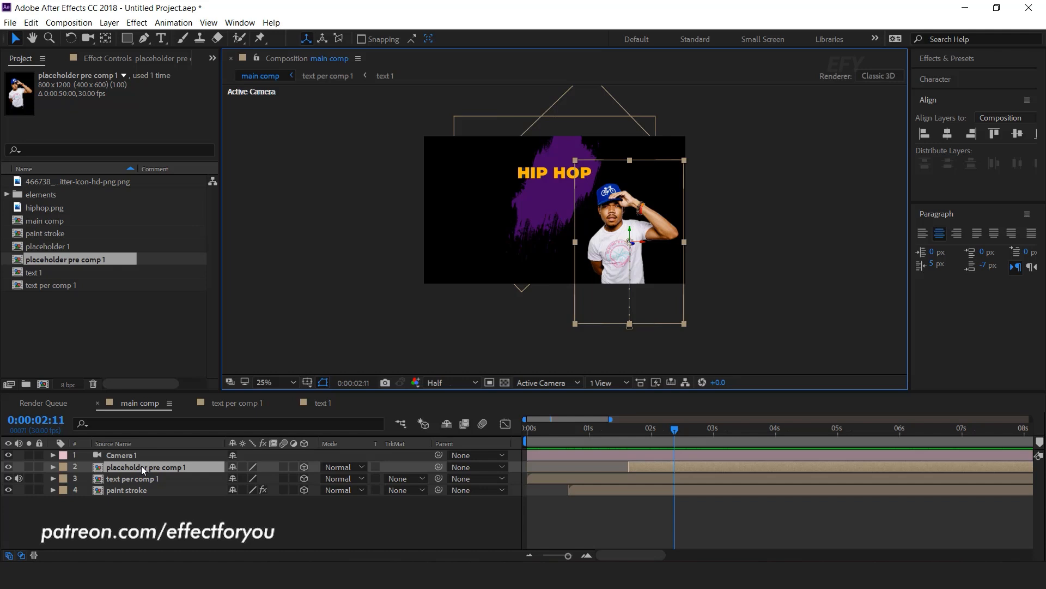
key("ctrl+d")
key("ctrl+d")
- Apply the Fill effect to the middle of the three placeholder pre comp 1 layers
left_click(151, 478)
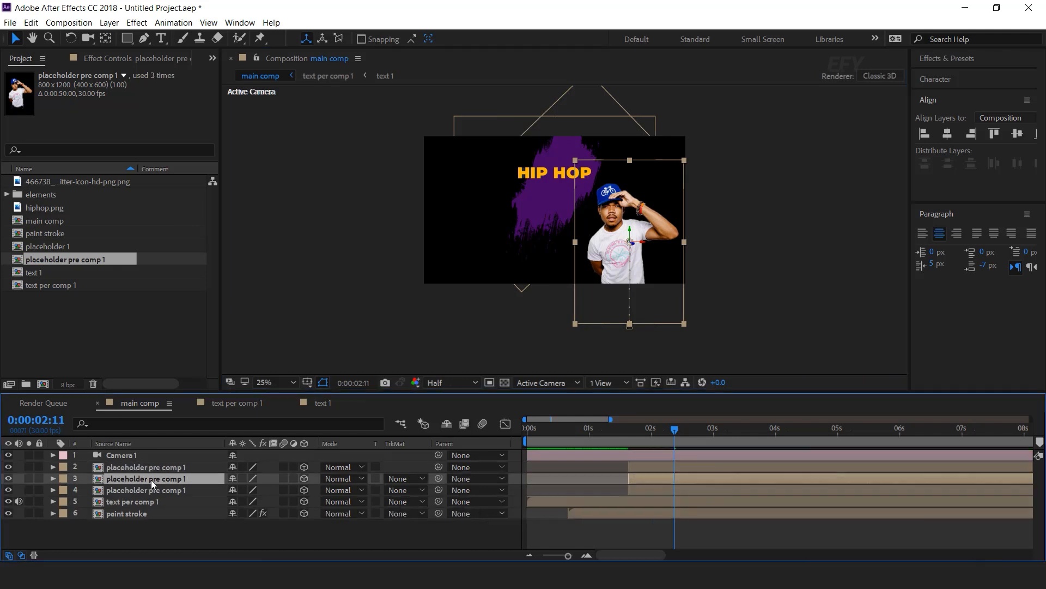
key("ctrl+space")
type("fil")
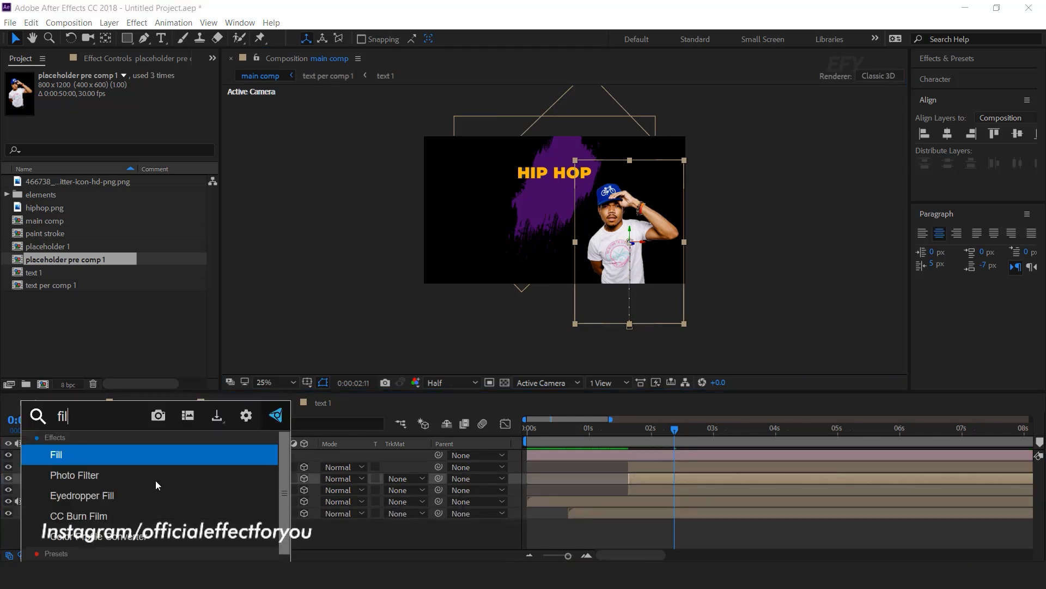
type("l")
key("Up")
key("Return")
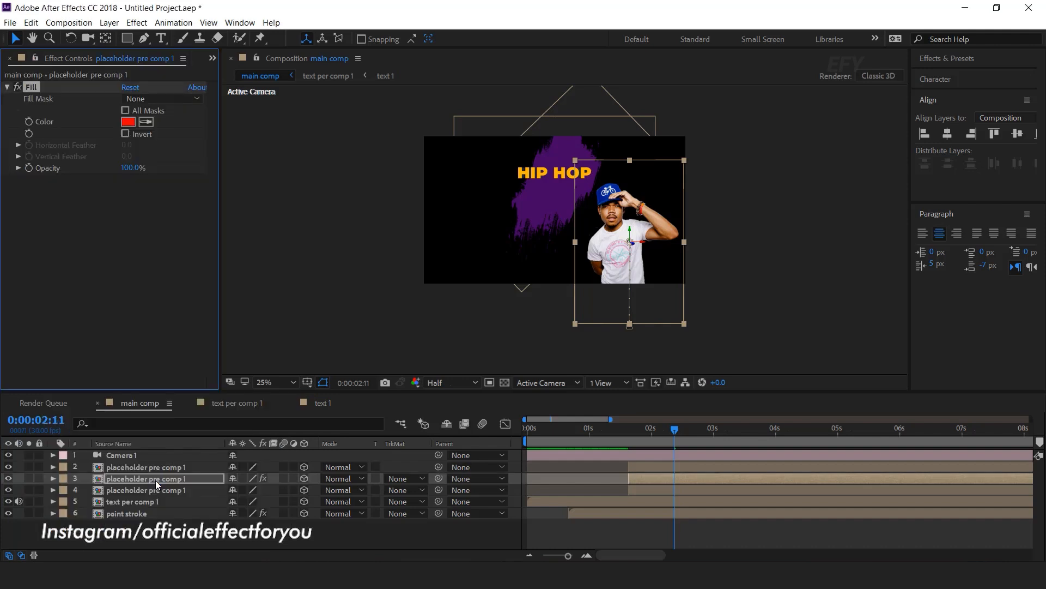
- Change the Fill colour of the middle placeholder pre comp 1 layer to white and hide the placeholder layer above it
left_click(129, 121)
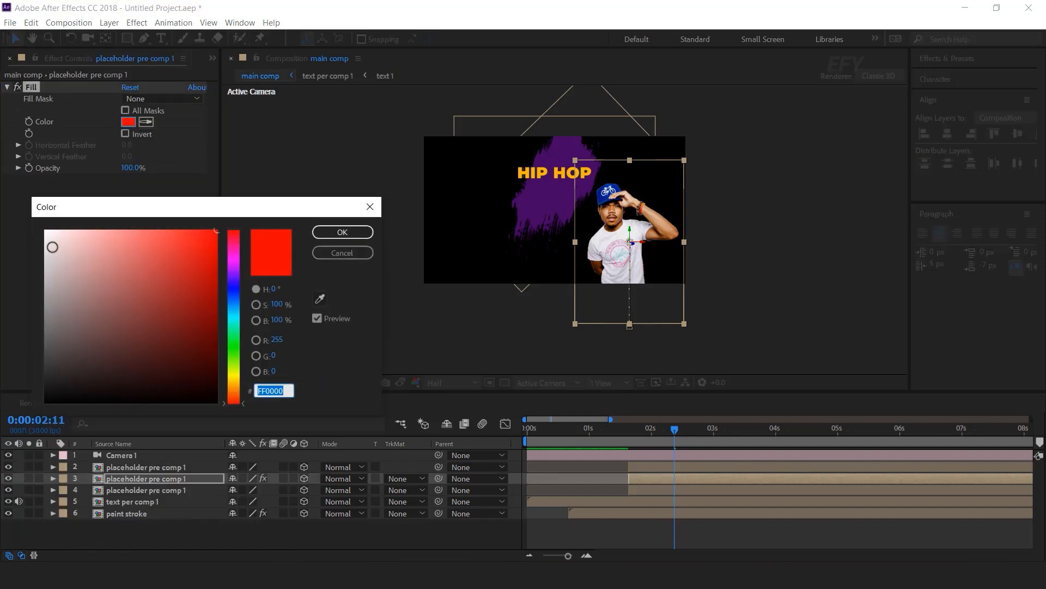
left_click(45, 231)
left_click(321, 232)
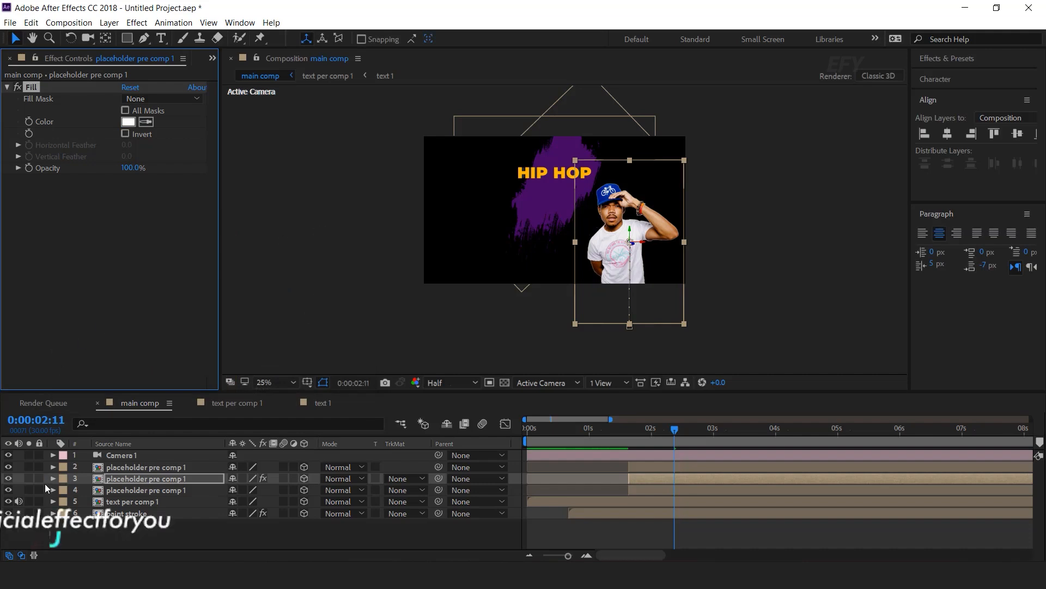
left_click(8, 467)
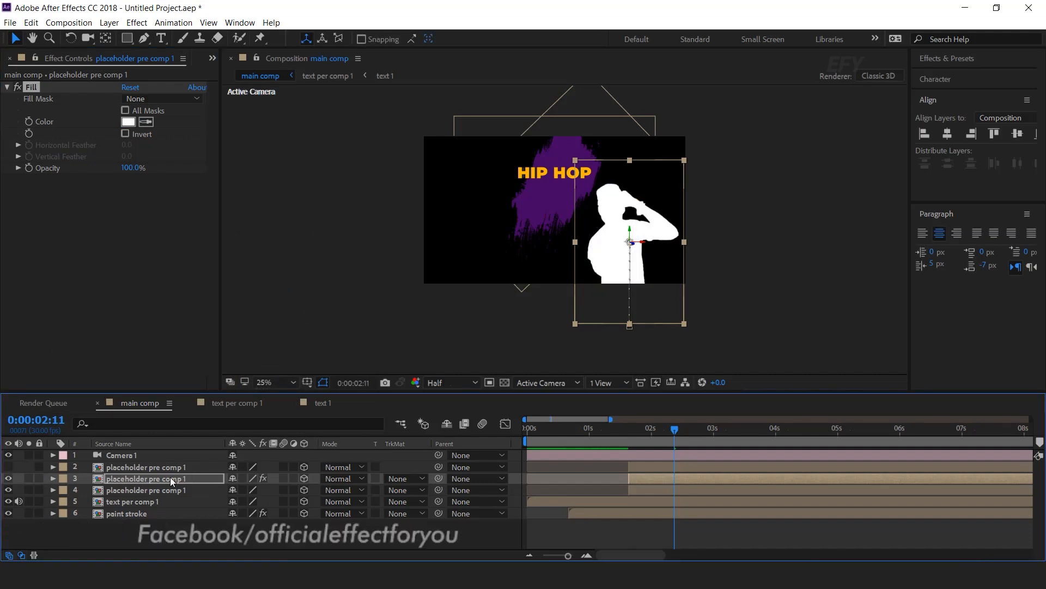
- Apply the Venetian Blinds effect to the middle placeholder pre comp 1 layer and set its transition completion to 50%
key("ctrl+space")
type("vene")
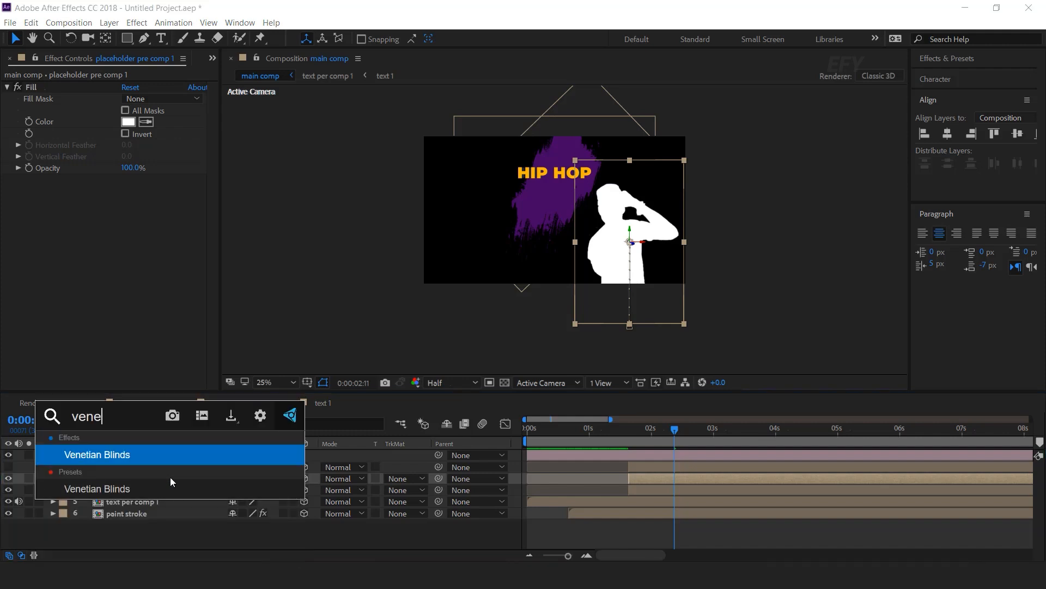
key("Return")
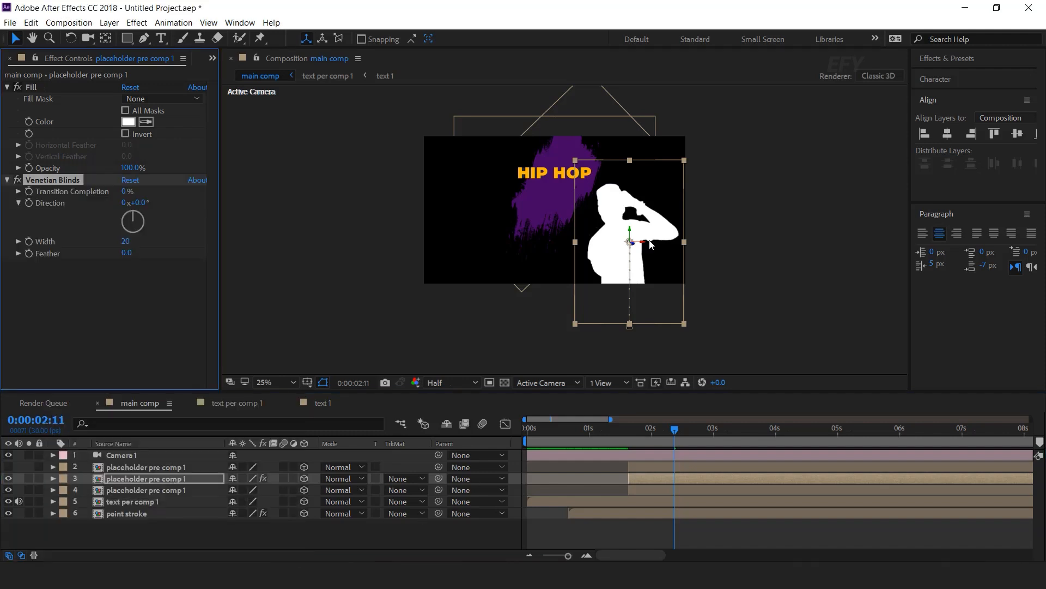
left_click(126, 192)
key("Return")
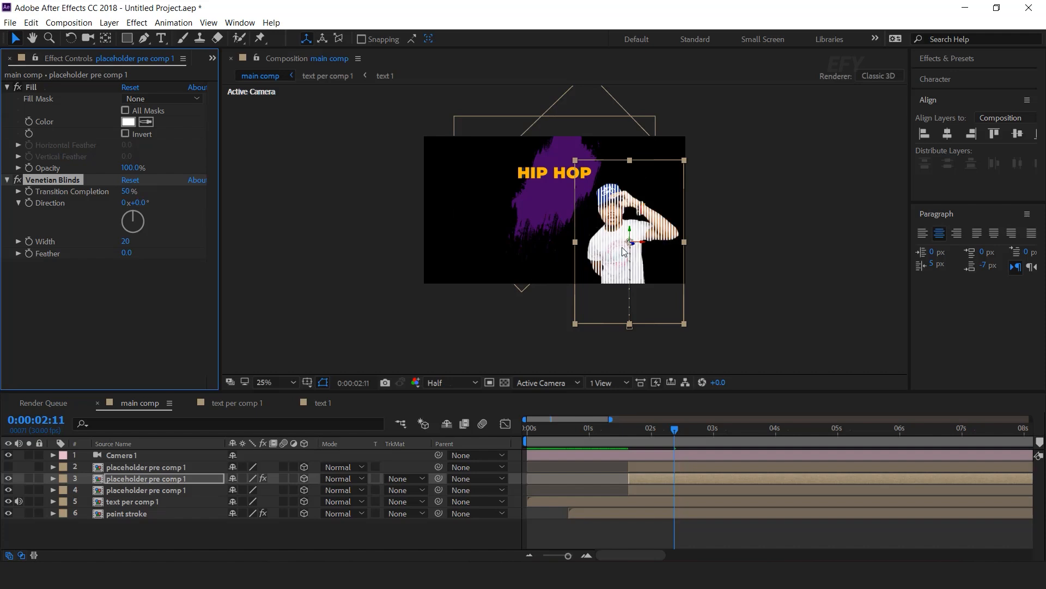
- Set the Venetian Blinds direction to 45°, the width to 10 and the feather to 1
key("period")
key("period")
left_click(139, 202)
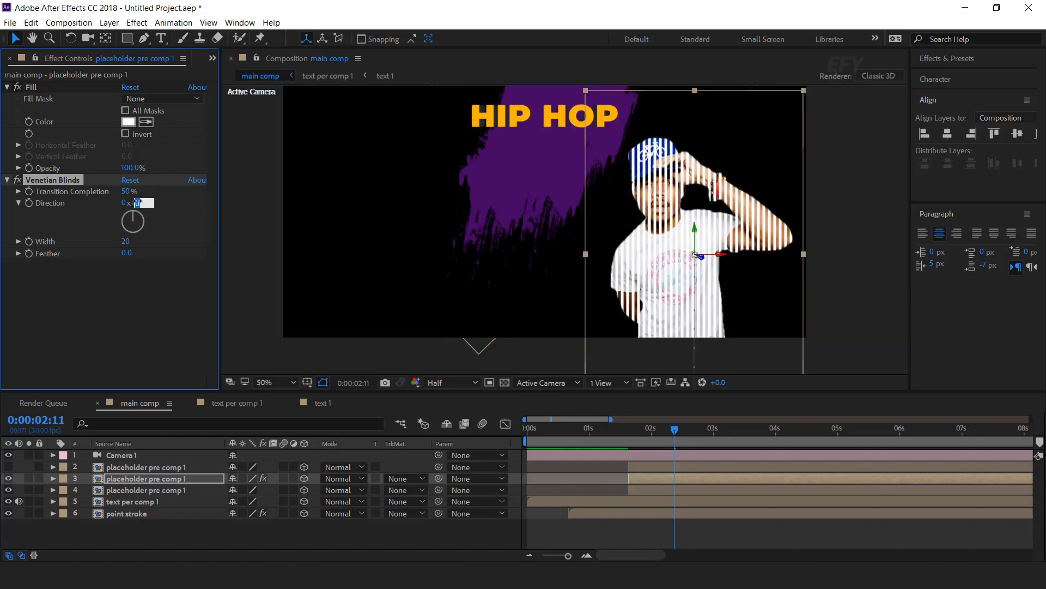
type("45")
key("Return")
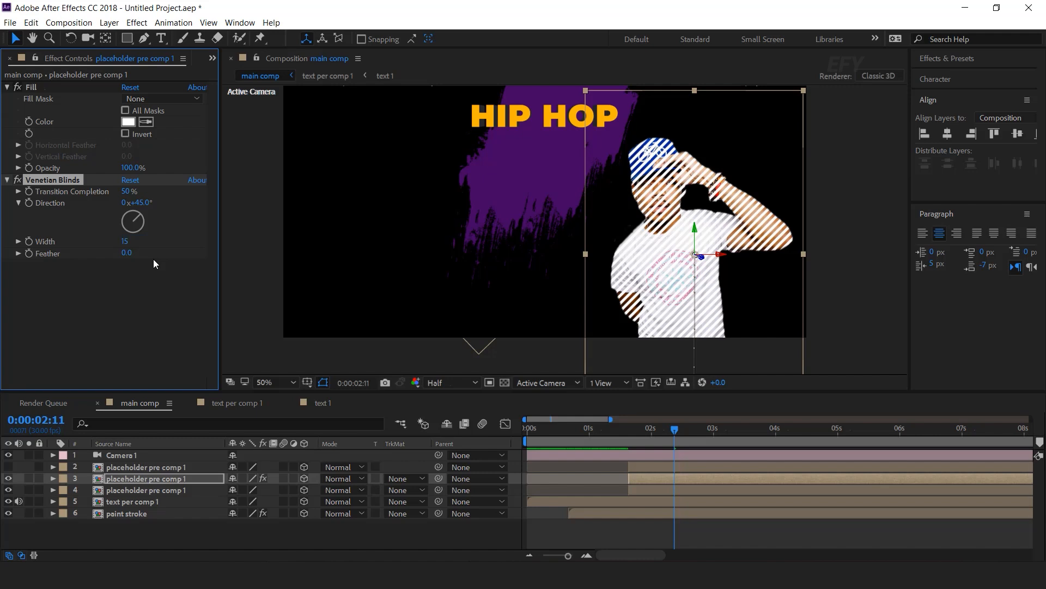
left_click(127, 253)
type("1")
key("Return")
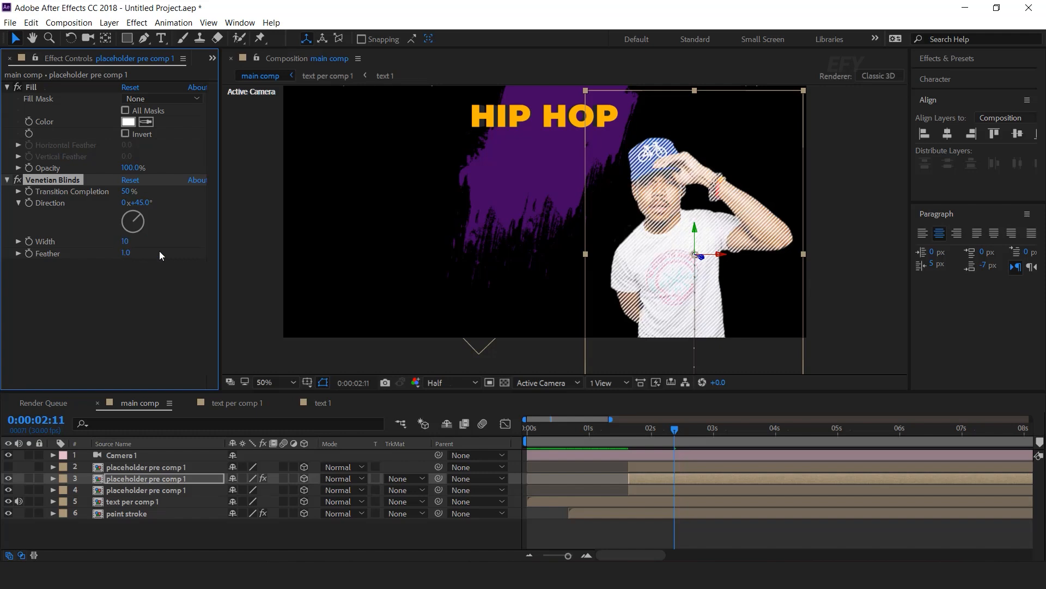
left_click(166, 311)
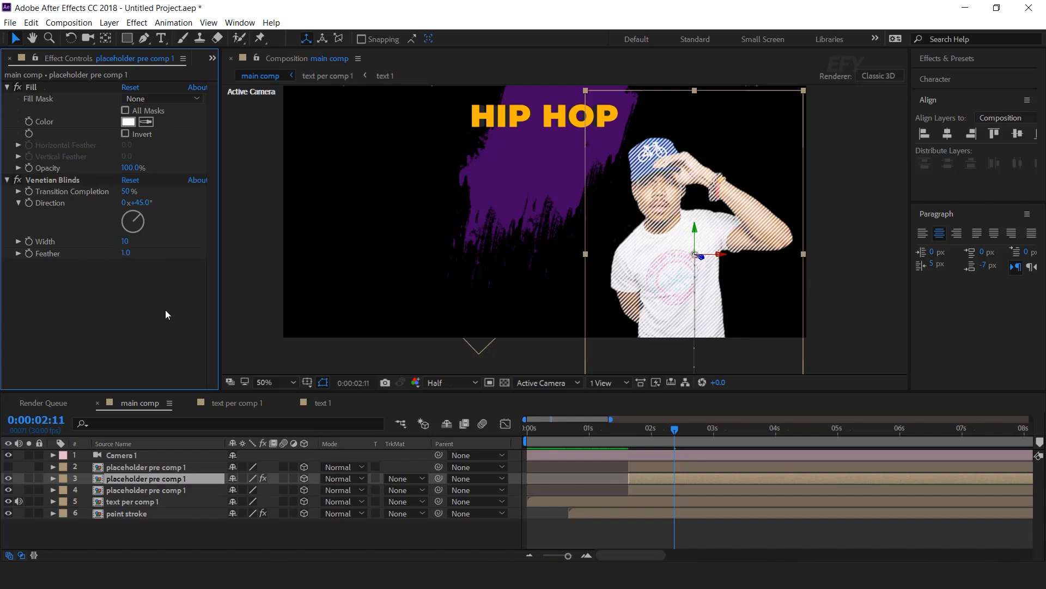
- Copy the Fill and Venetian Blinds effects from the middle placeholder layer onto the lowest placeholder pre comp 1 layer
left_click(52, 179)
left_click(29, 86, "ctrl")
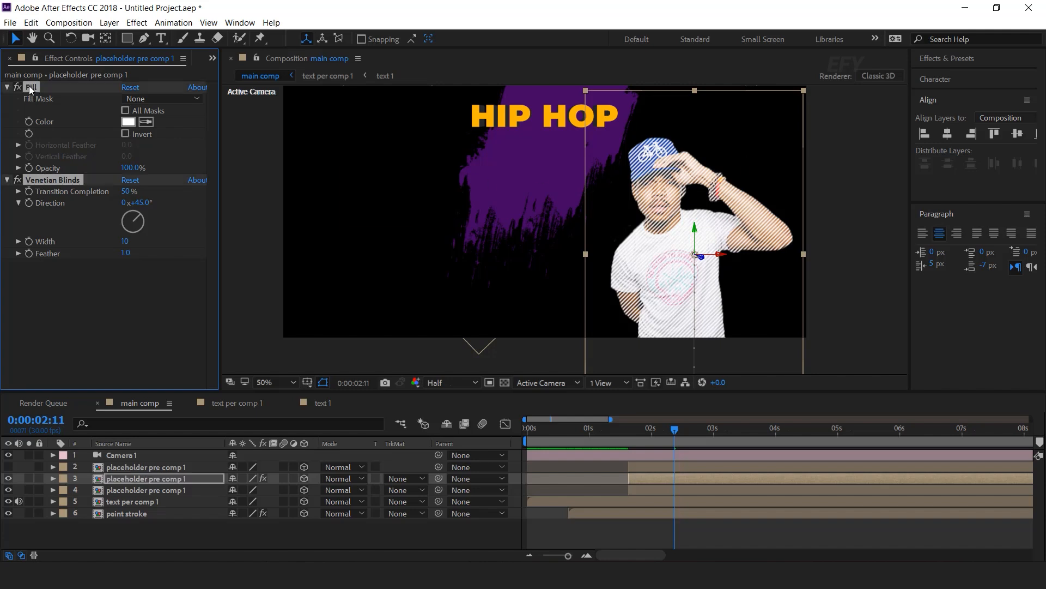
left_click(173, 492)
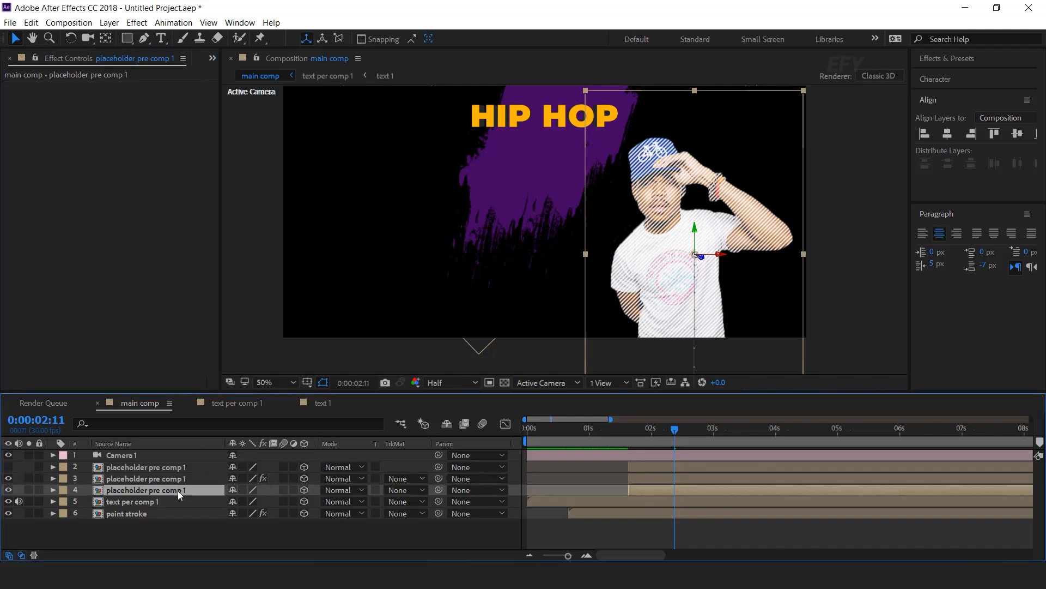
key("ctrl+v")
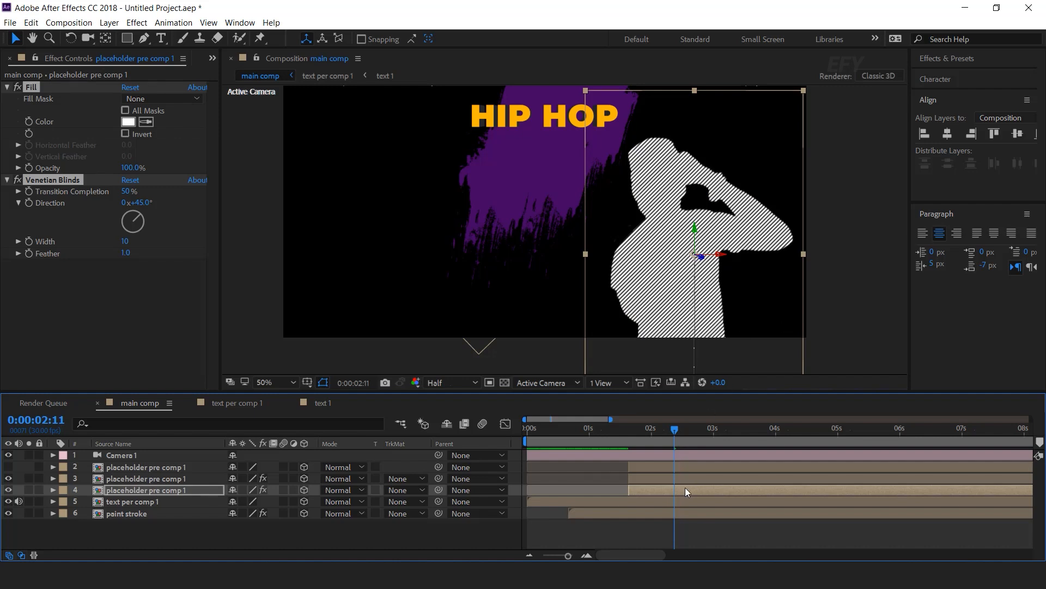
- Reveal the keyframed properties of all three placeholder pre comp 1 layers and preview their entrance
left_click(674, 466, "shift")
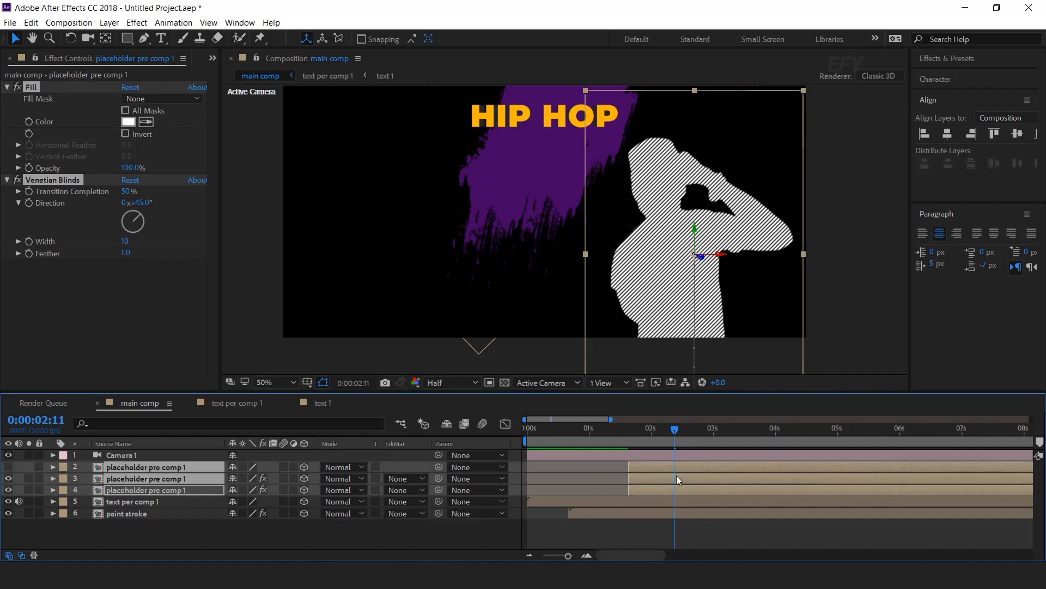
key("u")
scroll(697, 501, "down", 1)
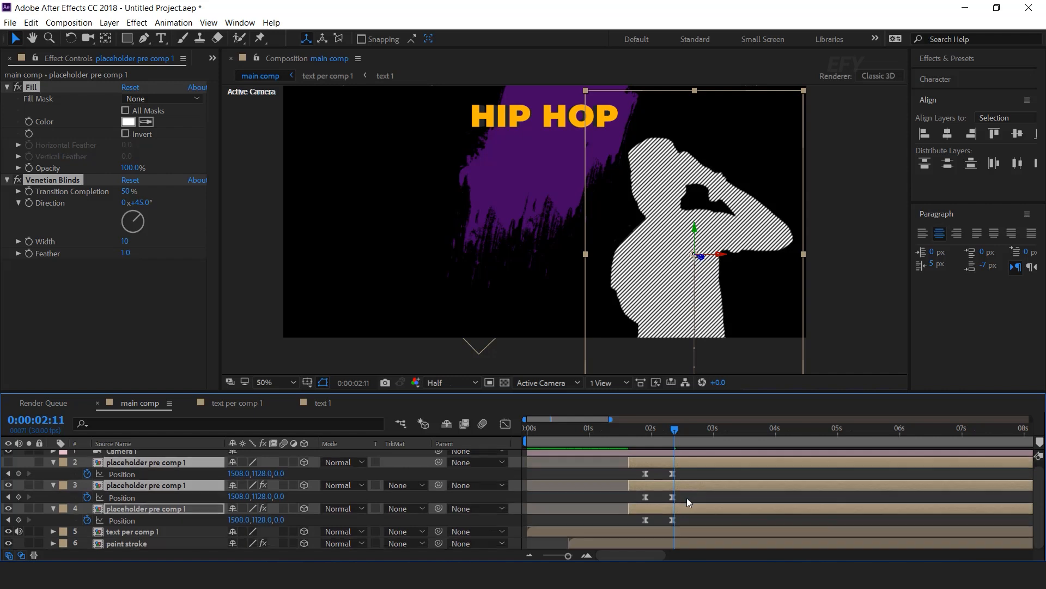
left_click(637, 437)
key("space")
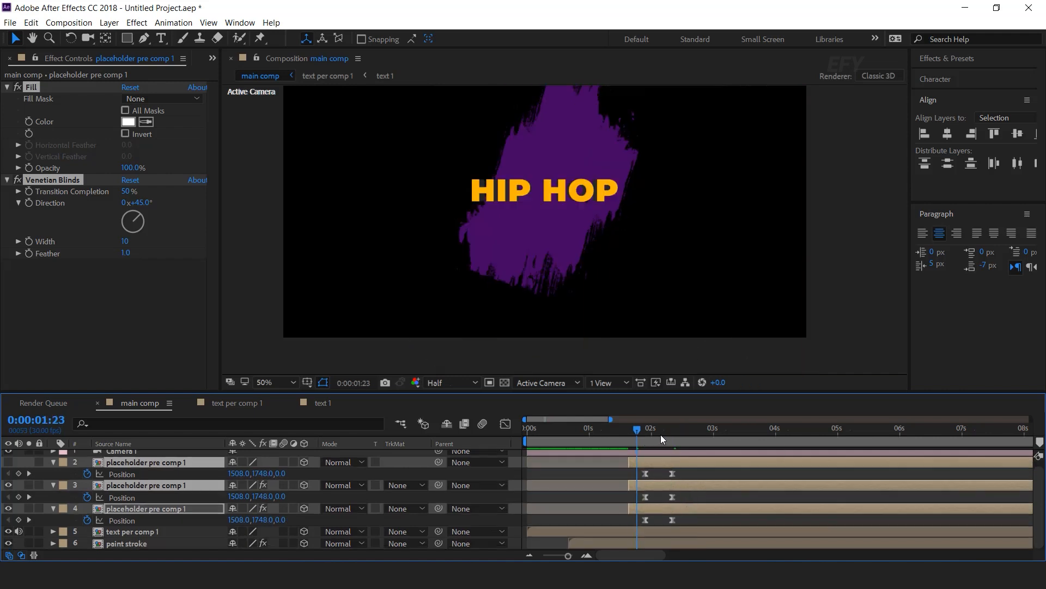
left_click(665, 433)
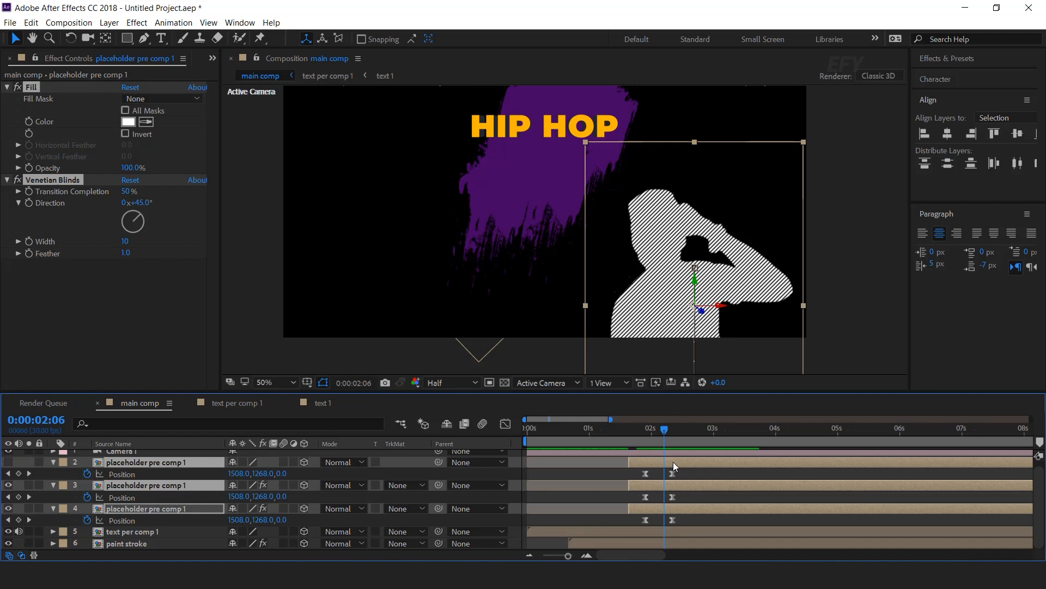
- Show the top placeholder layer again and delete the position keyframes of the two placeholder layers beneath it
left_click(683, 463)
left_click_drag(665, 434, 713, 433)
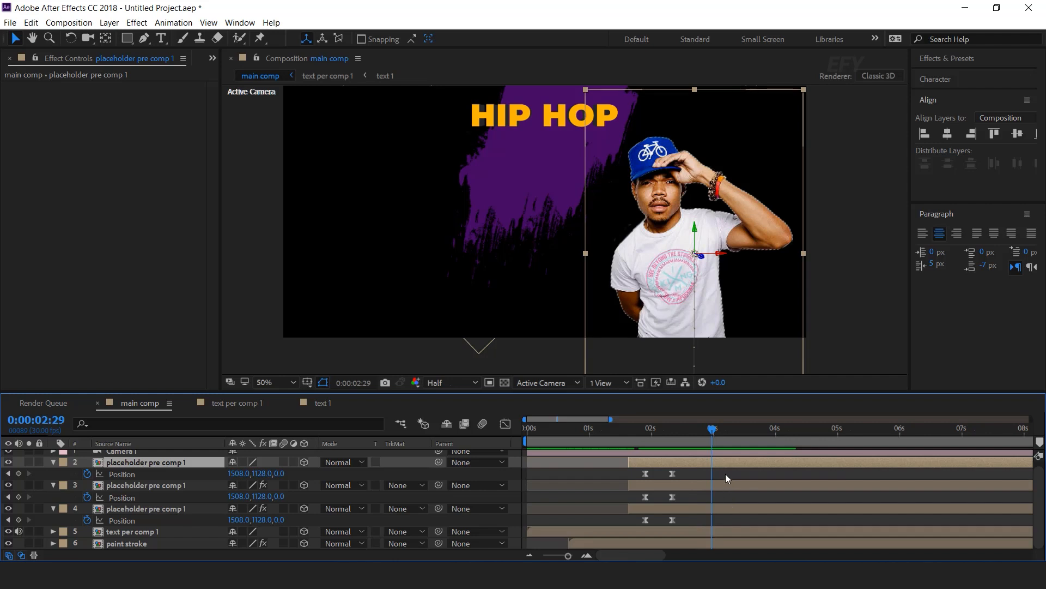
left_click(706, 485)
left_click_drag(691, 495, 614, 525)
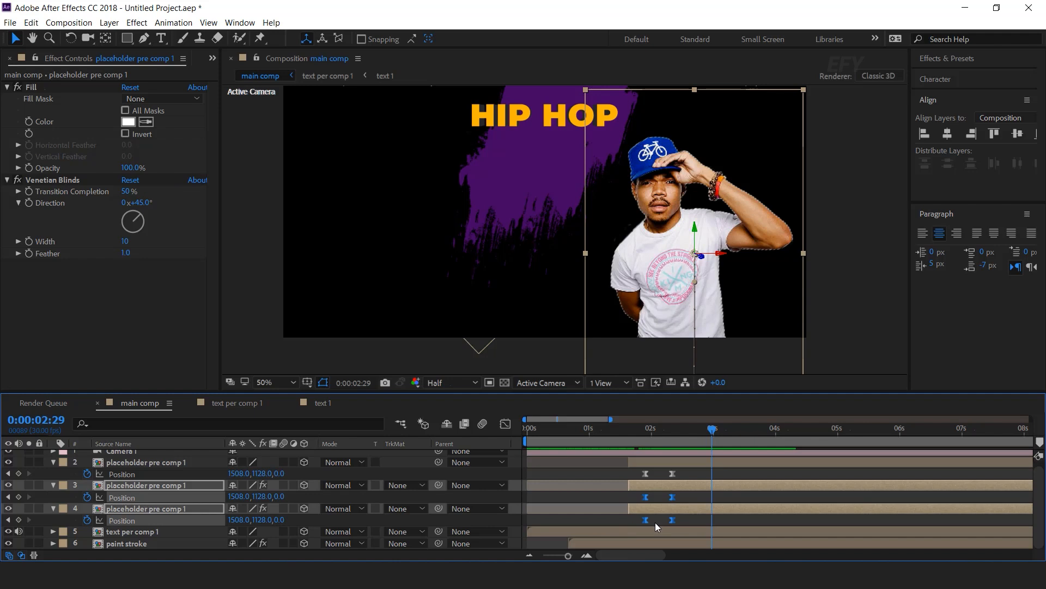
key("Delete")
- Trim the start of the two lower placeholder layers to 0:00:02:23 and add position keyframes to both at that time
left_click(708, 428)
key("alt+[")
left_click_drag(708, 429, 622, 432)
key("space")
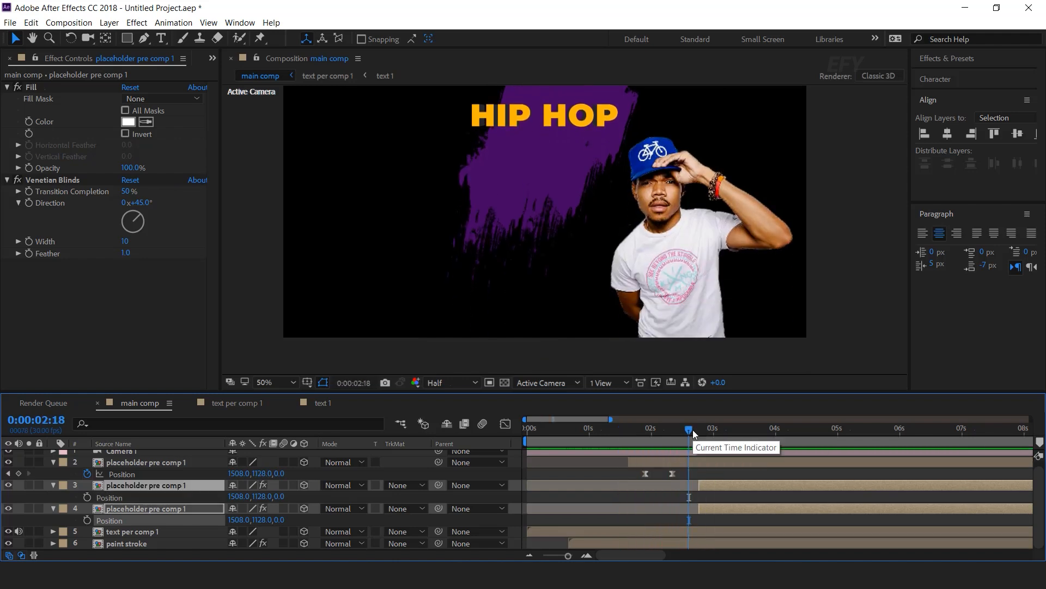
left_click_drag(692, 430, 704, 430)
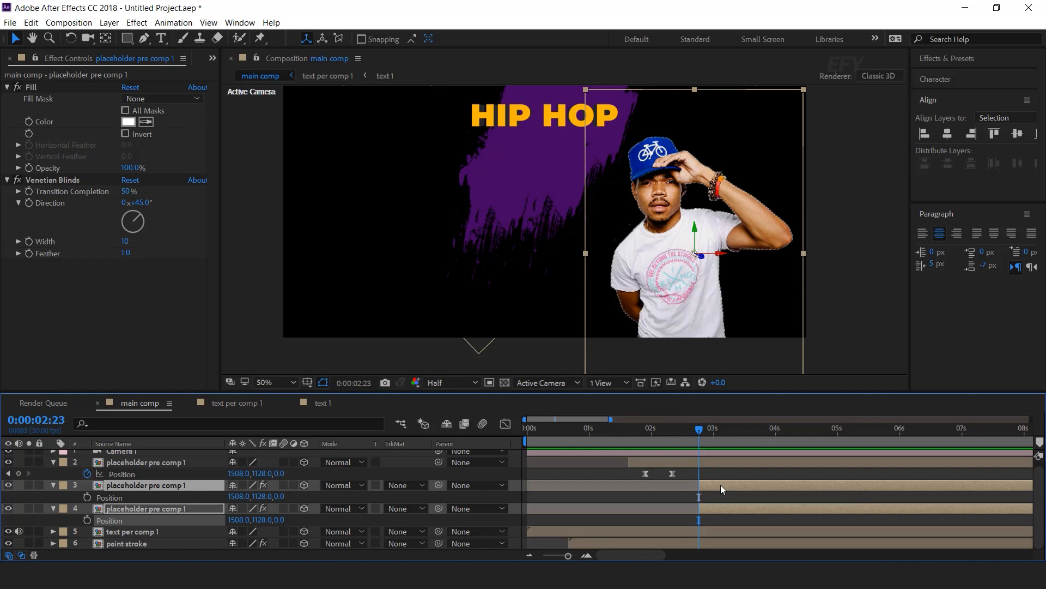
left_click(88, 497)
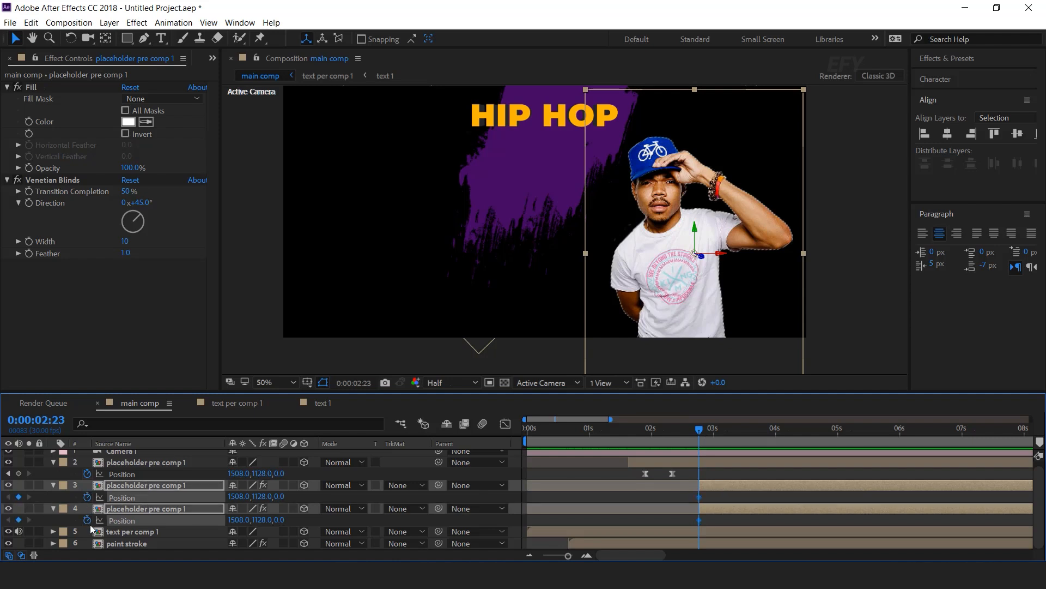
- Switch to a two-view layout and move the middle placeholder layer to position 1490, 1128, 32 at 0:00:03:06
left_click_drag(698, 431, 727, 430)
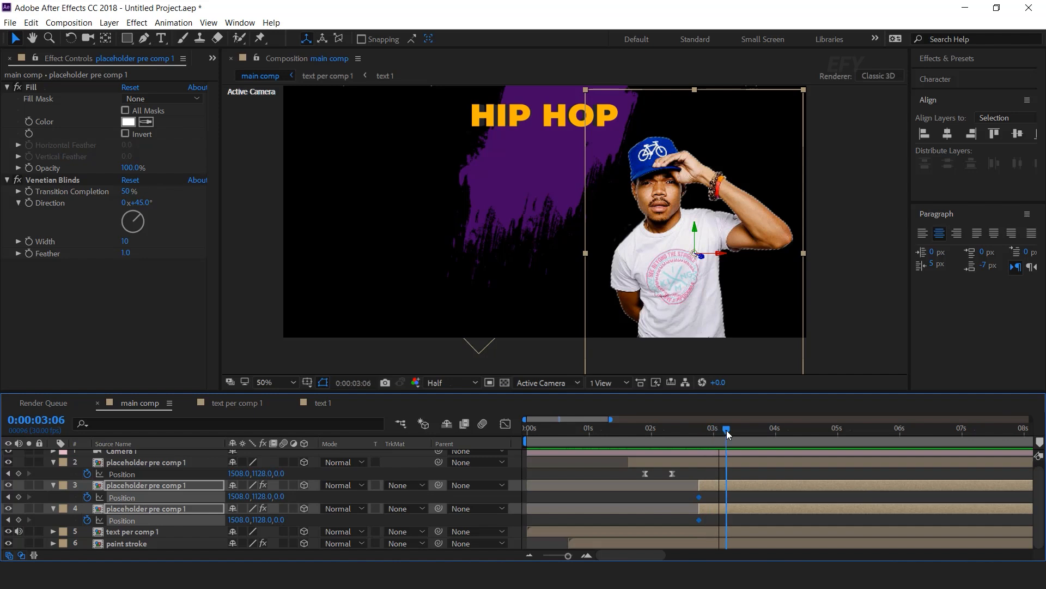
left_click(608, 382)
left_click(630, 413)
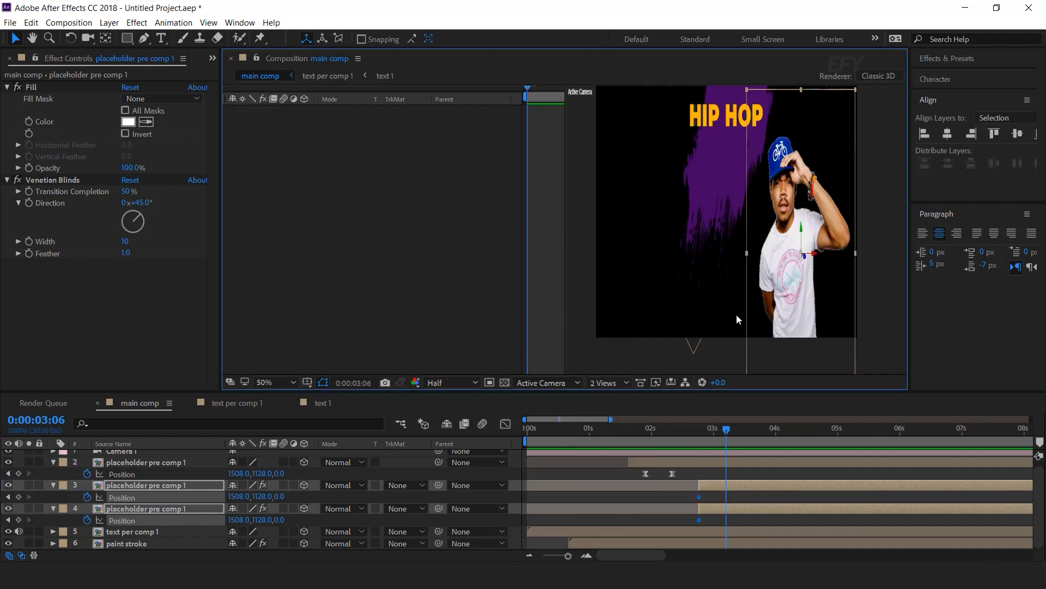
scroll(479, 273, "up", 5)
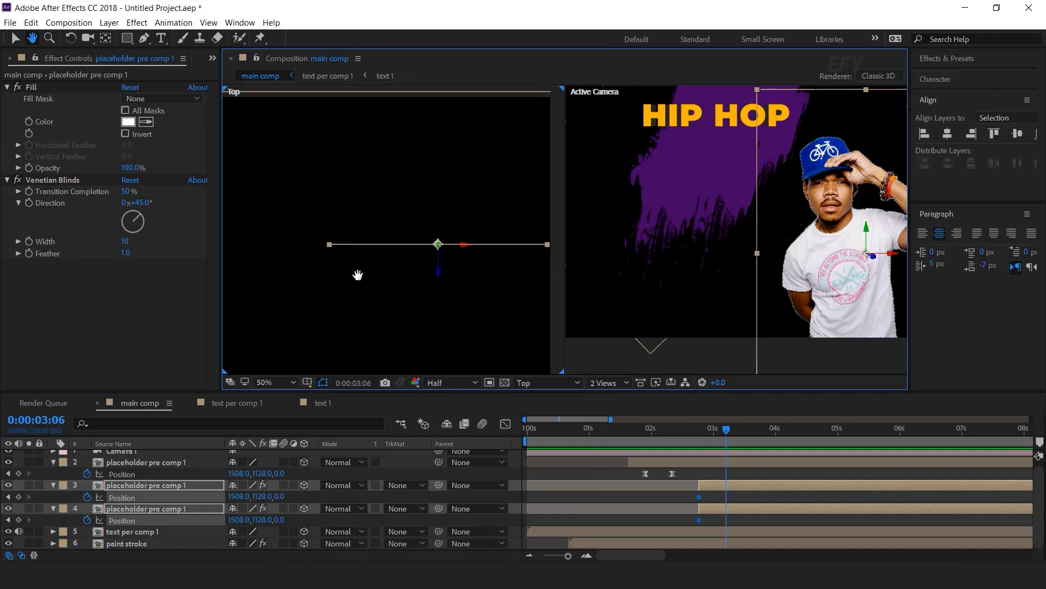
left_click(717, 489)
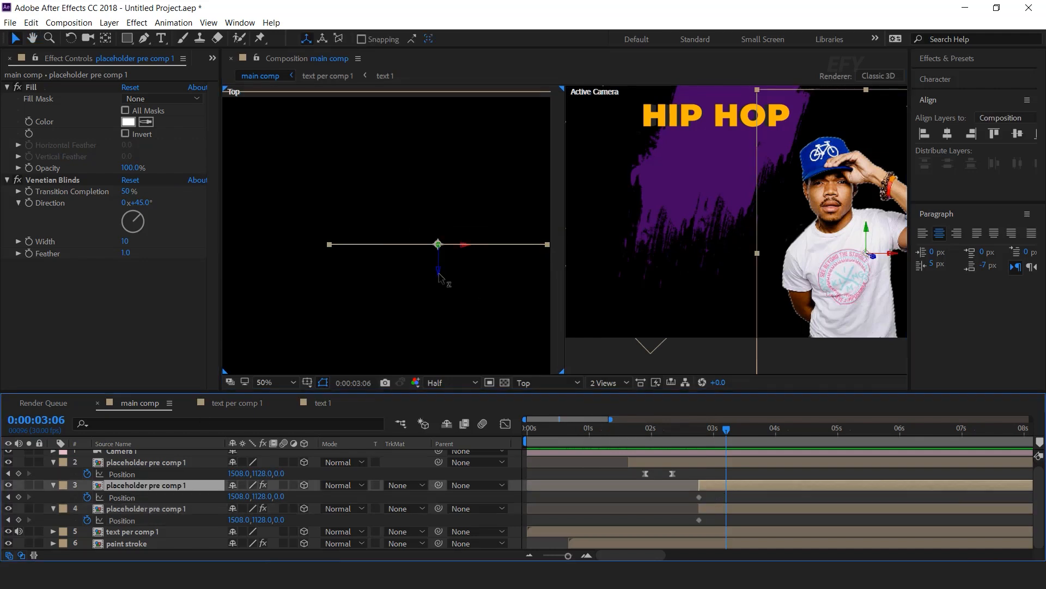
left_click_drag(439, 272, 462, 241)
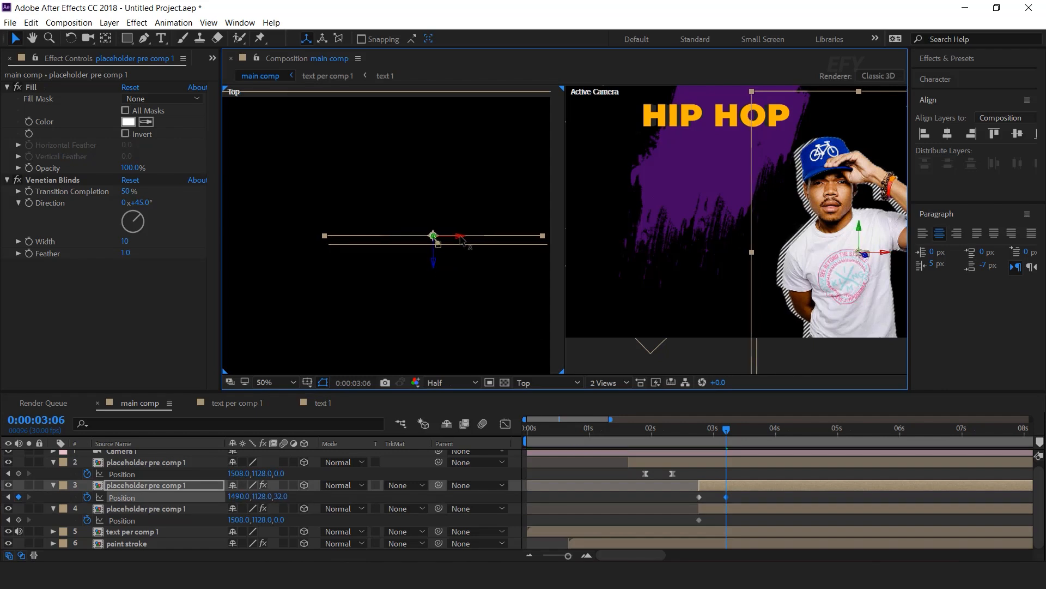
- Move the lowest placeholder layer to position 1476, 1128, 64 at 0:00:03:06 and preview the animation
left_click(732, 509)
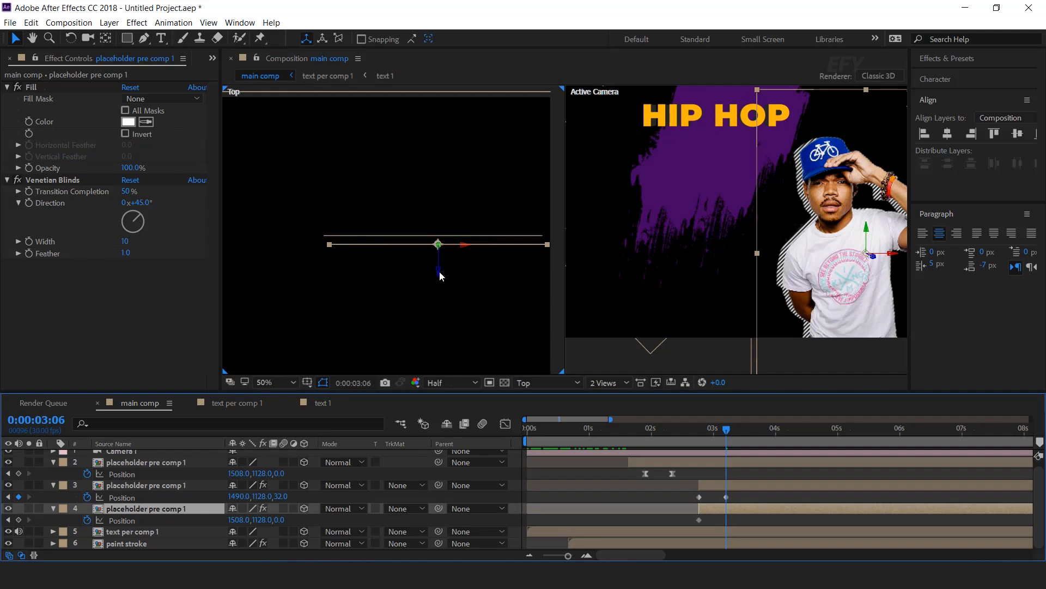
left_click_drag(439, 269, 457, 226)
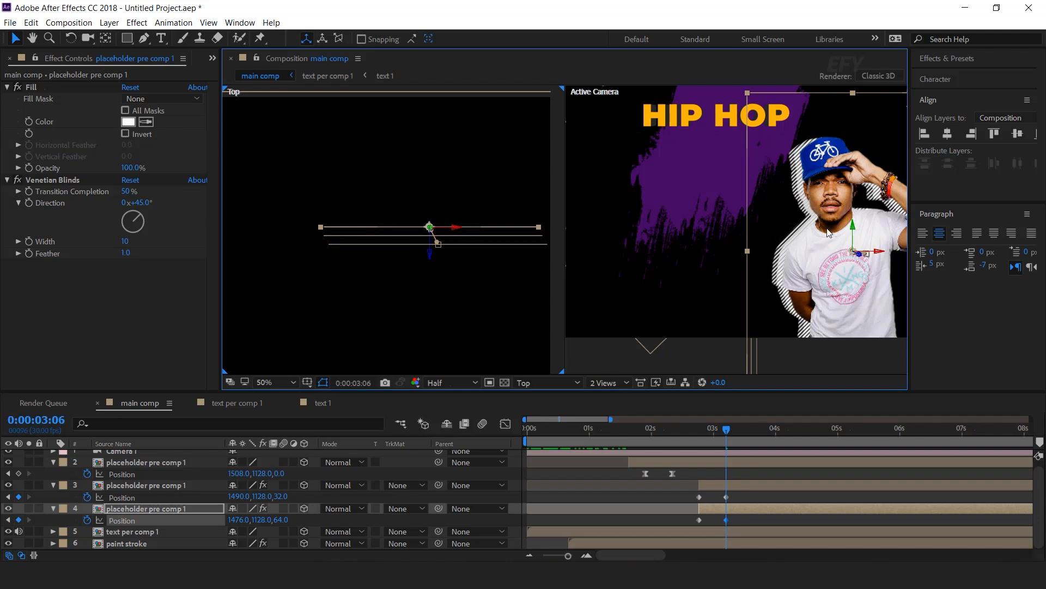
left_click(626, 431)
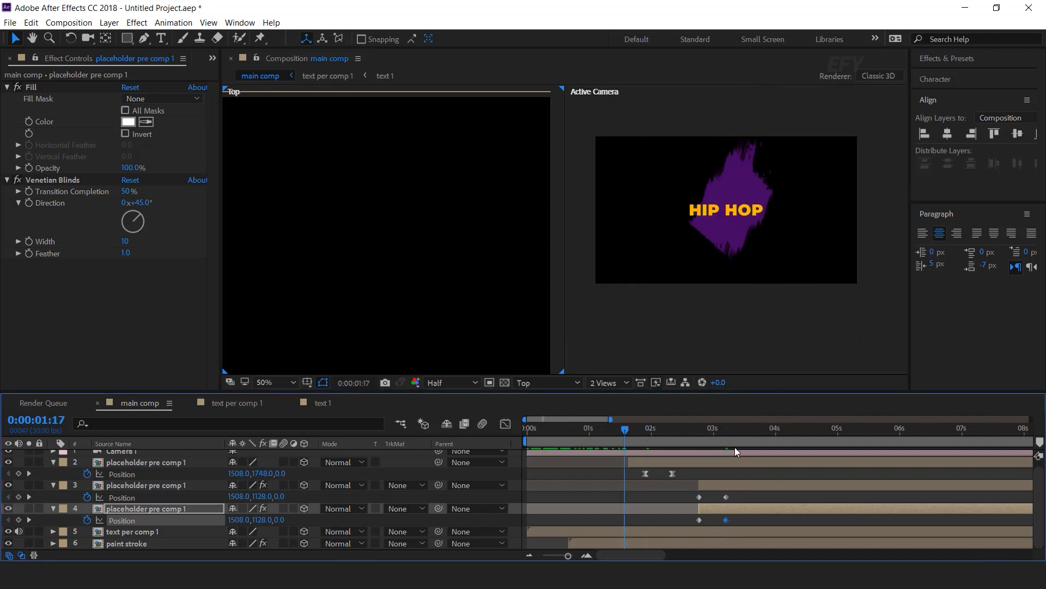
key("space")
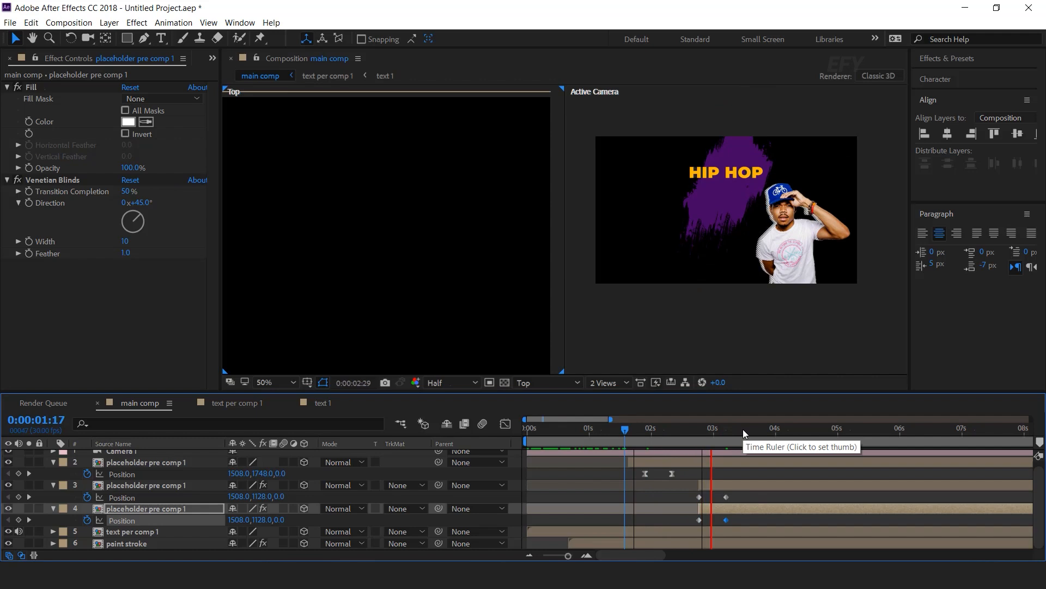
- Retime the two lower placeholder layers' position keyframes to about 0:00:02:20 and 0:00:02:28 and apply Easy Ease to them
left_click(714, 430)
scroll(714, 430, "up", 3)
left_click_drag(736, 489, 662, 526)
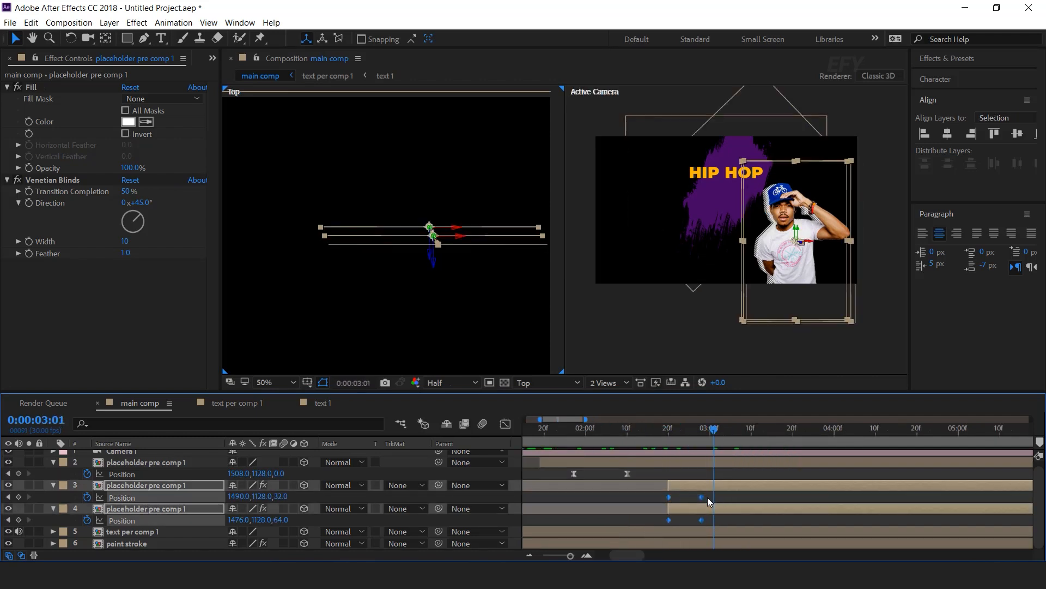
right_click(702, 495)
mouse_move(744, 486)
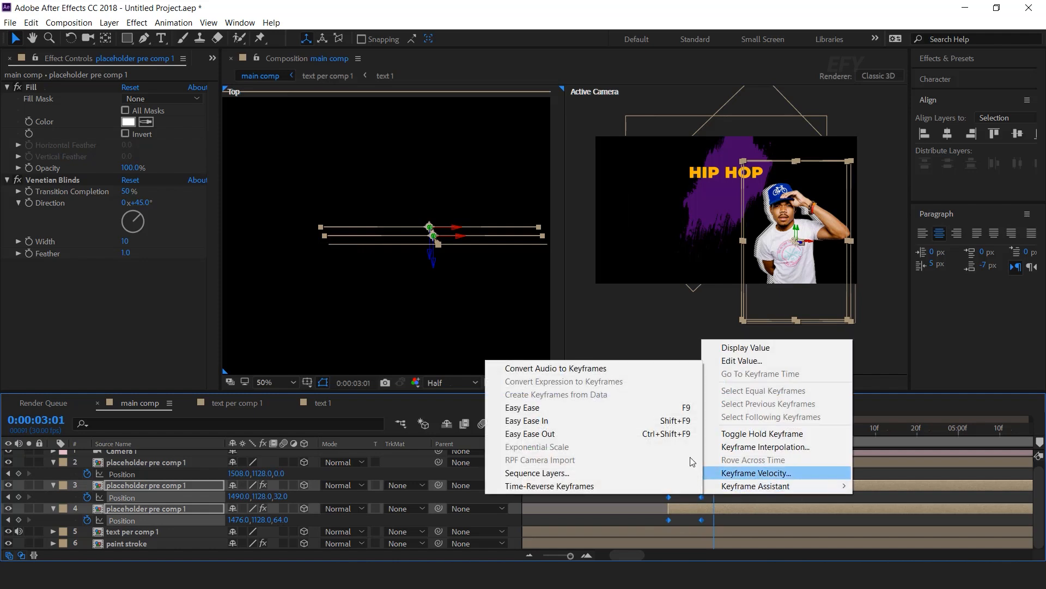
left_click(545, 408)
- Lengthen the incoming ease of the two lower placeholder layers' final position keyframes in the speed graph and preview the motion
left_click(506, 424)
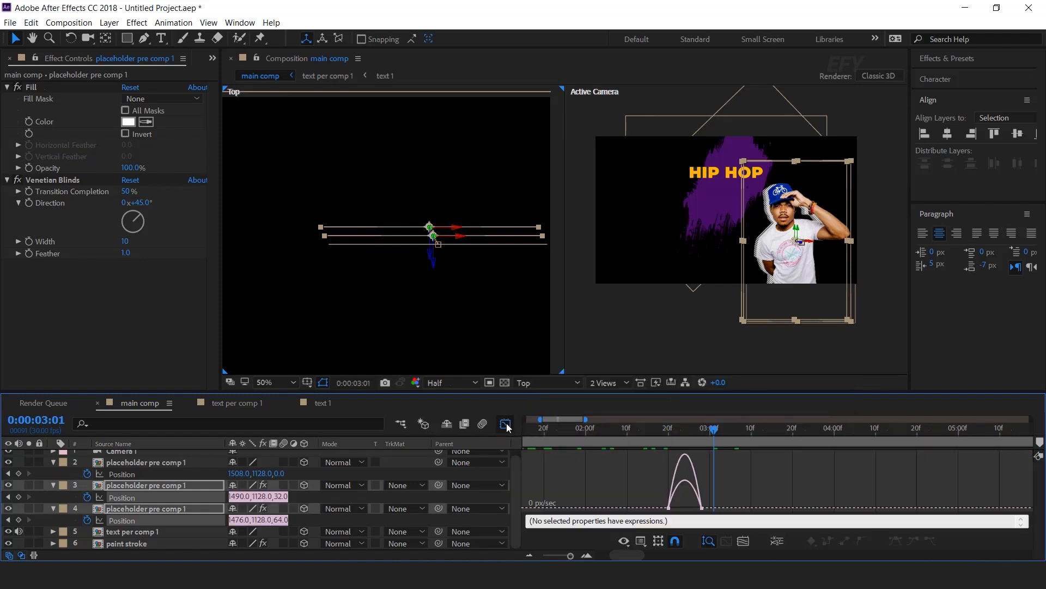
scroll(686, 504, "up", 3)
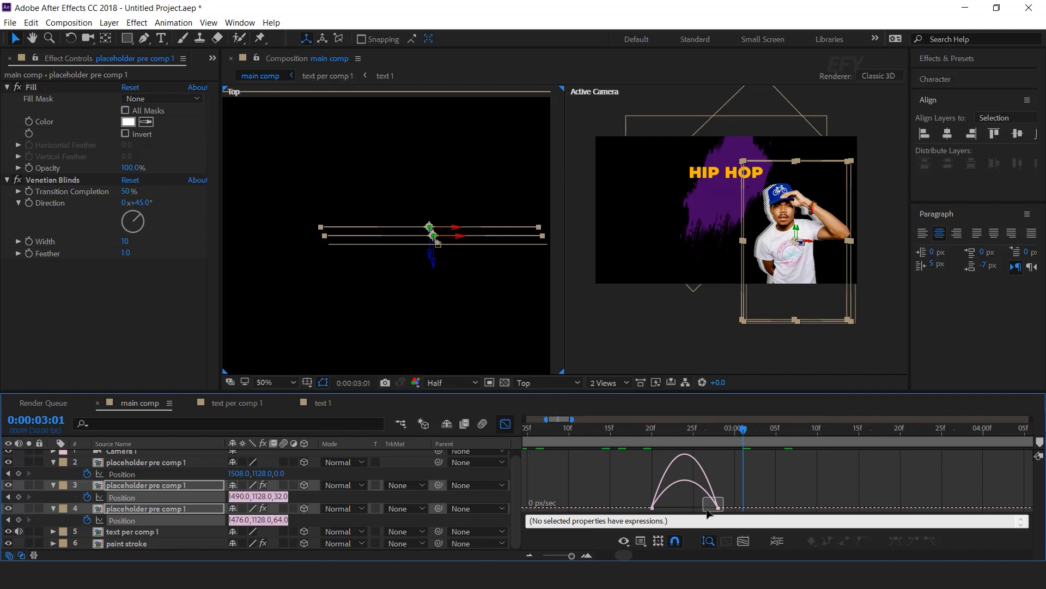
left_click_drag(707, 507, 685, 507)
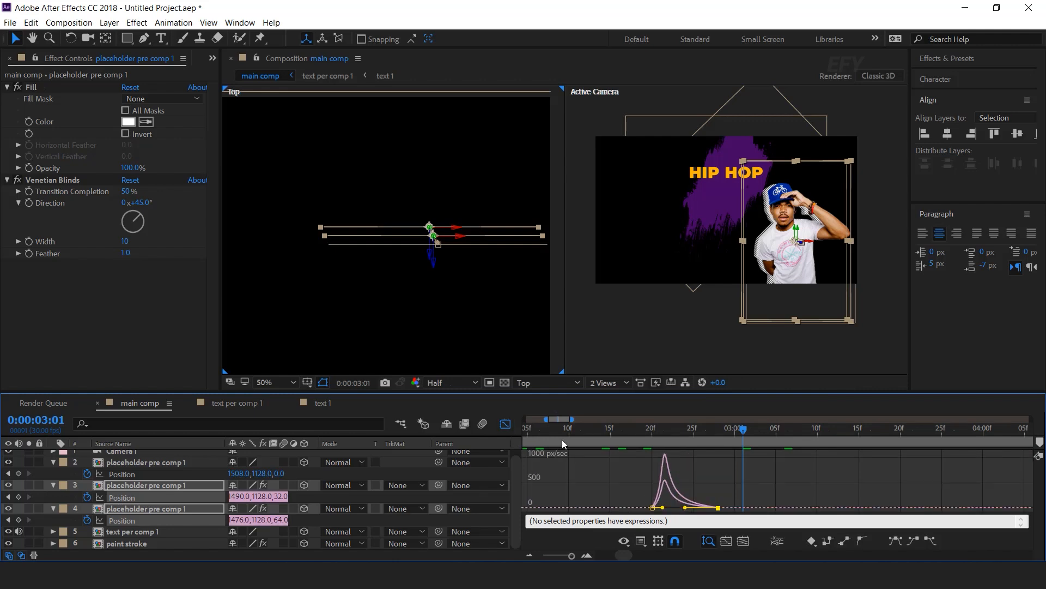
left_click(505, 424)
key("space")
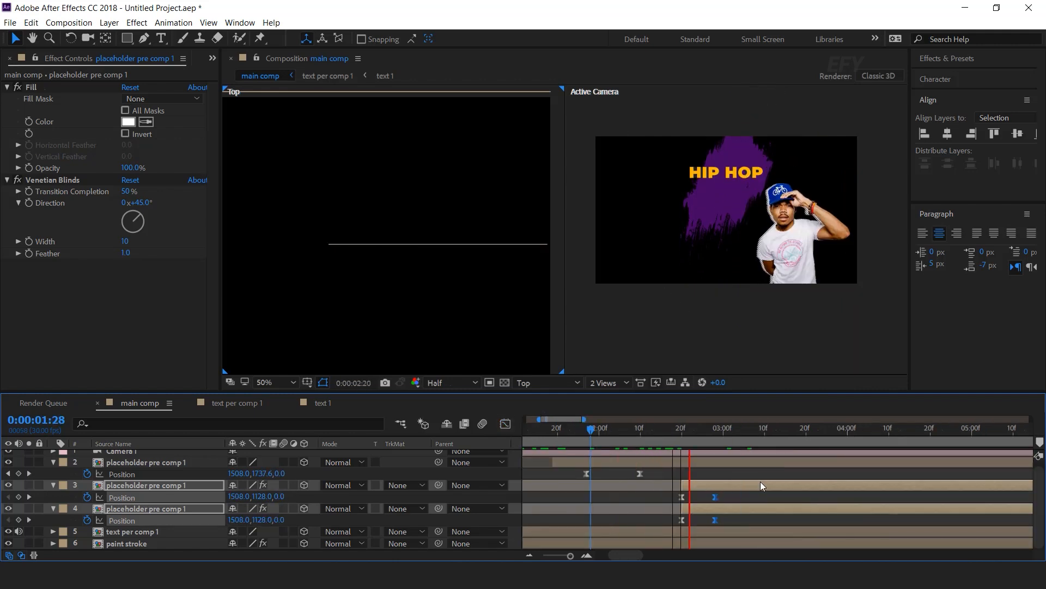
- Add a scale keyframe to the uppermost placeholder layer at 0:00:02:20
left_click(685, 430)
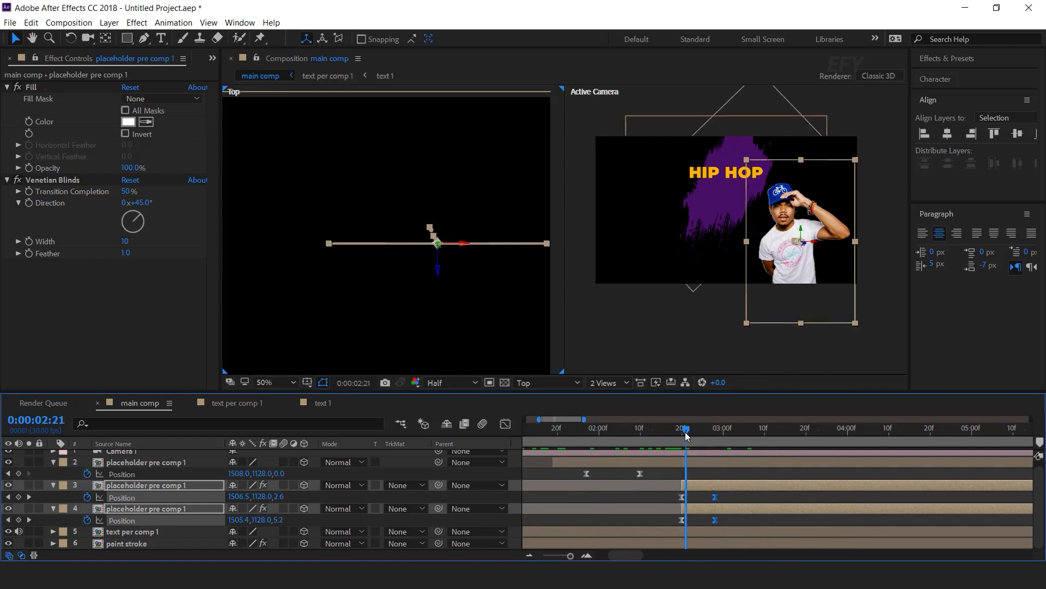
left_click(683, 433)
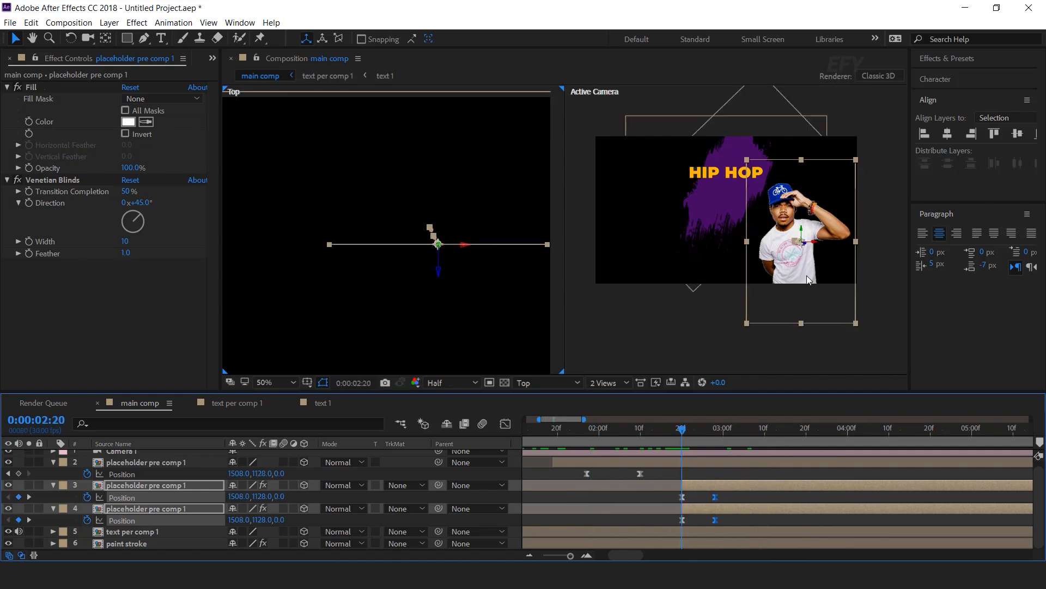
left_click(692, 465)
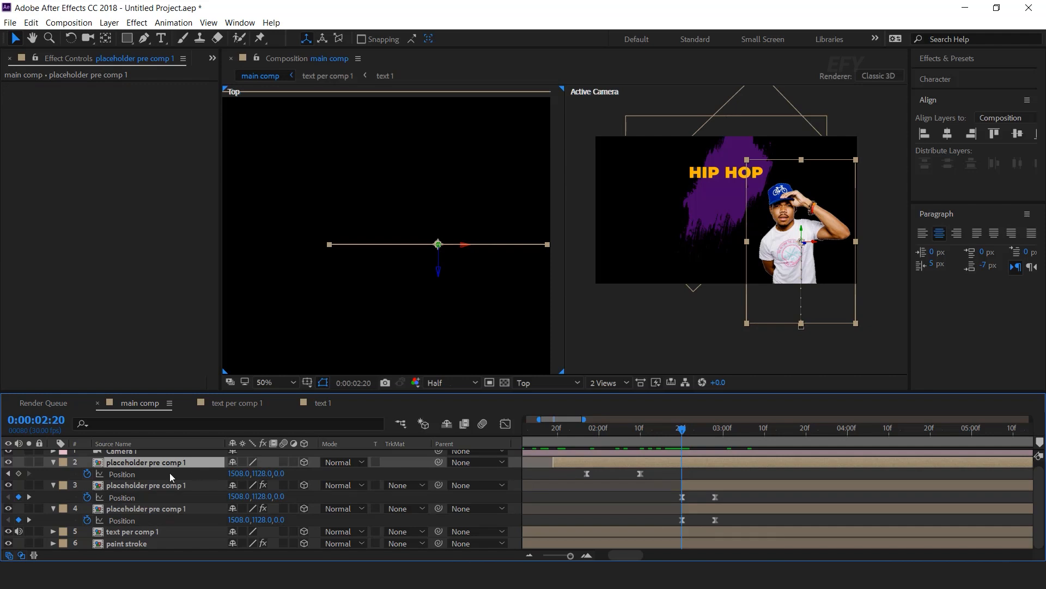
key("s")
left_click(87, 474)
key("s")
scroll(688, 486, "up", 2)
- Set the uppermost placeholder layer's scale to 105% at 0:00:02:28 and preview the animation
left_click_drag(669, 429, 742, 431)
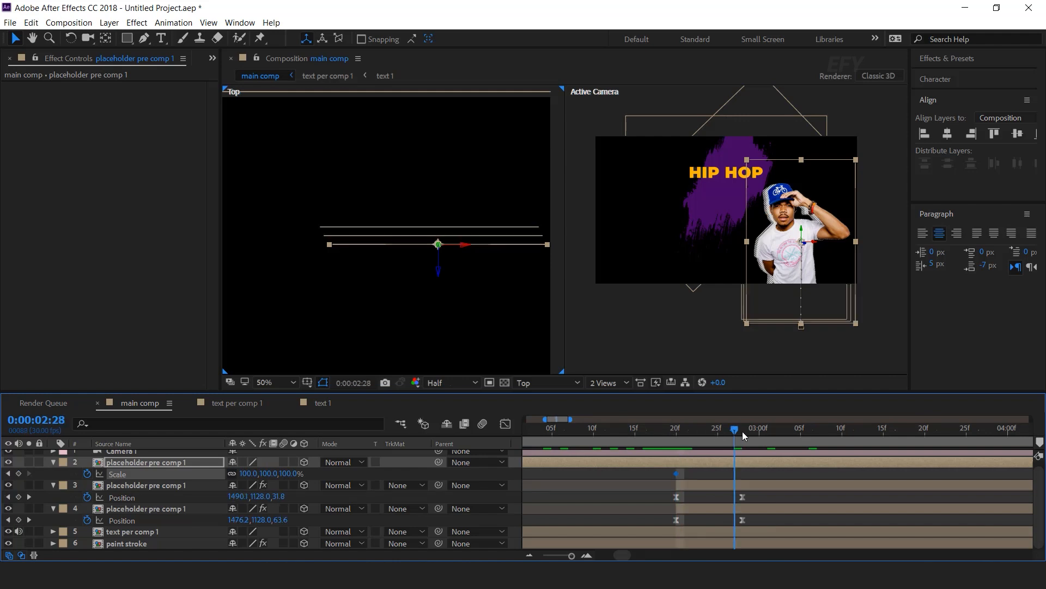
left_click(746, 464)
left_click(292, 473)
type("105")
key("Return")
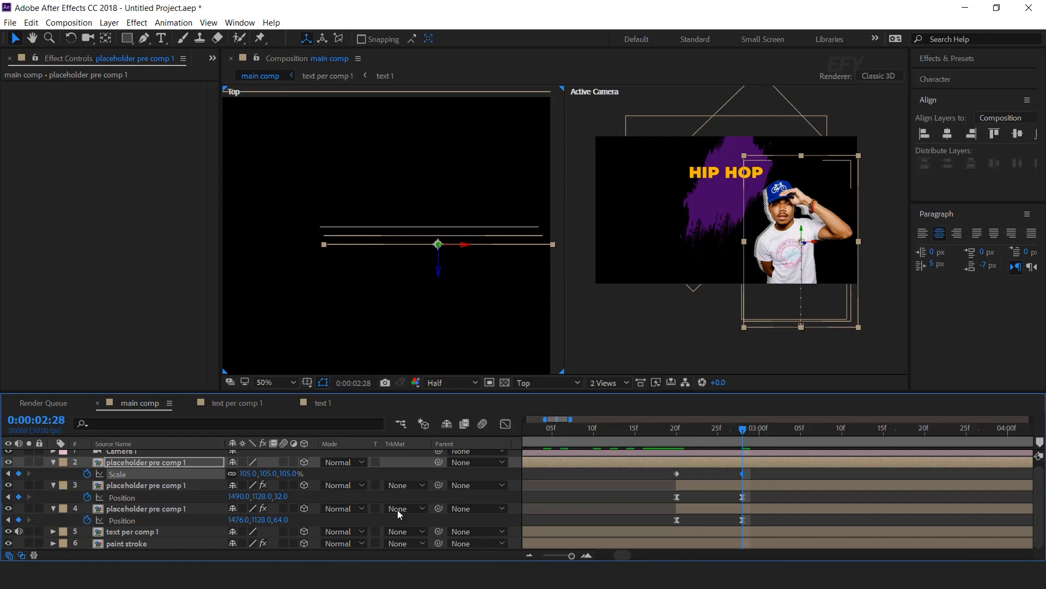
left_click(663, 430)
key("space")
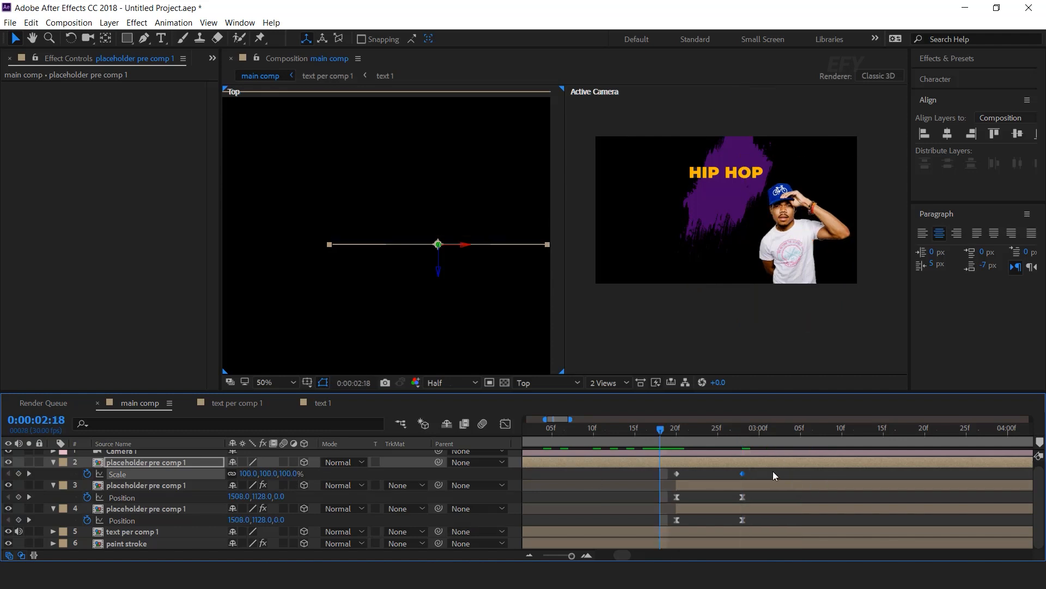
- Apply Easy Ease to both scale keyframes of the uppermost placeholder layer
key("space")
key("Page_Down")
left_click_drag(757, 471, 664, 479)
right_click(742, 473)
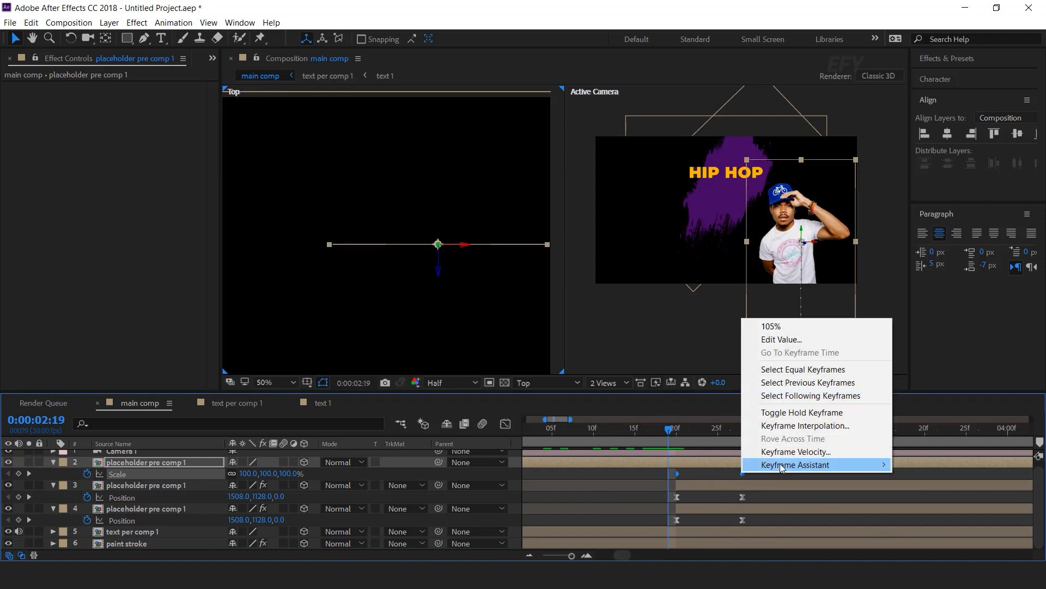
mouse_move(782, 466)
left_click(556, 387)
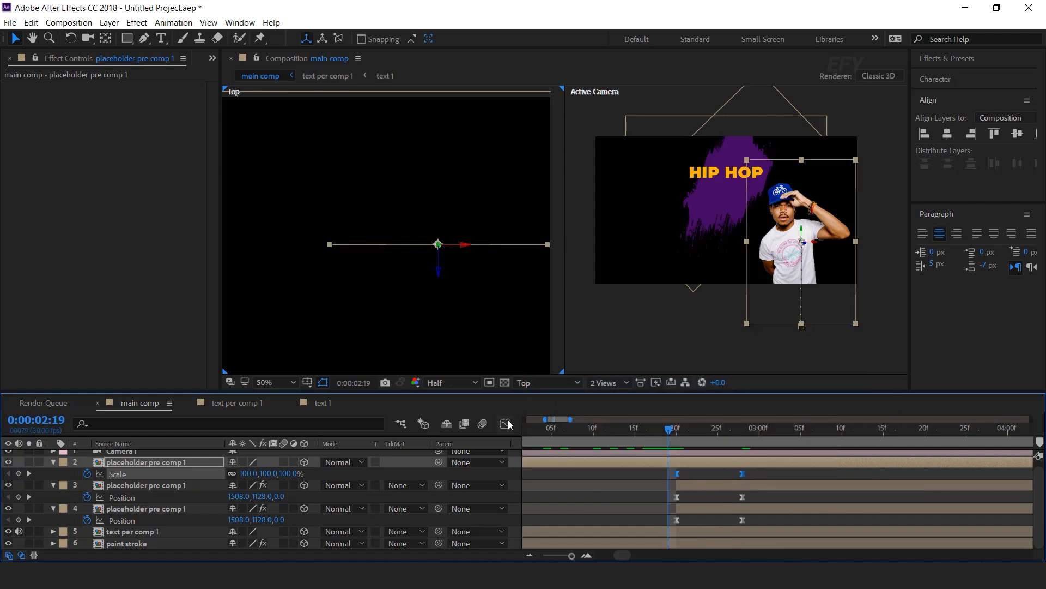
- Lengthen the incoming ease of the final scale keyframe in the speed graph and preview the motion
left_click(505, 423)
left_click(743, 508)
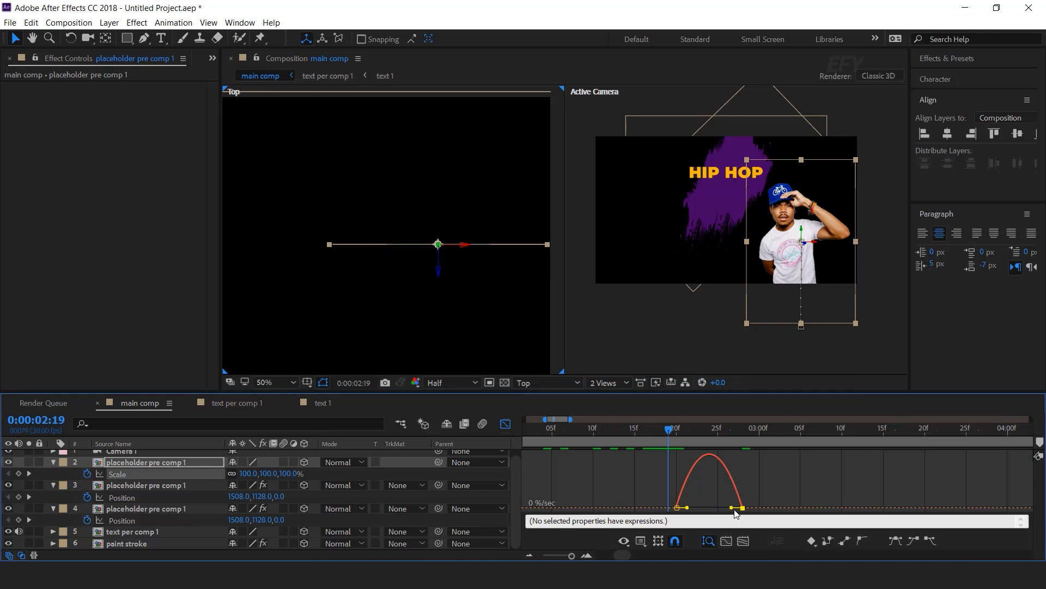
left_click_drag(731, 507, 709, 507)
left_click(506, 423)
left_click_drag(664, 431, 651, 433)
key("space")
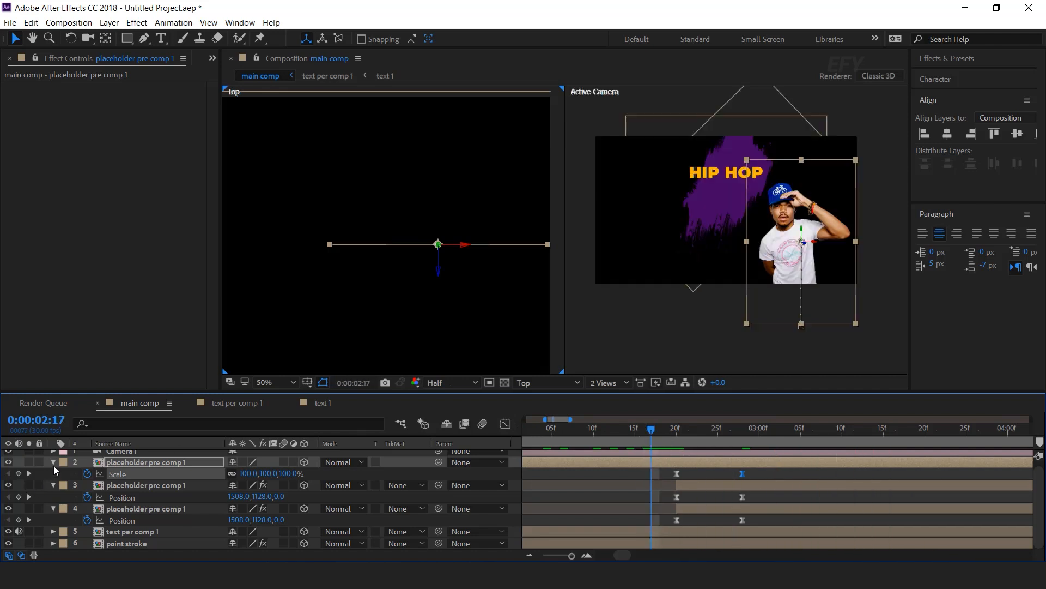
- Collapse the placeholder layers' properties, switch back to a single view and preview the whole animation
left_click(53, 463)
left_click(53, 478)
left_click(53, 489)
left_click(331, 538)
left_click(609, 382)
left_click(619, 399)
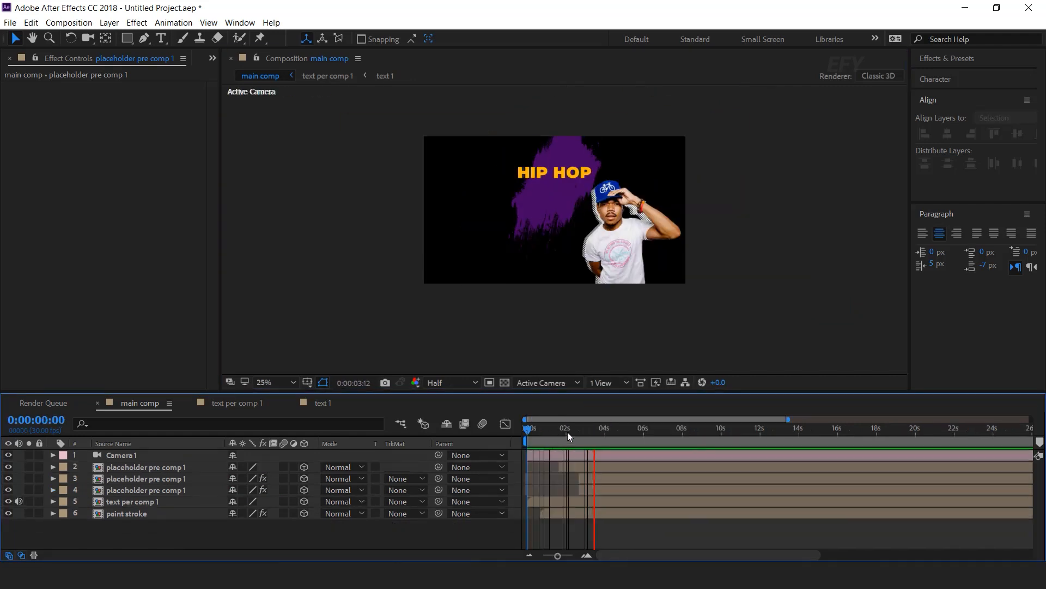
key("space")
left_click(616, 431)
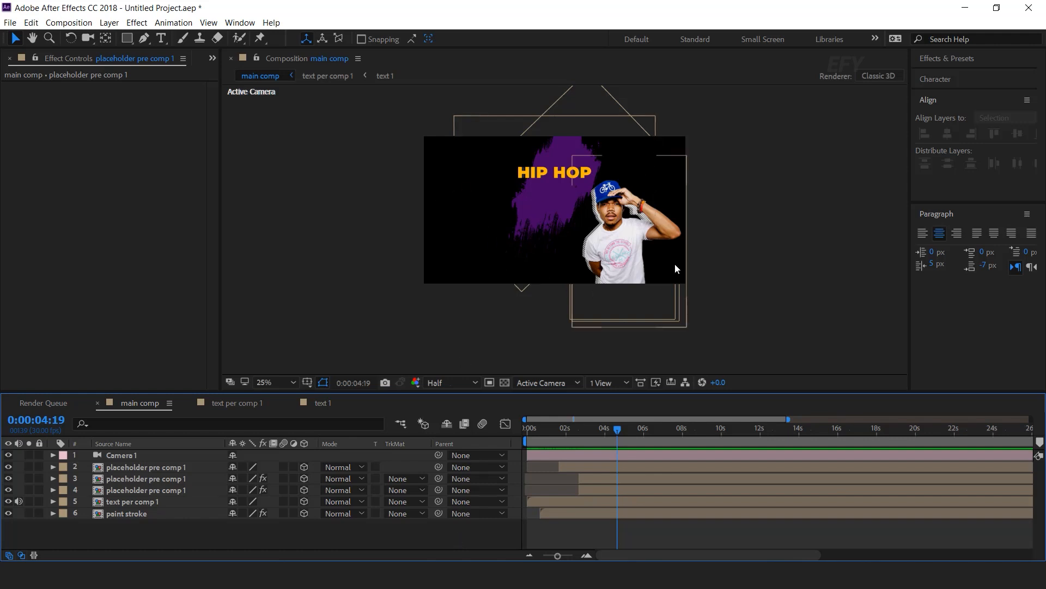
- Add Splatter 03.mov from the elements folder to the main comp, between the lowest placeholder layer and text per comp 1
key("ctrl+0")
left_click(50, 285)
left_click(34, 195)
left_click(6, 195)
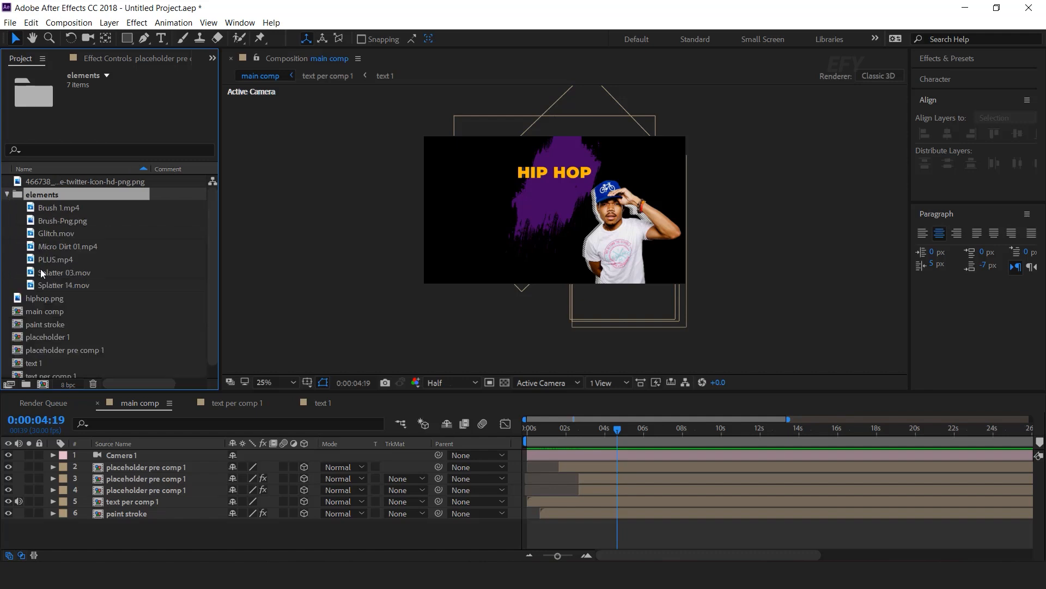
left_click_drag(66, 276, 181, 498)
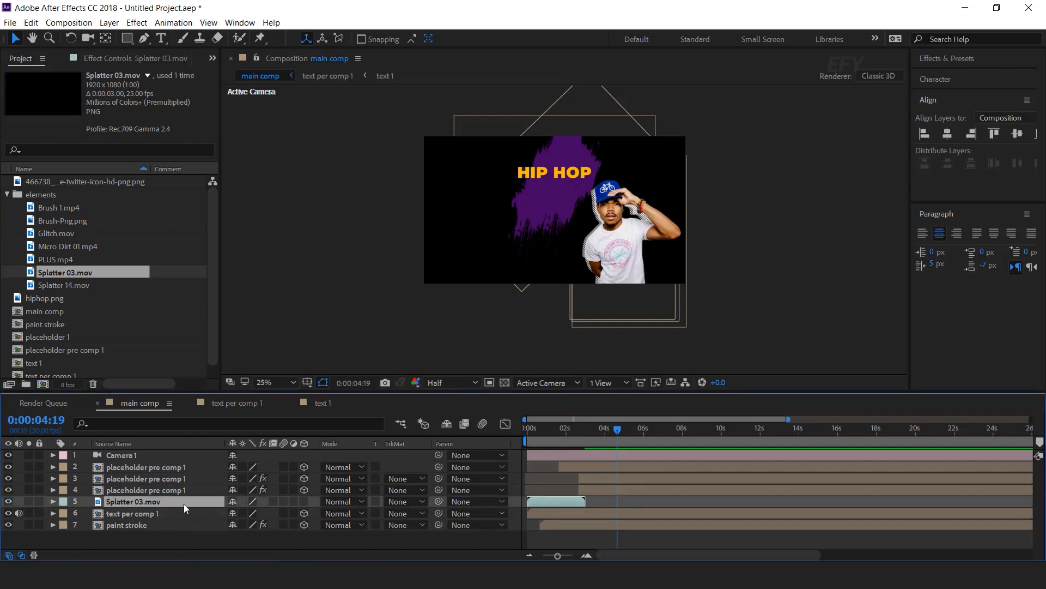
- Shift the Splatter 03 clip to start at about 0:00:02:10 and place the splatter behind the man's raised elbow
left_click_drag(551, 505, 596, 493)
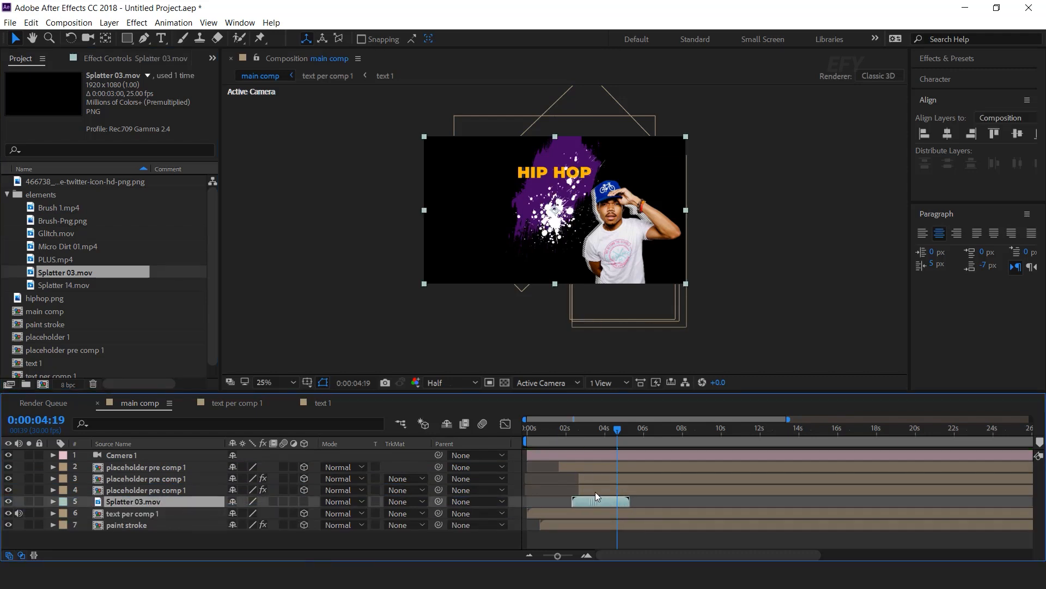
left_click_drag(571, 433, 603, 432)
left_click_drag(554, 210, 647, 249)
left_click(607, 499)
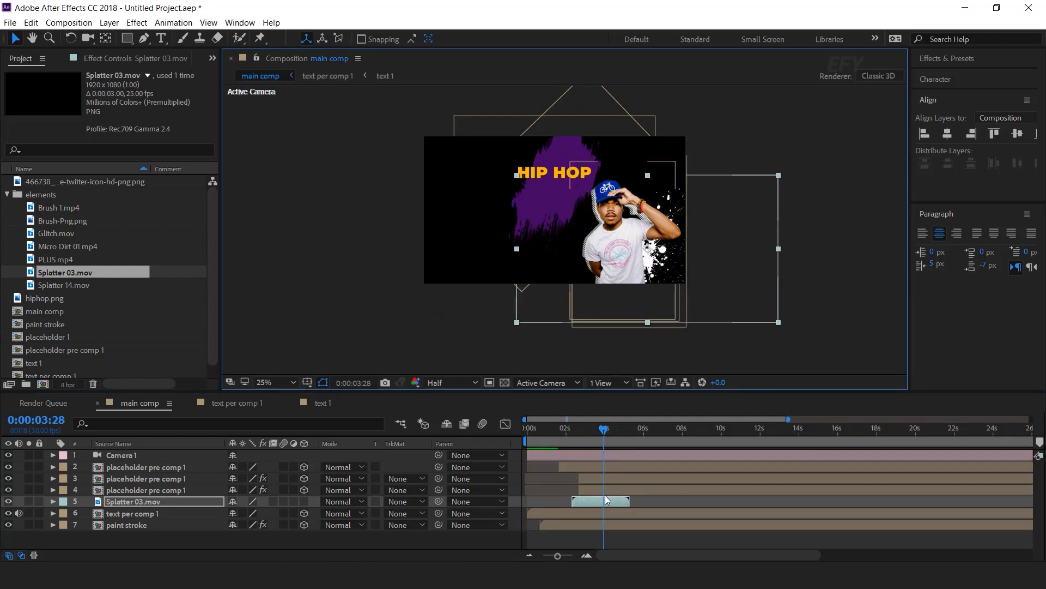
- Make Splatter 03 a 3D layer and, in a two-view layout, reposition it in depth behind the three placeholder layers
left_click(304, 501)
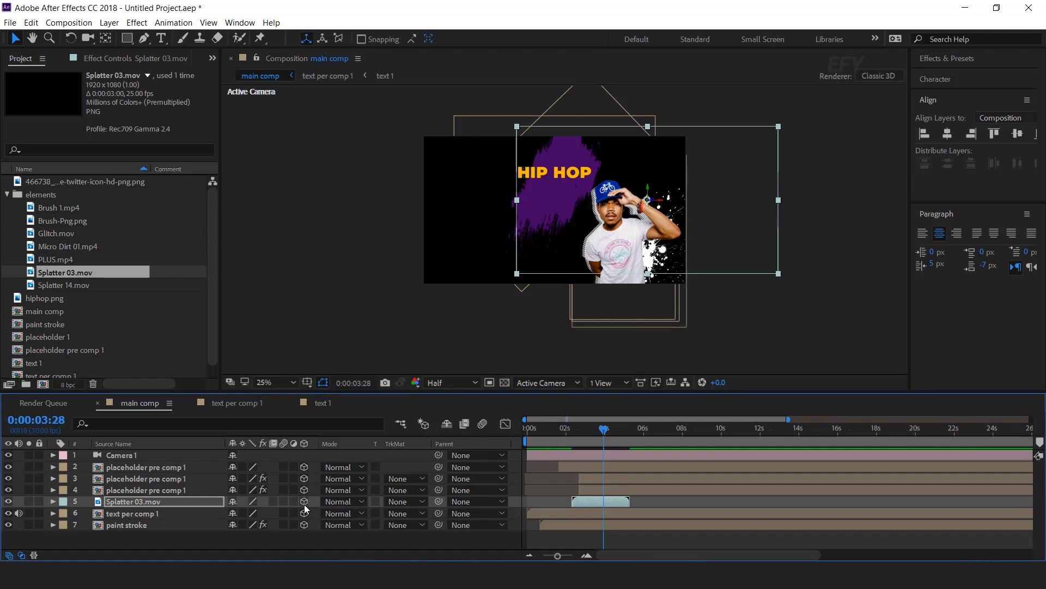
left_click_drag(726, 215, 729, 279)
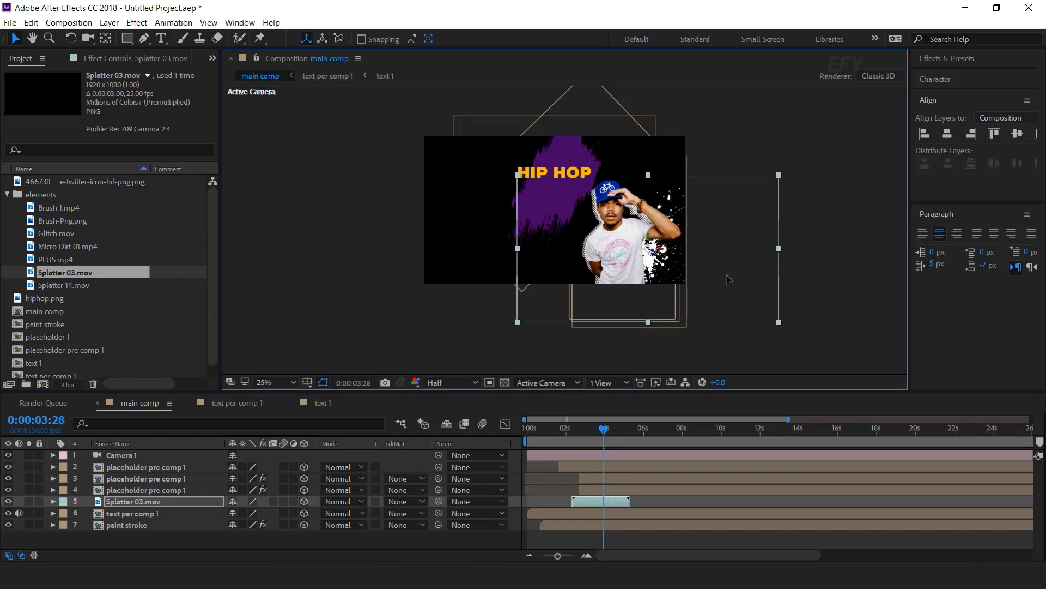
left_click(612, 384)
left_click(621, 412)
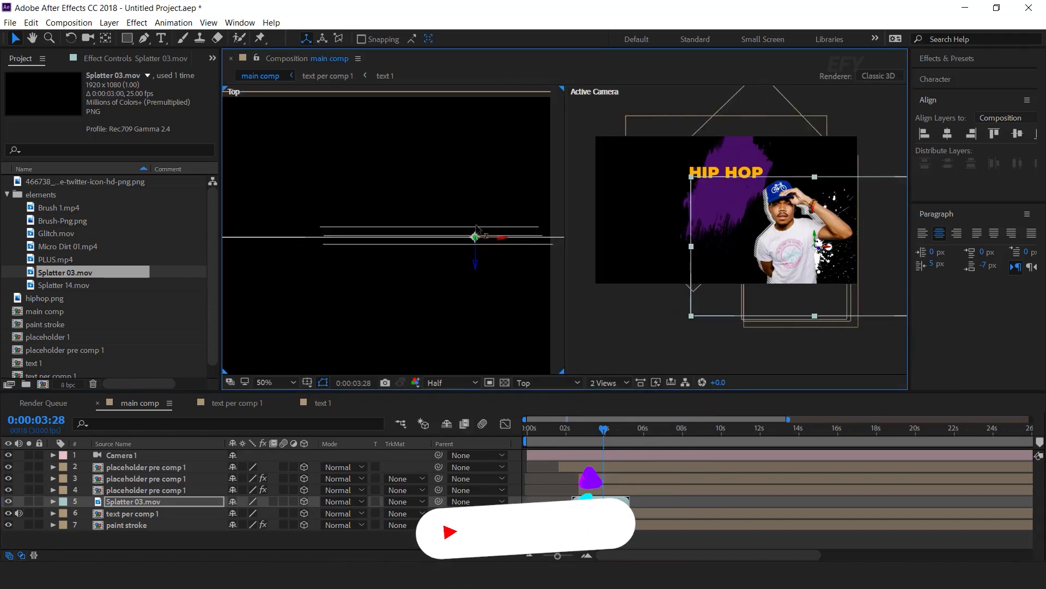
scroll(796, 255, "down", 1)
scroll(797, 255, "up", 1)
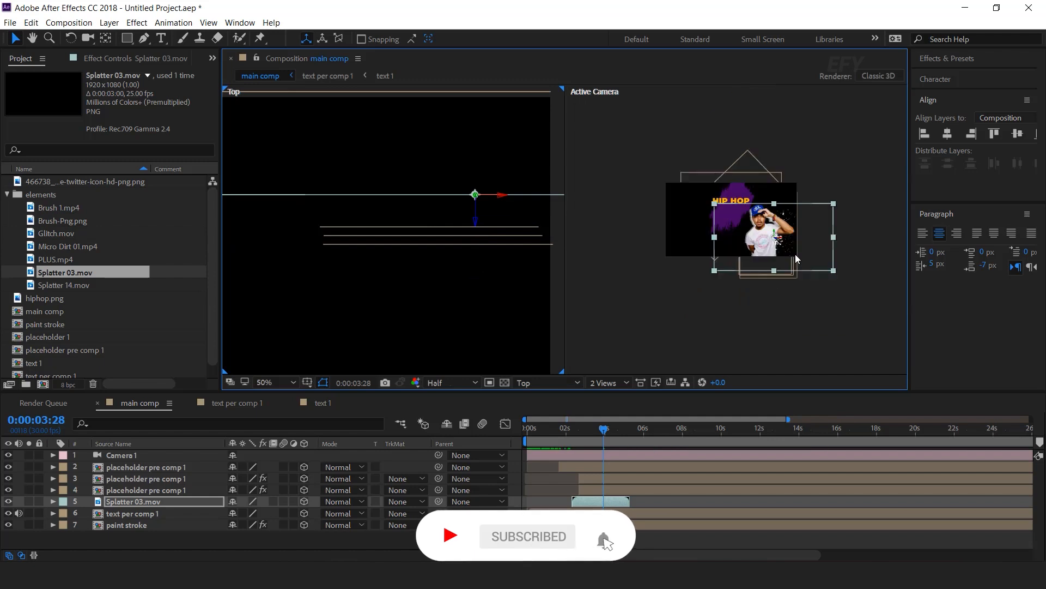
mouse_move(828, 261)
left_mouse_down()
mouse_move(776, 267)
mouse_move(846, 267)
left_mouse_up()
- Apply a Fill effect to the Splatter 03 layer and sample its colour from the yellow-orange HIP HOP title
left_click(133, 501)
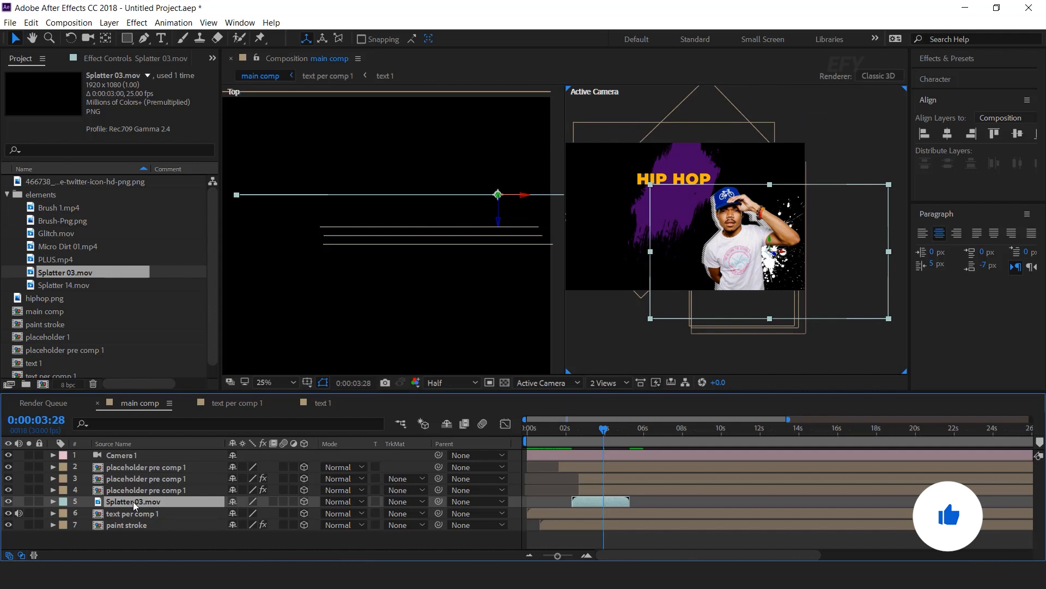
key("ctrl+space")
type("fill")
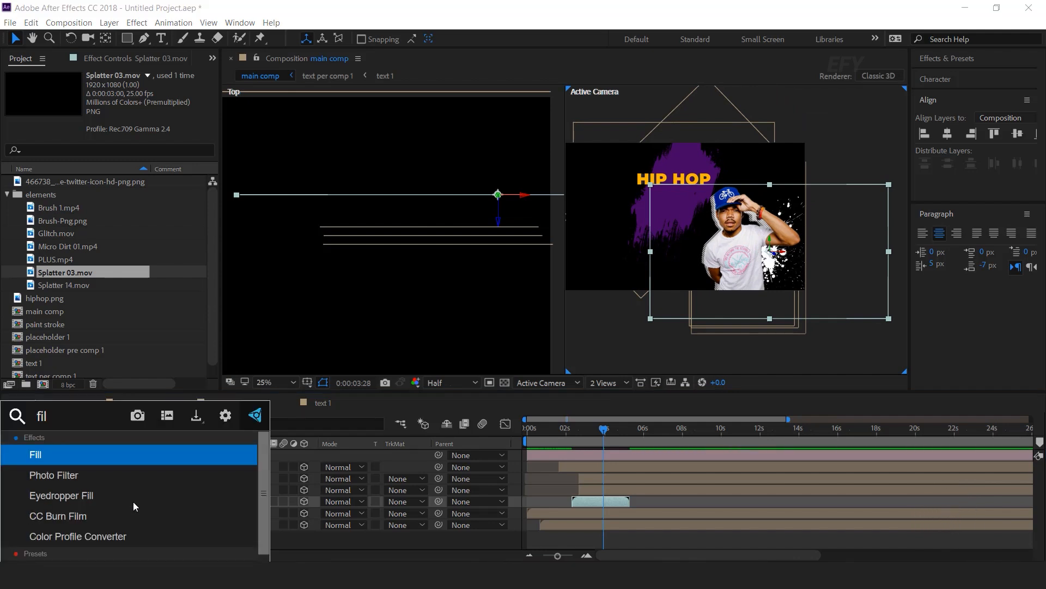
key("Return")
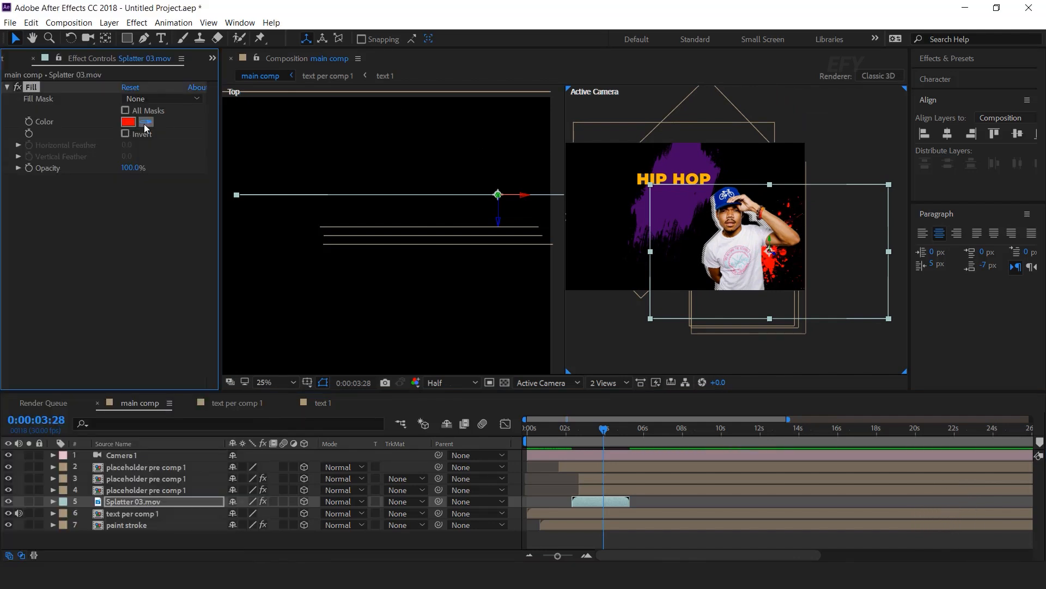
left_click(703, 172)
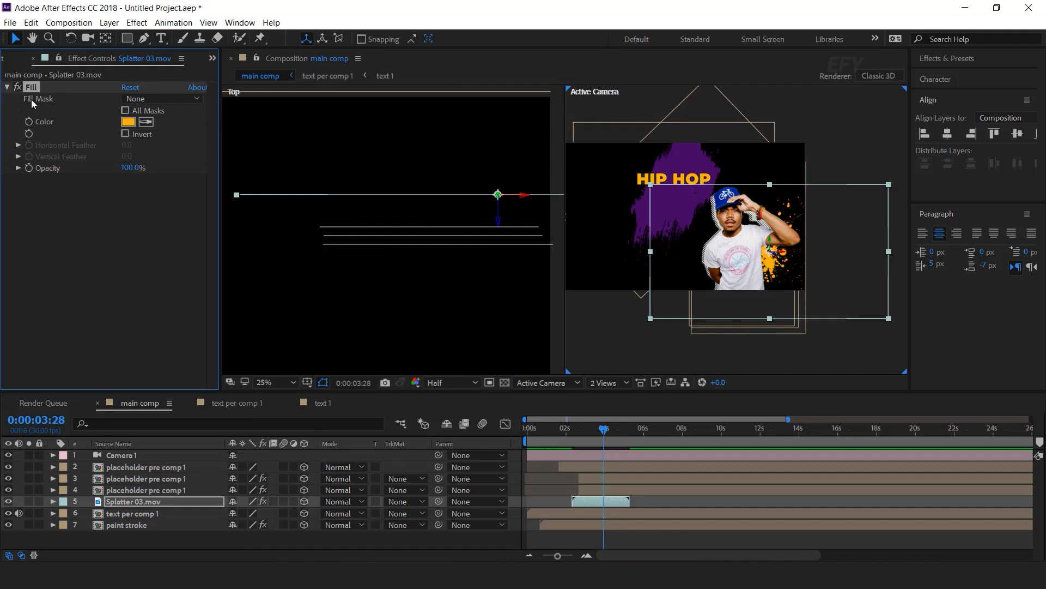
- Enable time remapping on the Splatter 03 layer and extend it to the end of the composition
left_click(140, 502)
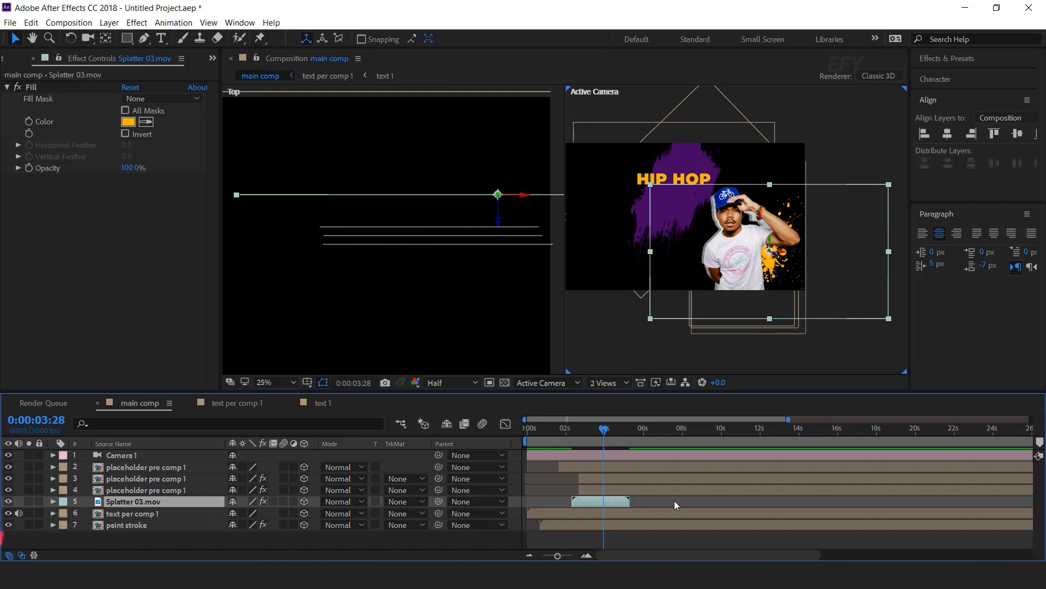
right_click(589, 501)
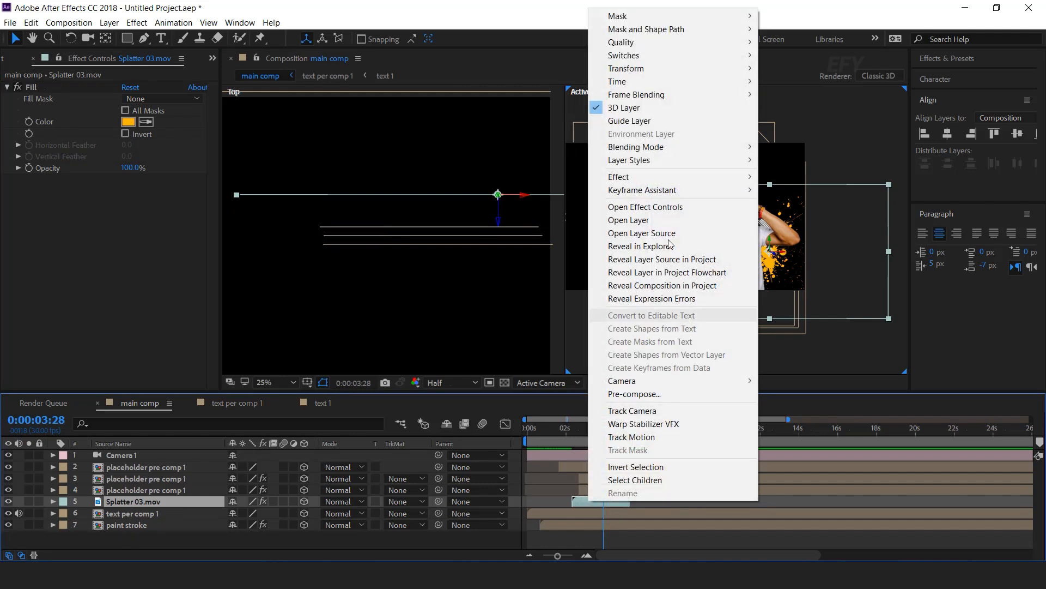
mouse_move(681, 82)
left_click(861, 82)
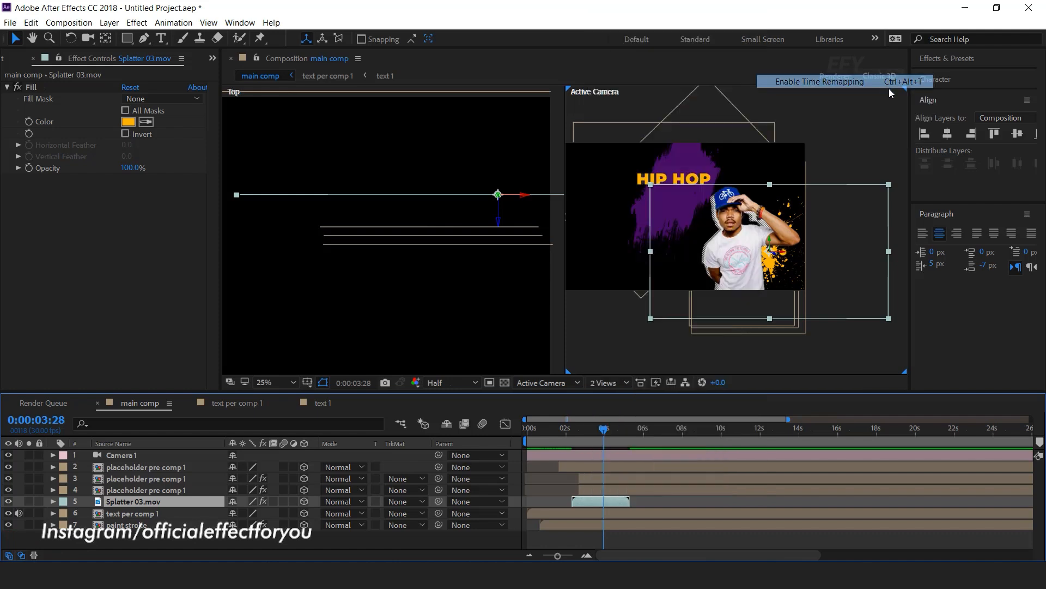
key("minus")
key("minus")
left_click_drag(581, 501, 1033, 501)
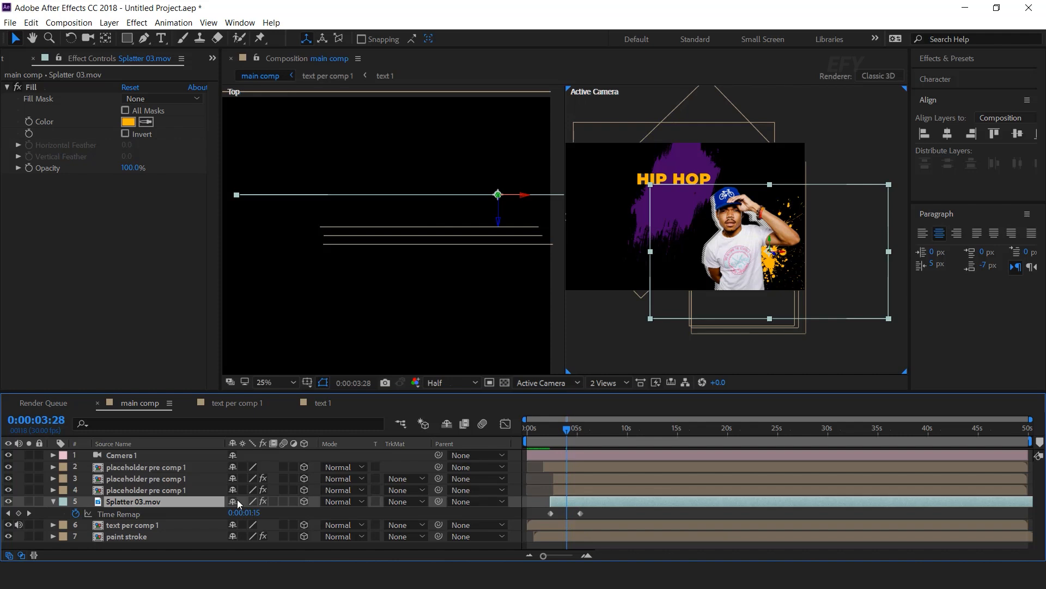
- Duplicate the Splatter 03 layer, then rotate the copy and place it on the other side of the man
left_click(53, 501)
key("ctrl+d")
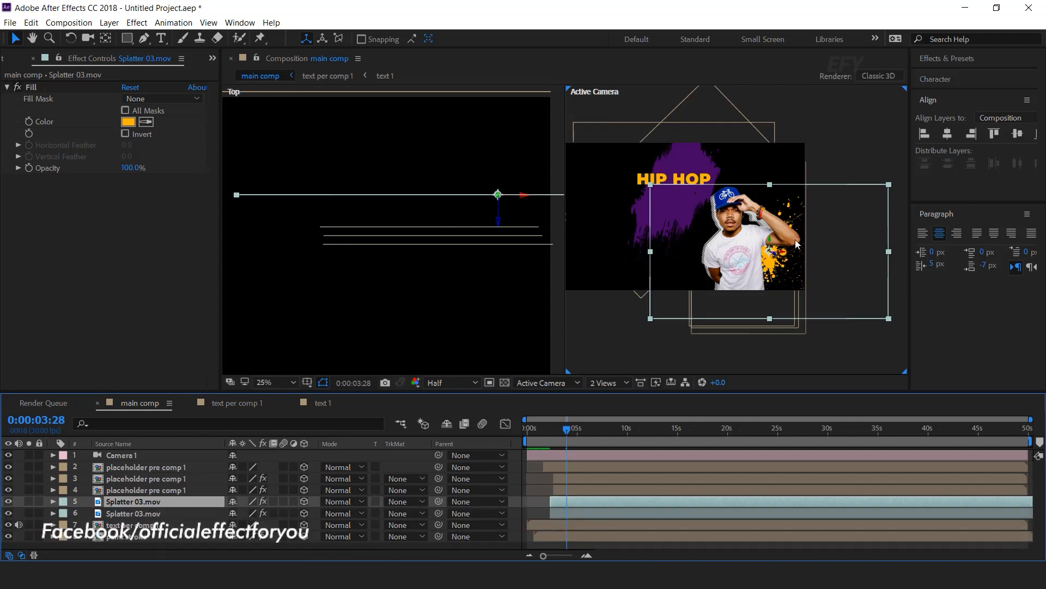
left_click_drag(888, 187, 751, 297)
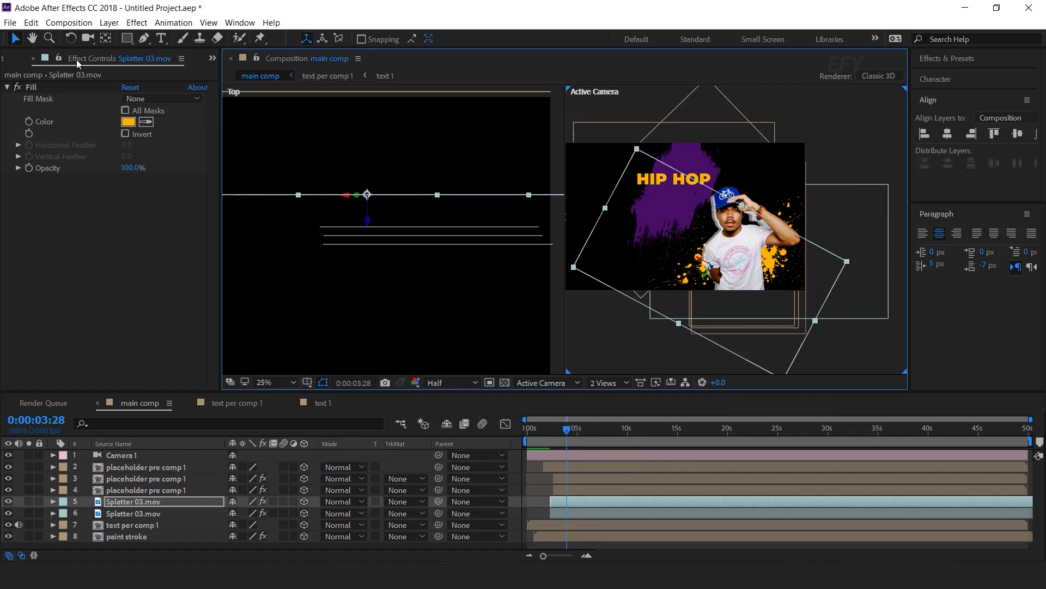
- Add Splatter 14.mov from the elements folder to the main comp, directly below the placeholder layers
key("ctrl+0")
left_click(76, 286)
left_click_drag(31, 289, 175, 499)
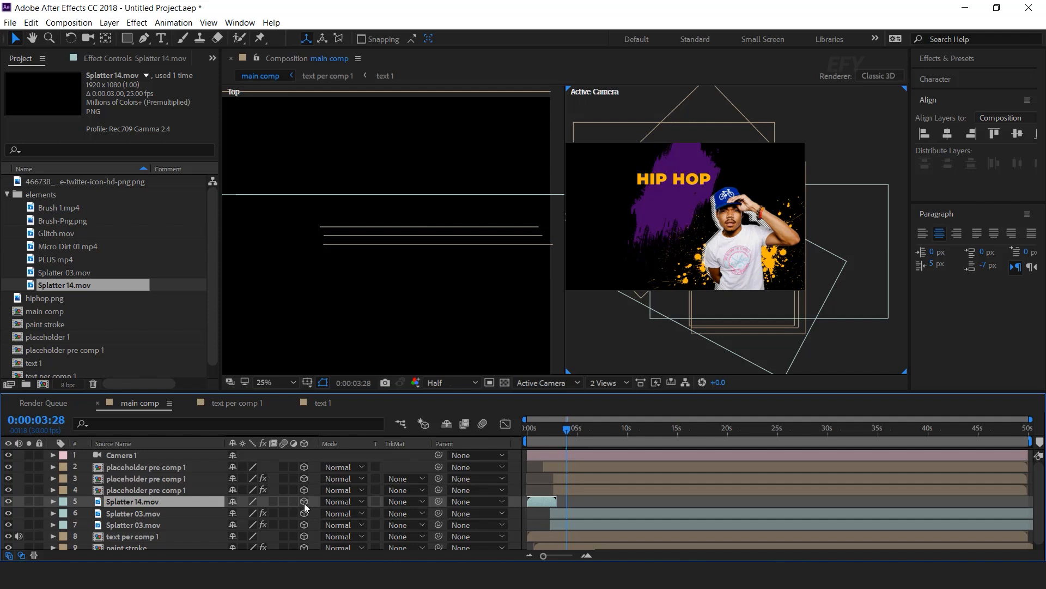
- Shift the Splatter 14 layer to start at about 2.5 s, enable its time remapping and extend it to the composition's end
key("comma")
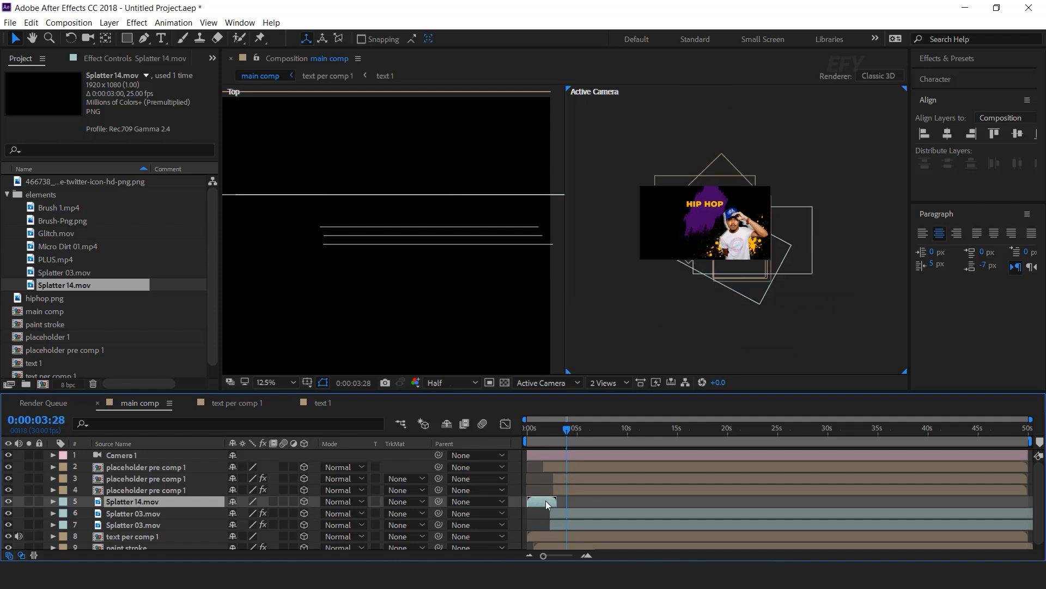
left_click_drag(558, 499, 570, 501)
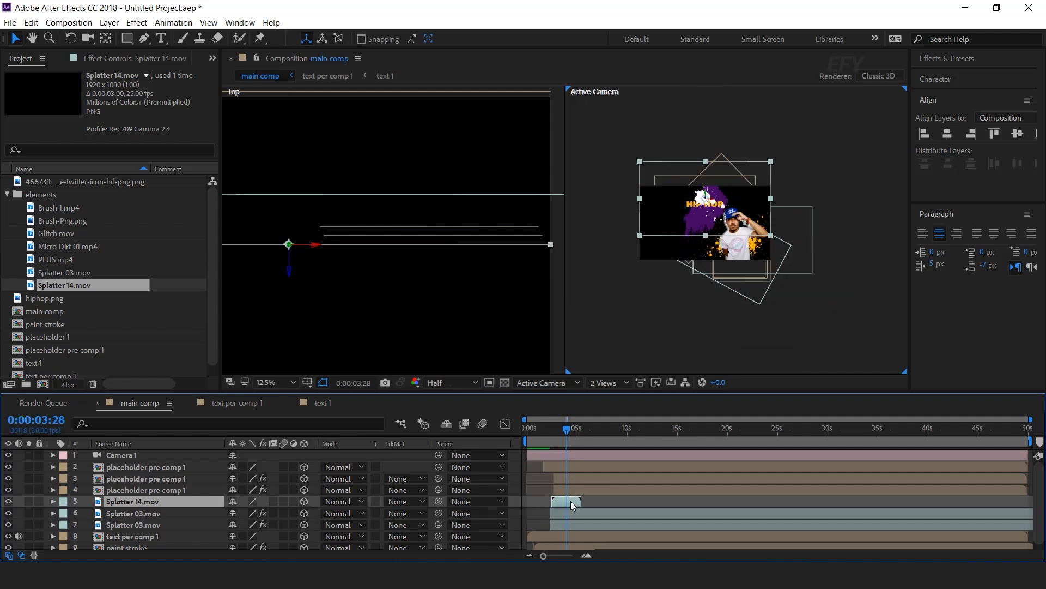
right_click(571, 501)
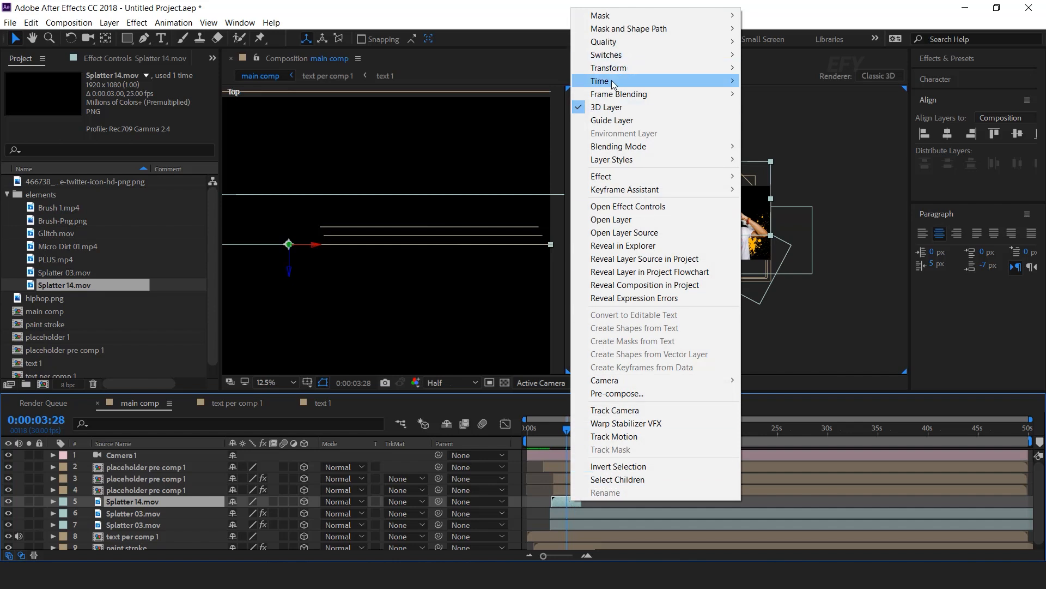
mouse_move(613, 83)
left_click(774, 80)
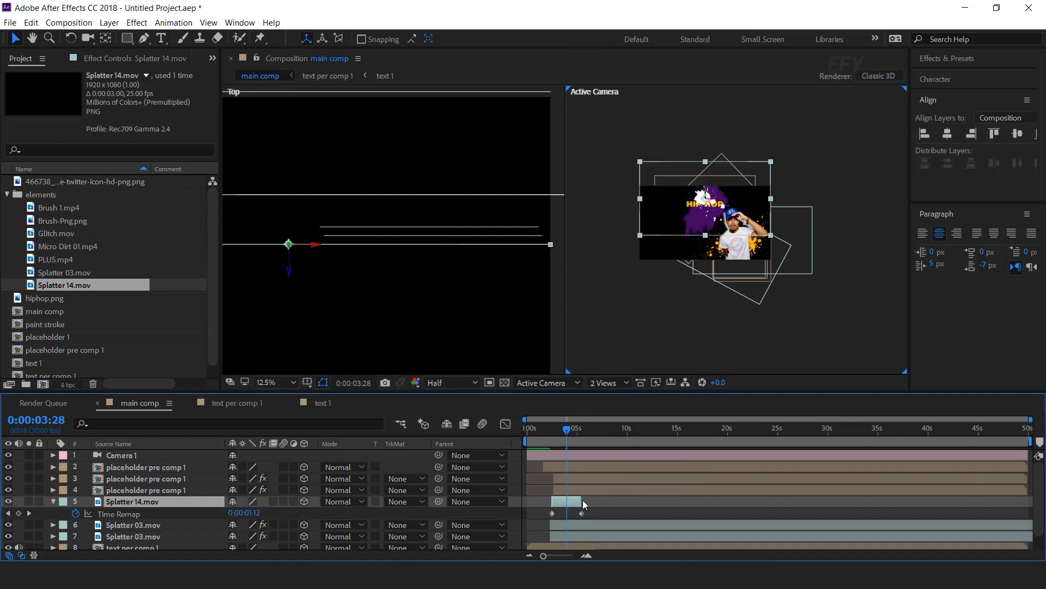
left_click_drag(582, 502, 1033, 501)
key("period")
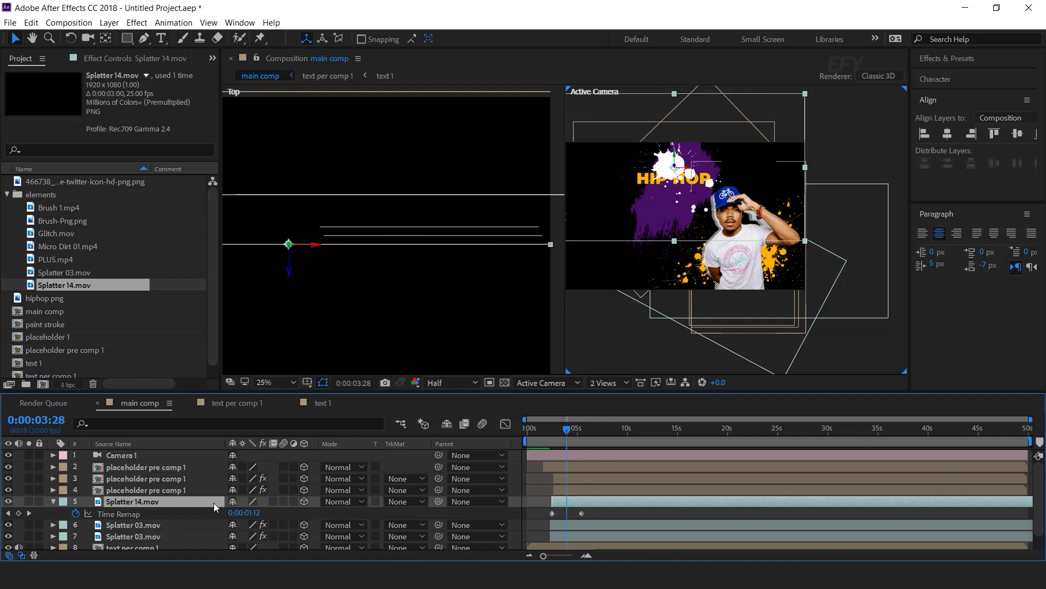
- Copy the yellow-orange Fill effect from a Splatter 03 layer onto the Splatter 14 layer
left_click(135, 526)
left_click(103, 60)
left_click(32, 86)
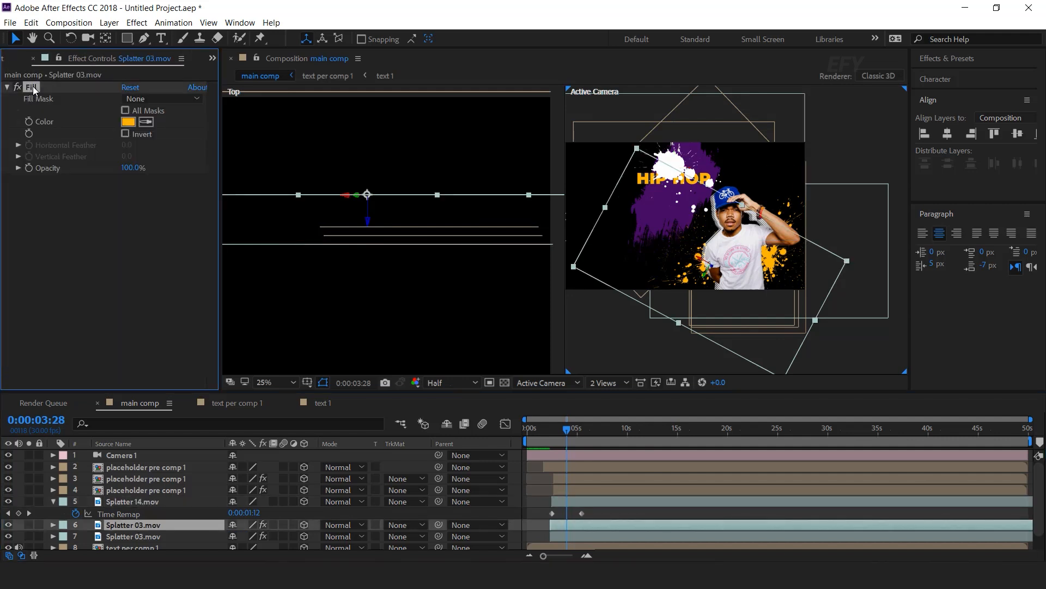
left_click(128, 500)
key("ctrl+v")
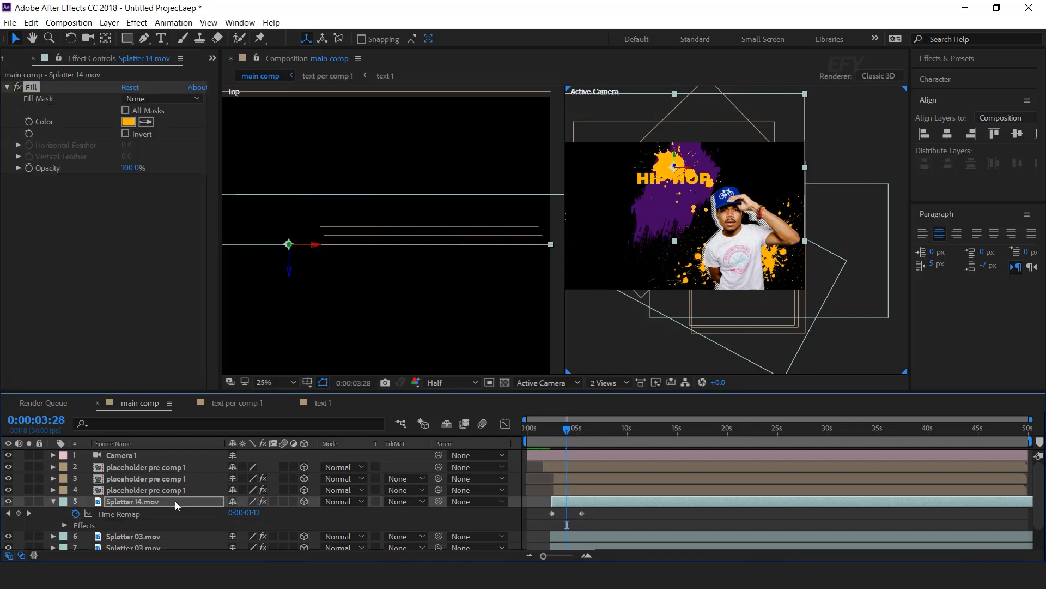
left_click(53, 502)
- Push the Splatter 14 layer back in depth and place it beside the HIP HOP title, on the side away from the man
key("=")
left_click_drag(293, 276, 312, 163)
key("comma")
key("comma")
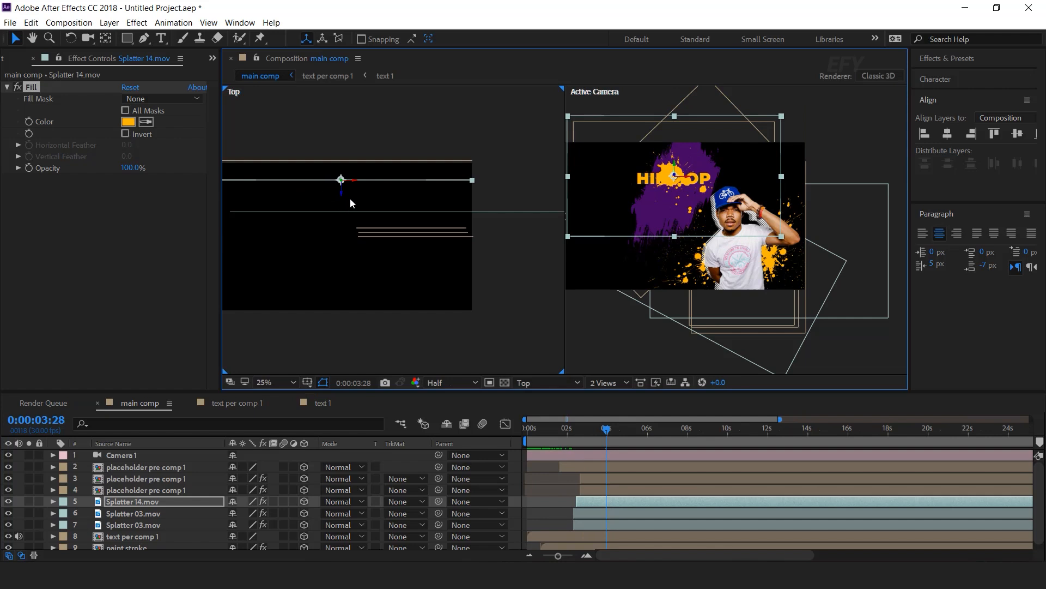
left_click_drag(691, 207, 638, 203)
- Shift the Splatter 14 layer earlier so it starts at about 1.3 s, previewing its timing against the purple paint stroke
key("Home")
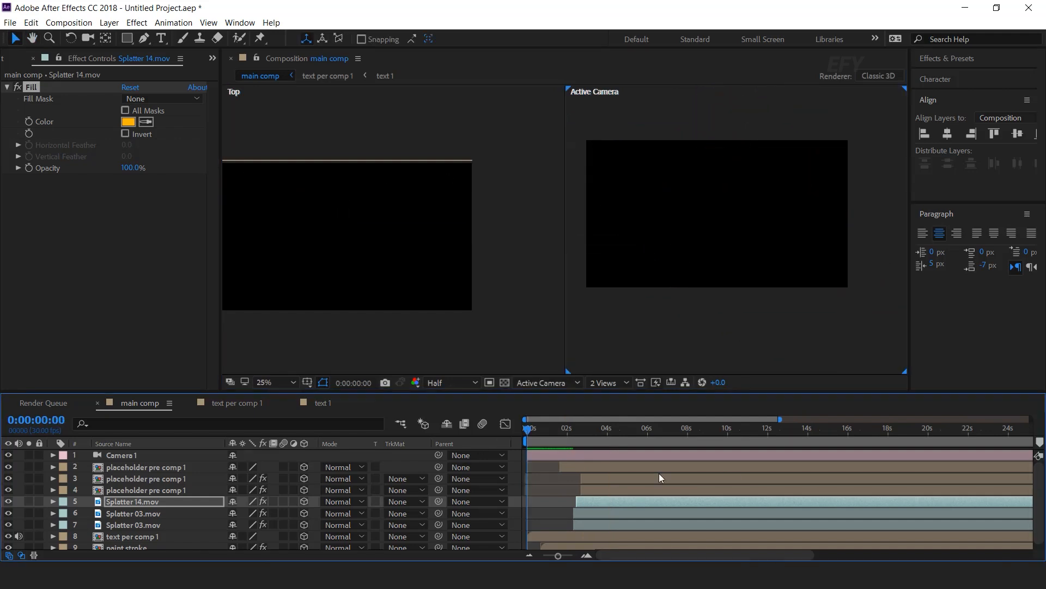
key("space")
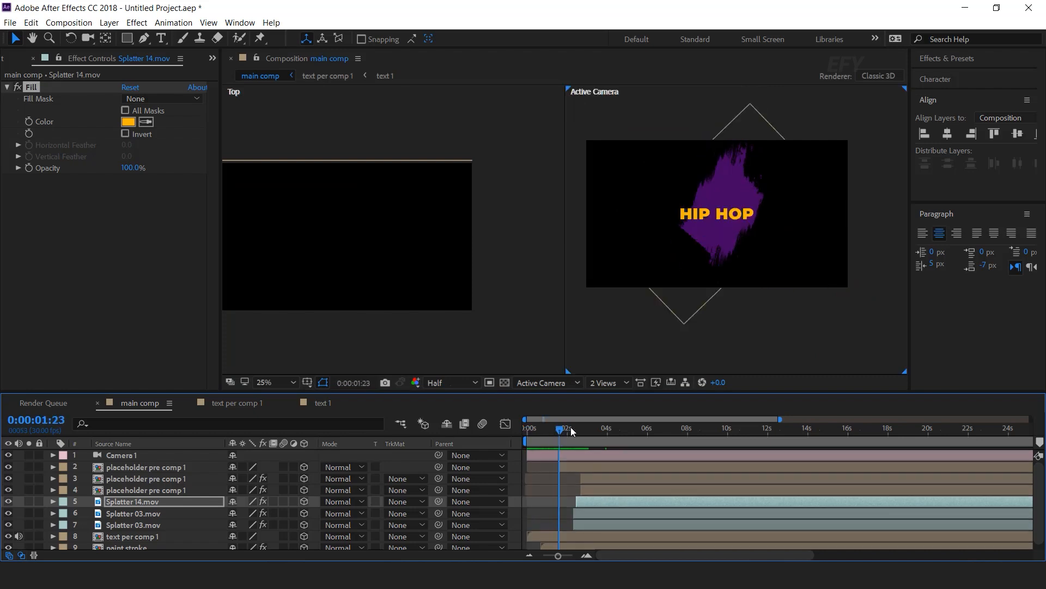
left_click_drag(601, 501, 594, 498)
key("space")
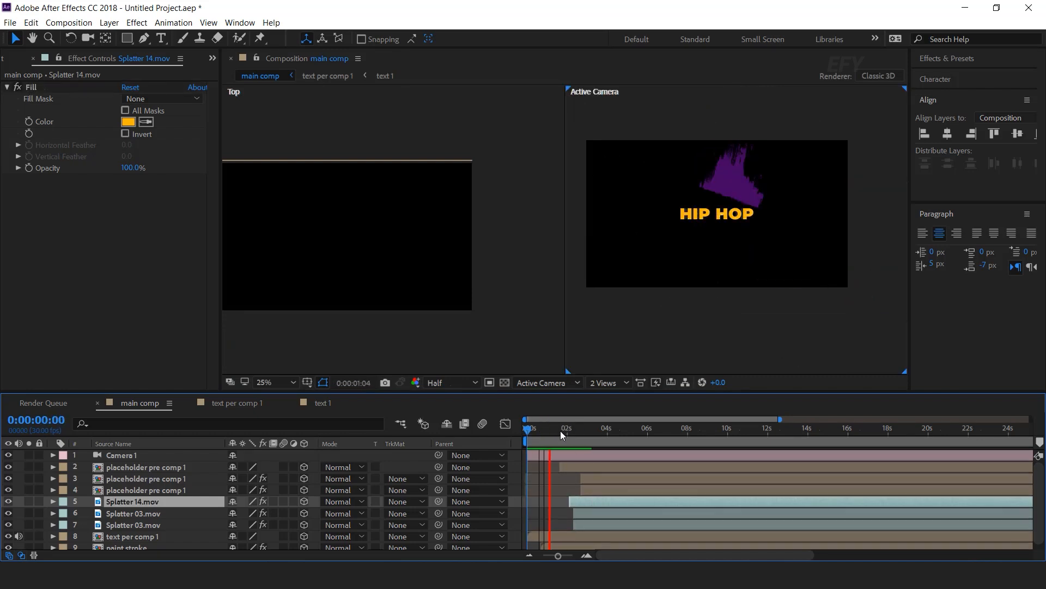
left_click_drag(559, 430, 566, 433)
left_click_drag(583, 503, 580, 505)
left_click(556, 431)
key("space")
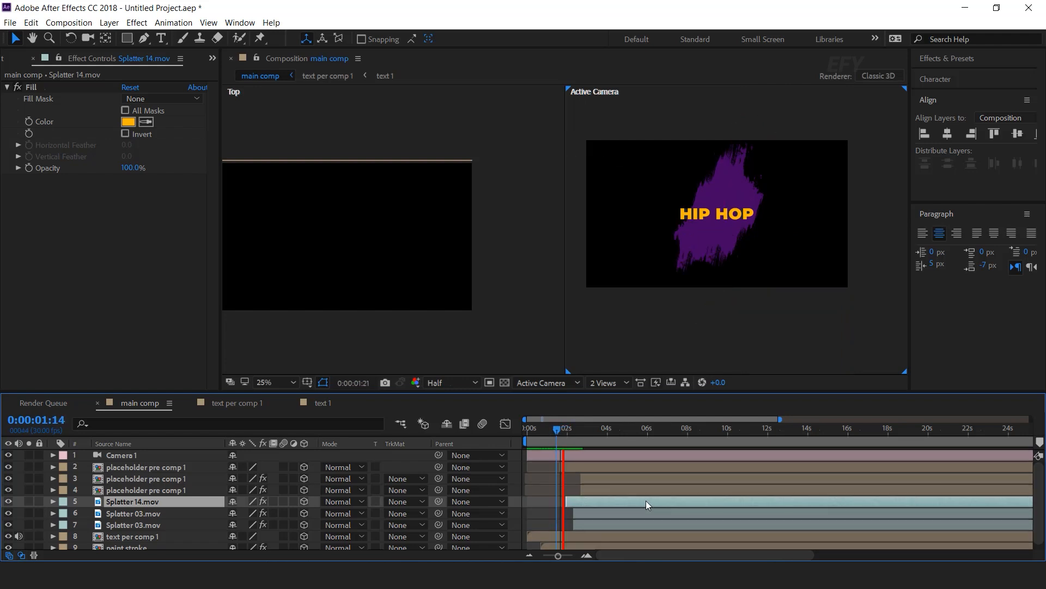
left_click(529, 431)
left_click_drag(551, 429, 557, 431)
left_click_drag(574, 499, 561, 500)
left_click_drag(532, 432, 517, 438)
key("space")
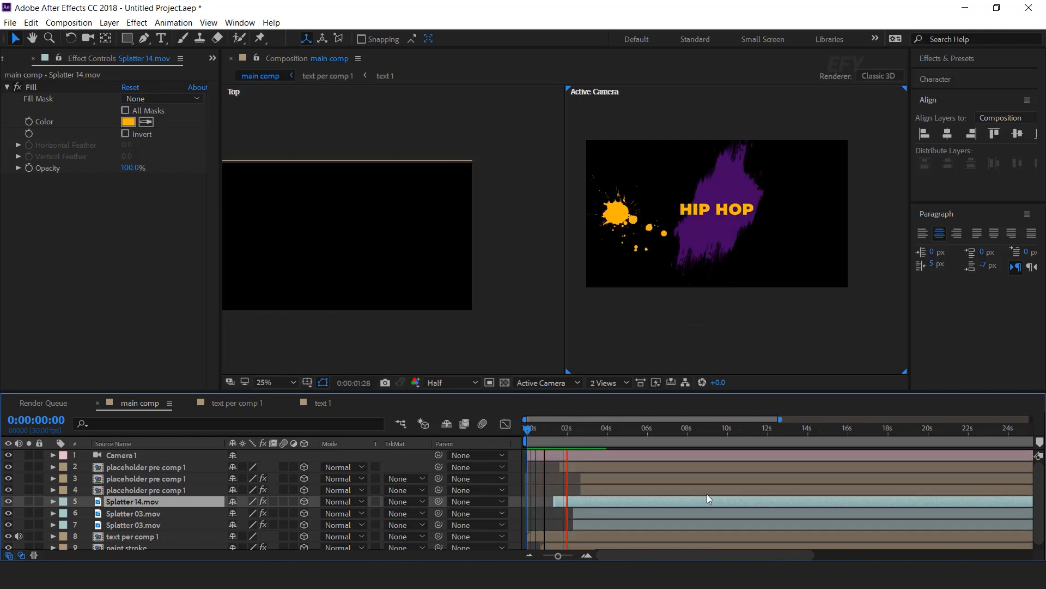
- Switch the composition viewer to 1 View and set the current time to 0:00:03:20
left_click(608, 382)
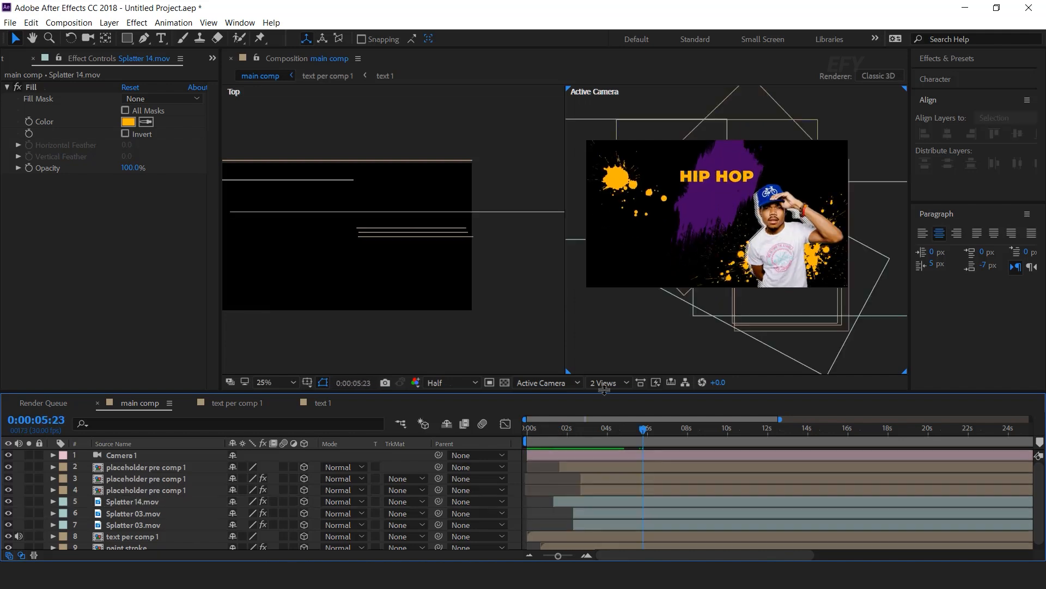
left_click(618, 397)
left_click(607, 430)
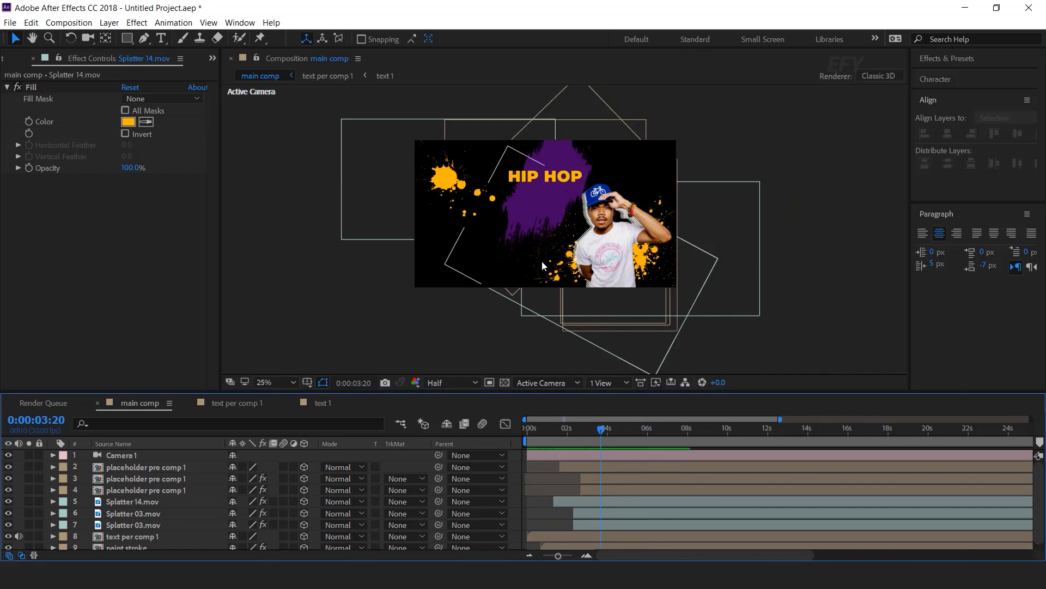
- Add Glitch.mov from the elements folder to the main comp above the placeholder layers and set its blending mode to Screen
scroll(90, 58, "up", 1)
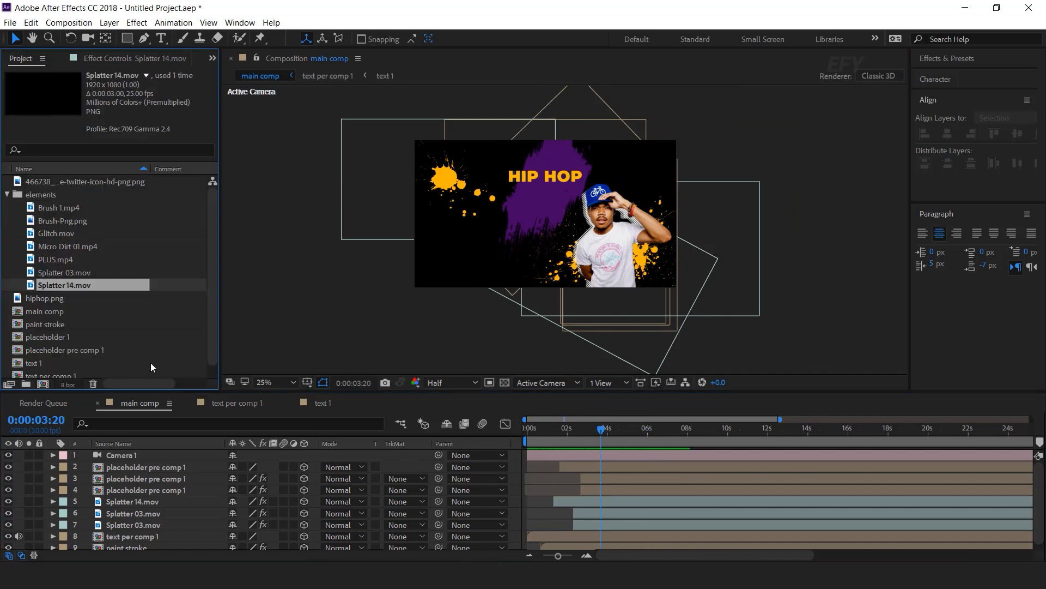
left_click(54, 220)
left_click(44, 231)
left_click_drag(31, 235, 400, 466)
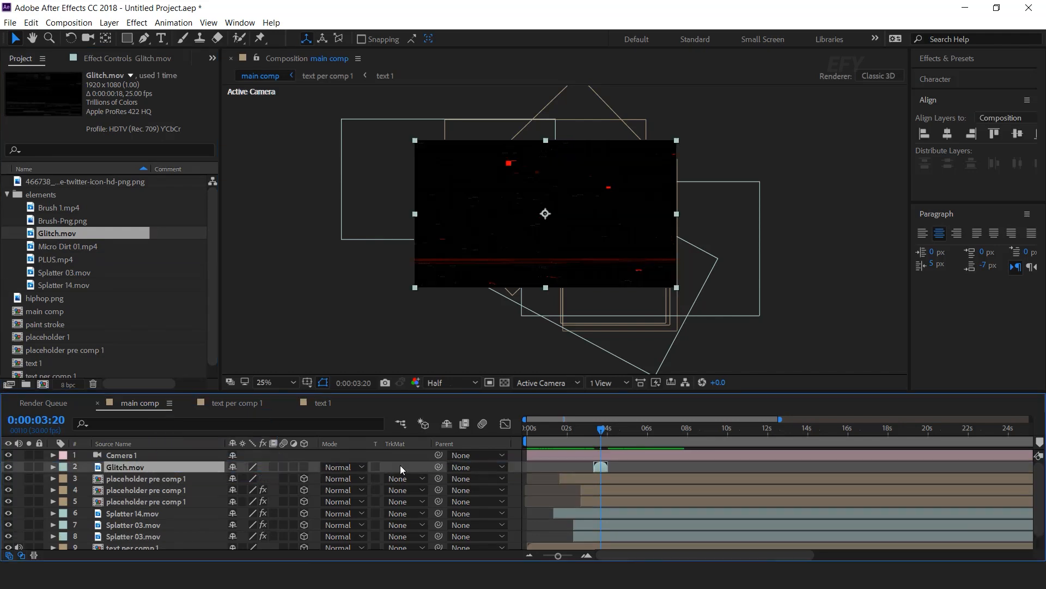
left_click(336, 466)
left_click(384, 225)
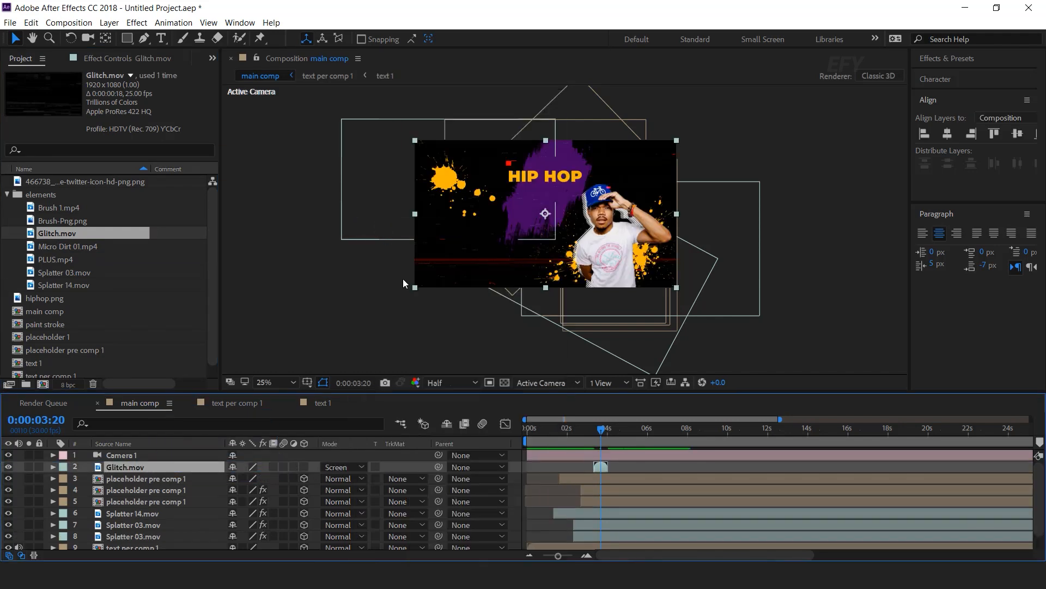
- Move the Glitch.mov layer to start at about 0:00:02:19, where the two lower placeholder layers begin, and preview that section
scroll(589, 466, "up", 2, "alt")
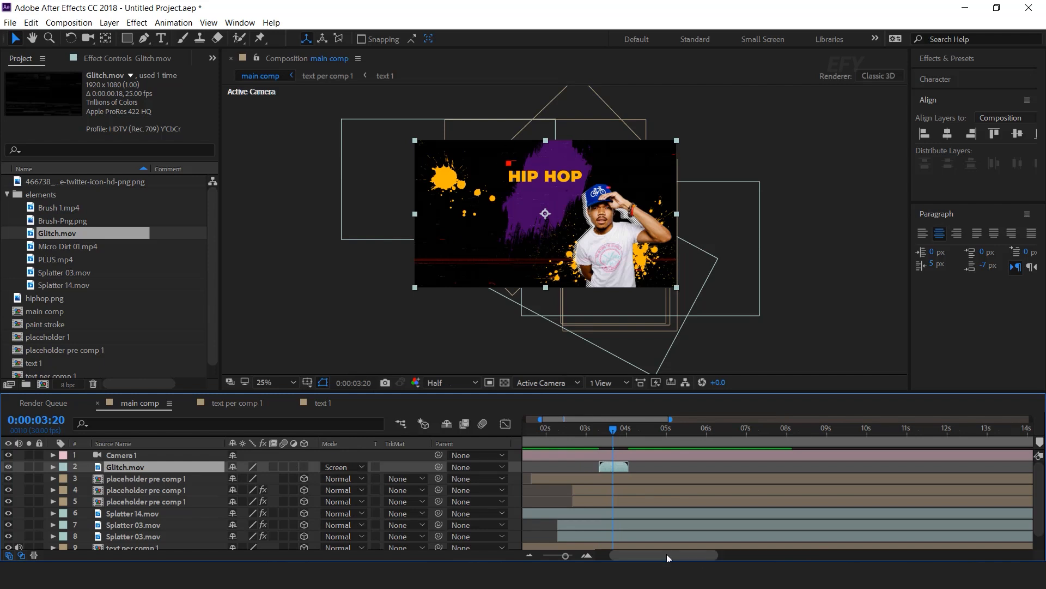
left_click_drag(668, 556, 651, 558)
left_click_drag(604, 426, 632, 431)
left_click_drag(682, 463, 650, 467)
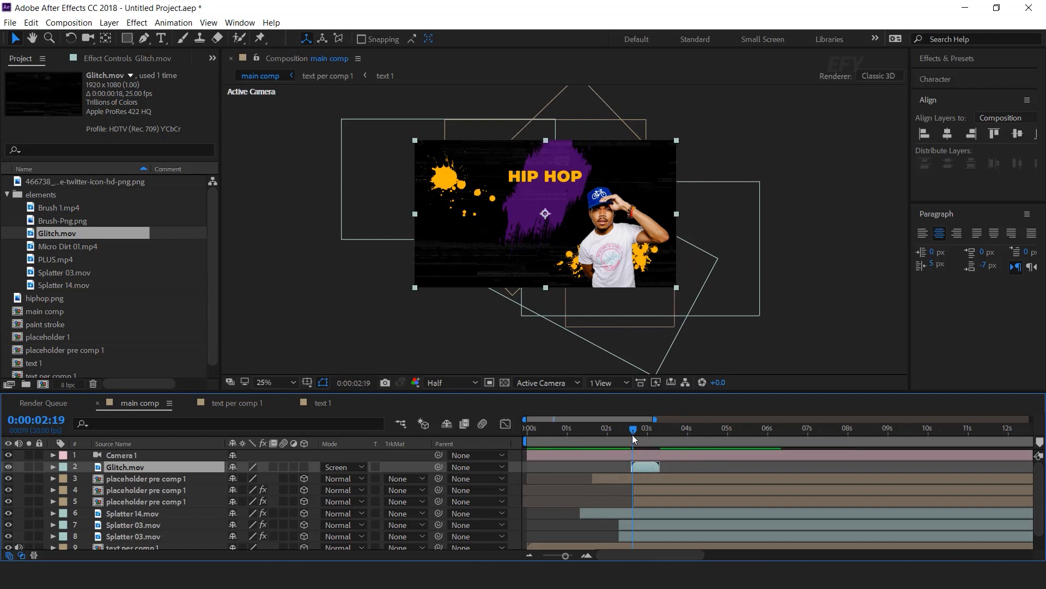
key("space")
left_click_drag(635, 431, 622, 432)
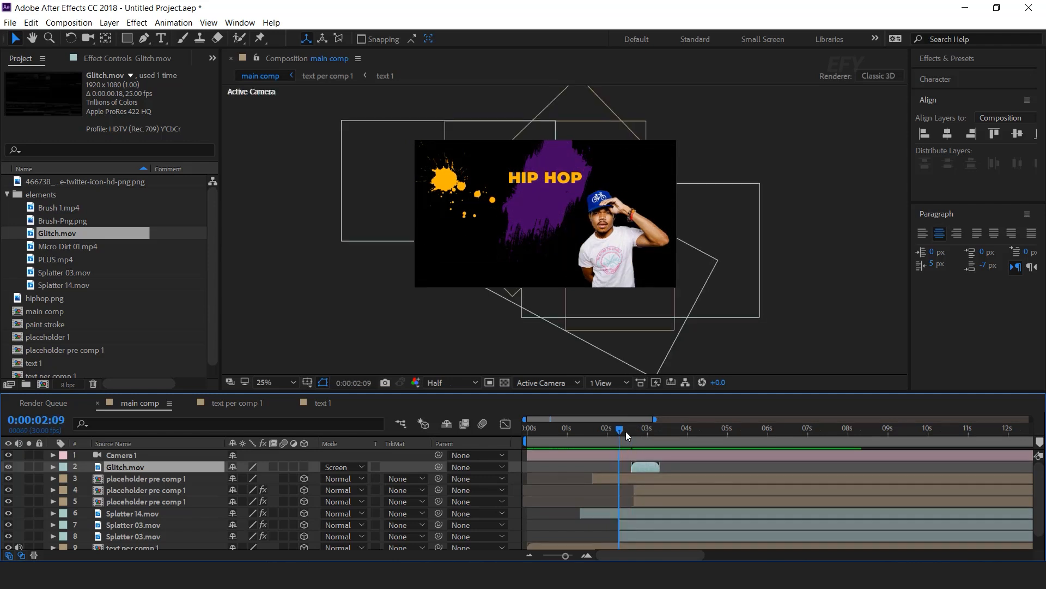
key("space")
left_click(629, 430)
key("space")
left_click(647, 431)
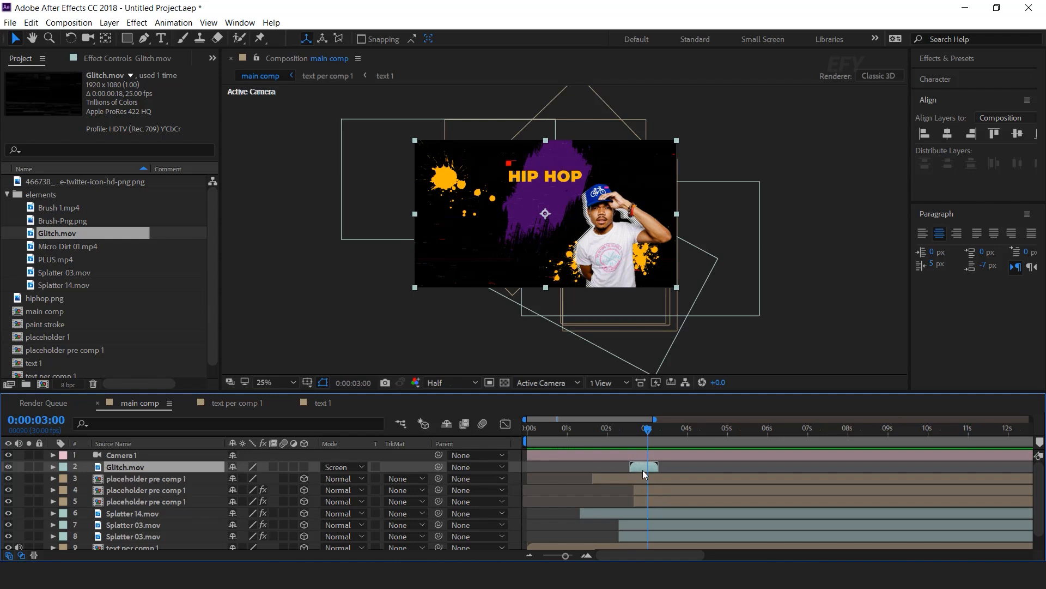
left_click(517, 467)
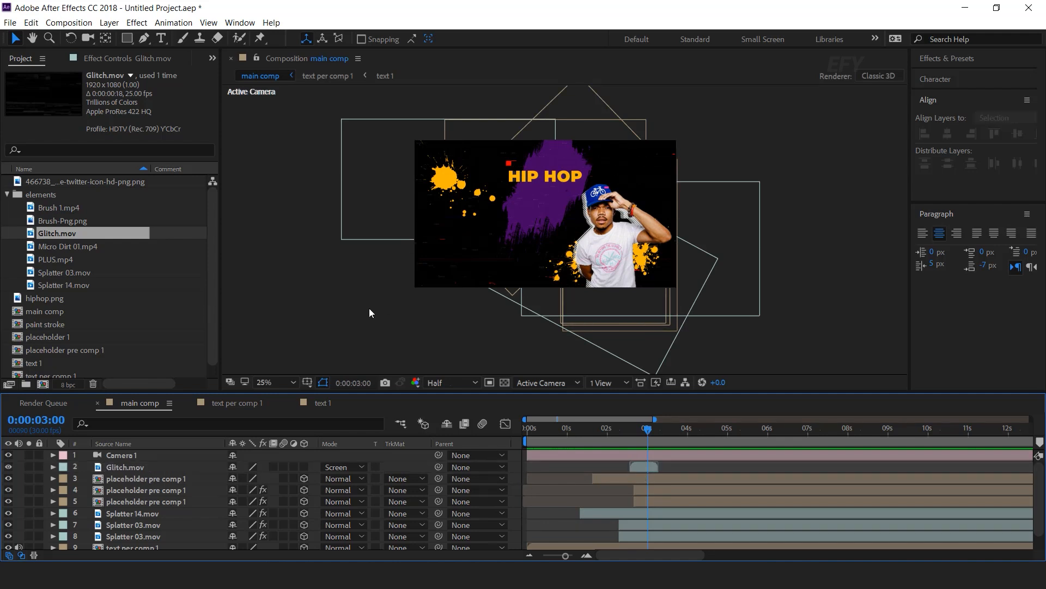
- Create a new 500 x 500 px composition named dots
left_click(8, 195)
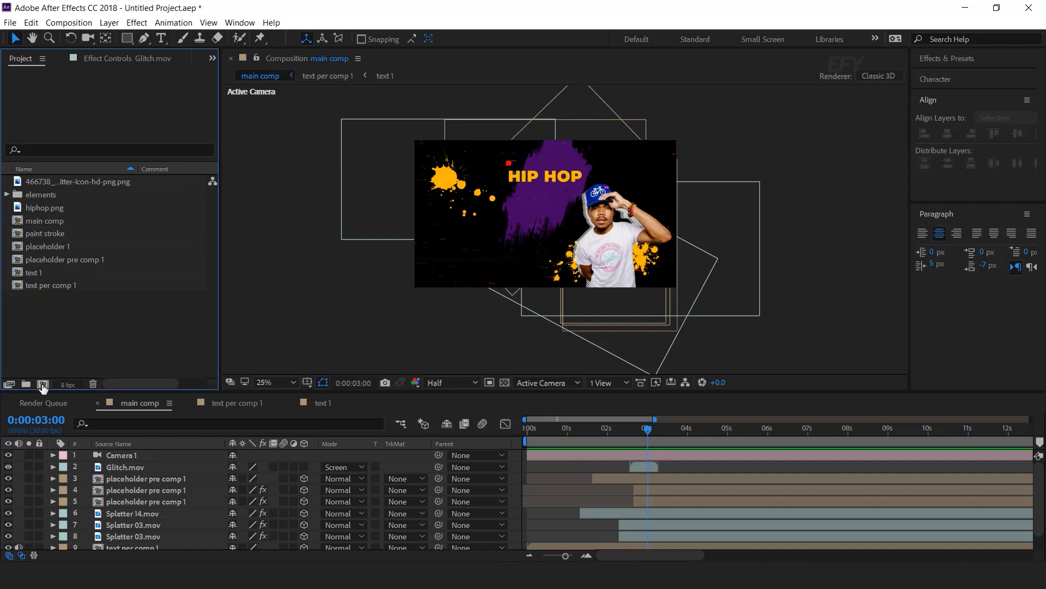
left_click(42, 384)
left_click(497, 206)
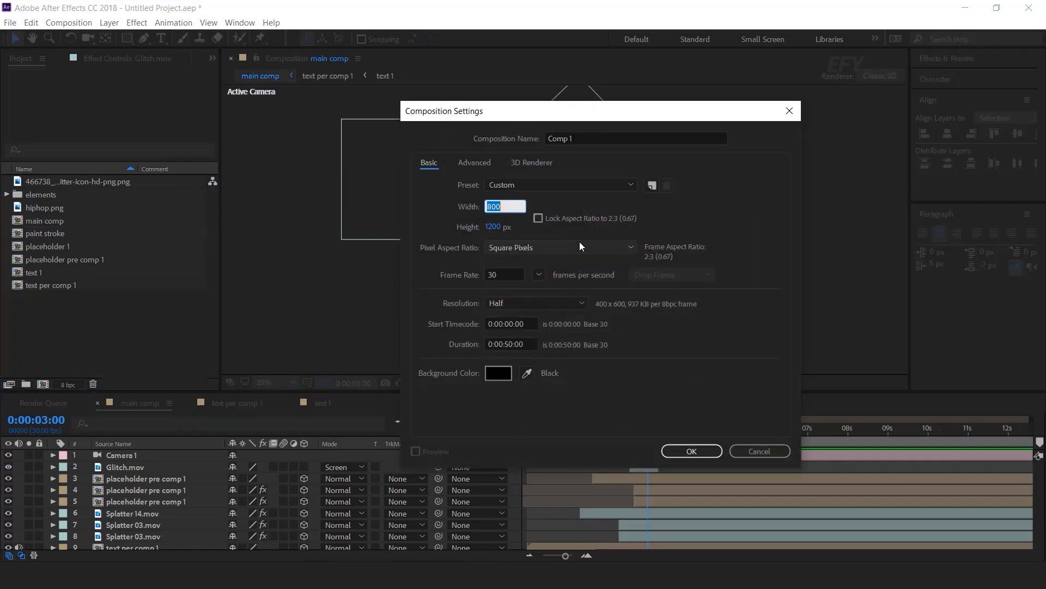
type("500")
key("Tab")
type("500")
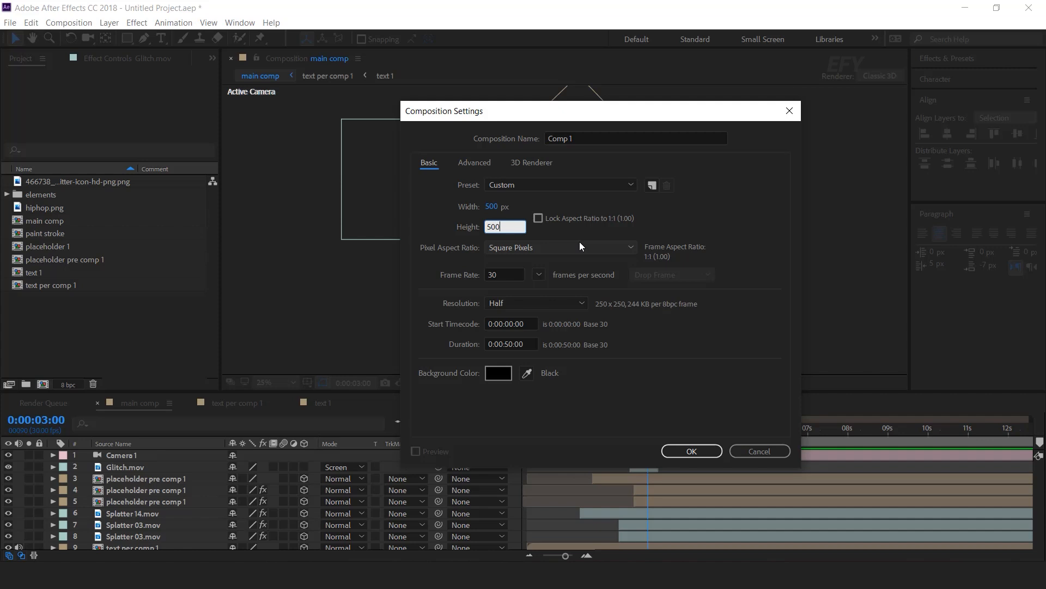
left_click(584, 140)
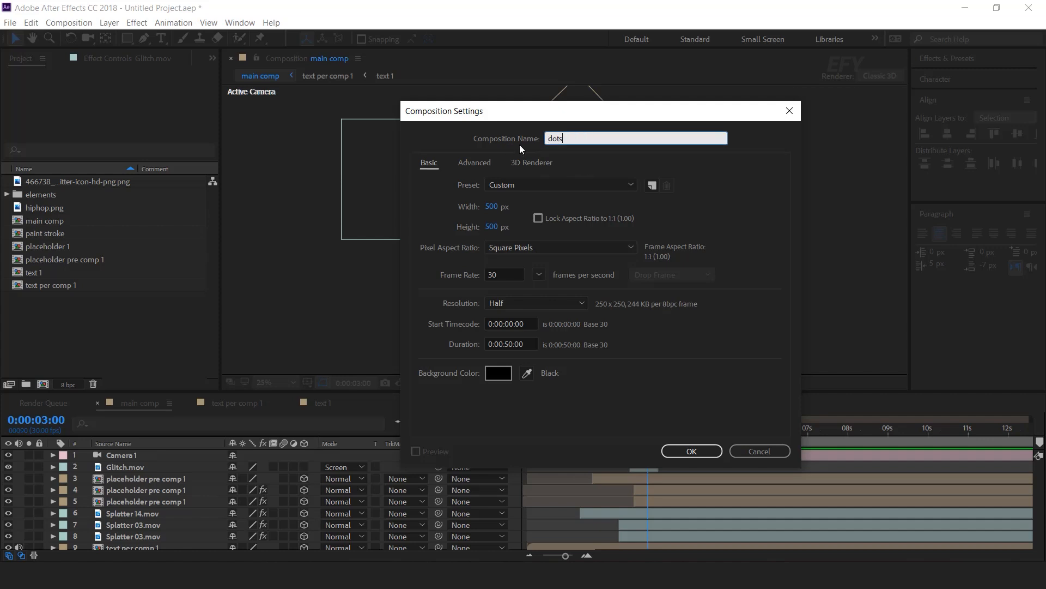
type("dots")
left_click(693, 451)
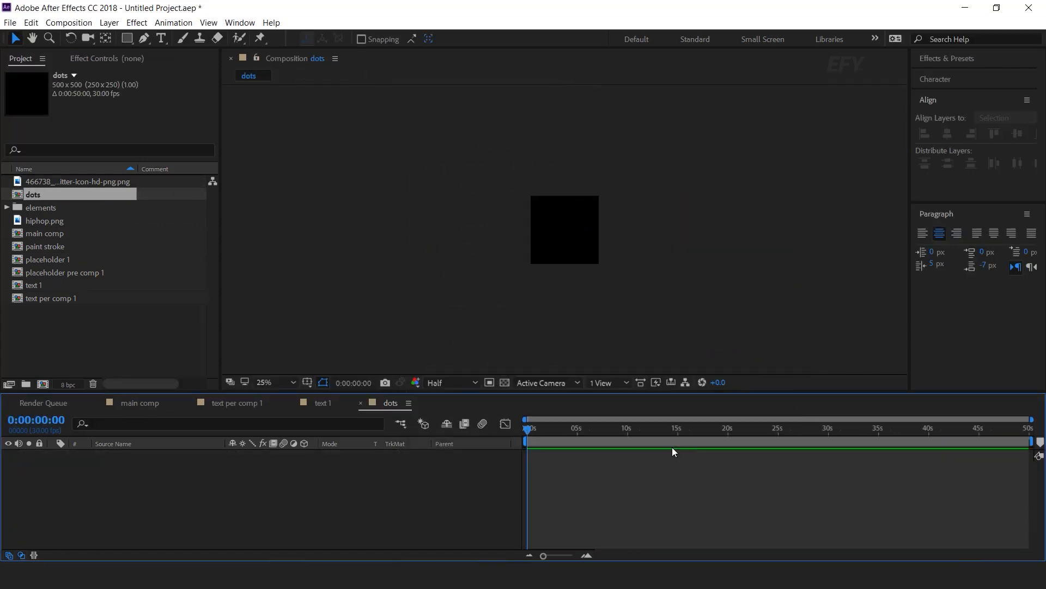
- Add a white (FFFFFF) 500 x 500 px solid layer to the dots composition
right_click(394, 478)
mouse_move(452, 349)
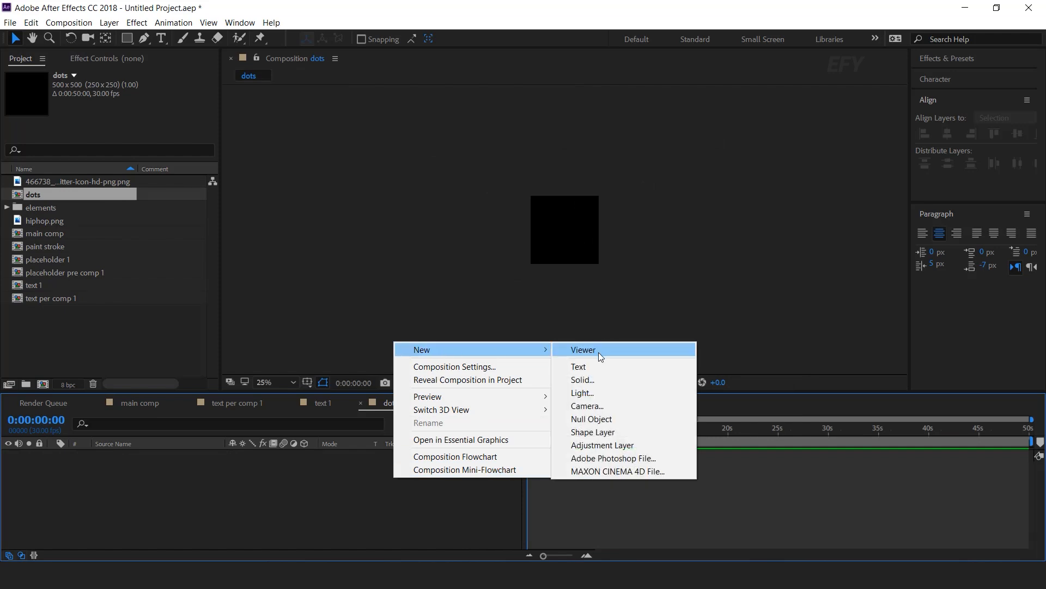
left_click(598, 380)
left_click(626, 420)
type("FFFFFF")
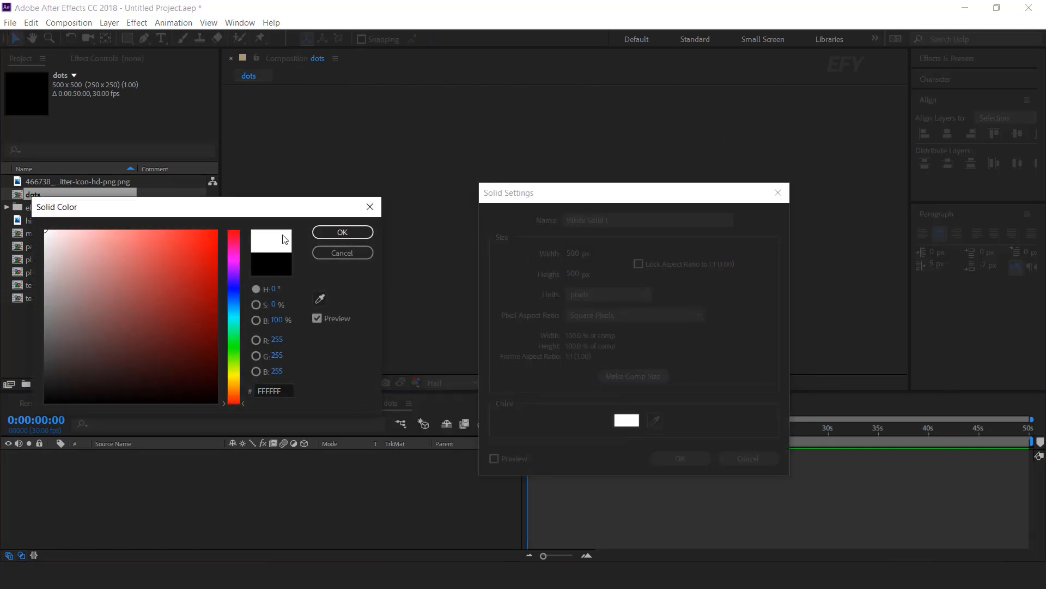
key("Return")
left_click(677, 458)
key("period")
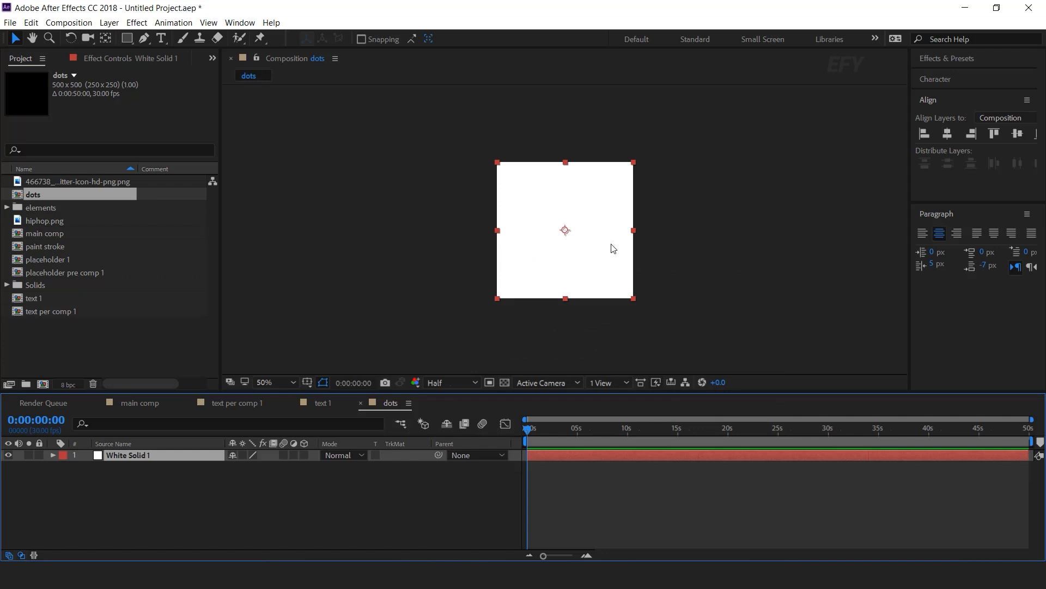
- Search the effects for "cc" with the white solid in the dots composition selected
left_click(244, 498)
left_click(152, 452)
key("ctrl+space")
type("cc")
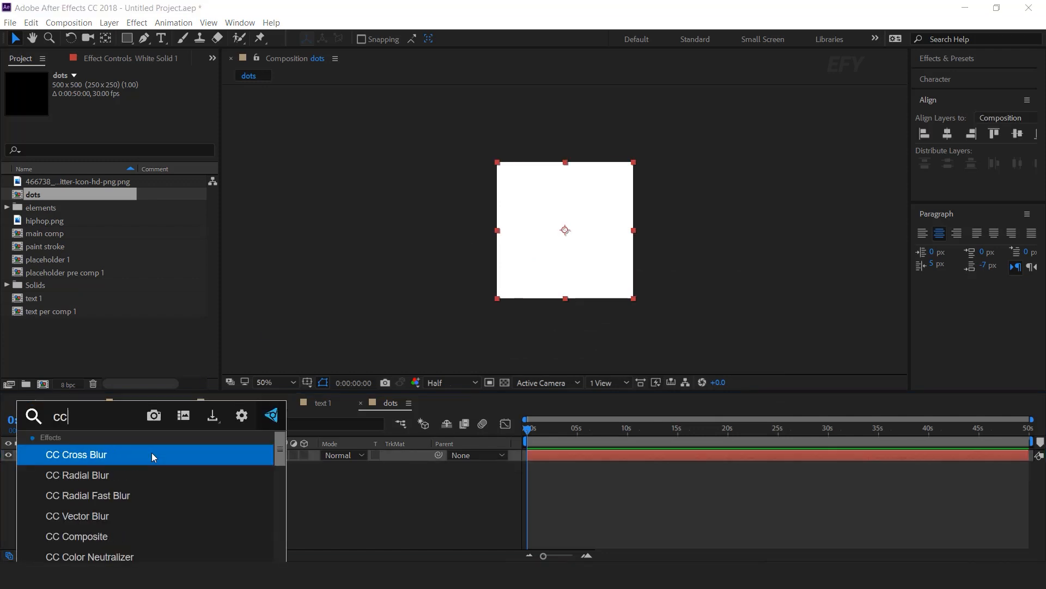
- Apply the CC Ball Action effect to the white solid with grid spacing 5 and ball size 10
type(" ba")
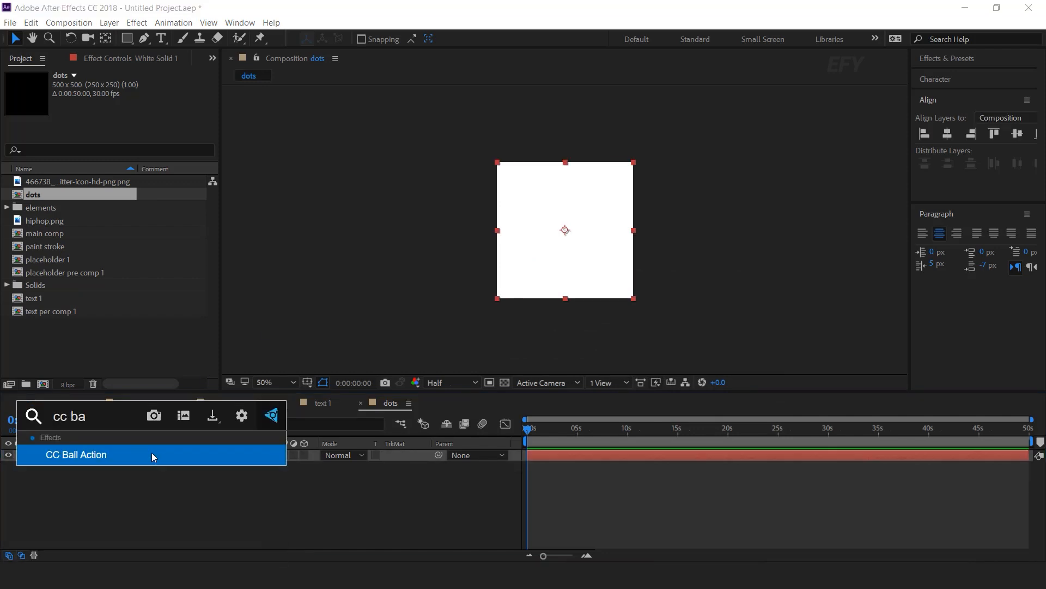
key("Return")
key("period")
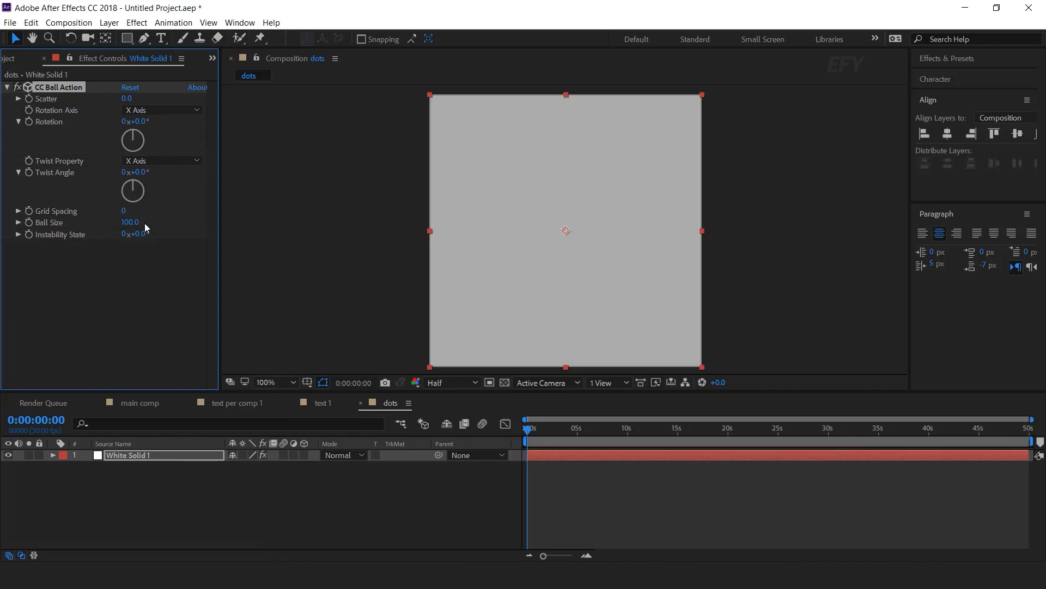
left_click(134, 223)
type("10")
key("Return")
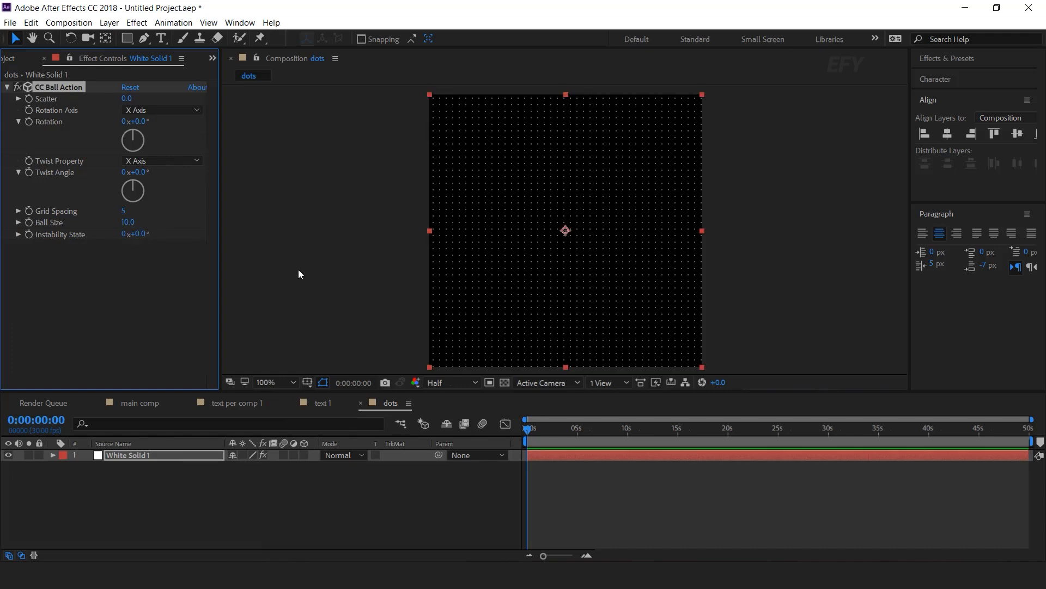
left_click(439, 499)
key("comma")
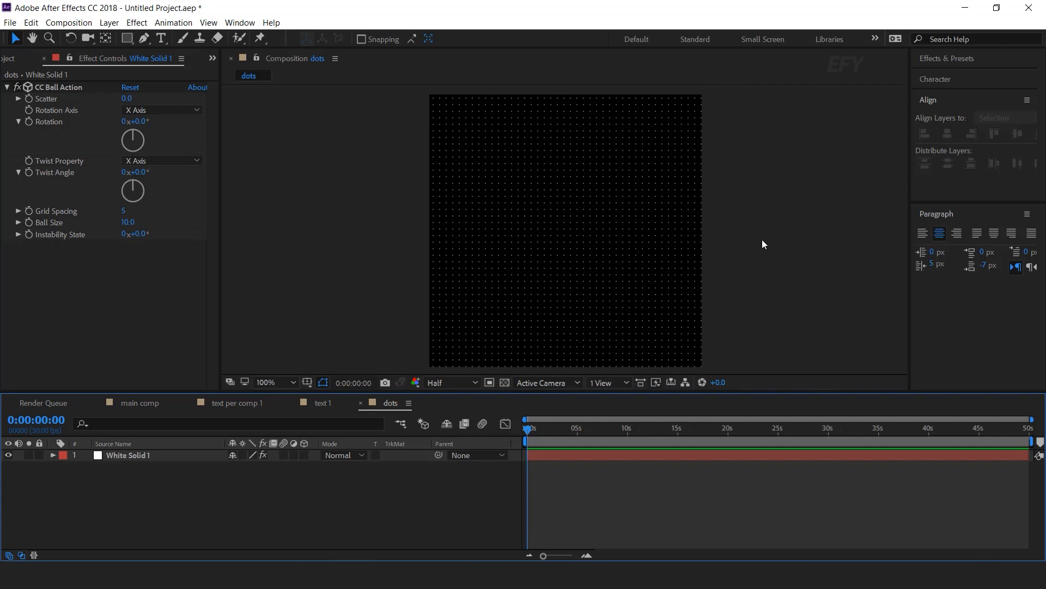
- Add the dots composition to the main comp below the camera layer and place it at the frame's lower-left corner
left_click(360, 402)
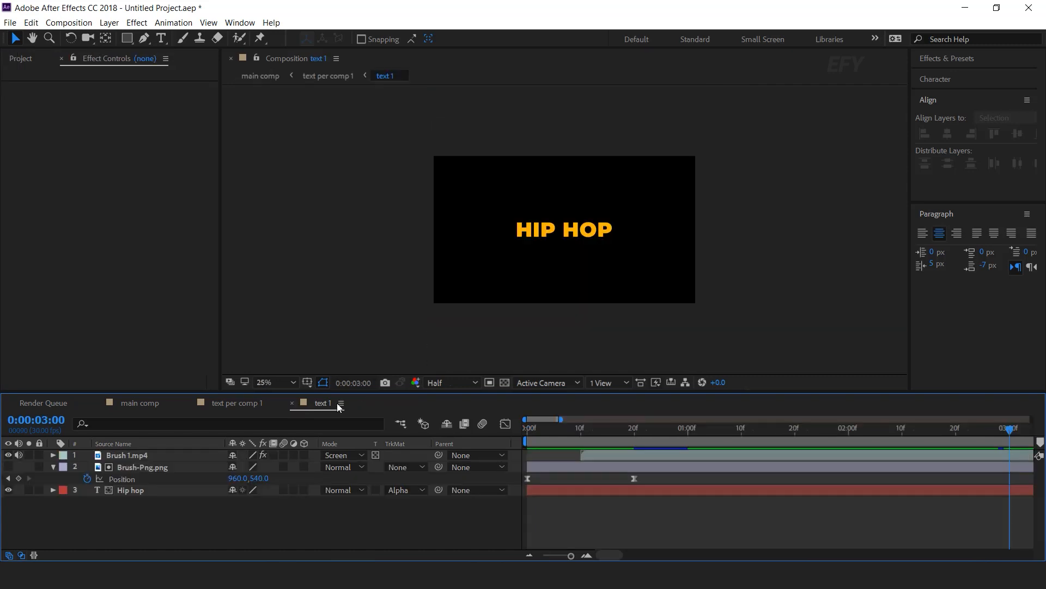
left_click(141, 403)
left_click(20, 58)
left_click_drag(122, 289, 168, 460)
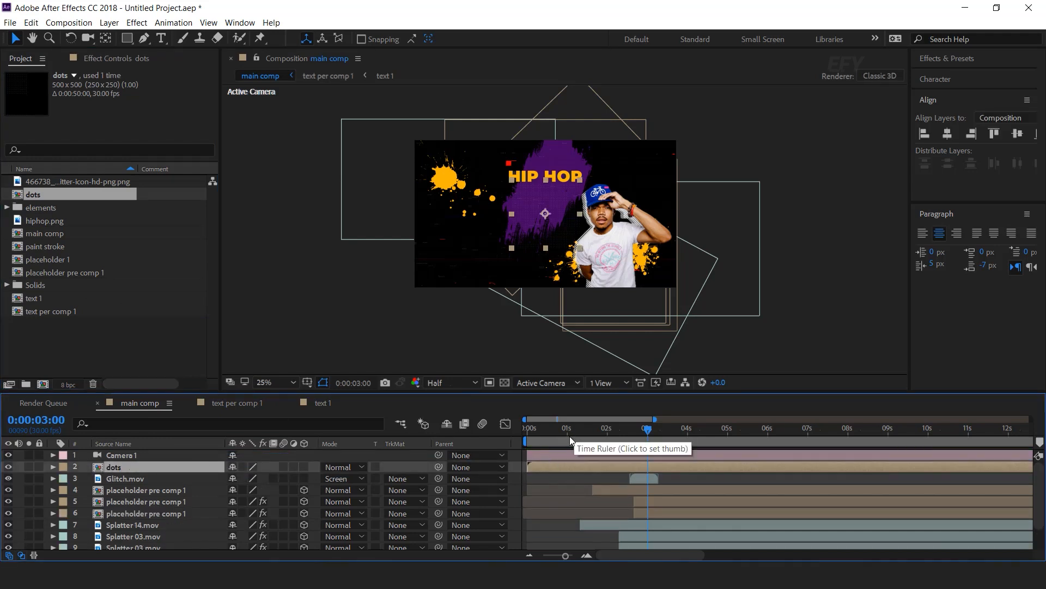
left_click_drag(547, 218, 426, 272)
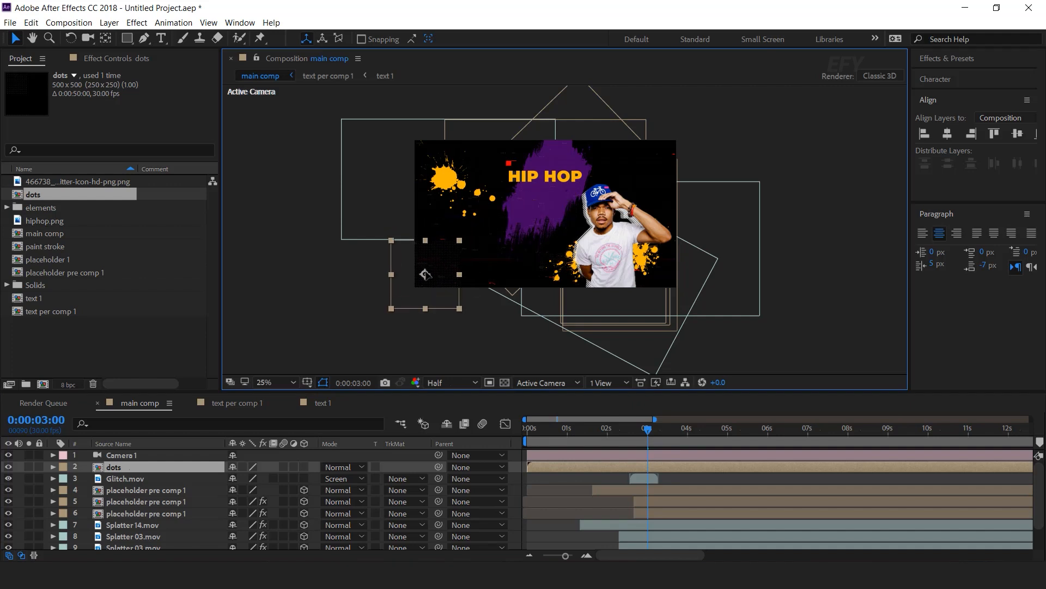
key("period")
key("period")
left_click_drag(328, 304, 442, 217)
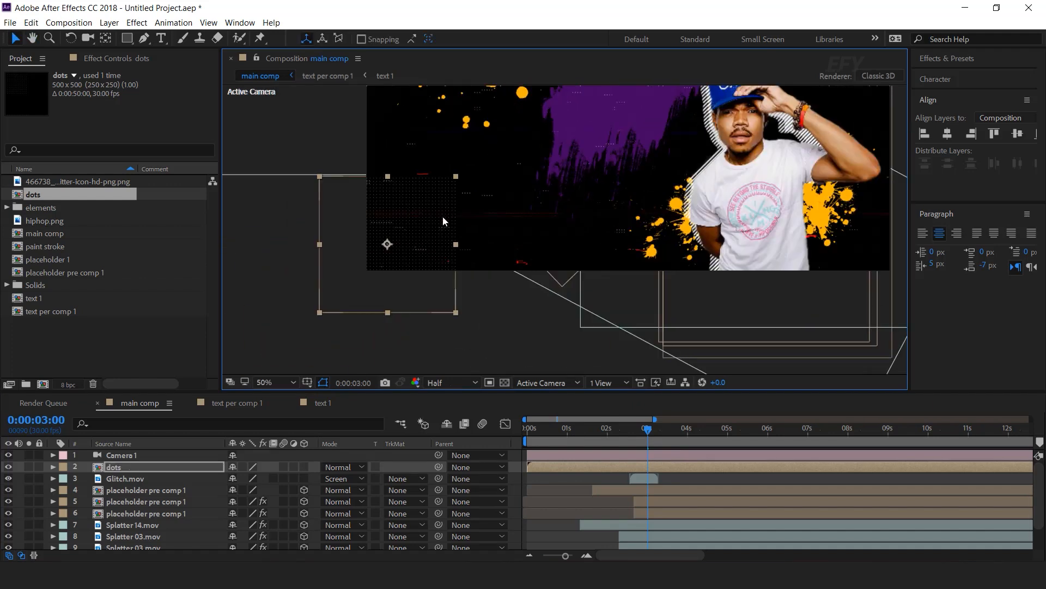
- Trim the dots layer to a short clip running from 0:00:00:12 to 0:00:00:17
left_click_drag(568, 434, 544, 466)
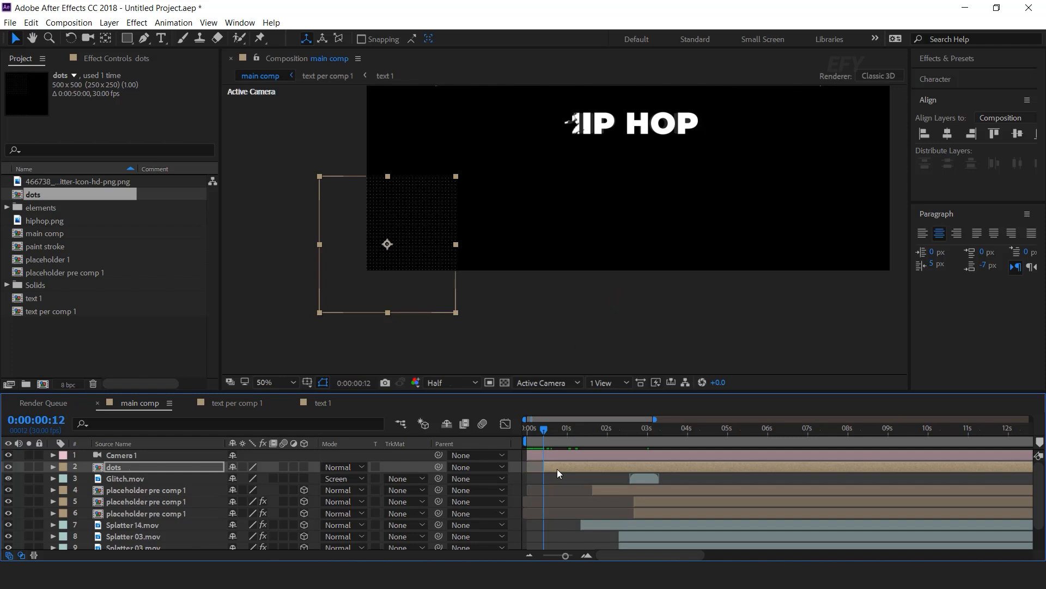
scroll(556, 462, "up", 3)
left_click(539, 431)
left_click_drag(541, 432, 544, 430)
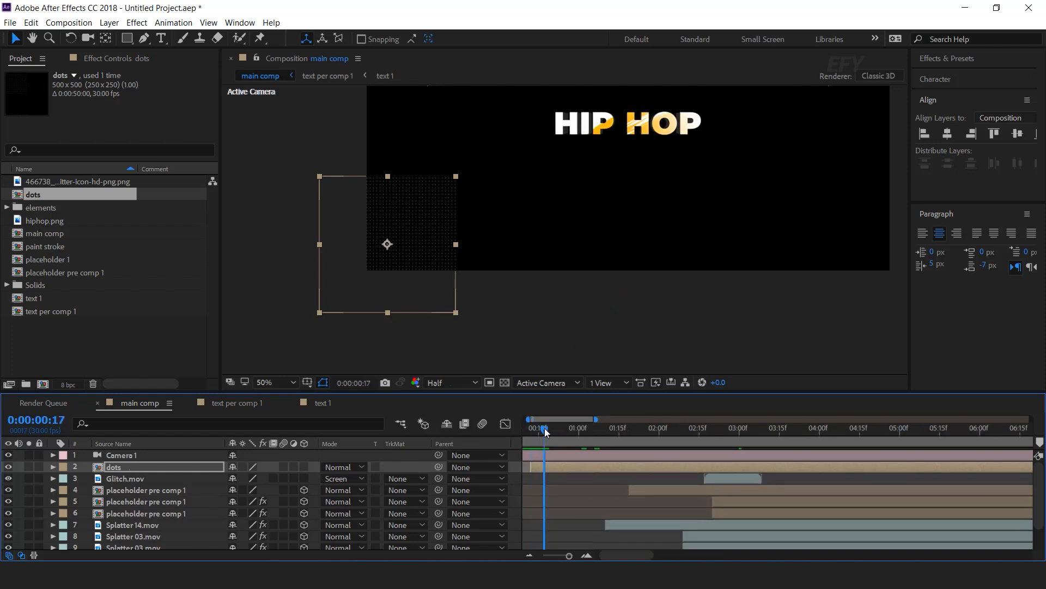
key("alt+]")
scroll(586, 468, "down", 3)
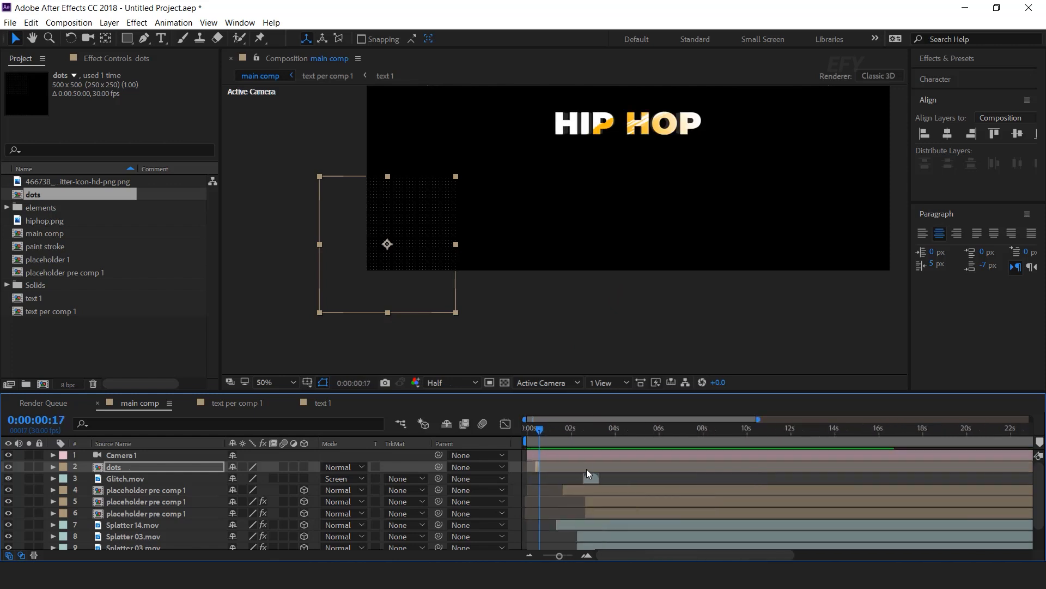
scroll(550, 460, "up", 2)
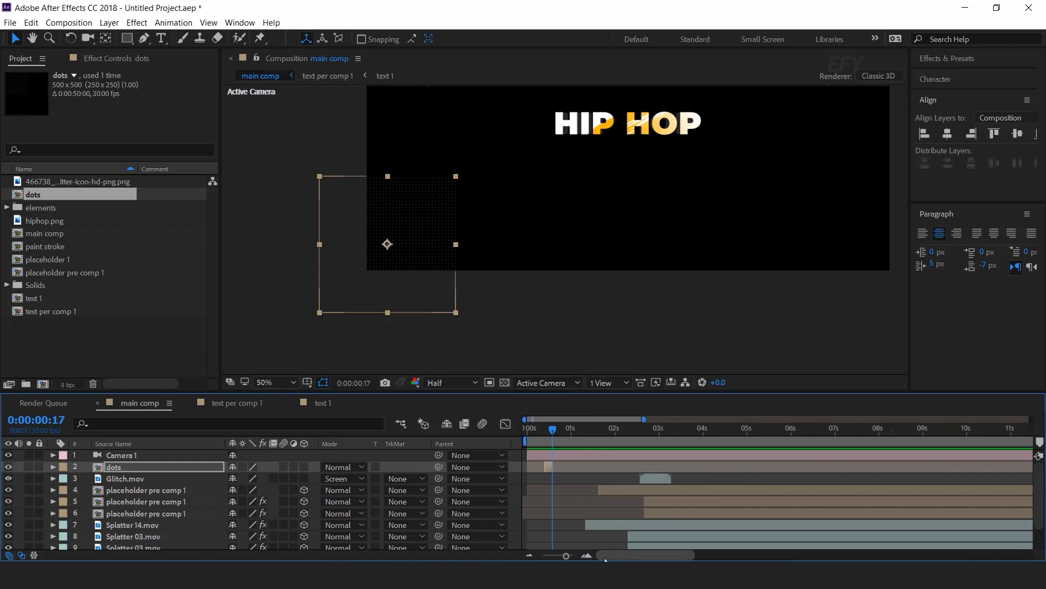
- Check the trimmed dots clip in time, then scale it down at the frame's lower-left corner
left_click(548, 433)
left_click(553, 433)
key("comma")
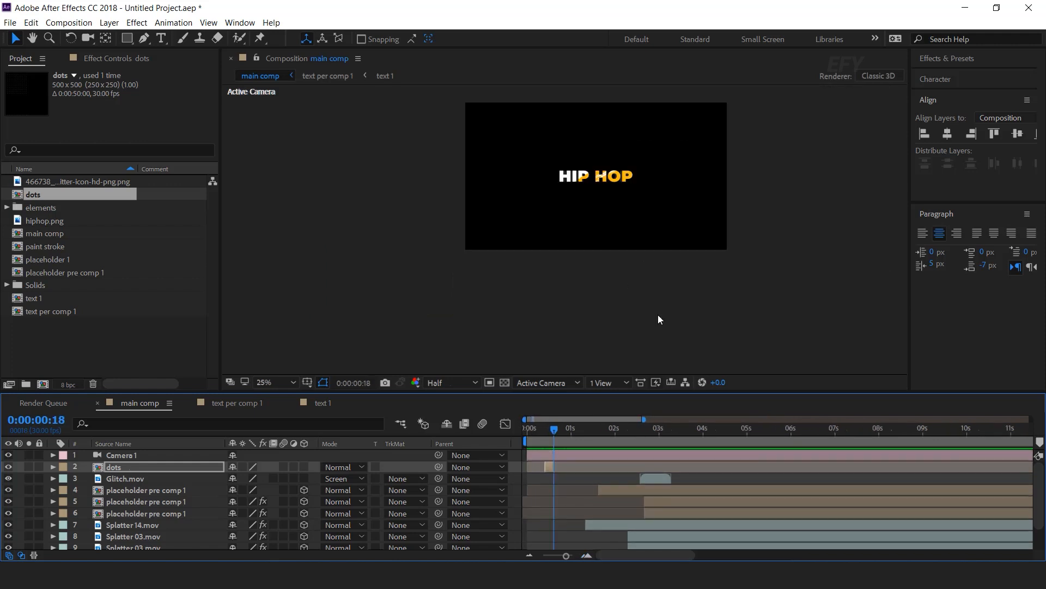
mouse_move(551, 430)
left_mouse_down()
mouse_move(525, 433)
mouse_move(557, 428)
left_mouse_up()
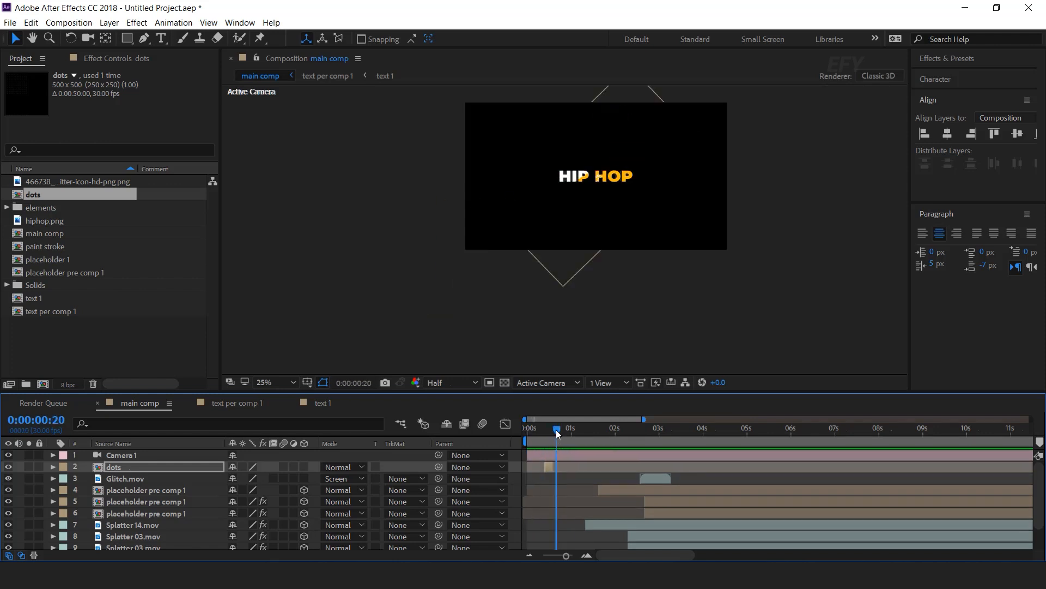
key("period")
left_click(546, 430)
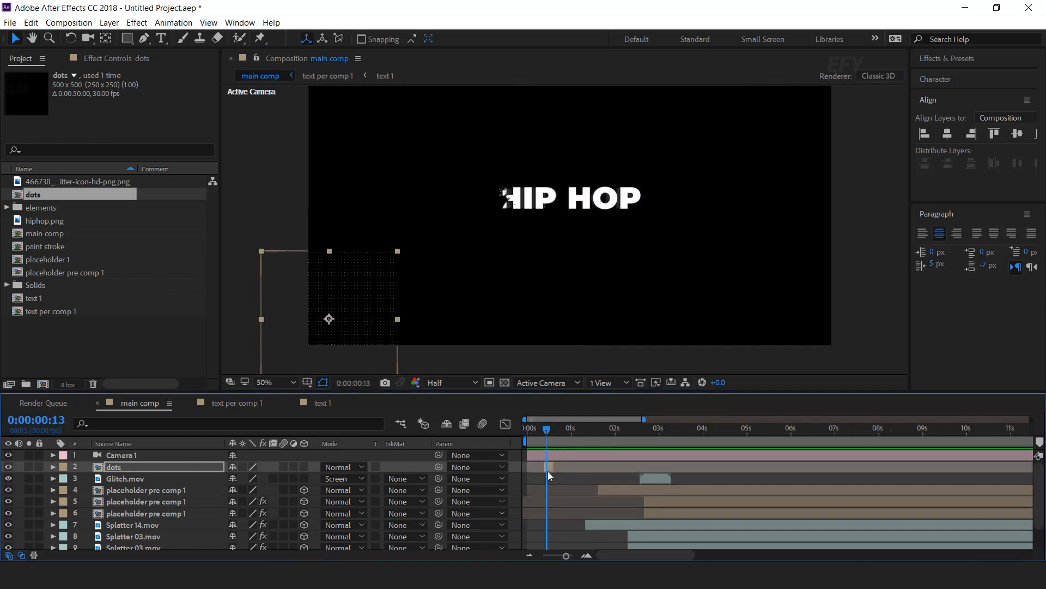
left_click_drag(398, 252, 388, 270)
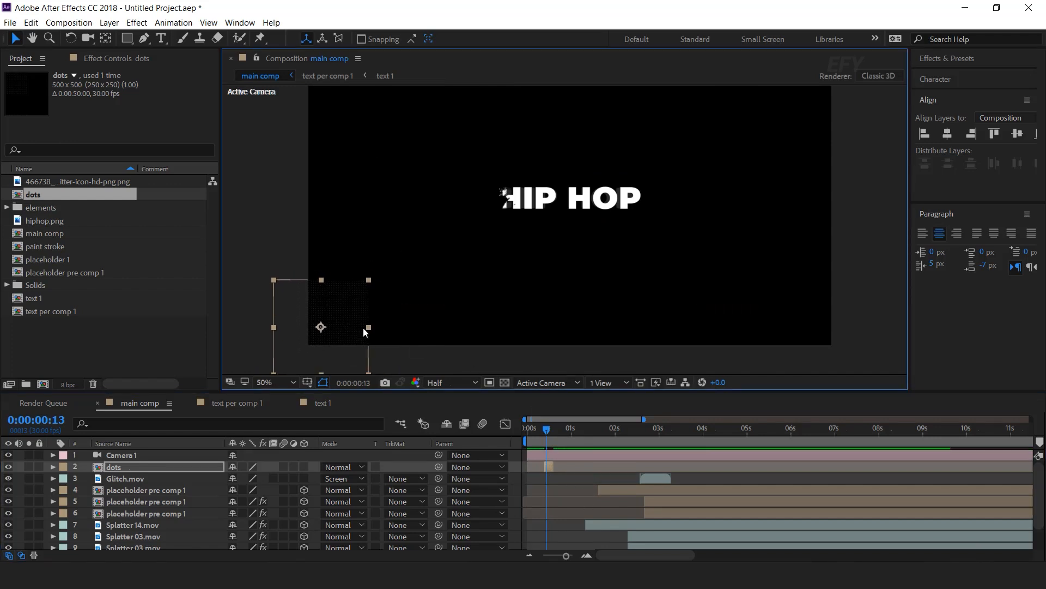
- Shift the dots clip along the timeline to about 0:00:01:16
left_click_drag(568, 428, 585, 431)
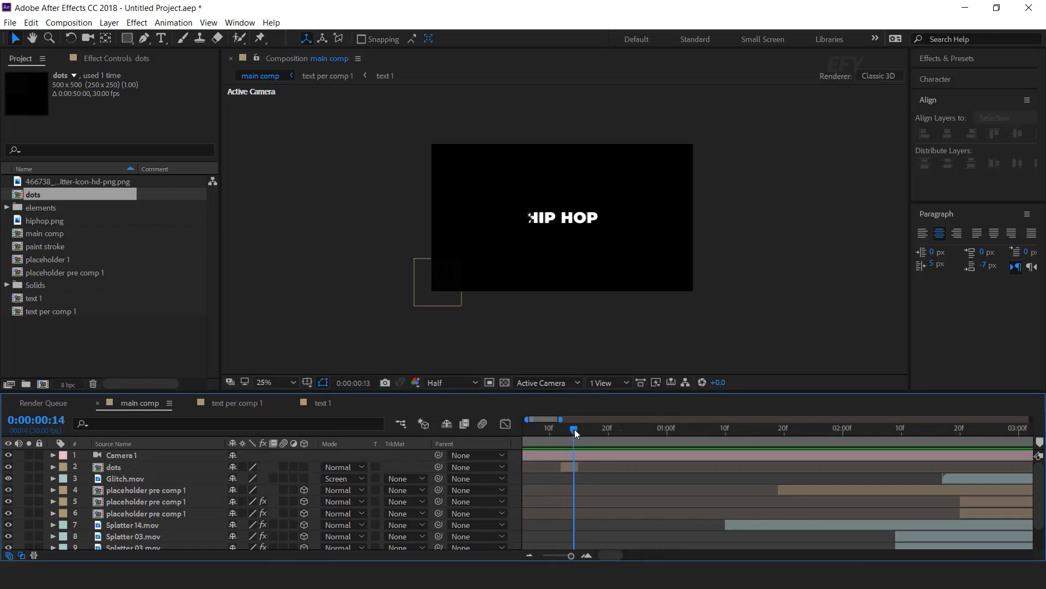
left_click_drag(571, 467, 757, 466)
key("minus")
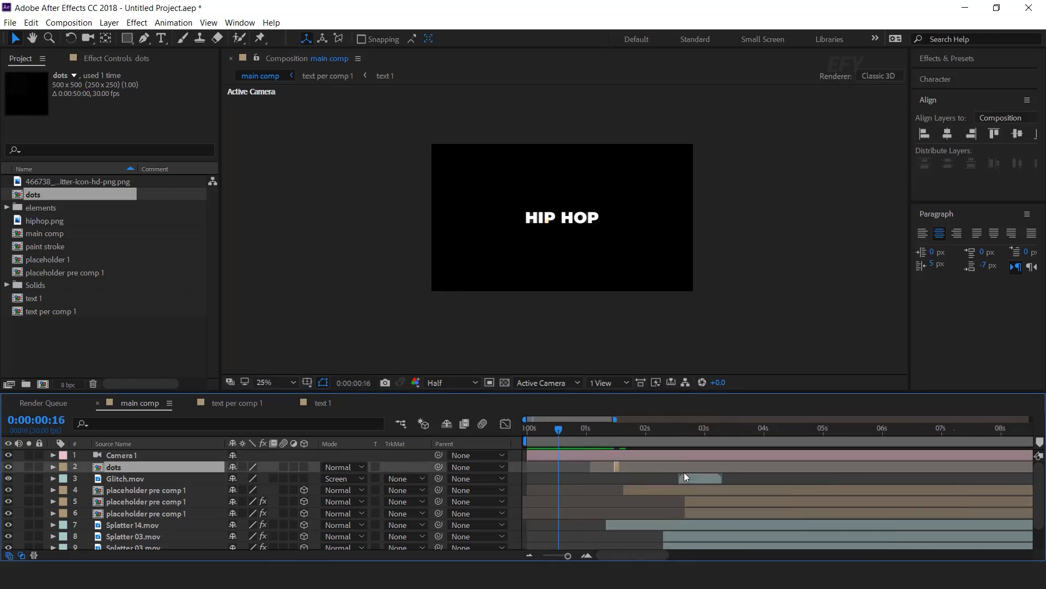
left_click_drag(600, 431, 617, 430)
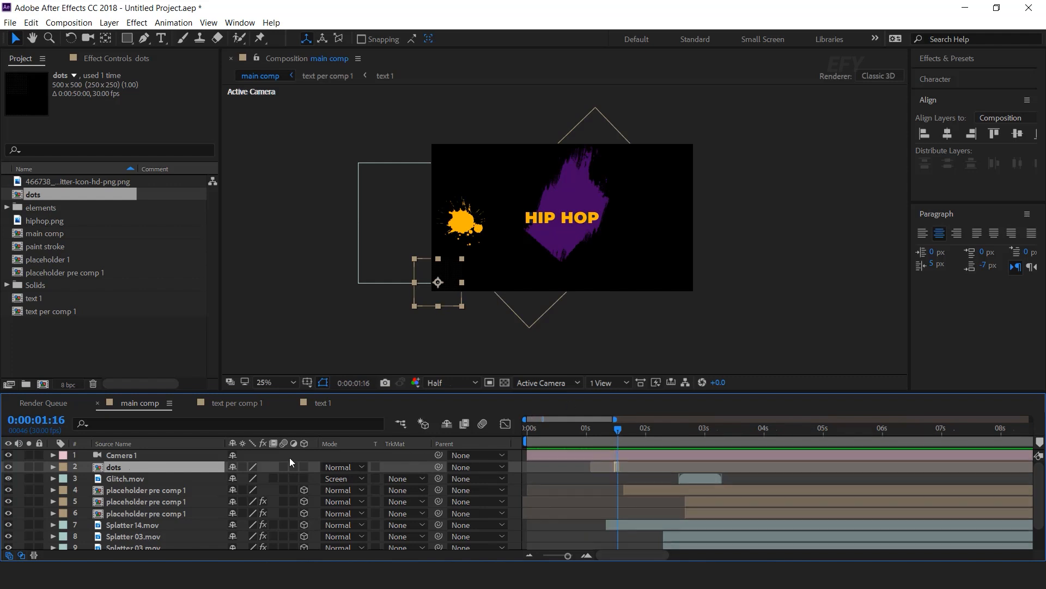
- Duplicate the dots layer, shift the copy to about 0:00:01:25 and place it at the frame's upper-right corner
key("ctrl+d")
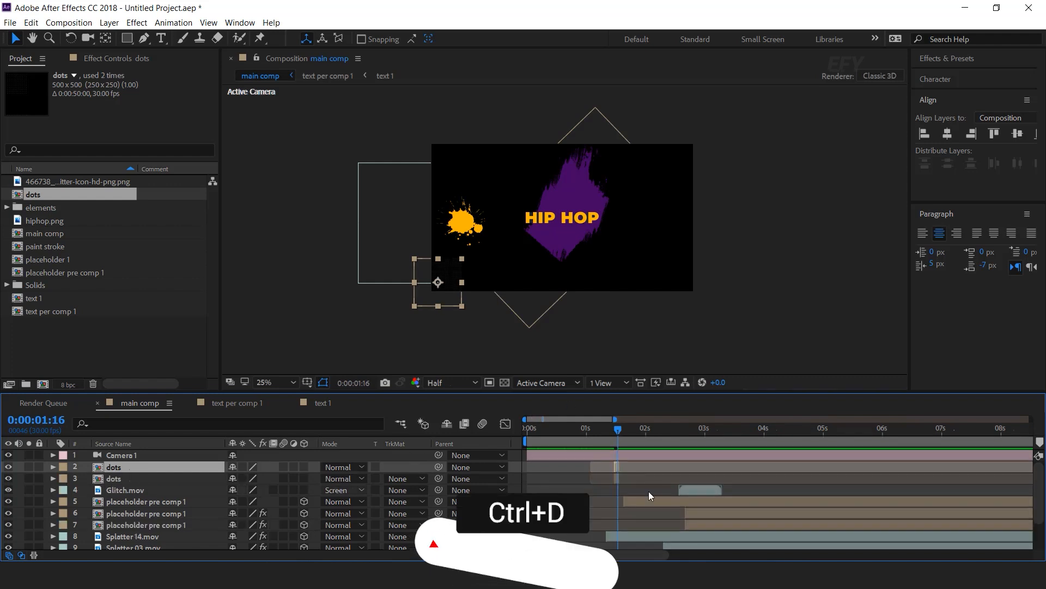
left_click_drag(634, 468, 669, 470)
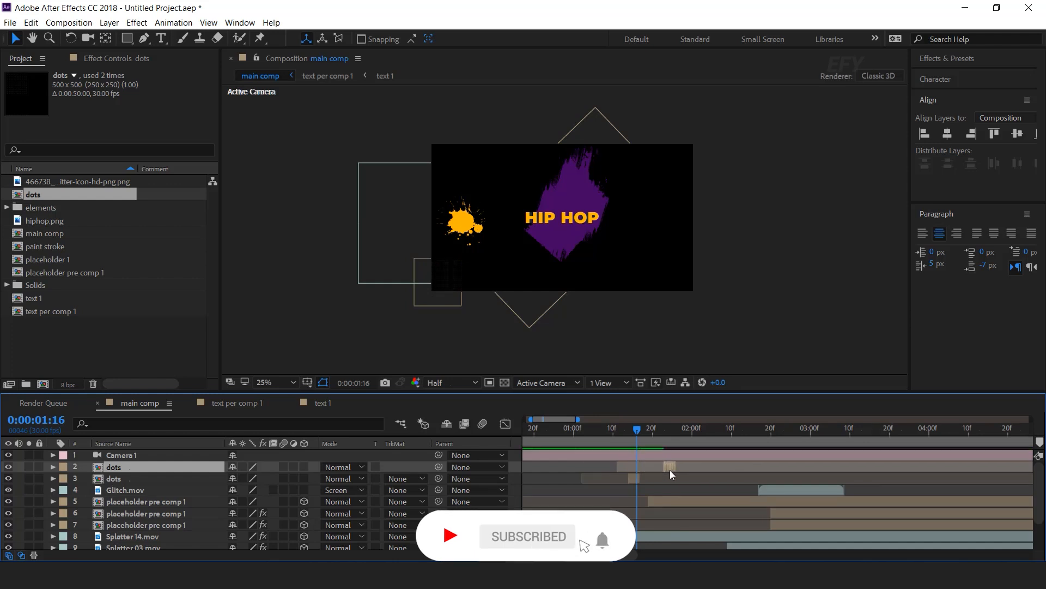
left_click_drag(646, 432, 671, 434)
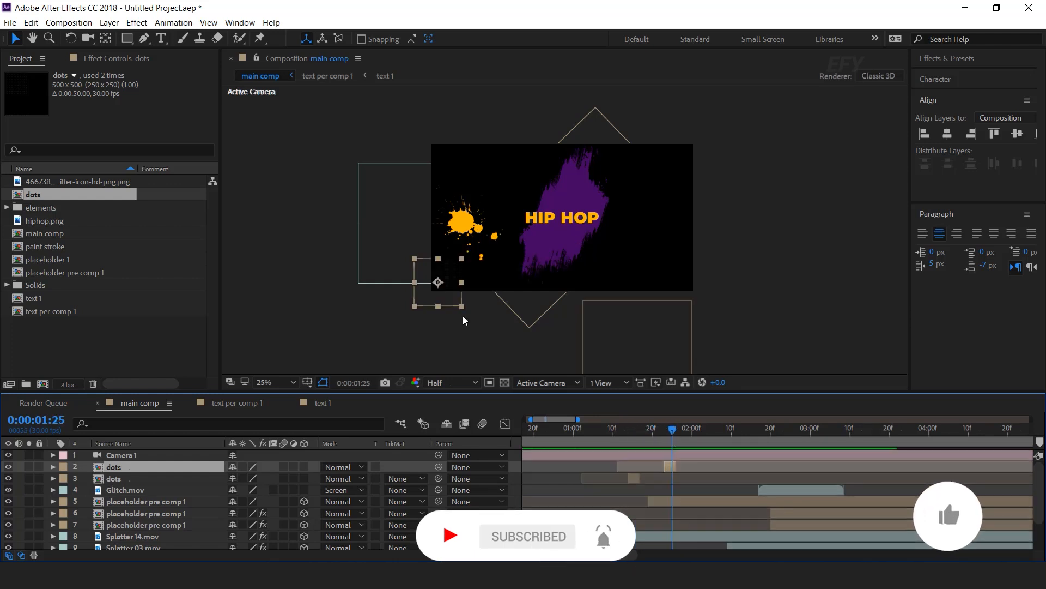
left_click_drag(441, 294, 696, 160)
scroll(784, 170, "up", 2)
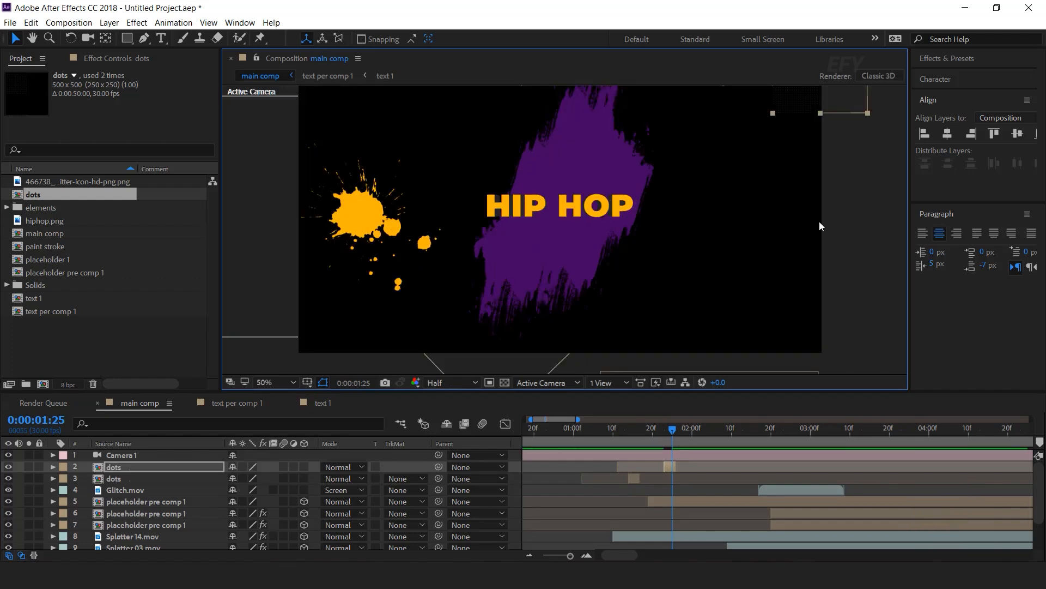
left_click_drag(816, 145, 791, 210)
left_click(866, 198)
left_click(819, 139)
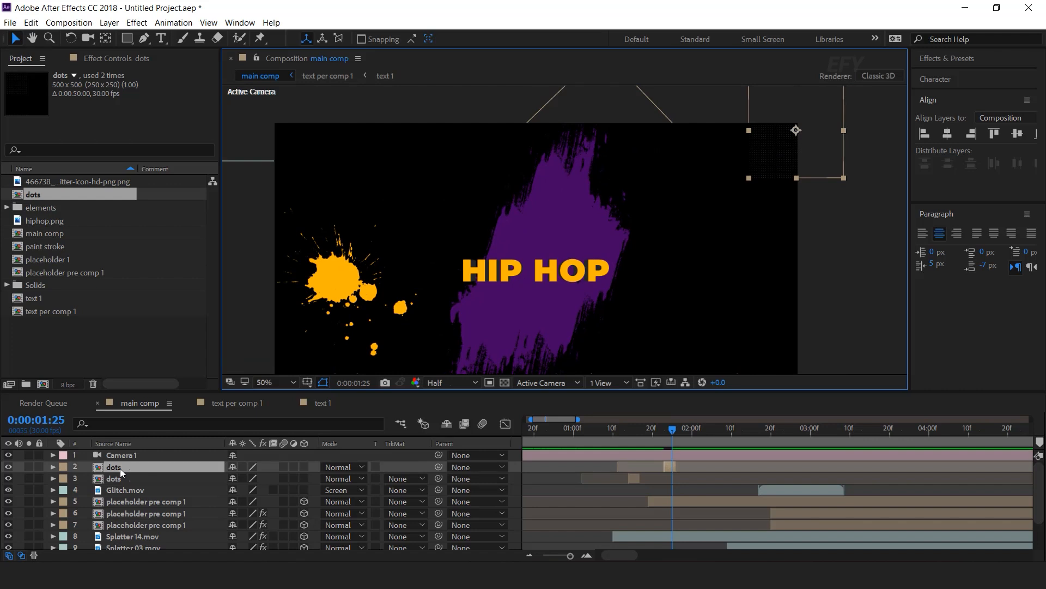
- In the dots composition, set the white solid's CC Ball Action grid spacing to 8 and ball size to 12
double_click(120, 469)
key("comma")
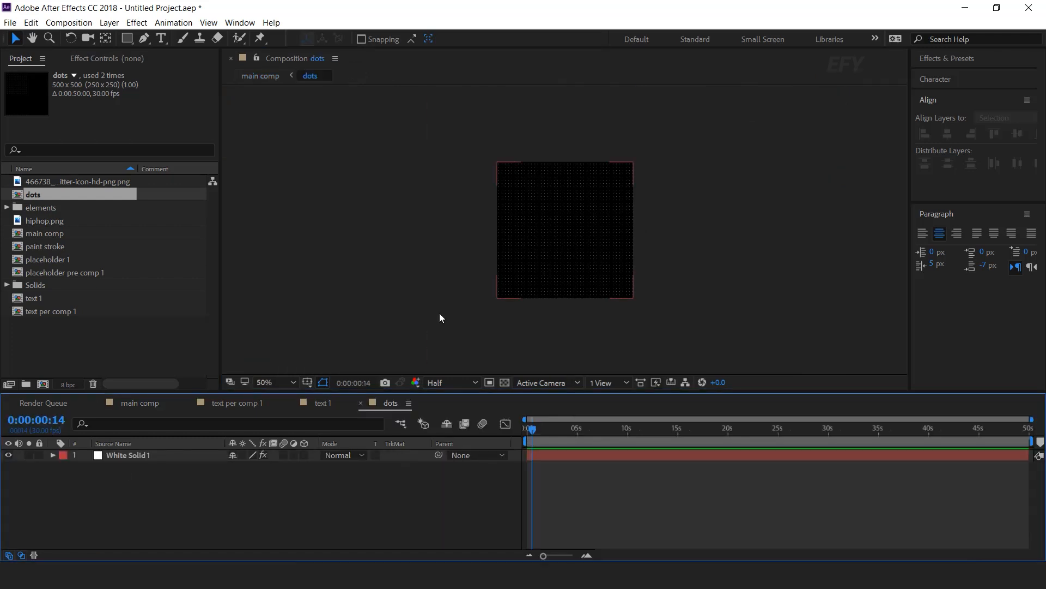
left_click(138, 455)
left_click(129, 59)
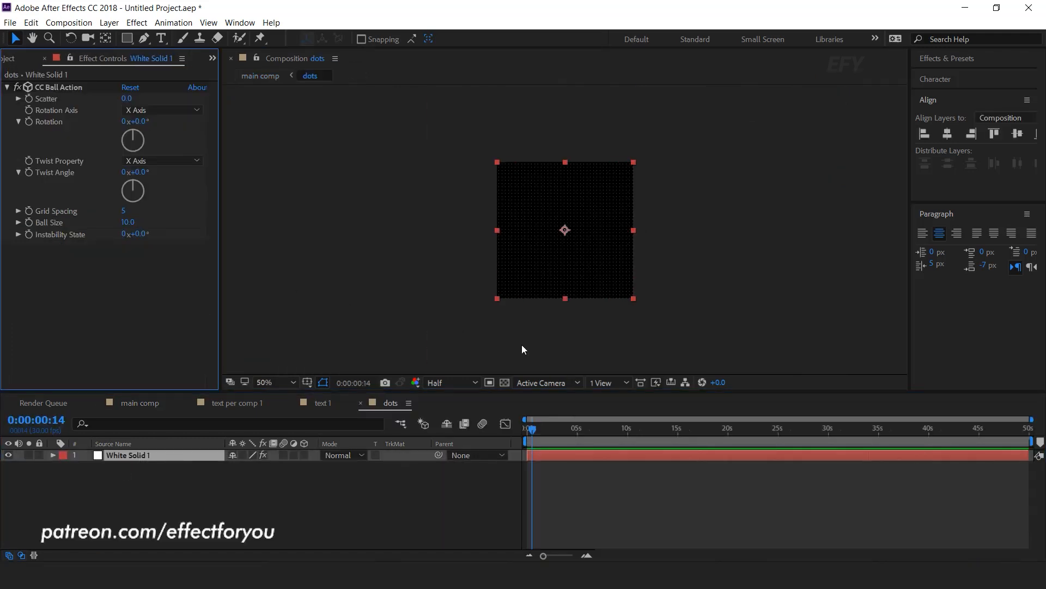
key("period")
key("comma")
left_click_drag(123, 212, 142, 219)
left_click(254, 499)
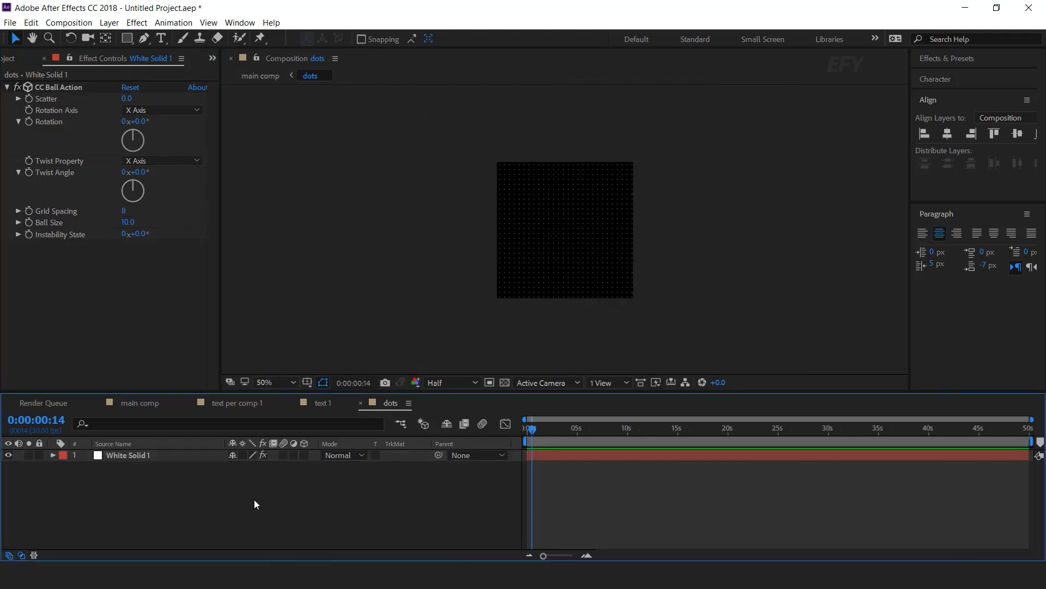
left_click(127, 222)
key("Return")
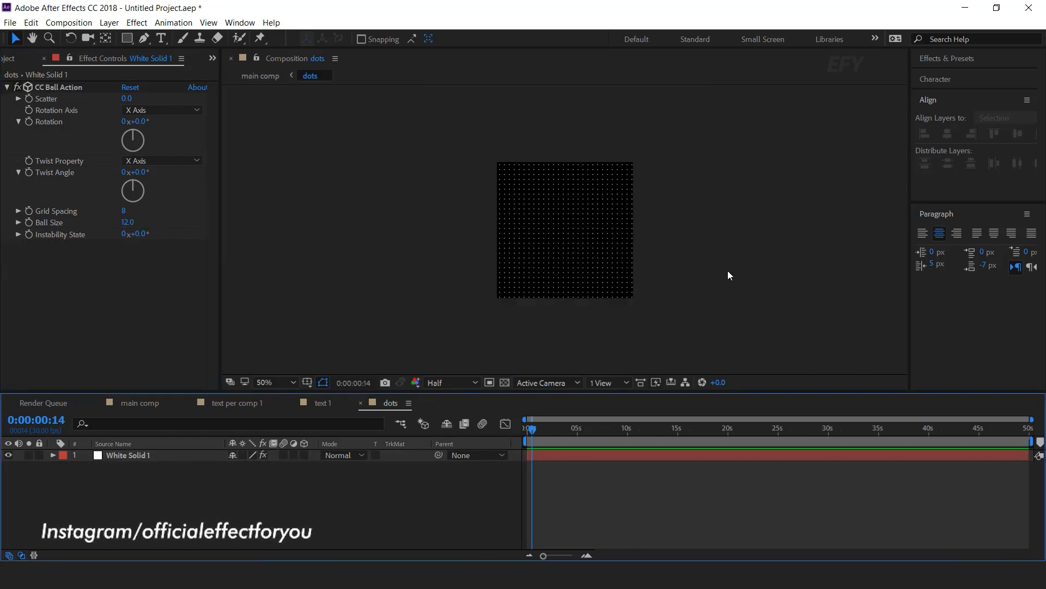
- In the main comp, duplicate the upper-right dots layer, shift the copy to 0:00:02:02 and place it on the frame's left edge
left_click(130, 402)
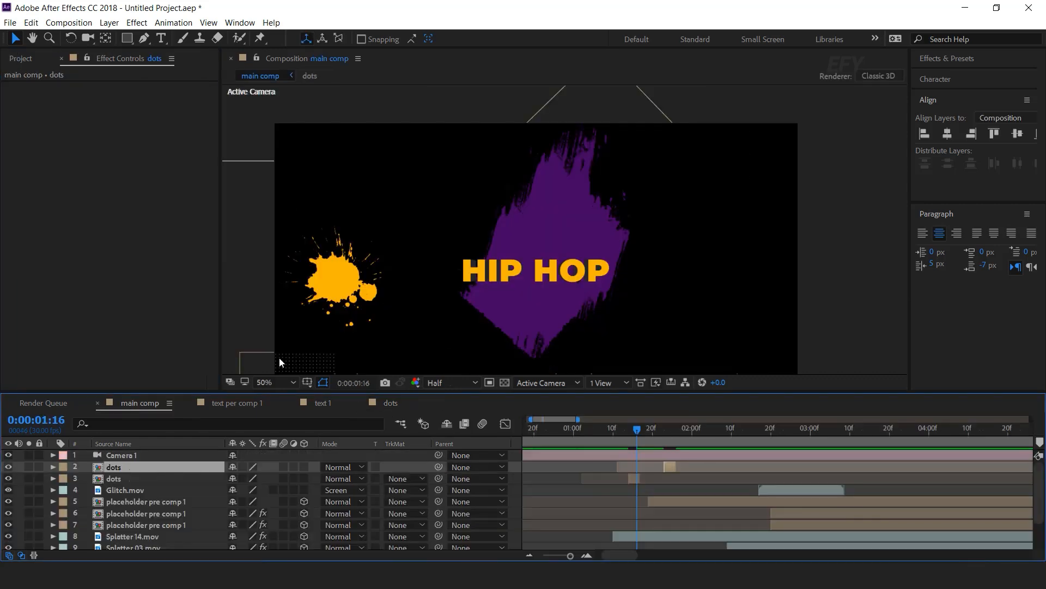
left_click(679, 431)
left_click_drag(679, 430, 701, 431)
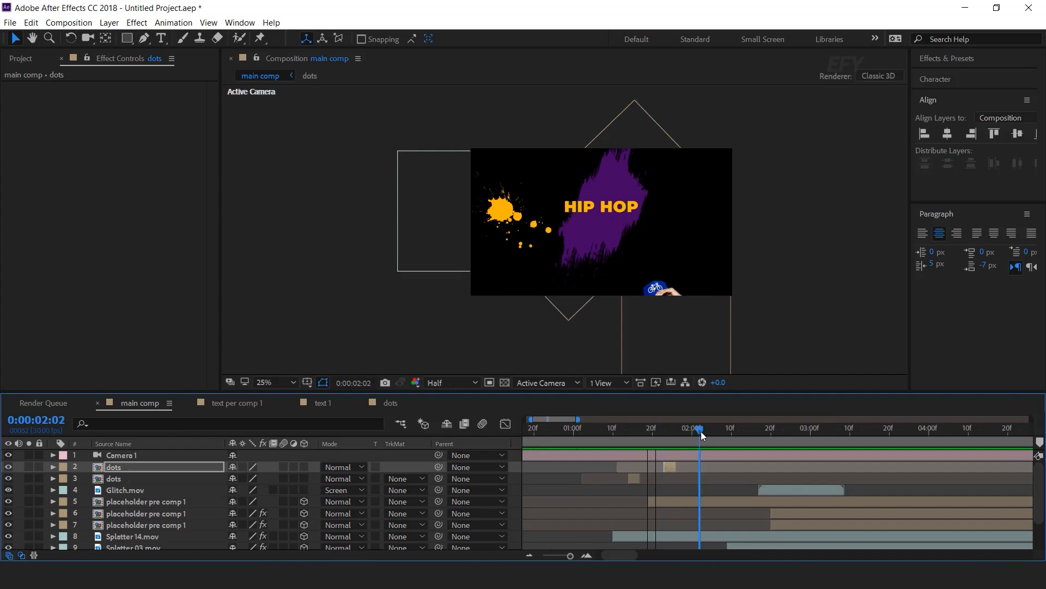
left_click(670, 469)
key("ctrl+d")
left_click_drag(670, 470, 701, 469)
left_click_drag(750, 155, 449, 288)
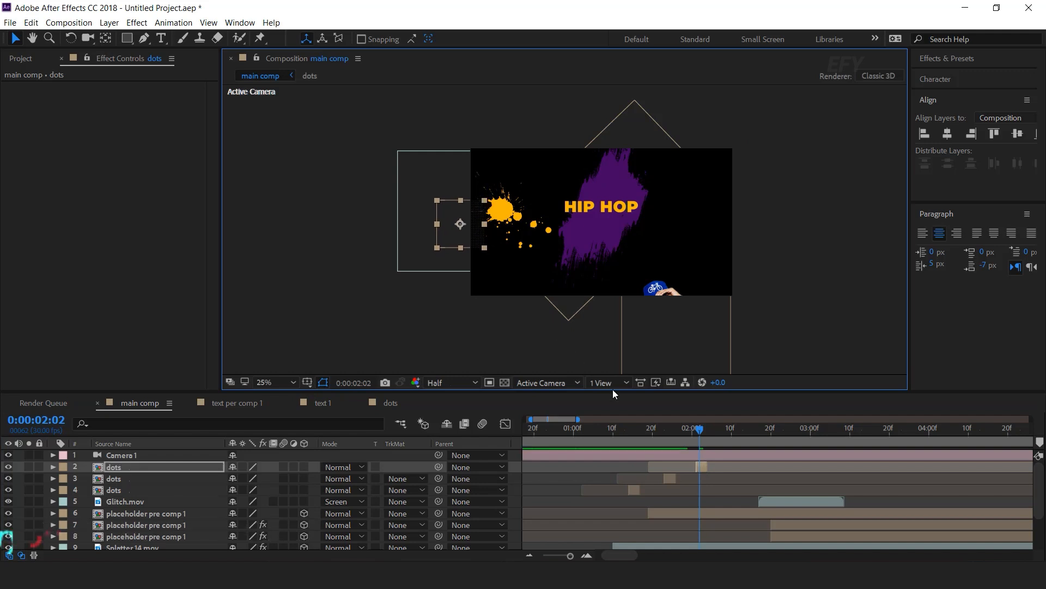
key("space")
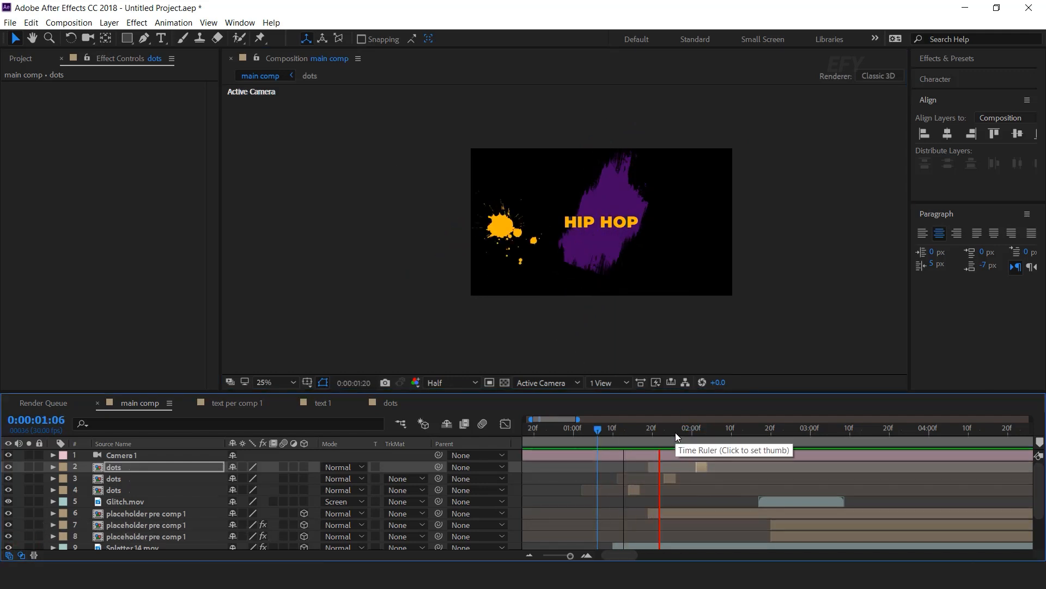
- Duplicate the left-edge dots layer, shift the copy to about 0:00:02:12 and place it at the frame's lower-right corner
left_click_drag(675, 433, 760, 464)
key("ctrl+d")
left_click(715, 302)
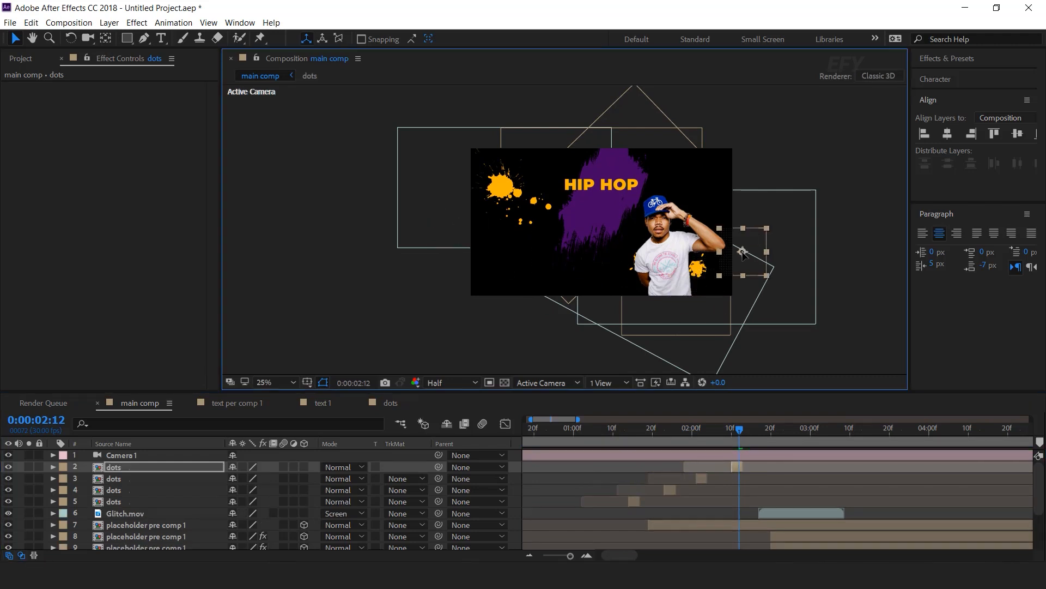
scroll(715, 303, "up", 4)
scroll(613, 329, "down", 2)
scroll(613, 328, "down", 2)
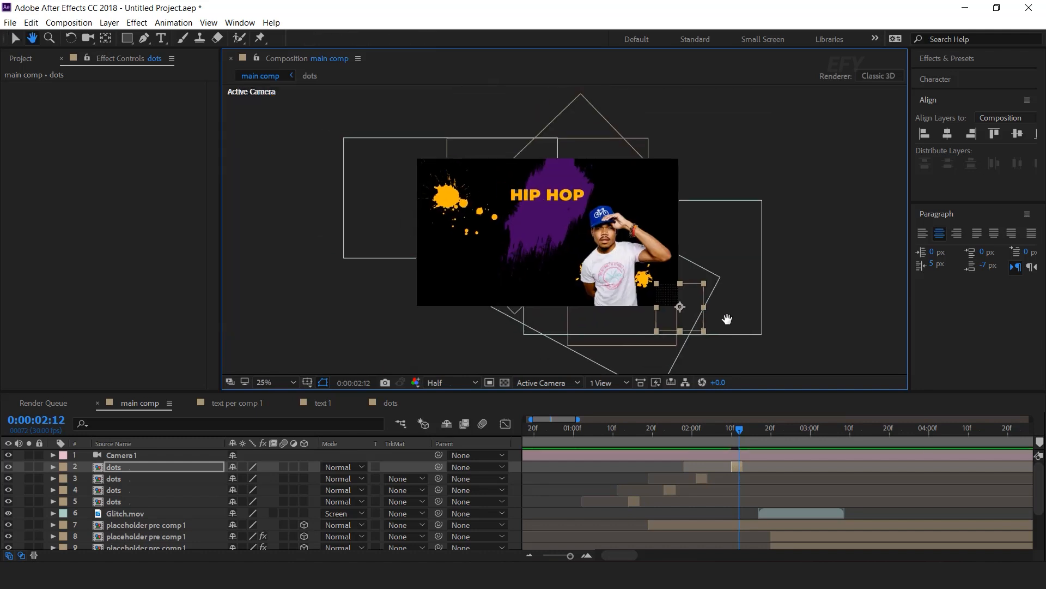
key("space")
- Duplicate the lower-right dots layer, shift the copy to about 0:00:02:22 and position it on the frame's left edge
left_click(779, 430)
left_click(735, 466)
key("ctrl+d")
left_click_drag(735, 467, 780, 466)
left_click_drag(712, 303, 439, 227)
scroll(439, 228, "up", 2)
left_click_drag(363, 271, 341, 225)
left_click_drag(328, 231, 319, 232)
scroll(269, 273, "down", 2)
left_click(439, 252)
left_click(441, 234)
- Duplicate the newest dots layer at the same point in time and scrub through the sequence of dots clips
key("ctrl+d")
left_click(779, 175)
left_click_drag(730, 430, 645, 430)
left_click_drag(771, 434, 814, 431)
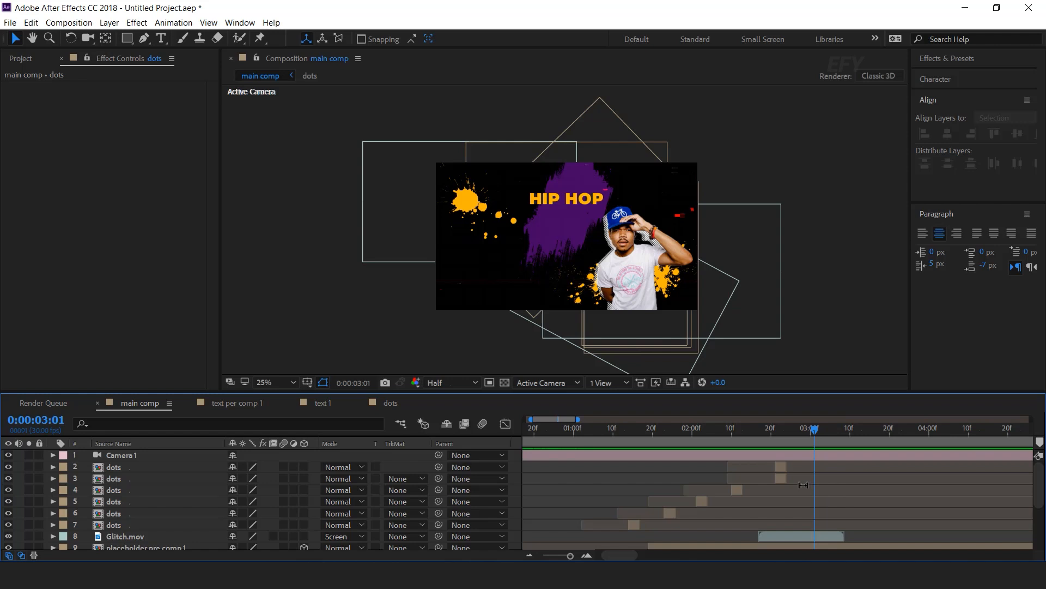
- Add the PLUS.mp4 clip from the elements folder to the main comp directly below the camera layer
scroll(803, 485, "down", 2)
left_click(786, 430)
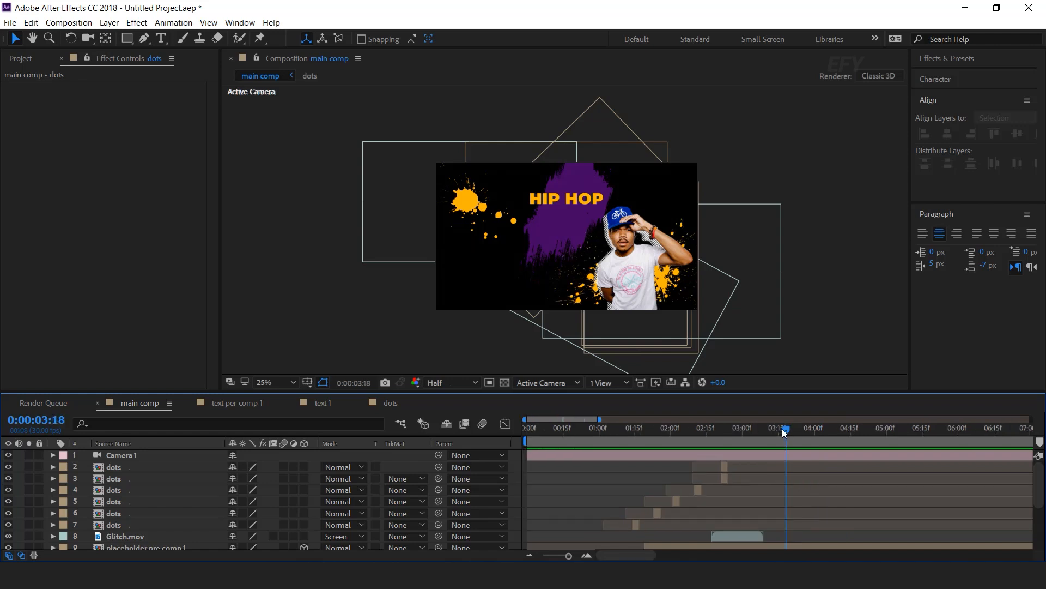
left_click(21, 58)
left_click(27, 338)
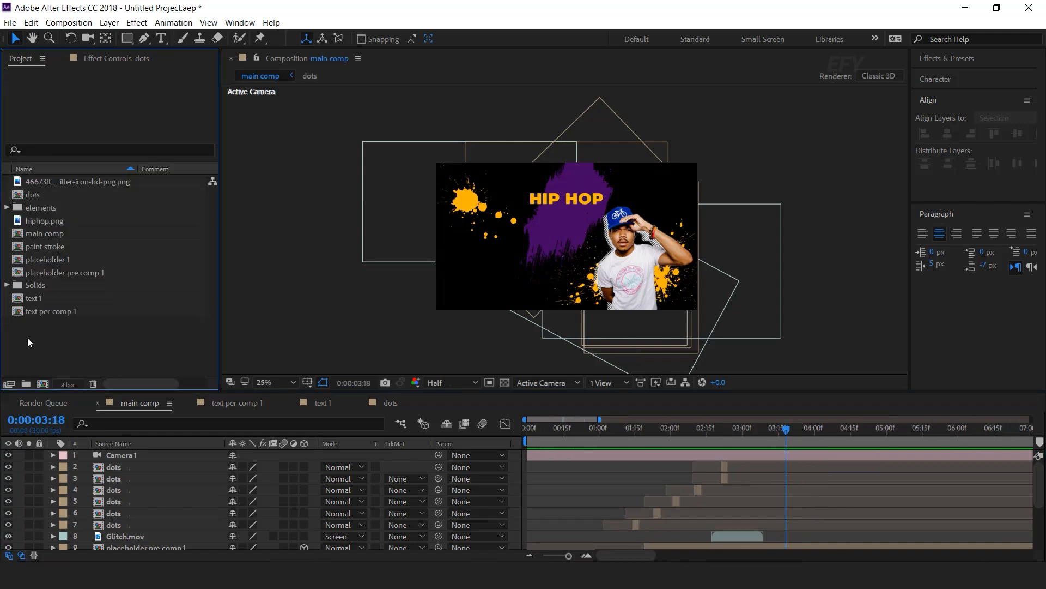
left_click(6, 207)
left_click(55, 275)
left_click_drag(31, 275, 136, 464)
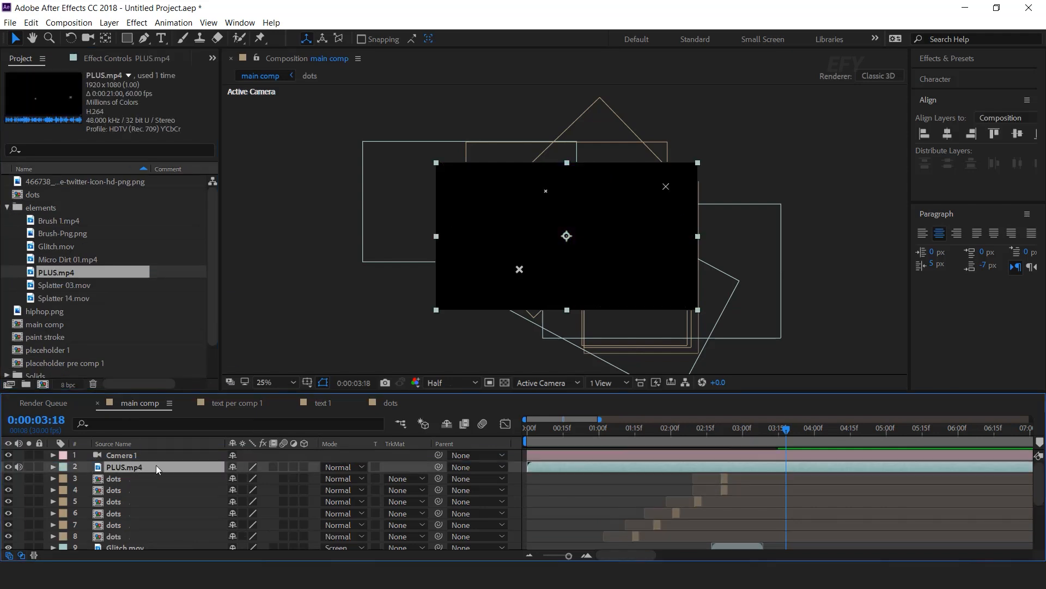
- Trim the PLUS.mp4 layer to a few frames, starting at 0:00:01:10 and ending at 0:00:01:13
left_click_drag(767, 434, 623, 434)
key("alt+bracketleft")
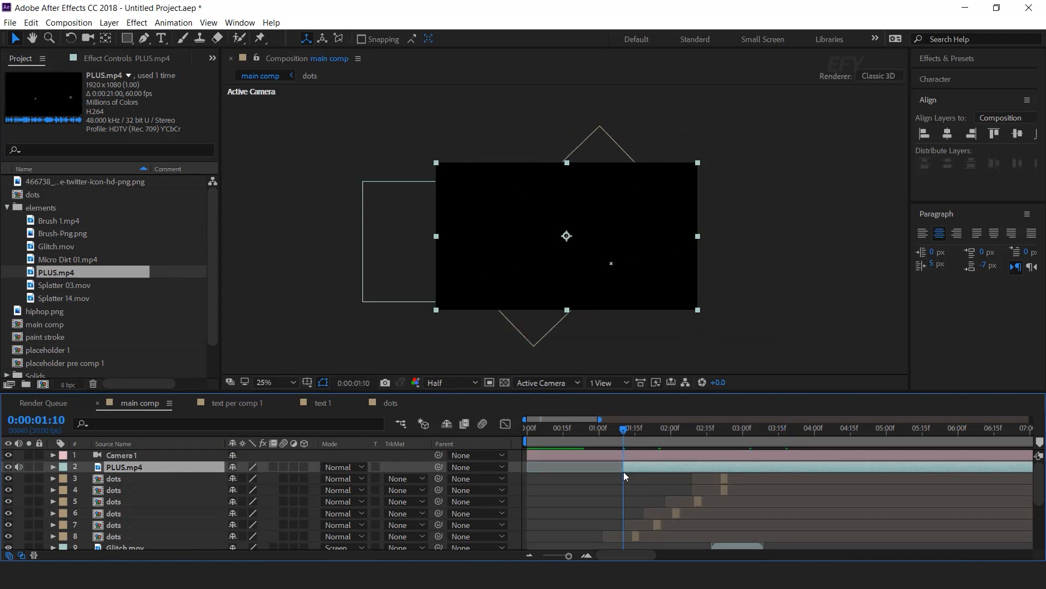
key("equal")
left_click(629, 432)
left_click(637, 430)
key("alt+bracketright")
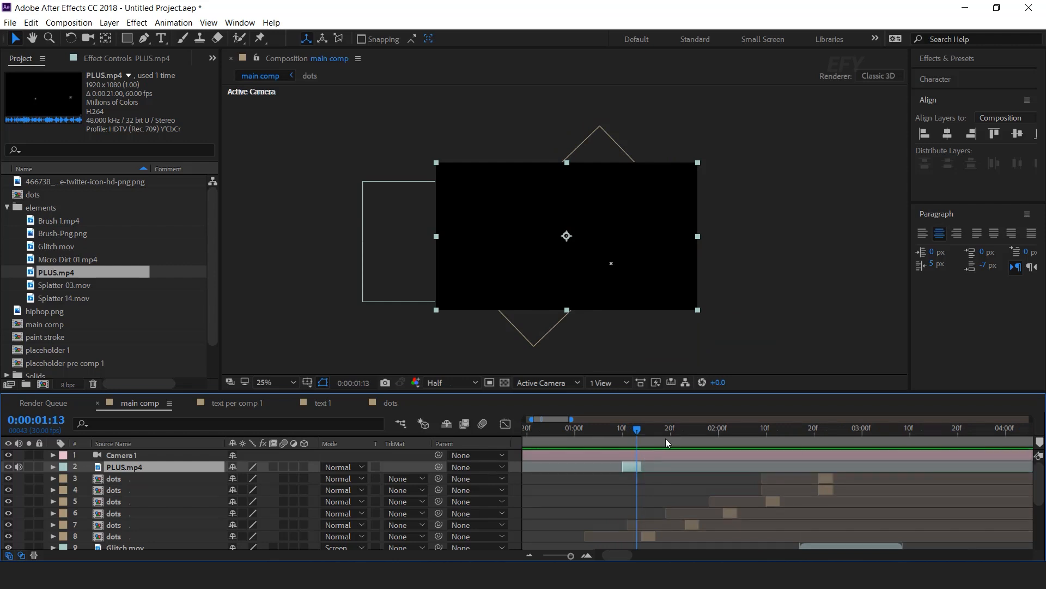
- Set the PLUS.mp4 layer's blending mode to Screen
left_click(628, 430)
left_click(630, 430)
left_click(343, 469)
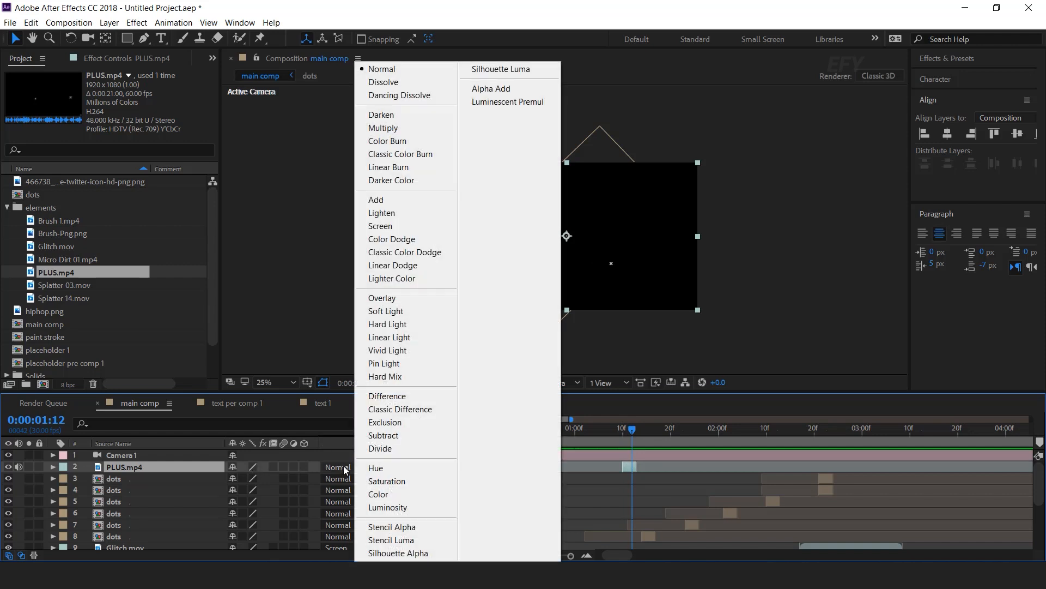
left_click(392, 226)
- Shift the trimmed PLUS.mp4 clip earlier in the main comp to about 0:00:00:24
key("minus")
left_click_drag(566, 429, 585, 431)
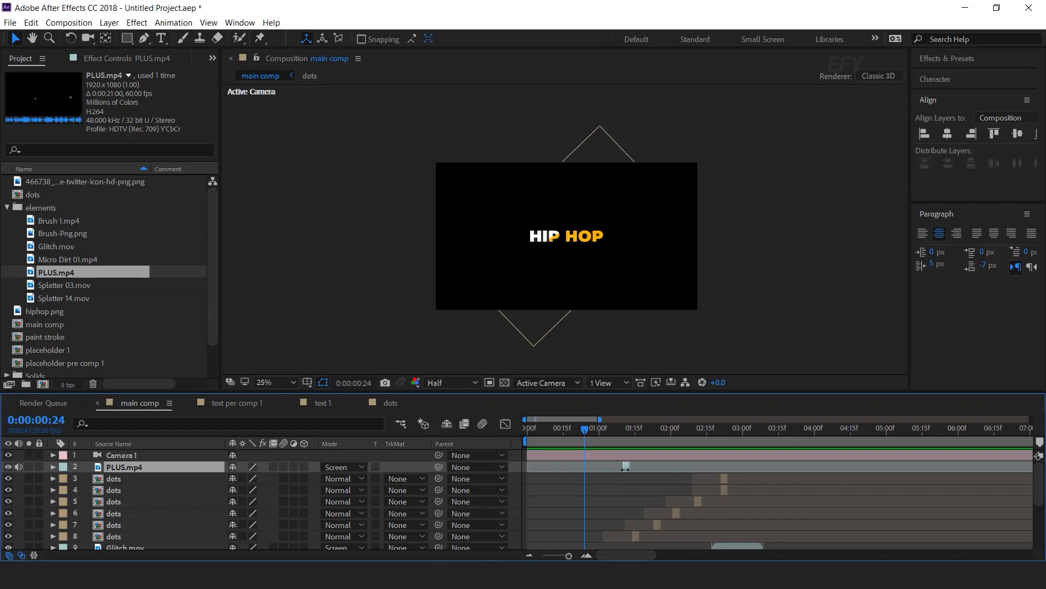
scroll(625, 469, "up", 2, "alt")
left_click_drag(620, 555, 610, 555)
left_click_drag(723, 469, 645, 470)
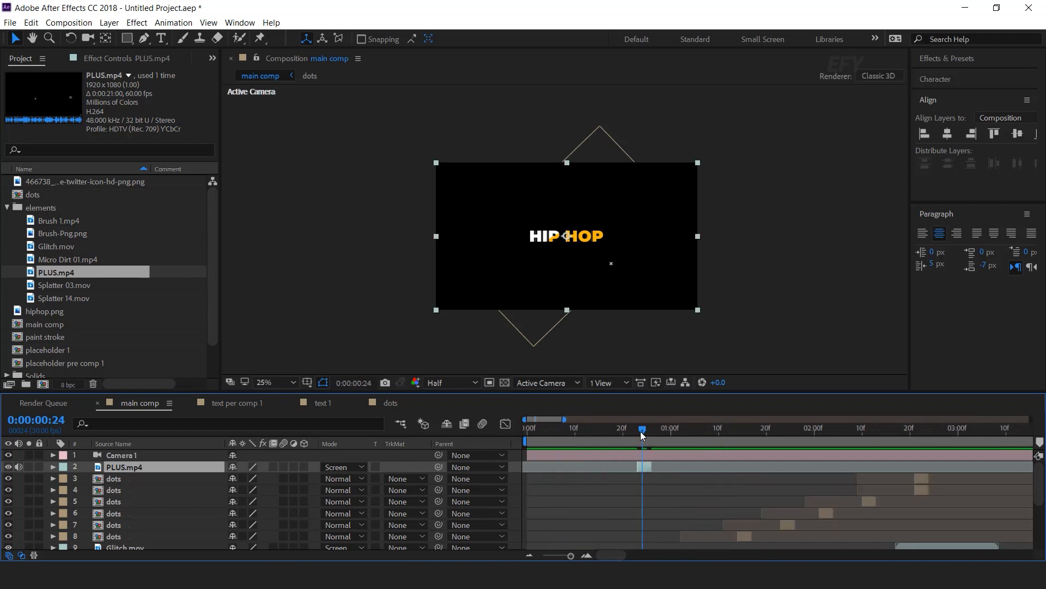
- Duplicate the PLUS.mp4 layer, place the copy at 0:00:01:18 and preview the animation from 0:00:00:20
key("ctrl+d")
left_click_drag(646, 432, 757, 431)
left_click_drag(644, 472, 899, 466)
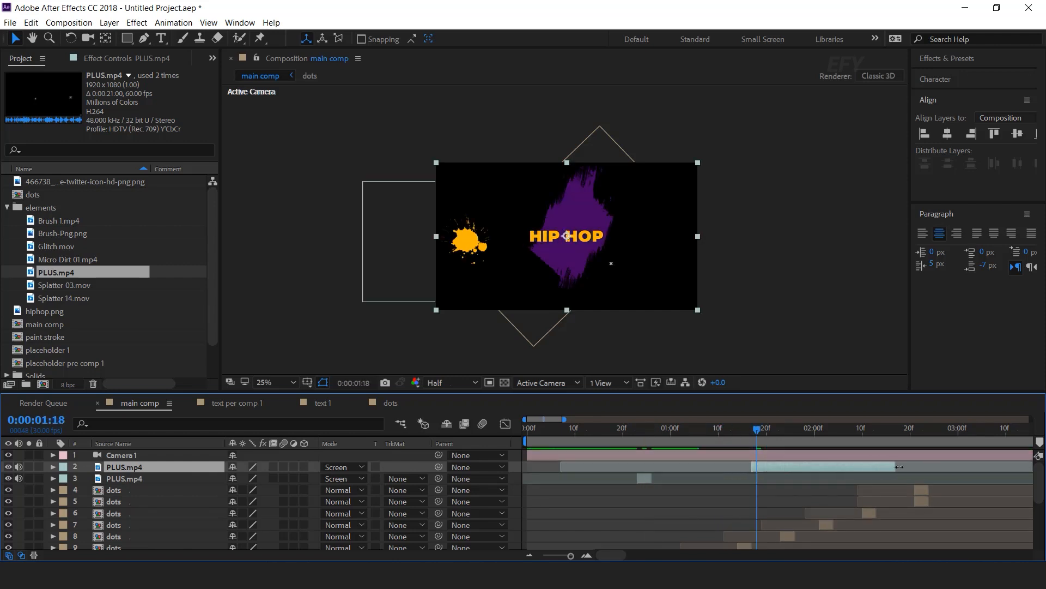
left_click_drag(751, 466, 883, 467)
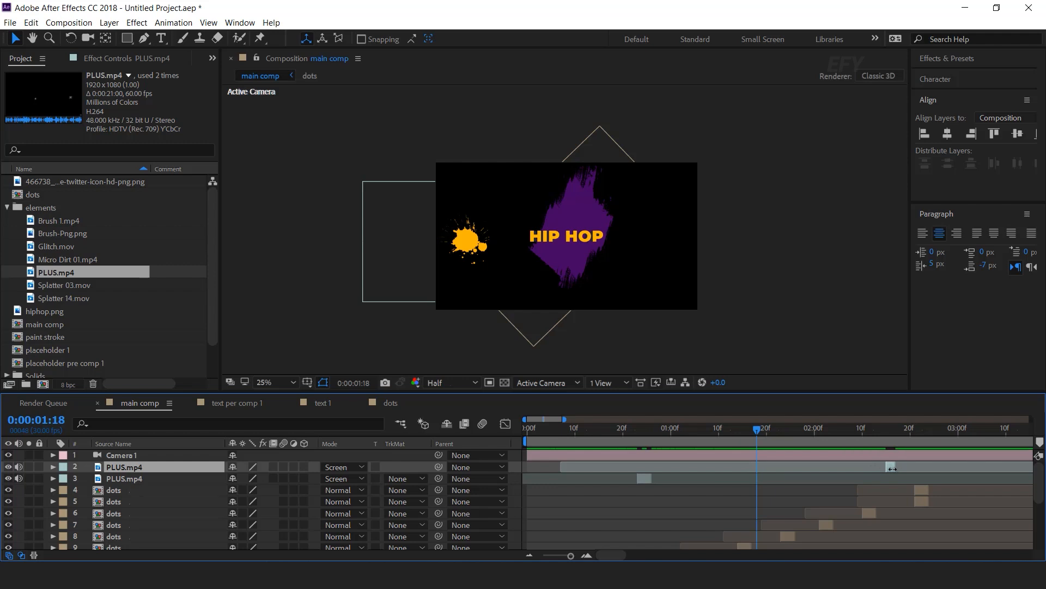
key("ctrl+z")
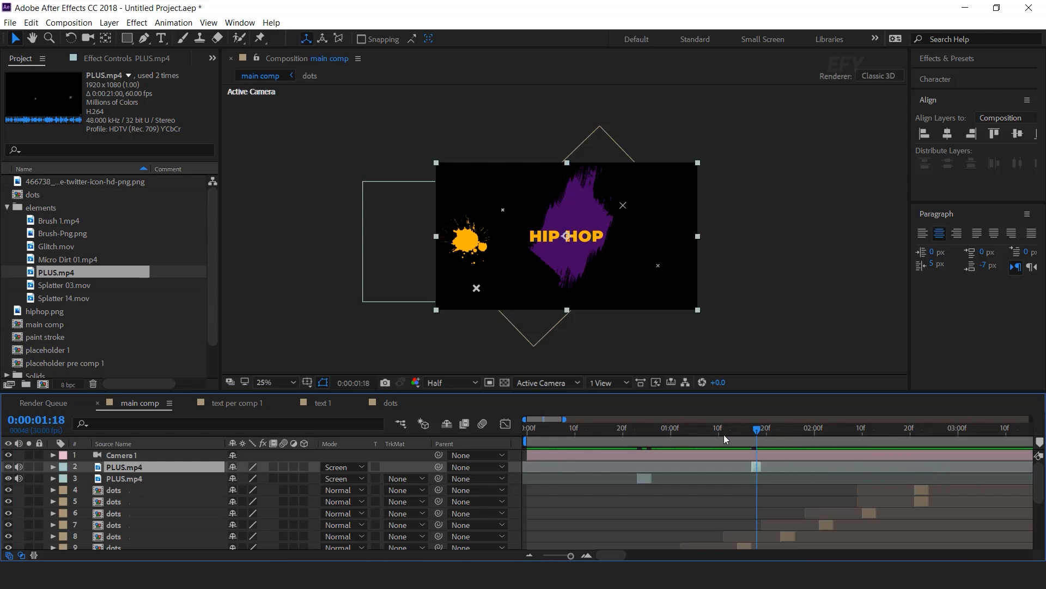
left_click_drag(718, 429, 623, 429)
key("space")
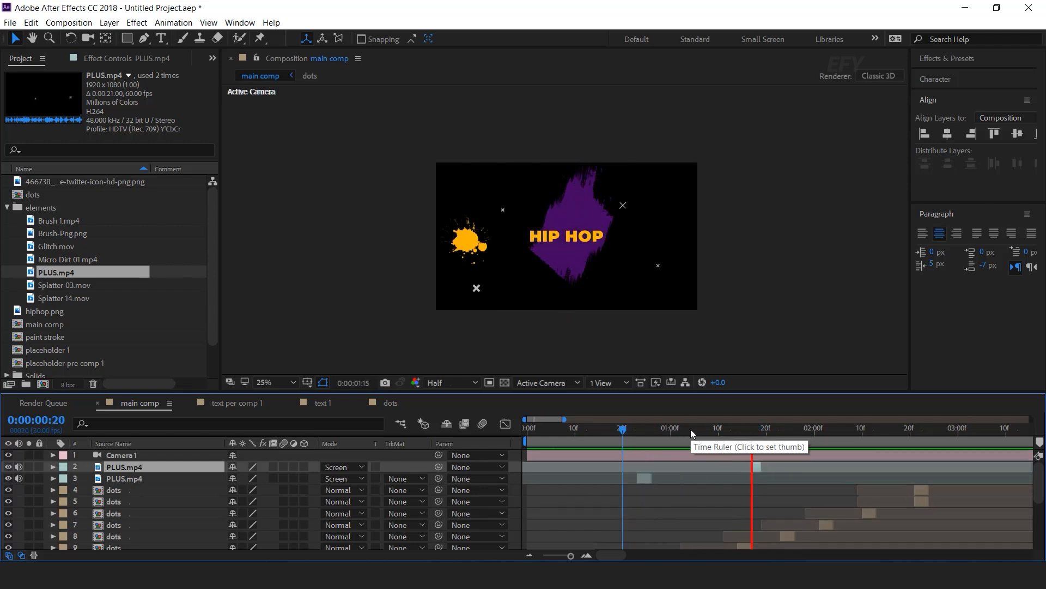
- Duplicate the newest PLUS.mp4 layer, shift the copy to 0:00:02:08 and preview from 0:00:01:18
left_click(852, 440)
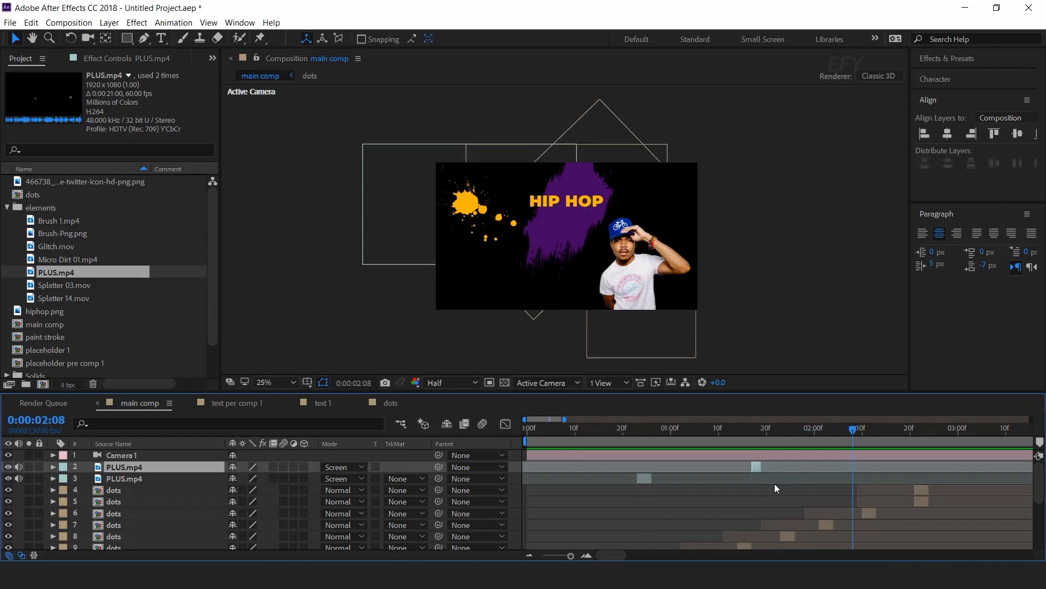
key("ctrl+shift+d")
left_click_drag(850, 467, 855, 469)
left_click(757, 431)
key("space")
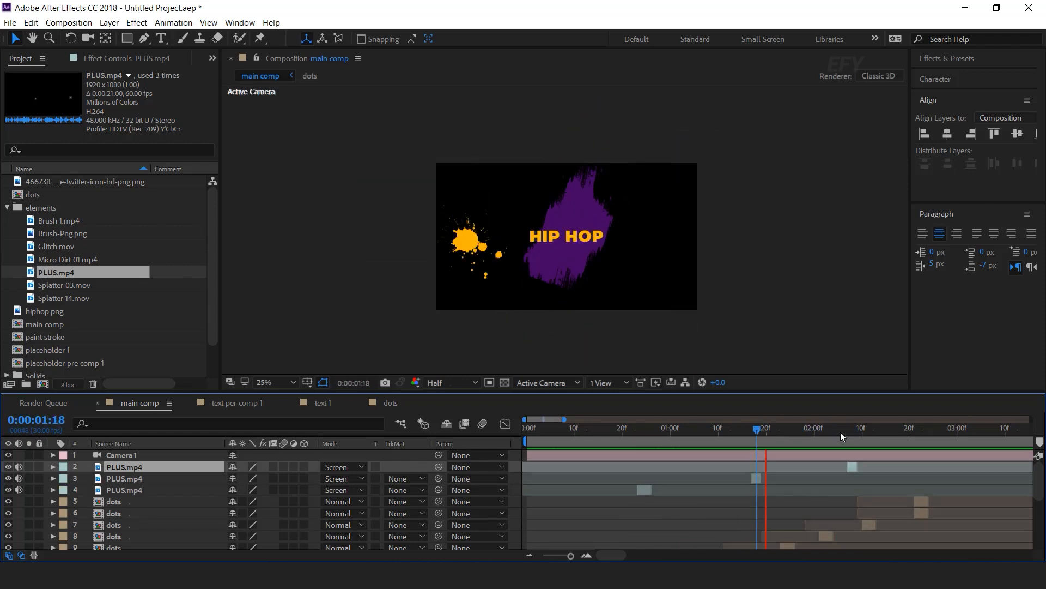
- Duplicate the newest PLUS.mp4 layer again and place the copy at about 0:00:02:20
left_click(905, 430)
left_click_drag(905, 497, 739, 497)
key("ctrl+d")
left_click_drag(685, 467, 874, 469)
- Add another PLUS.mp4 copy at about 0:00:03:16 and preview the sequence of plus flashes
left_click(873, 430)
key("ctrl+d")
key("minus")
left_click_drag(878, 493, 770, 492)
left_click(595, 430)
key("space")
left_click_drag(762, 434, 748, 439)
- Duplicate PLUS.mp4 once more, place the copy at about 0:00:04:15 and play back the comp
left_click(841, 431)
key("ctrl+d")
key("equal")
left_click_drag(665, 470, 809, 466)
key("minus")
key("space")
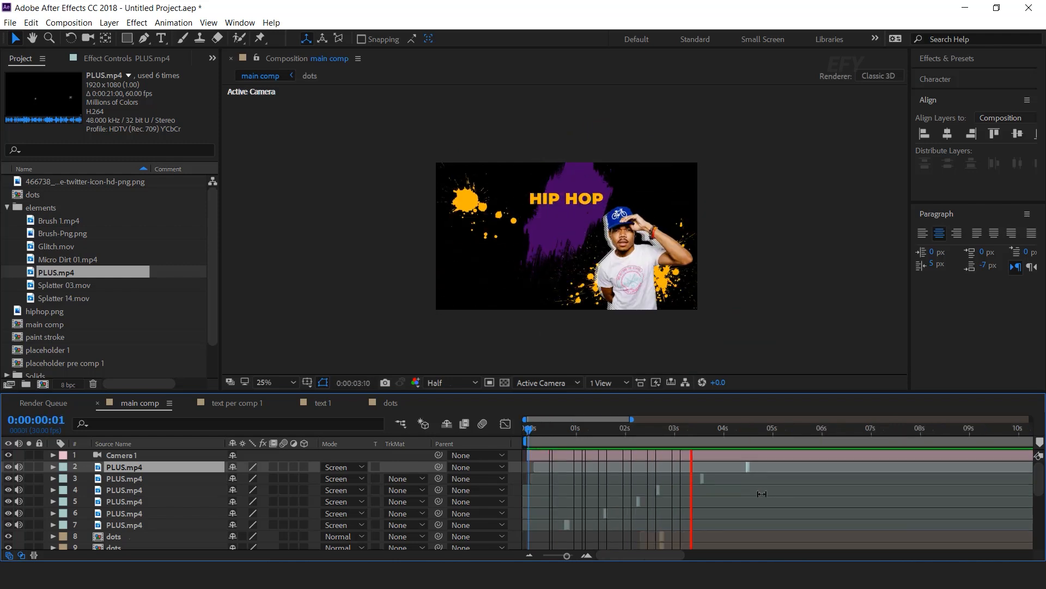
left_click_drag(756, 436, 765, 435)
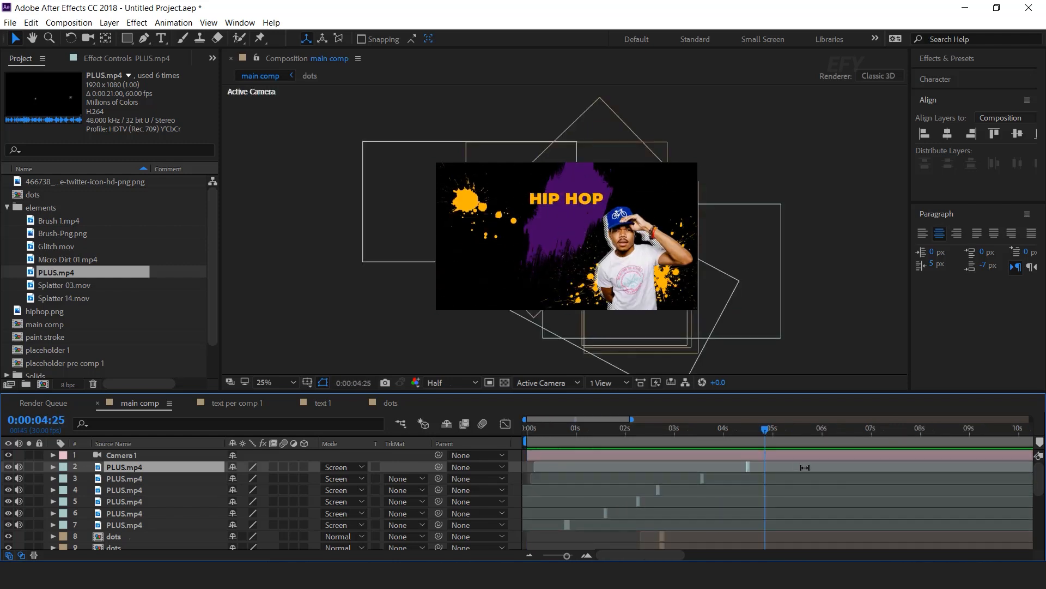
- Create a new adjustment layer at the top of the main comp and apply the Transform effect to it
left_click(514, 462)
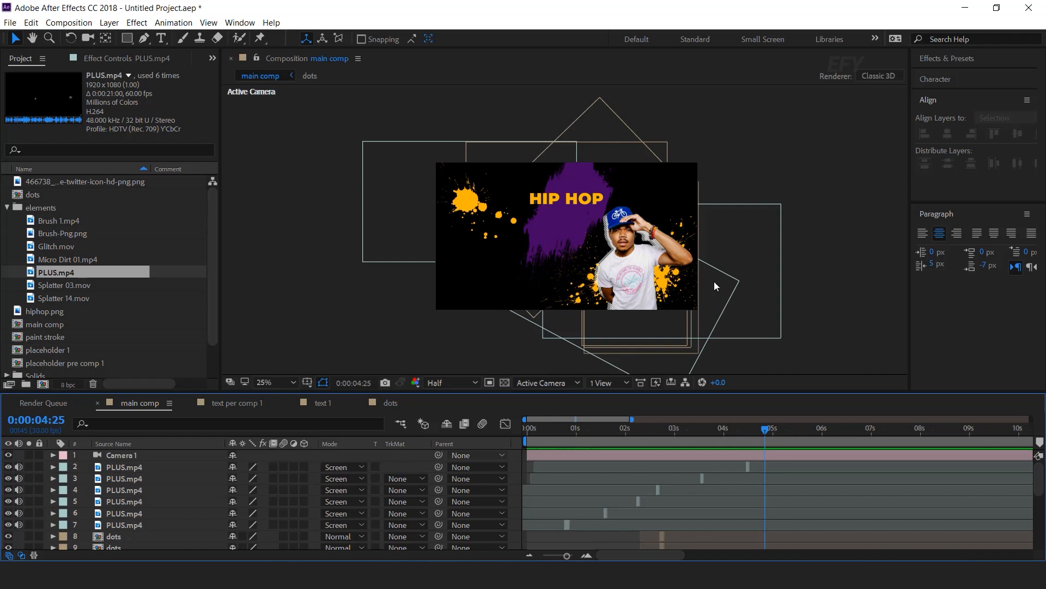
right_click(515, 457)
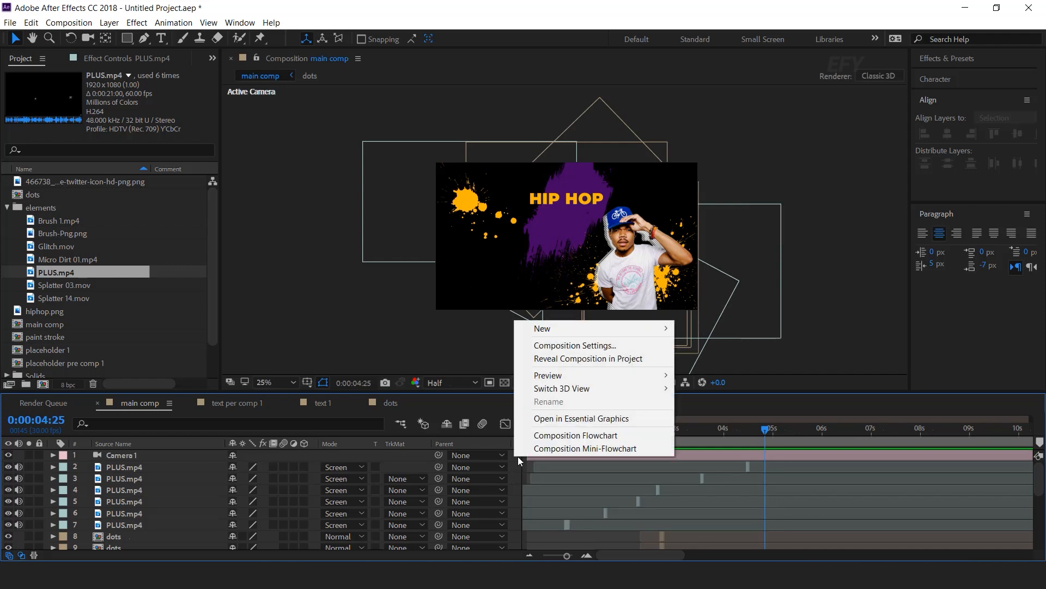
mouse_move(567, 325)
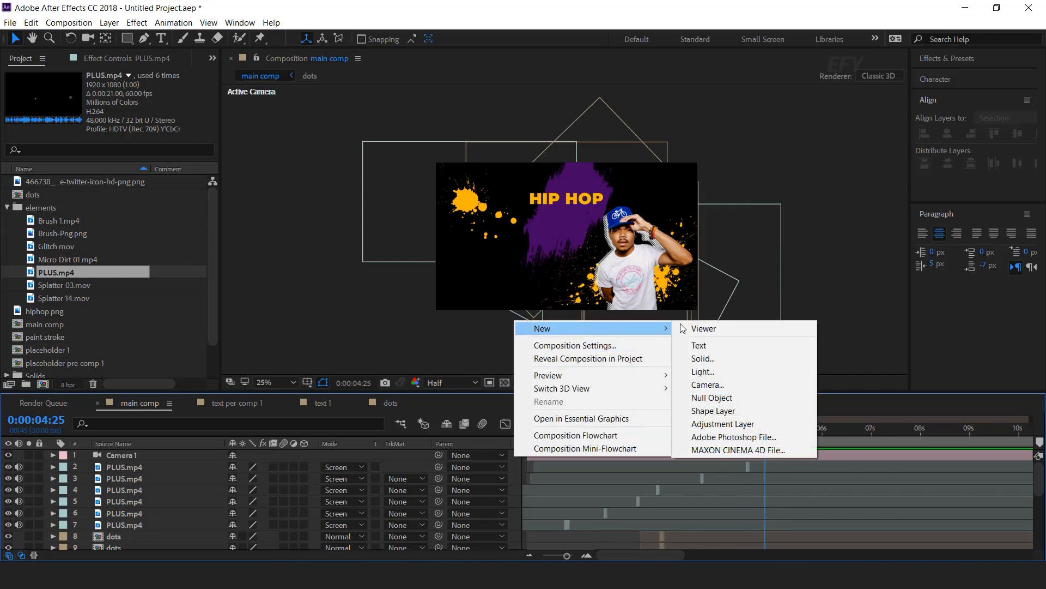
left_click(738, 424)
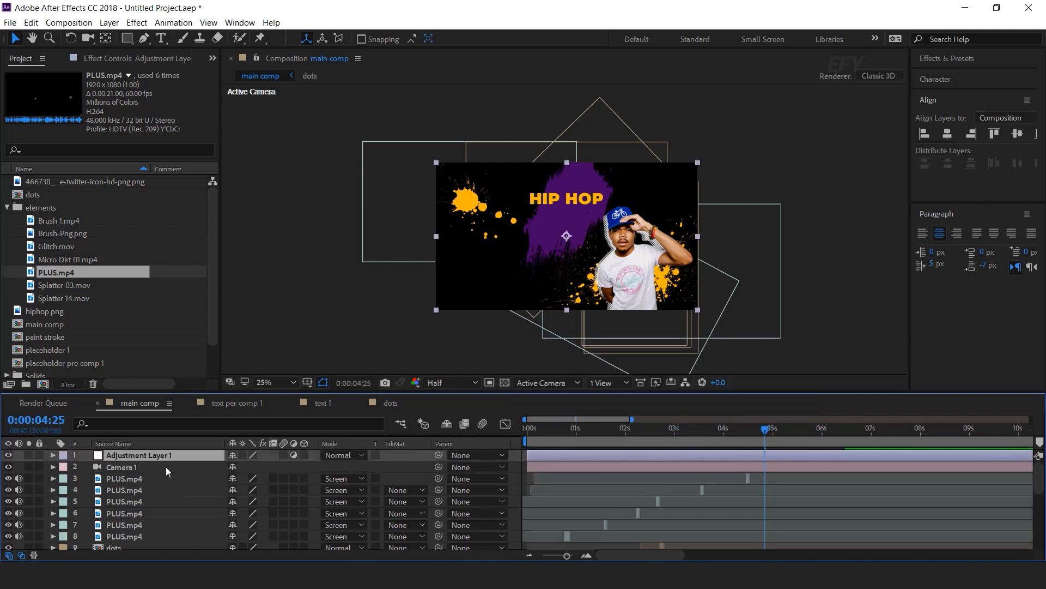
key("ctrl+space")
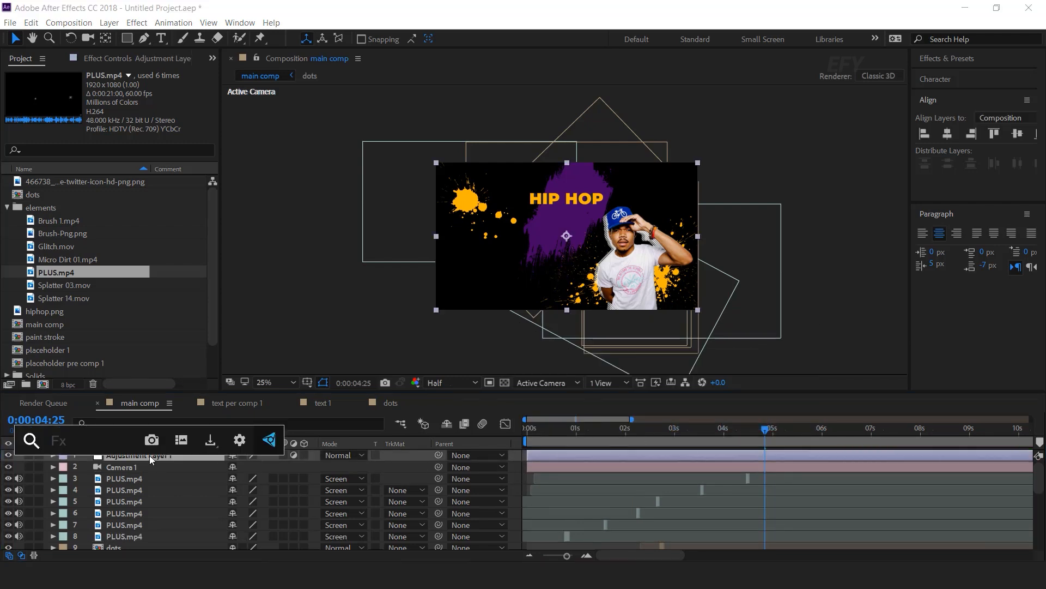
type("tra")
key("Return")
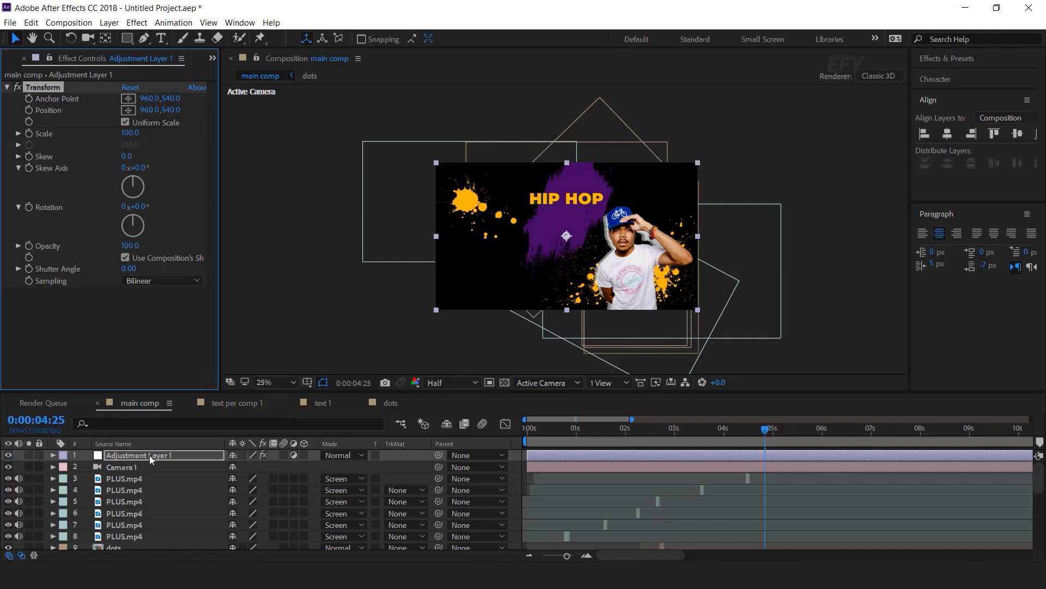
- Draw a thin horizontal rectangle mask across the HIP HOP title on the adjustment layer and set the Transform effect's Scale to 130
left_click(129, 42)
scroll(509, 199, "up", 2)
left_click_drag(492, 166, 649, 172)
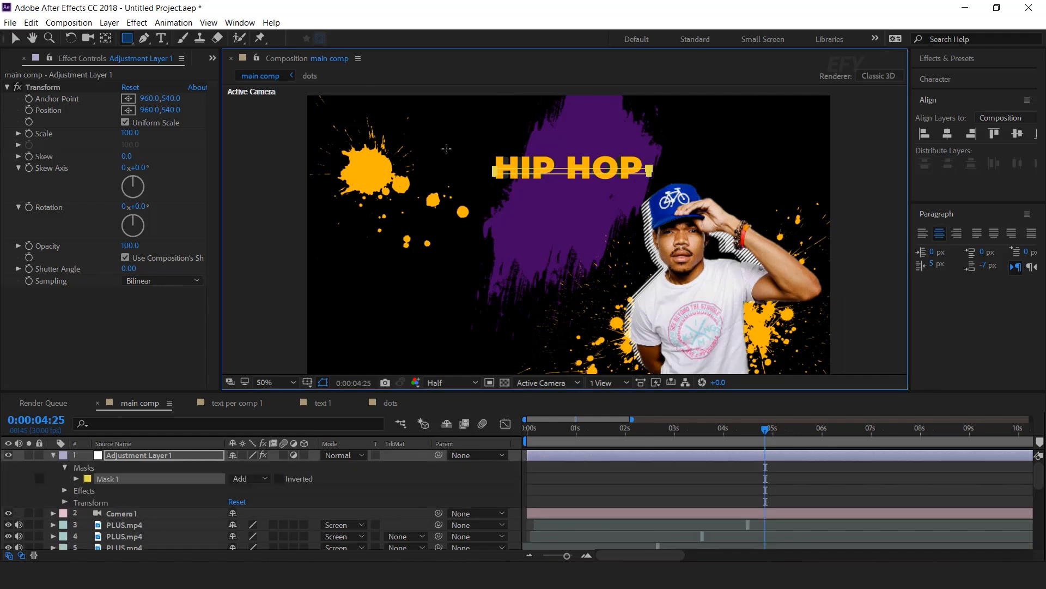
left_click(130, 134)
type("130")
key("Return")
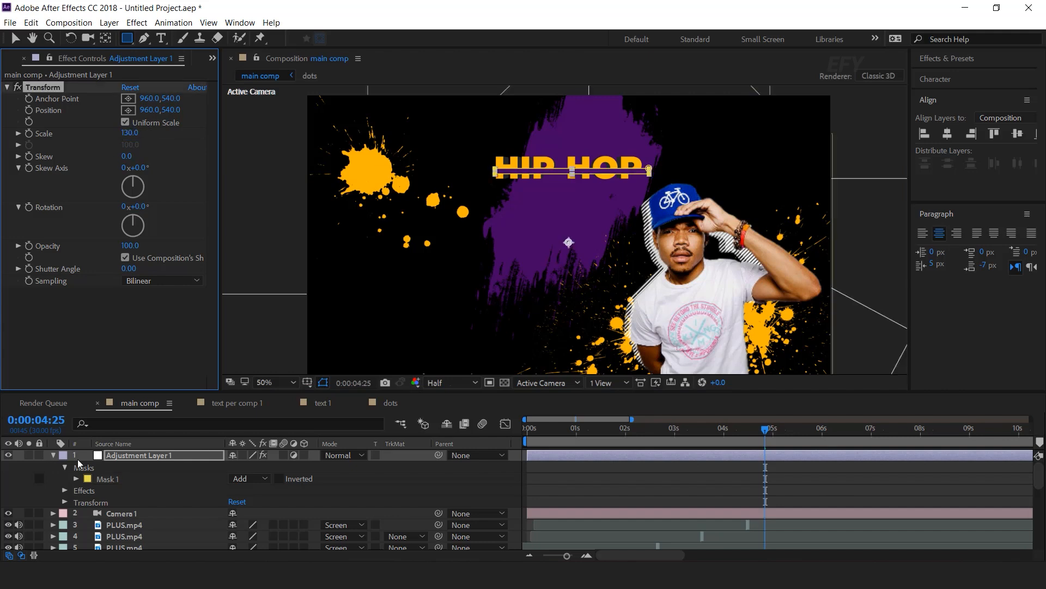
- Trim the adjustment layer to a few frames, from 0:00:04:21 to about 0:00:04:25
left_click(129, 461)
key("v")
left_click_drag(584, 454, 699, 429)
key("alt+]")
scroll(792, 433, "up", 2)
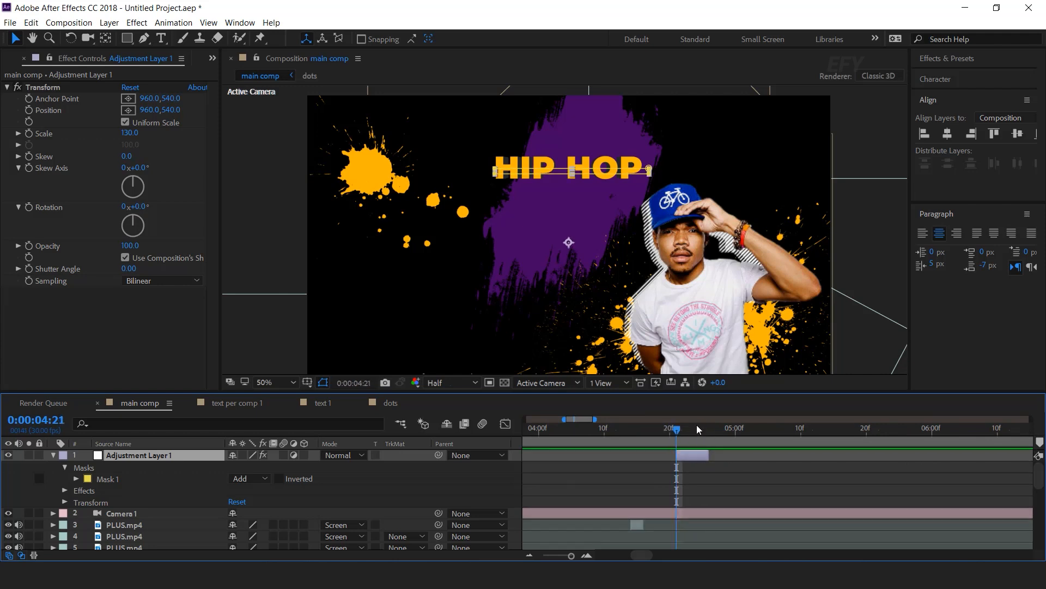
scroll(698, 430, "down", 3)
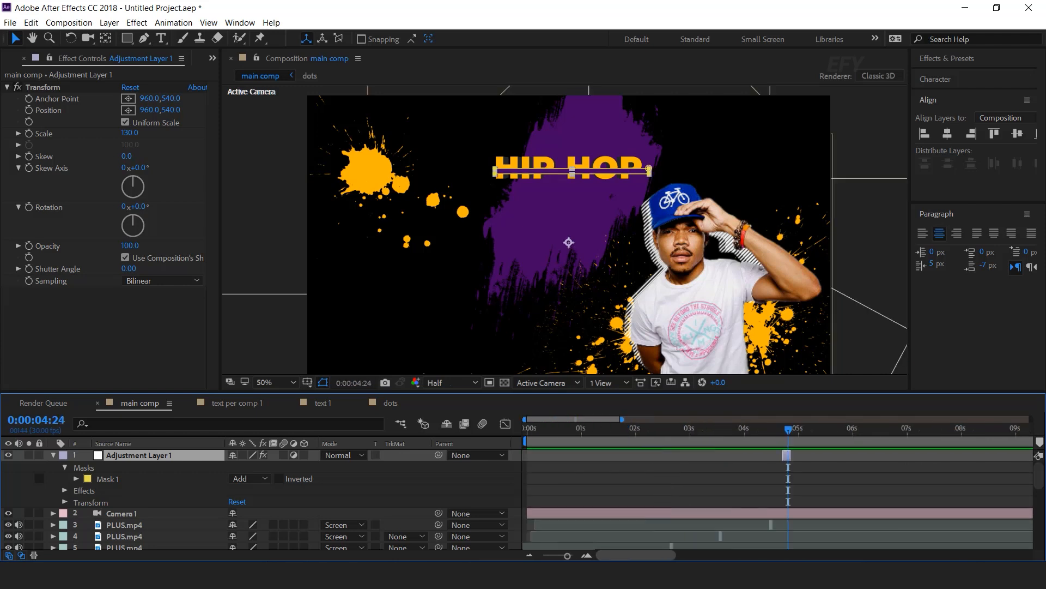
- Move the adjustment layer to 0:00:00:27, reposition its mask over the centred HIP HOP title and preview the glitch
left_click(538, 431)
key("space")
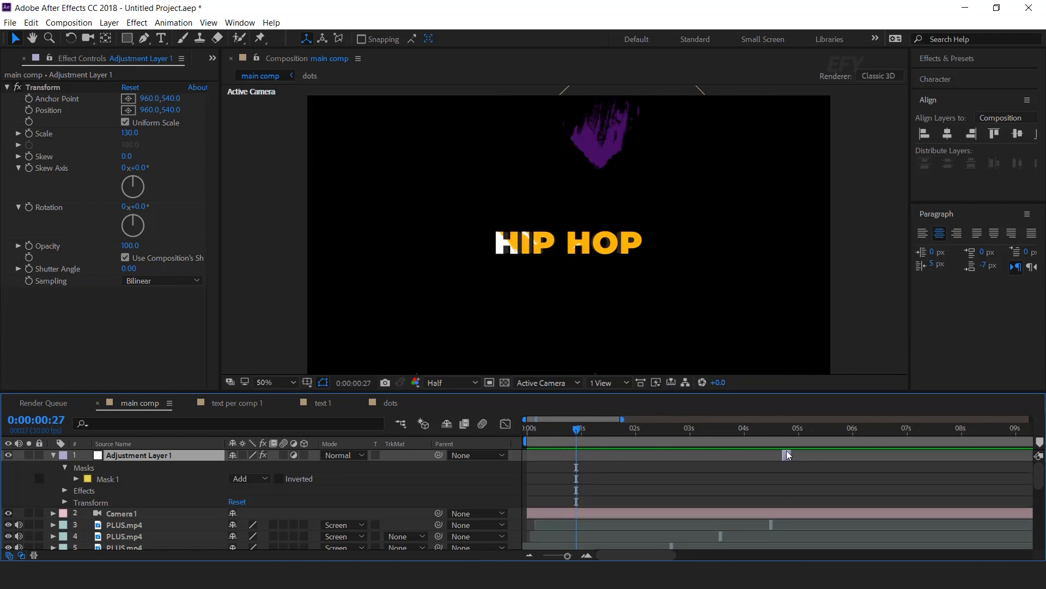
key("bracketleft")
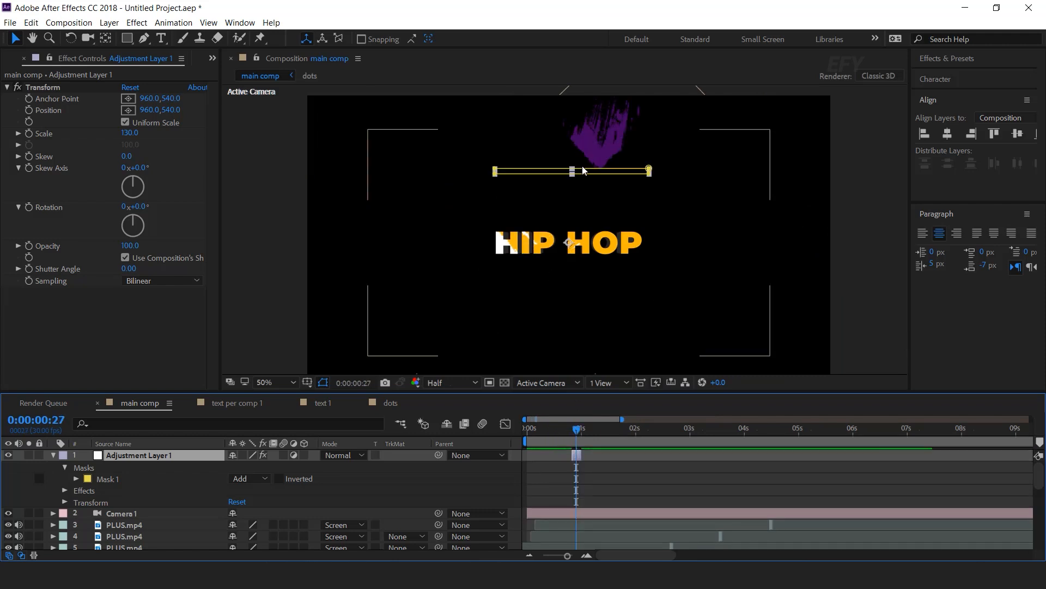
left_click(589, 173)
left_click_drag(599, 174, 569, 237)
left_click(624, 470)
left_click_drag(576, 428, 529, 428)
key("space")
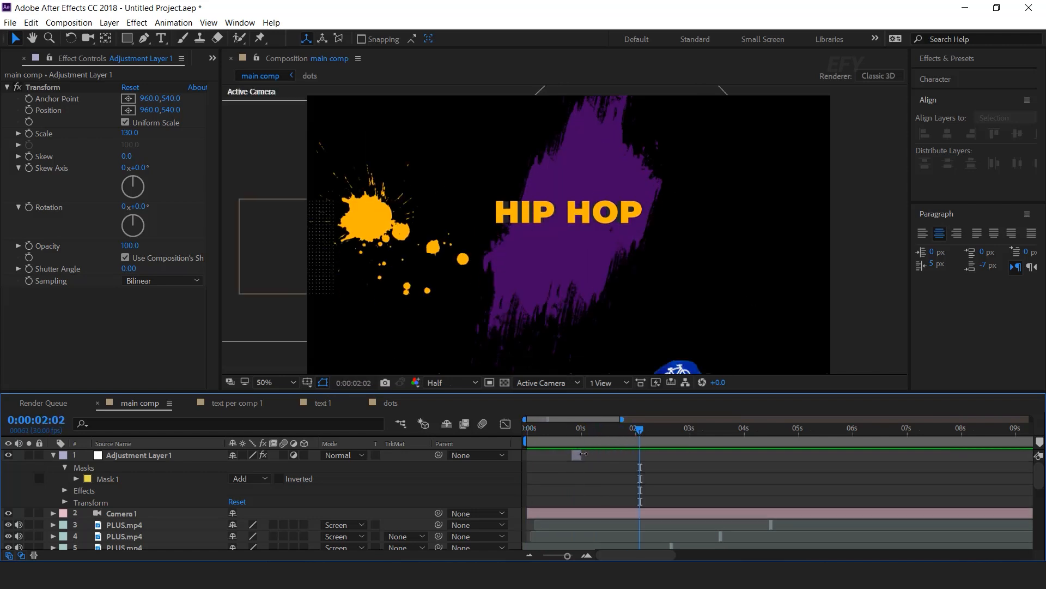
- Duplicate the adjustment layer, shift the copy to about 0:00:02:02 and move its mask over the title's upper right edge
left_click(577, 457)
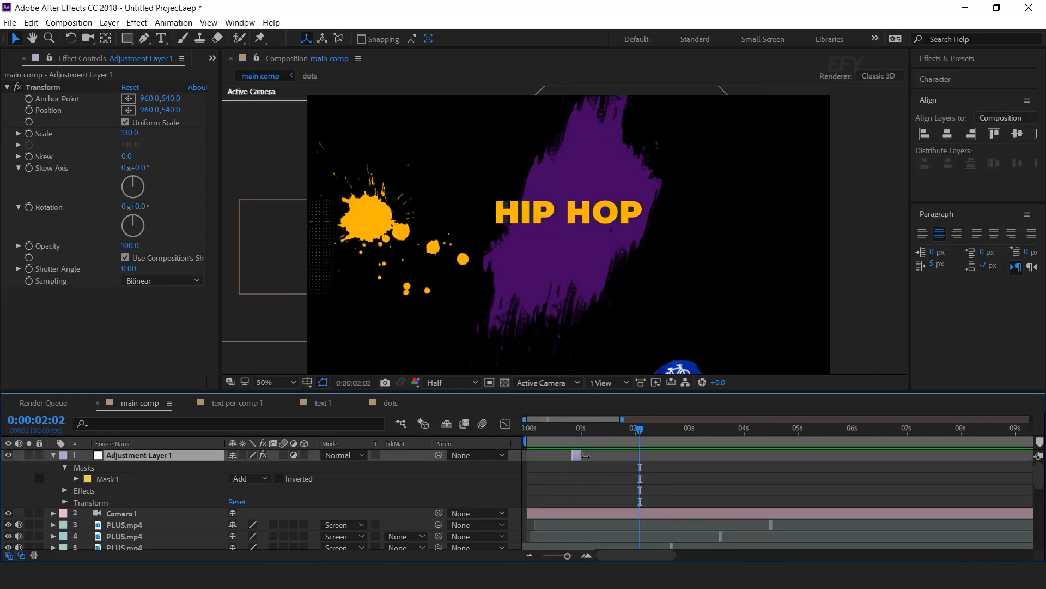
key("ctrl+d")
left_click_drag(579, 455, 637, 455)
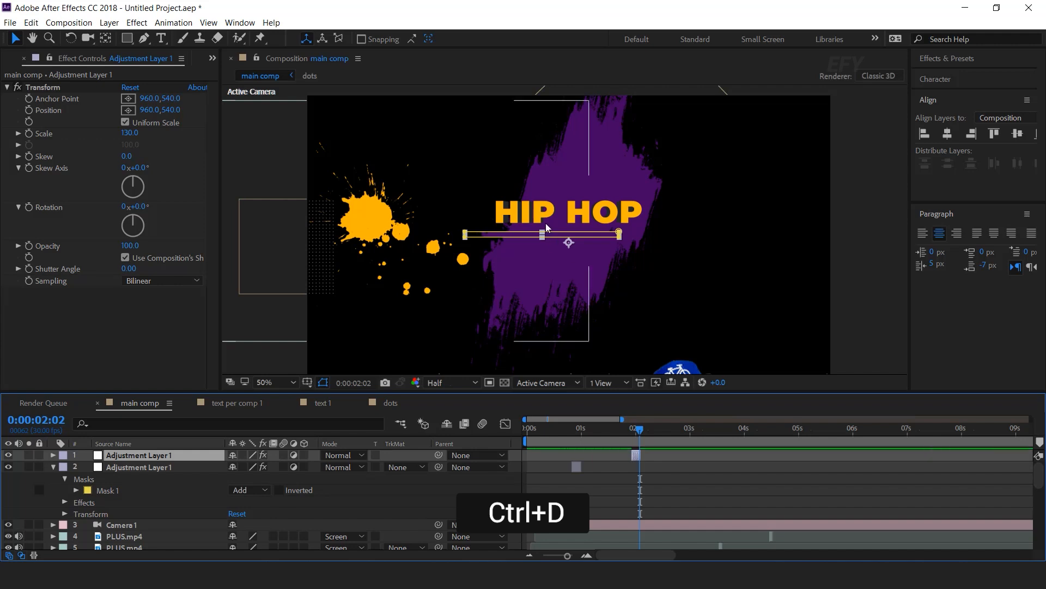
left_click(553, 238)
left_click_drag(564, 235, 688, 204)
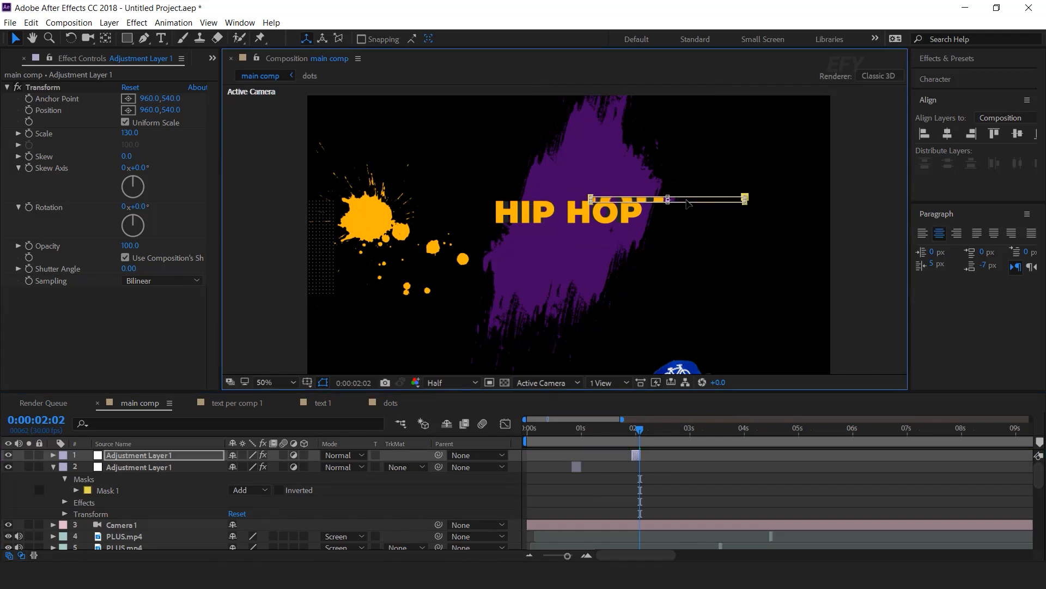
- Duplicate the adjustment layer at 0:00:02:02 and move the copy's mask down over the lower part of the purple brush stroke
left_click(637, 457)
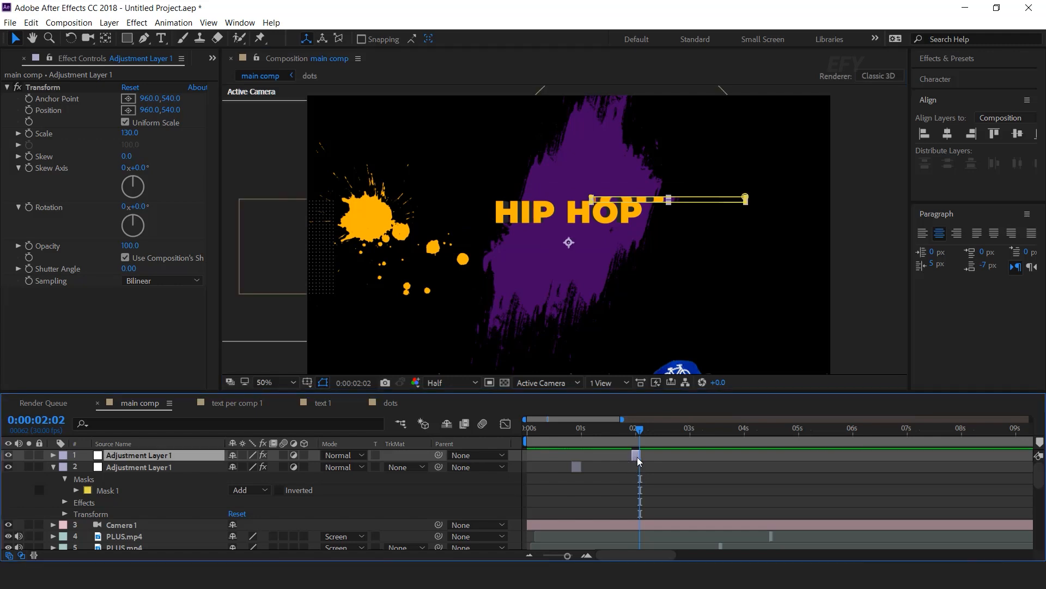
key("ctrl+d")
left_click(698, 205)
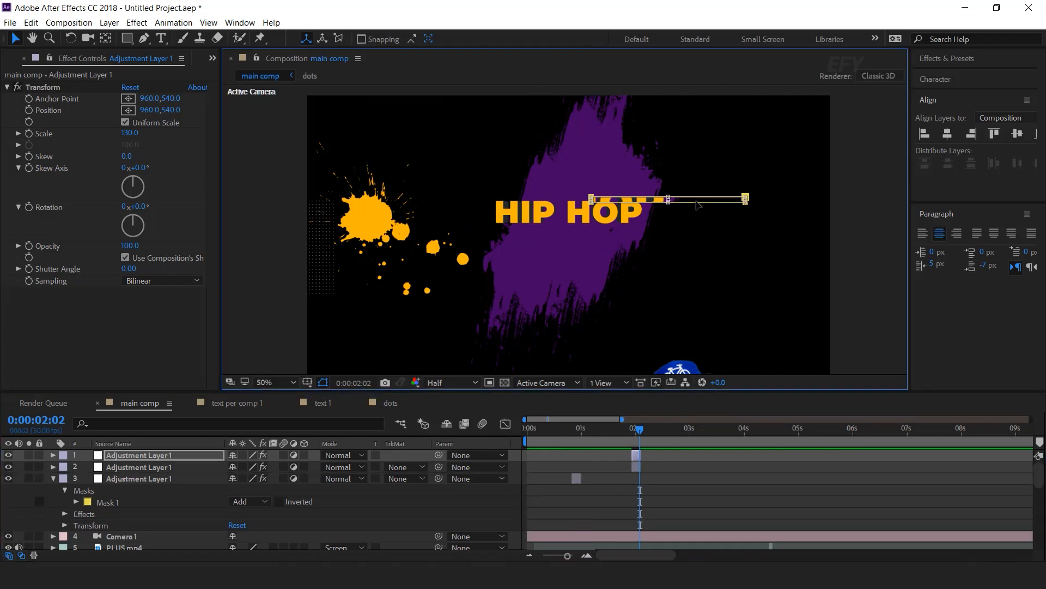
left_click_drag(485, 254, 550, 299)
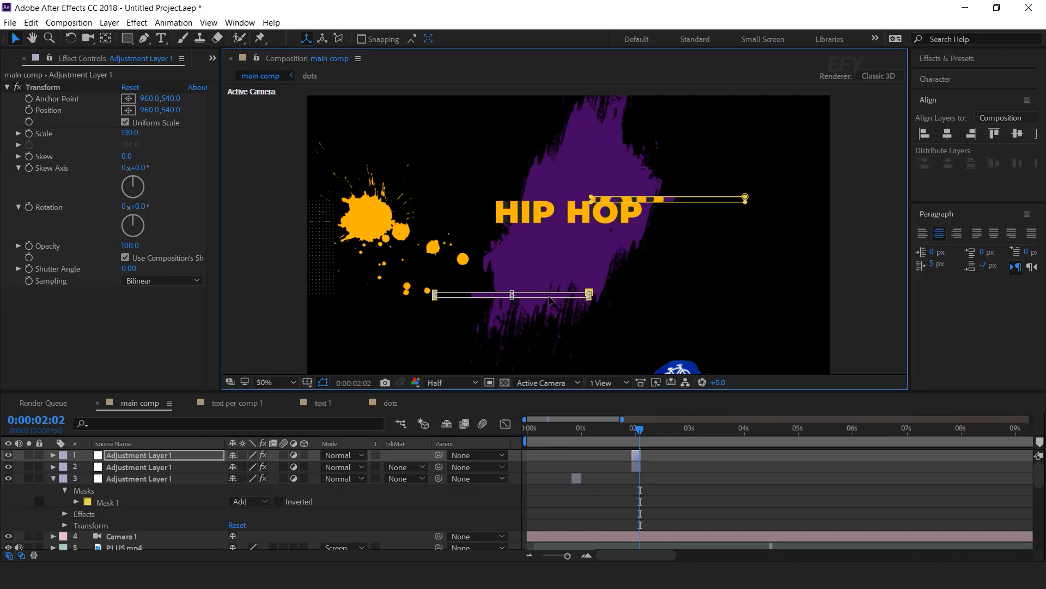
- Preview the glitches, duplicate the top adjustment layer, shift the copy to about 0:00:02:14 and move its upper mask over the man's blue cap
left_click_drag(639, 429, 570, 429)
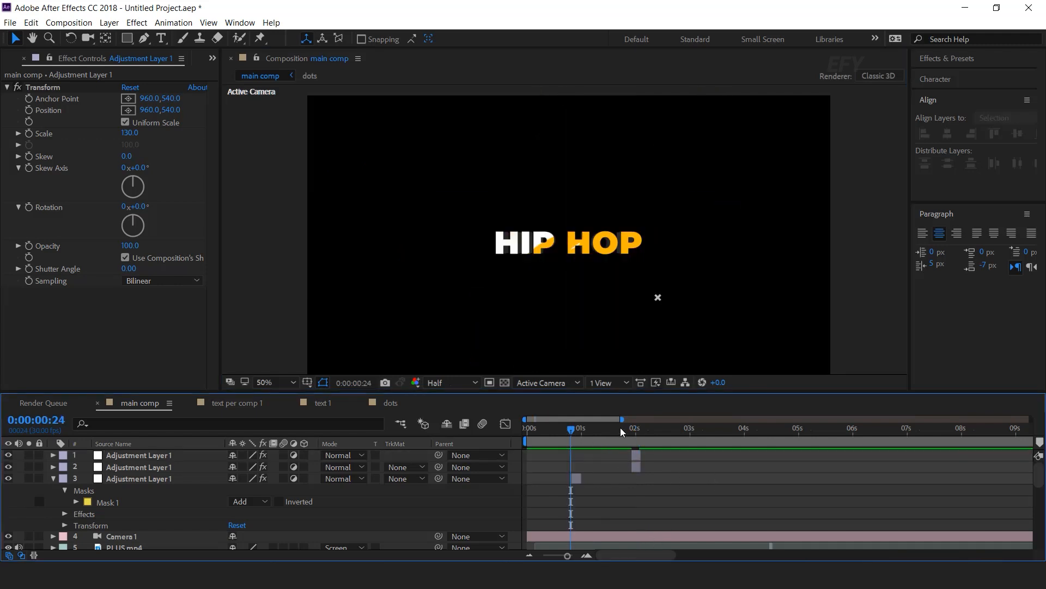
key("space")
left_click_drag(631, 430, 661, 455)
left_click(637, 457)
key("ctrl+d")
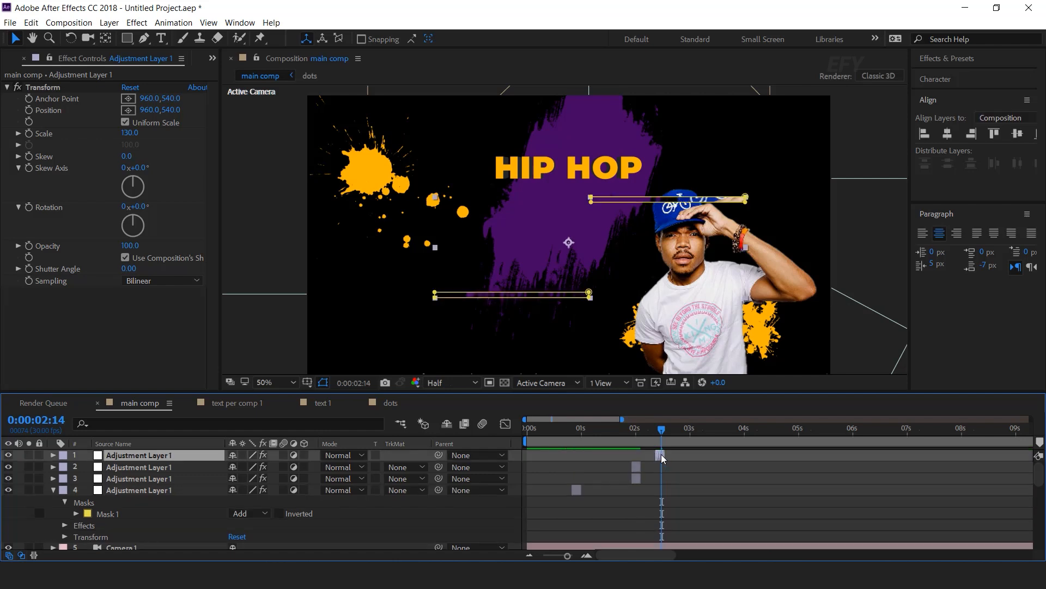
double_click(696, 202)
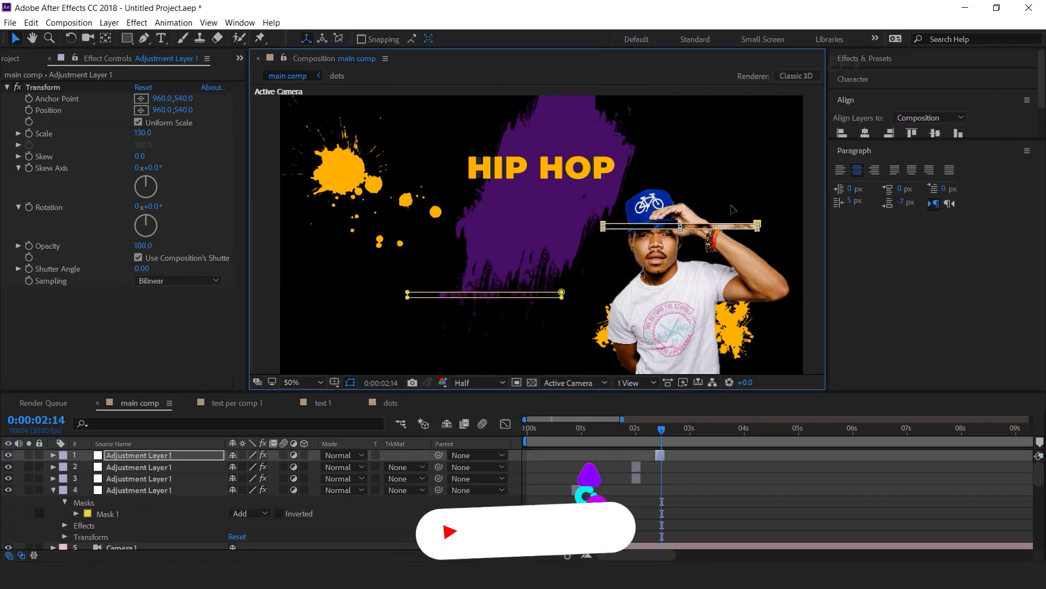
- Delete the lower mask from the adjustment layer at 0:00:02:14, leaving only the one over the cap
left_click(654, 472)
left_click(660, 455)
double_click(523, 294)
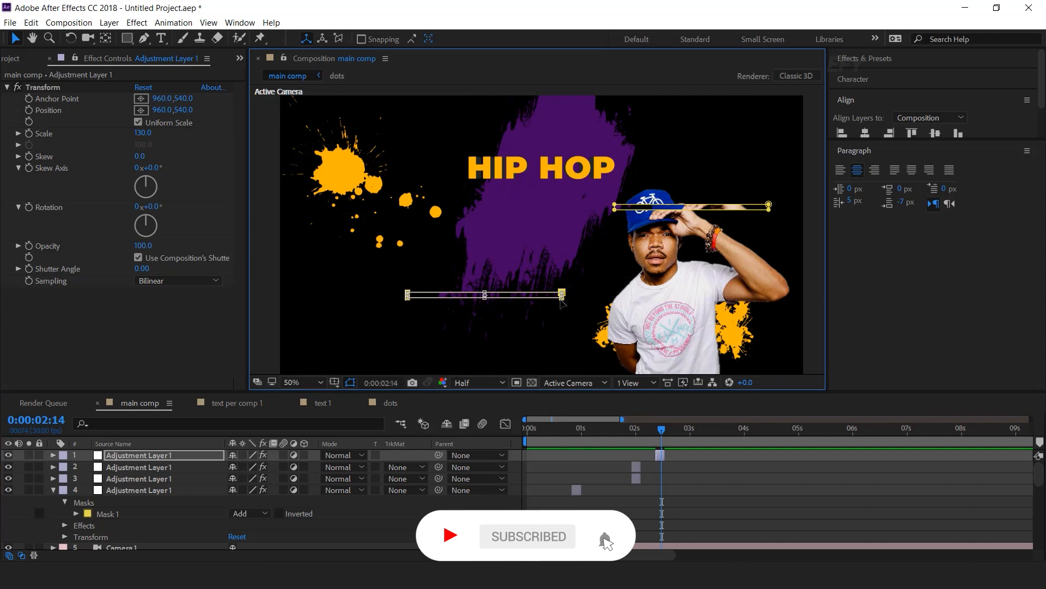
key("Delete")
- Check the masks of the adjustment layer at 0:00:02:01 and review the glitch adjustment layers along the timeline
left_click(675, 473)
left_click(637, 429)
left_click(636, 467)
left_click(552, 297)
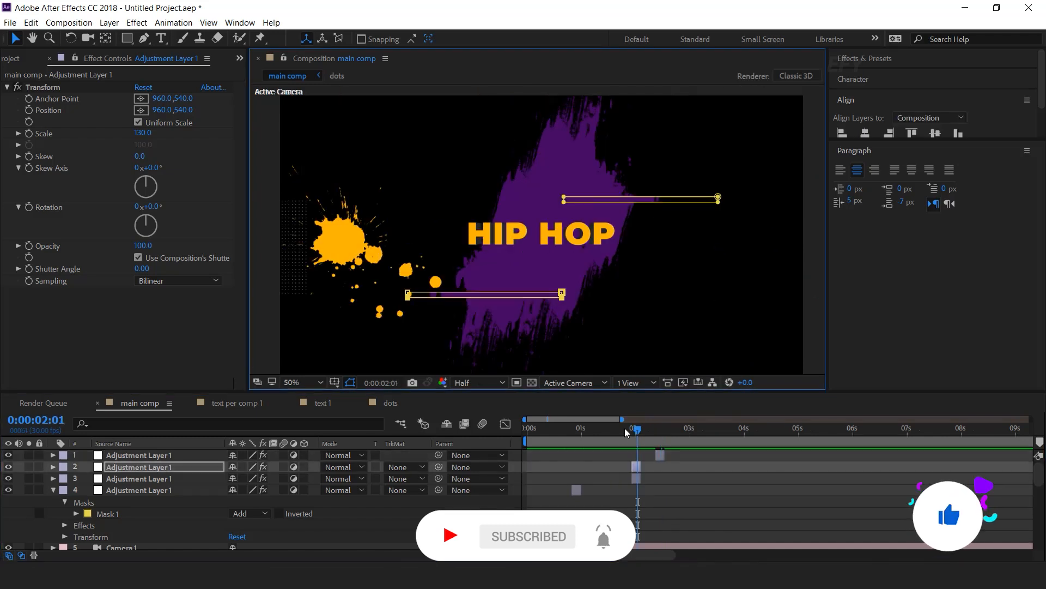
left_click_drag(627, 430, 656, 434)
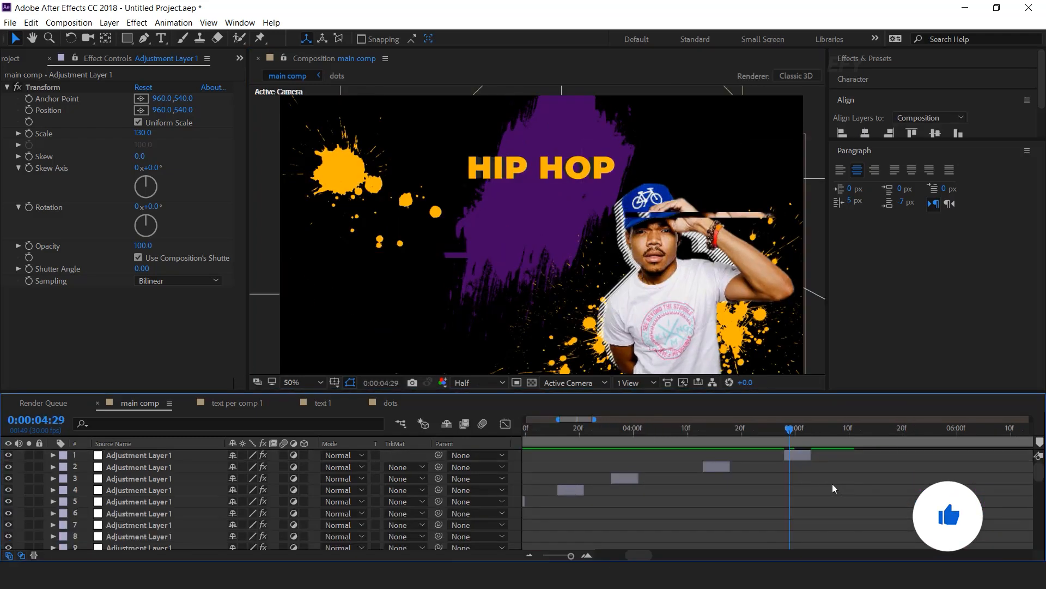
left_click(832, 483)
scroll(832, 484, "down", 5)
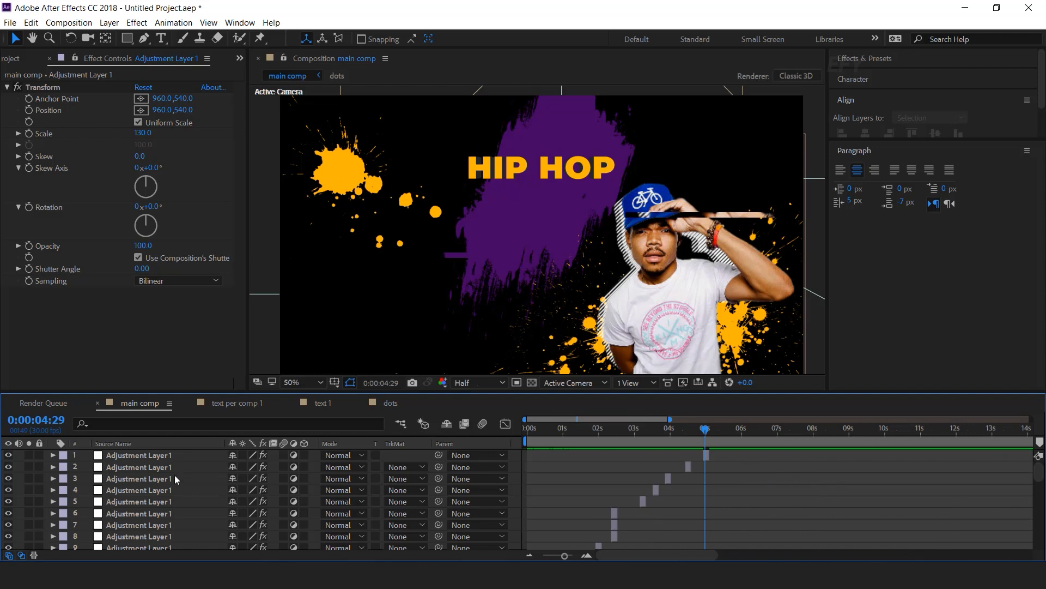
- Add a null object, place Camera 1 directly beneath it, make the null 3D and parent the camera to it
scroll(175, 479, "down", 2)
right_click(515, 512)
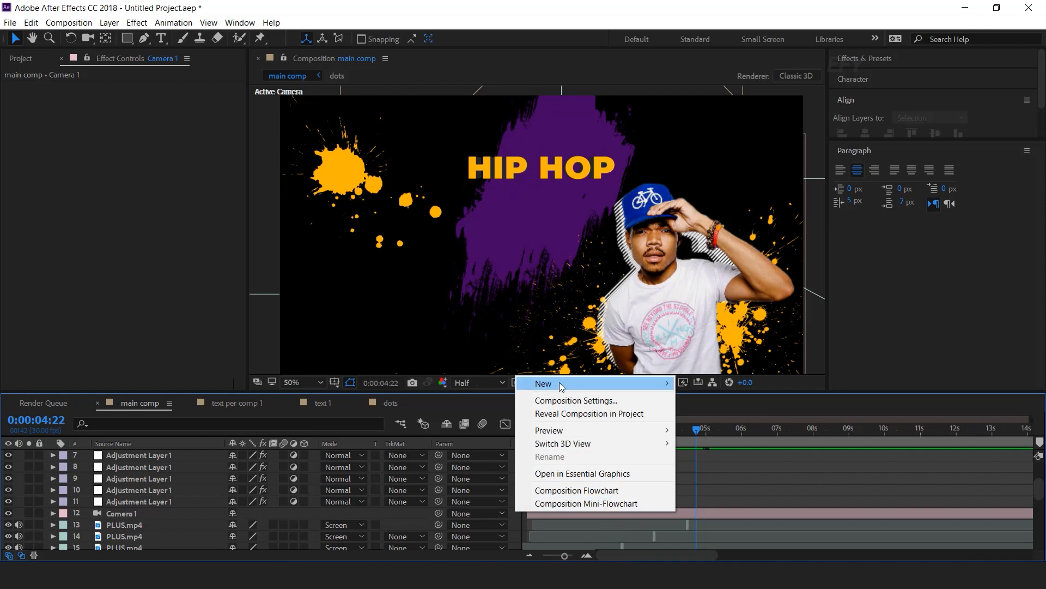
mouse_move(560, 381)
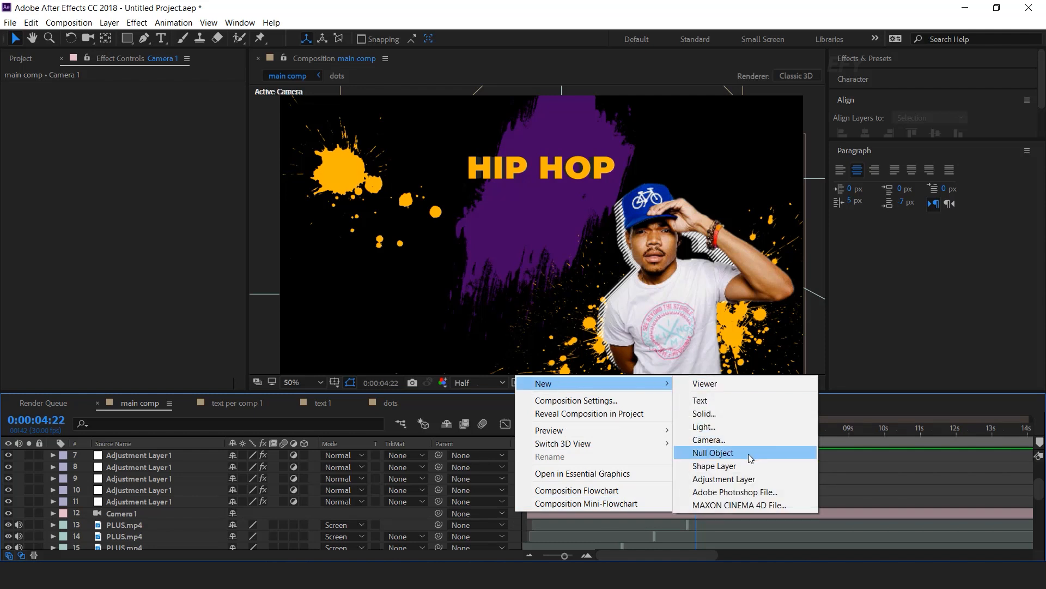
left_click(748, 453)
left_click(130, 468)
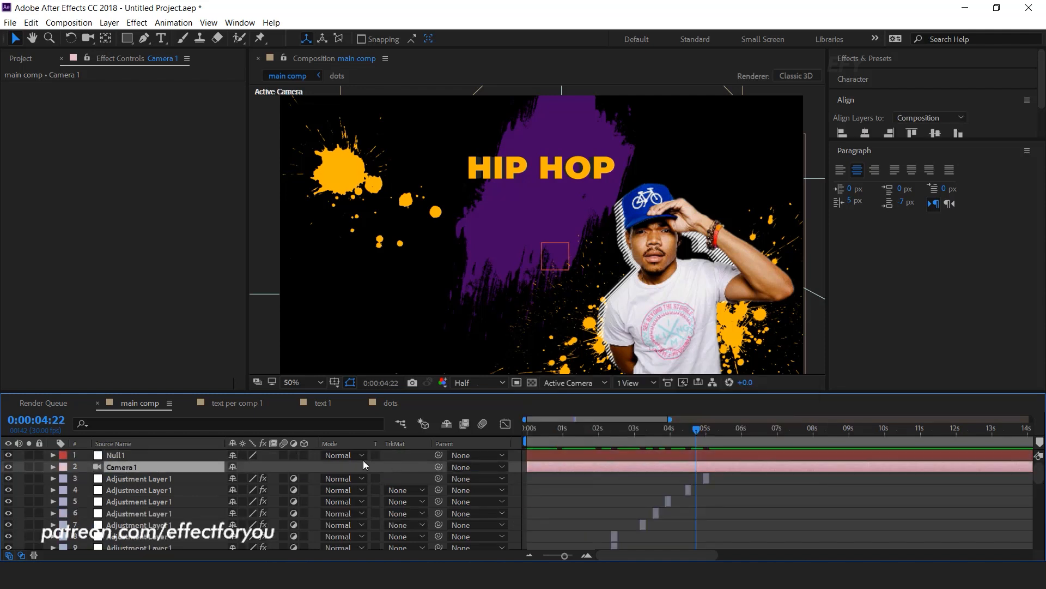
left_click(305, 455)
left_click_drag(438, 467, 113, 457)
- Keyframe the null's Position from the composition start to 0:00:08:00 with a slight forward Z move and preview the push-in
left_click(111, 457)
key("p")
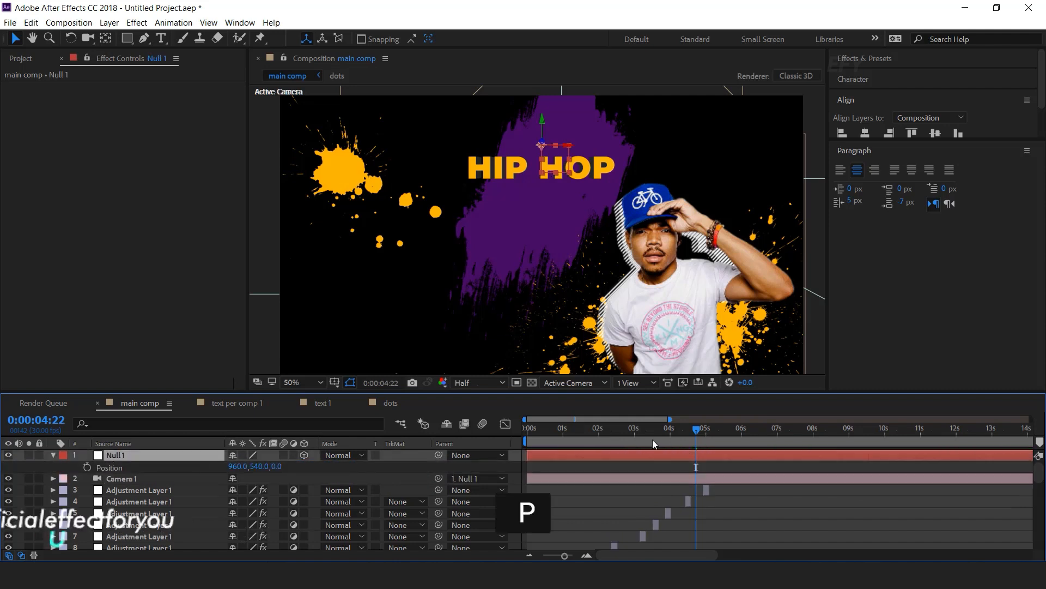
left_click(653, 436)
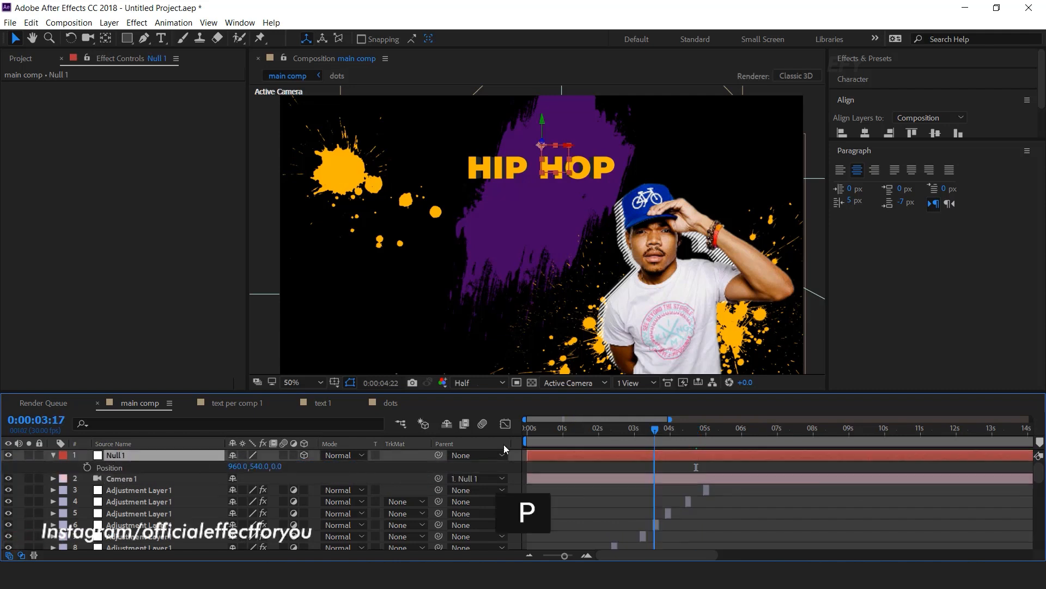
left_click(87, 467)
left_click_drag(571, 430, 814, 433)
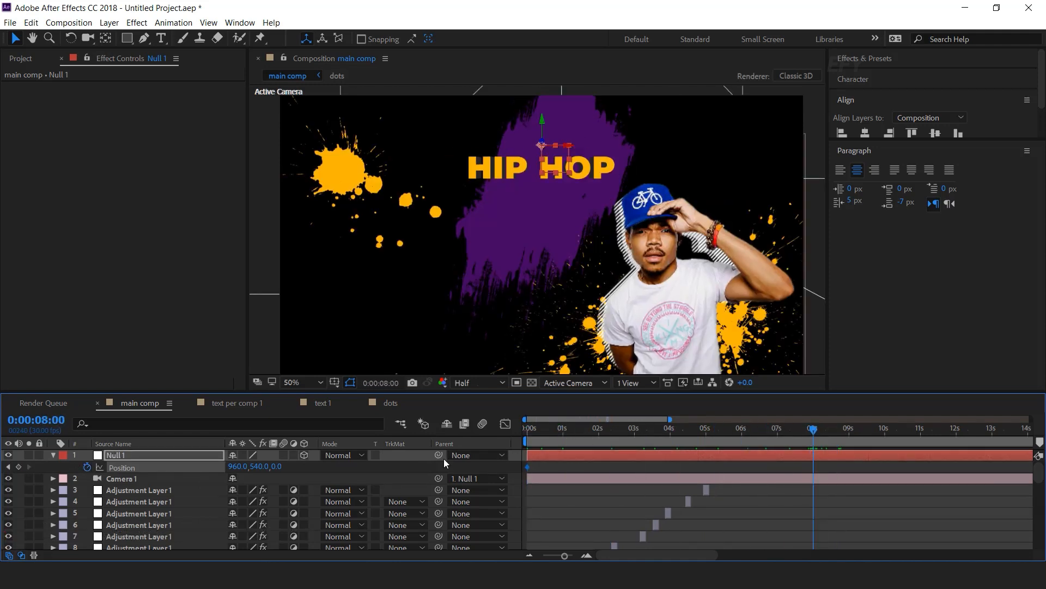
left_click_drag(278, 466, 320, 468)
left_click_drag(539, 431, 472, 453)
key("space")
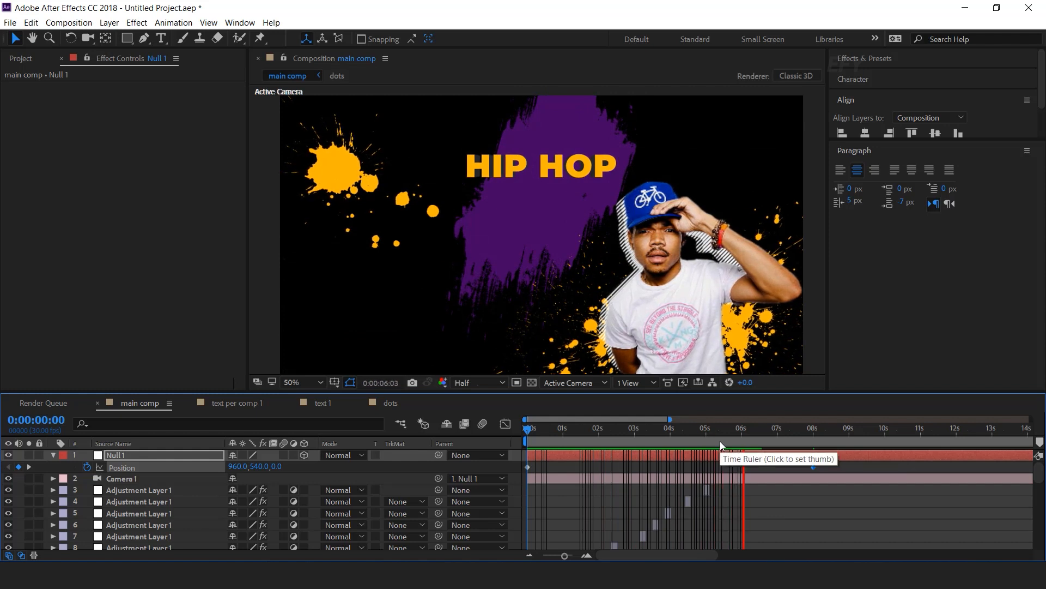
left_click_drag(785, 428, 739, 429)
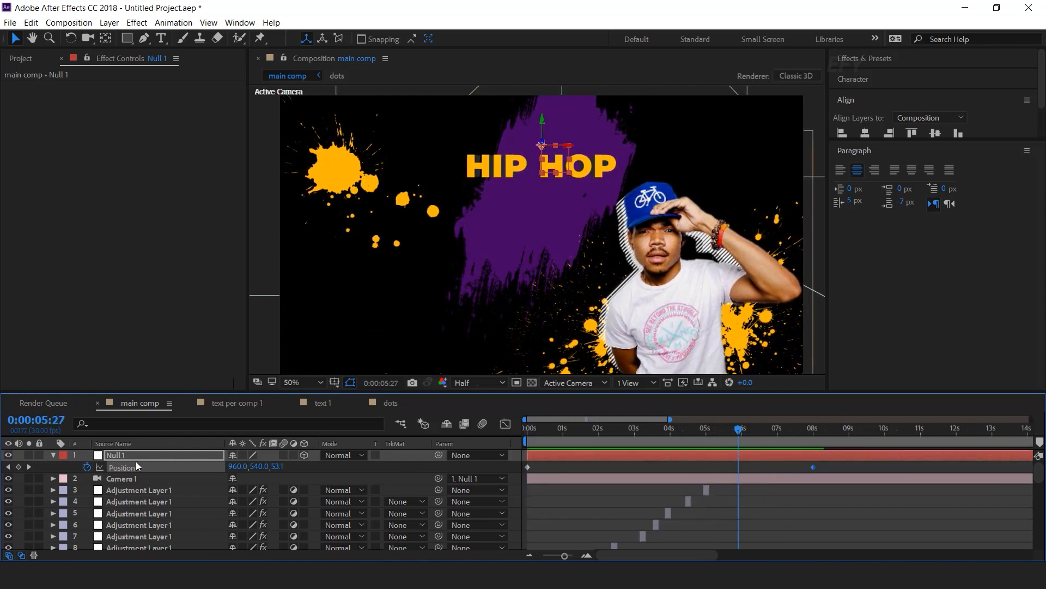
- Add a second null object named wiggle, make it 3D and parent it to Null 1
left_click(52, 455)
left_click(561, 329)
left_click(518, 459)
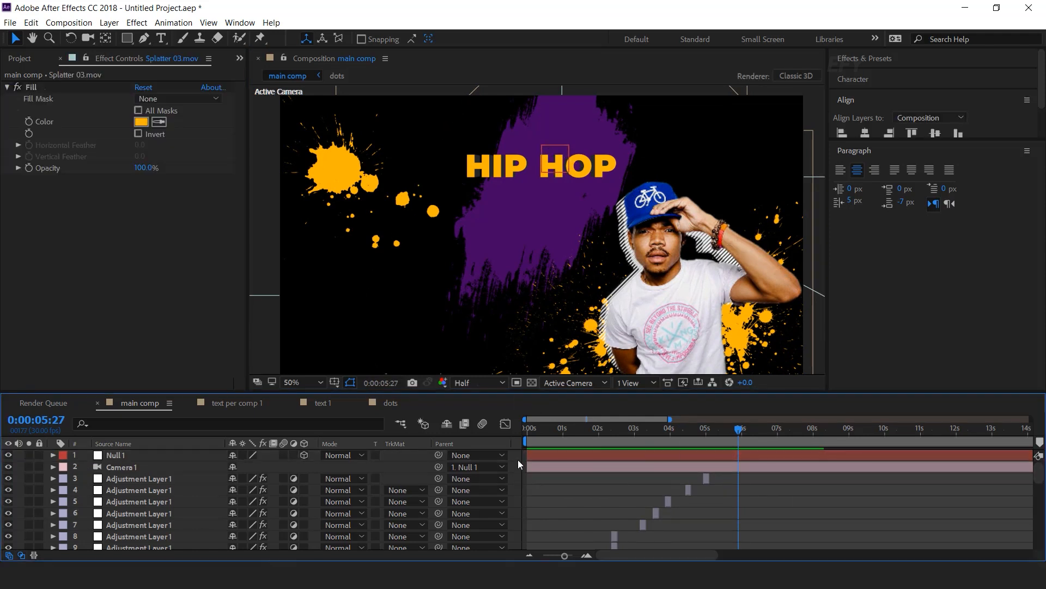
right_click(517, 459)
mouse_move(627, 331)
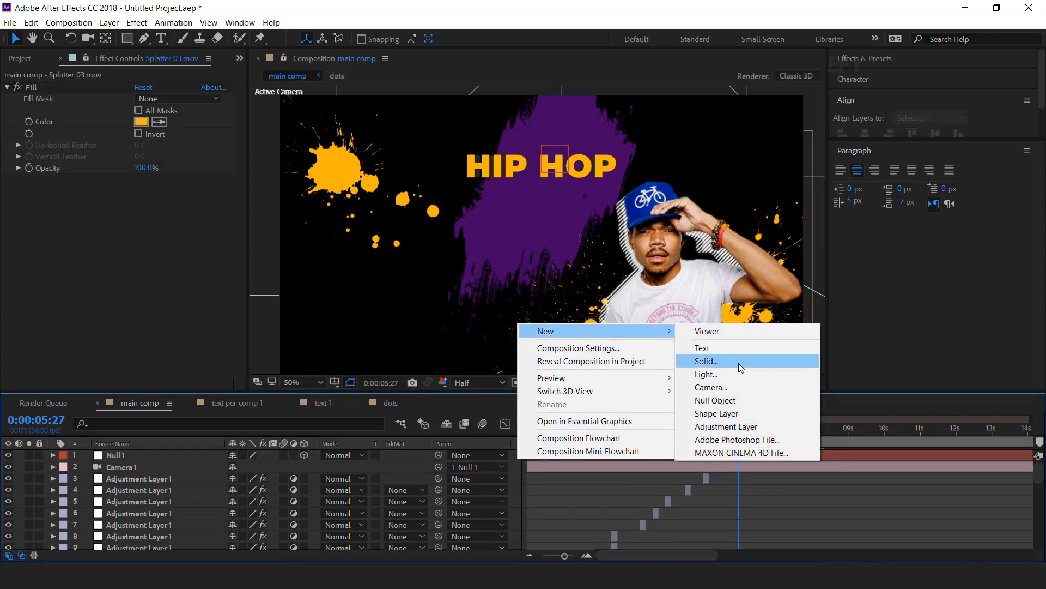
left_click(739, 401)
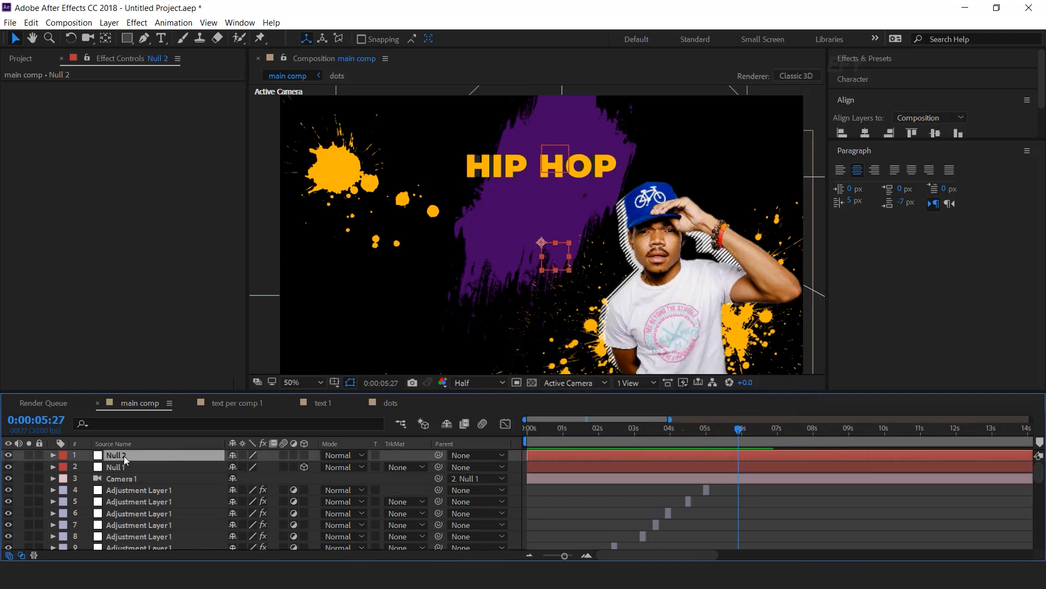
key("Return")
type("wiggle")
key("Return")
left_click(304, 455)
left_click_drag(440, 456, 120, 465)
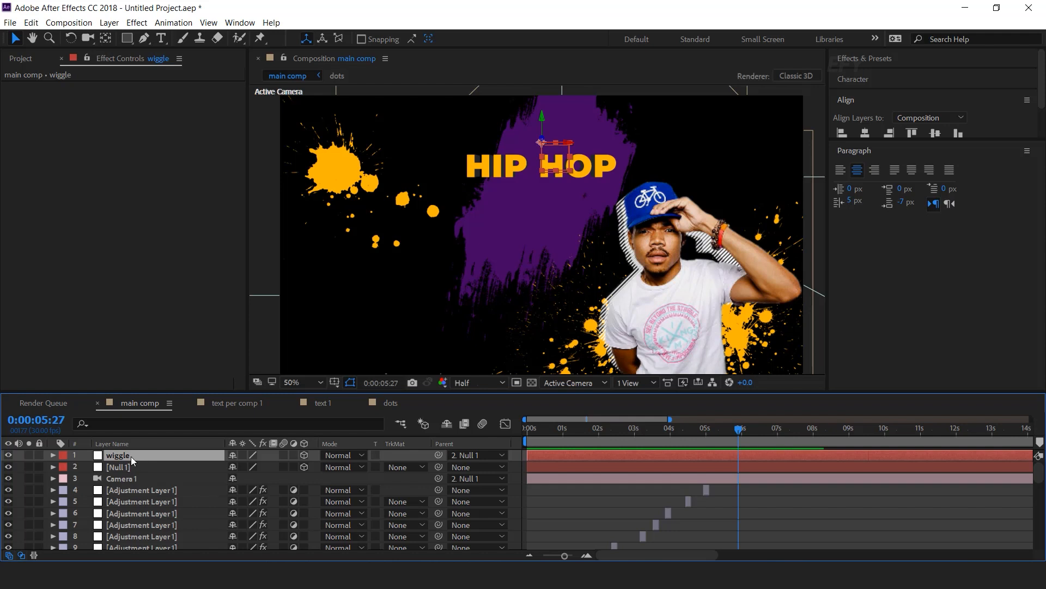
- At 0:00:02:00, apply a Slider Control effect to the wiggle null and rename the effect position
left_click_drag(541, 434, 599, 436)
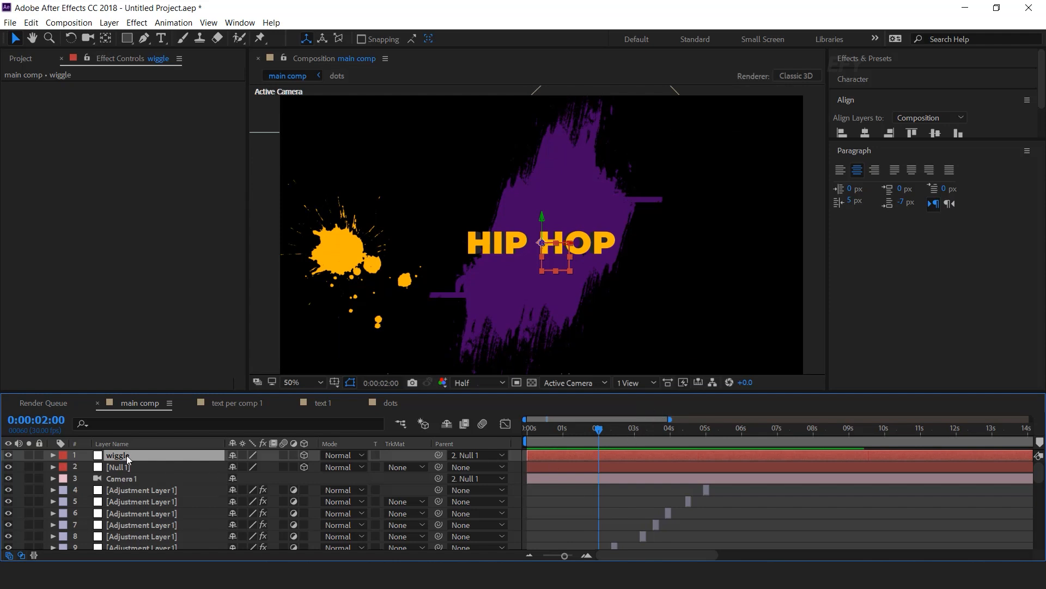
key("ctrl+space")
type("slie")
key("BackSpace")
type("d")
key("Return")
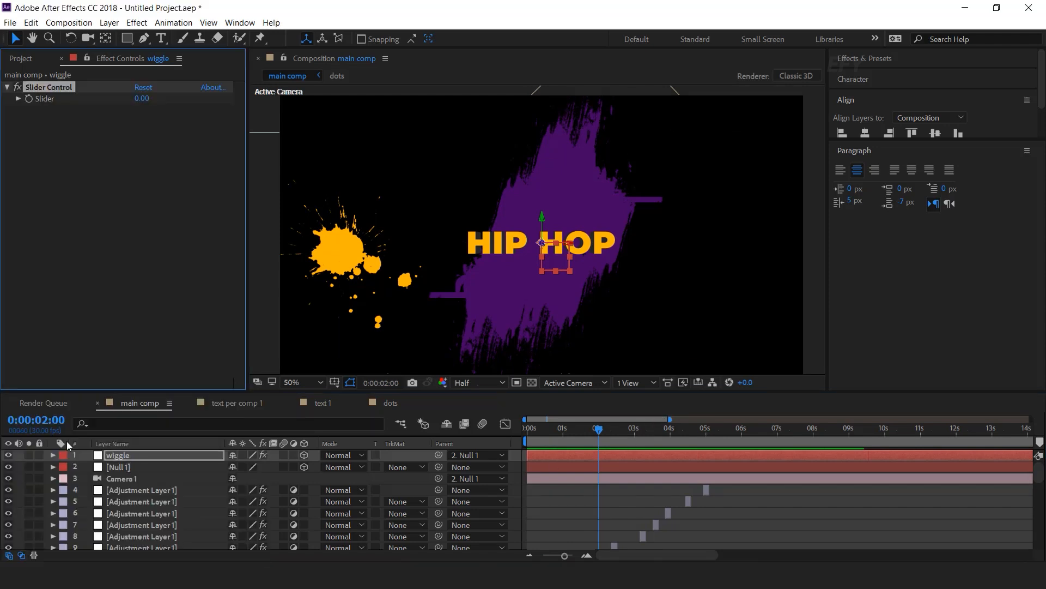
key("Return")
type("po")
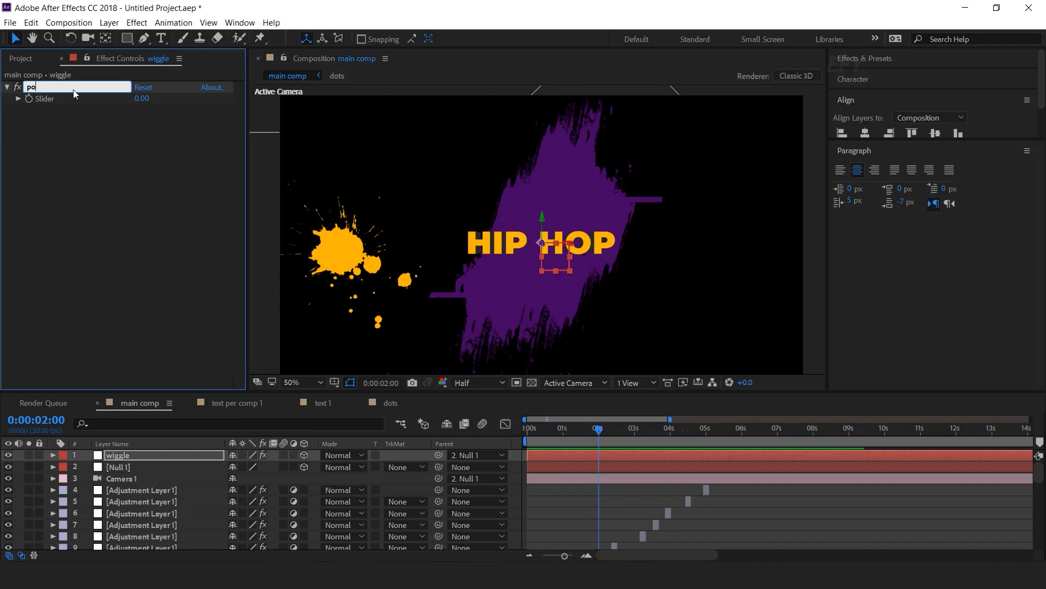
type("sition")
key("Return")
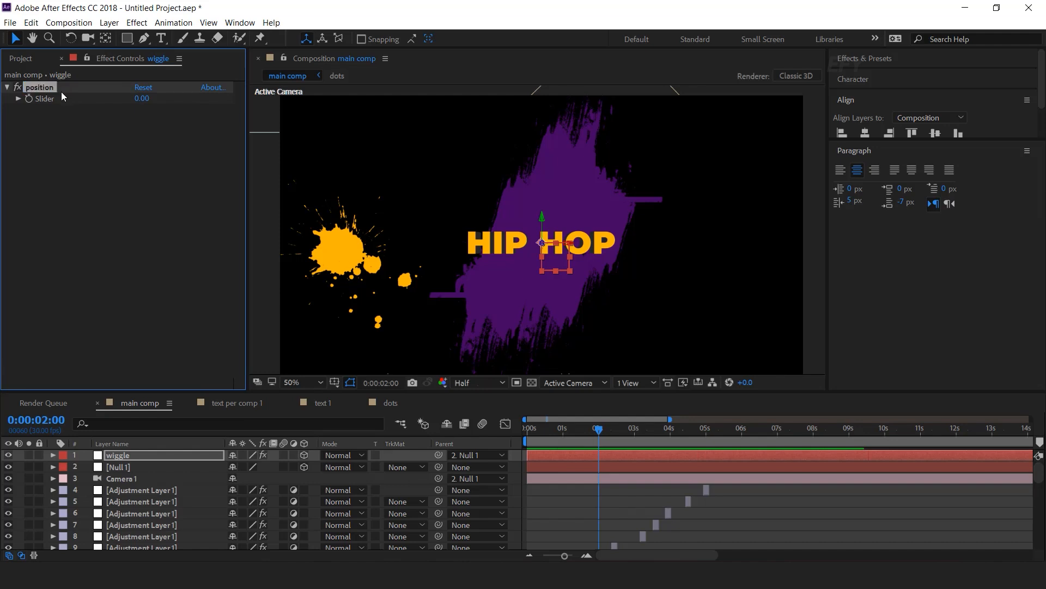
- Duplicate the position slider effect on the wiggle null and rename the copy rotation
key("ctrl+d")
key("Return")
type("rotation")
key("Return")
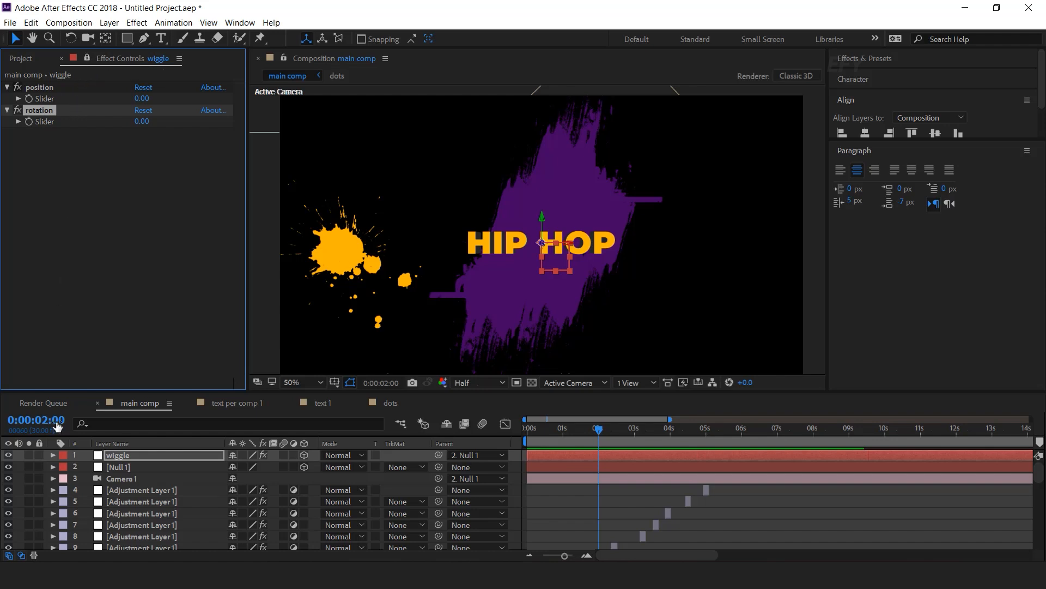
- Add a wiggle expression to Camera 1's Position with frequency 8 and the amplitude linked to the wiggle null's position slider
left_click(130, 478)
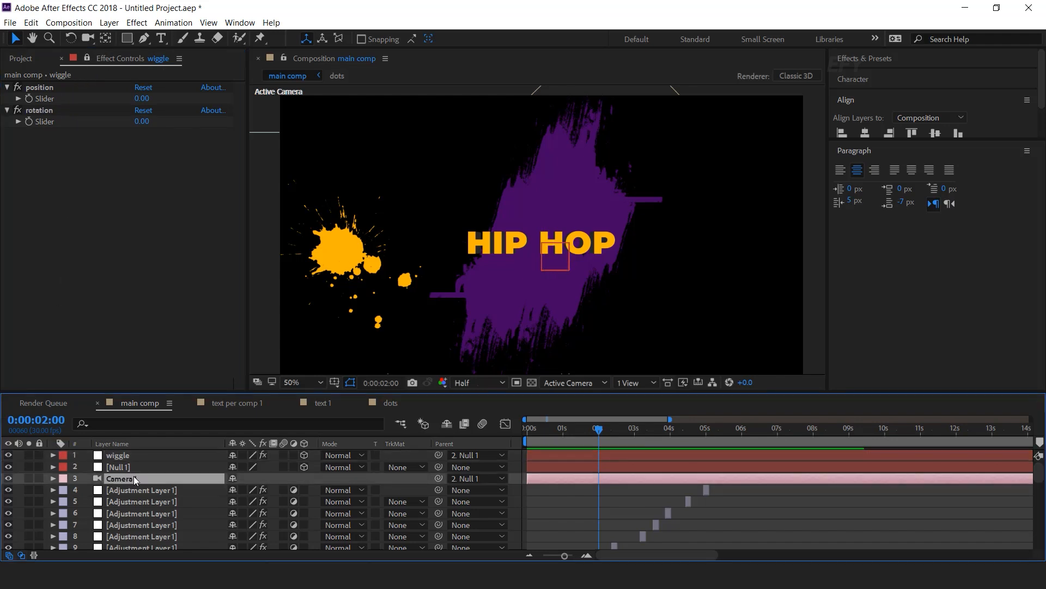
key("p")
key("shift+r")
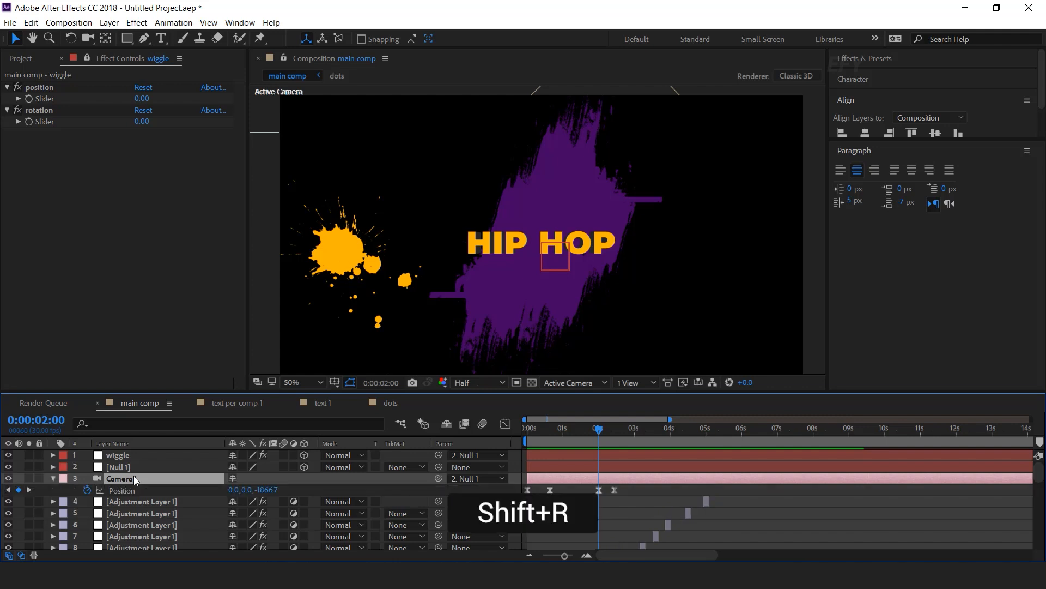
left_click(87, 489, "alt")
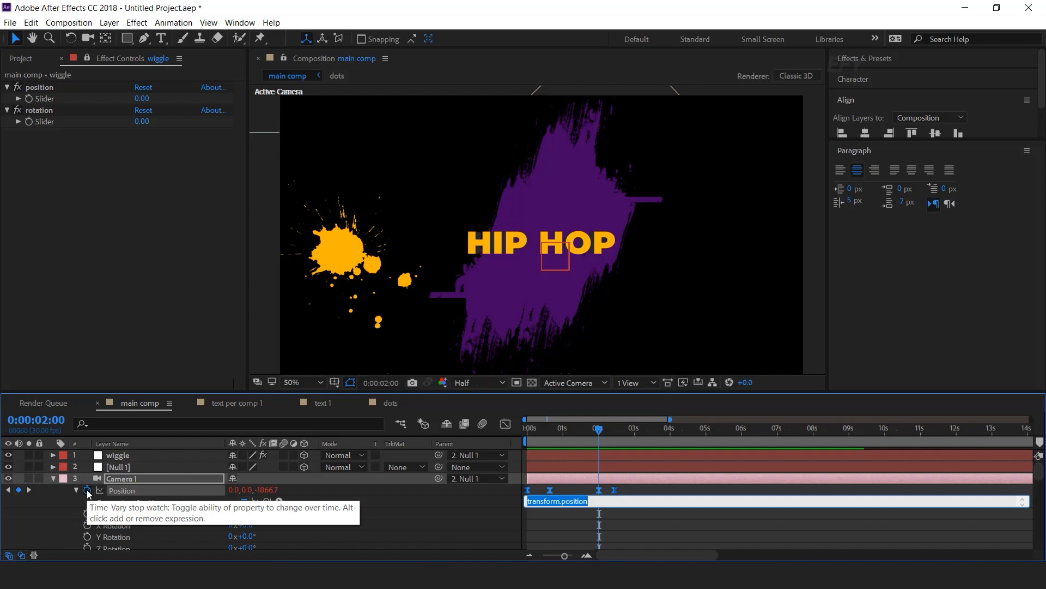
type("wiggle(8,0)")
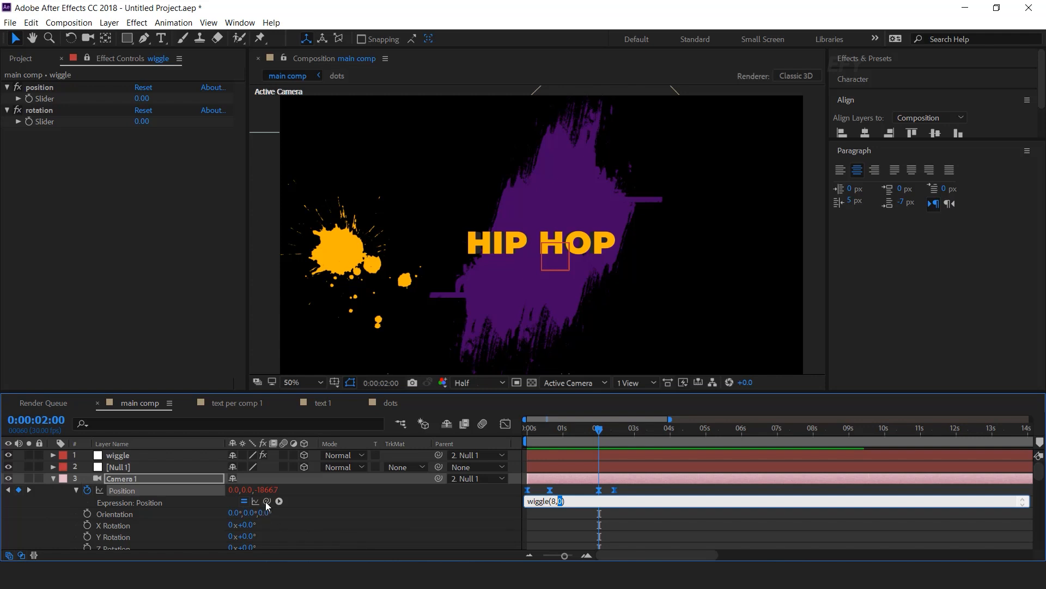
left_click_drag(266, 502, 52, 103)
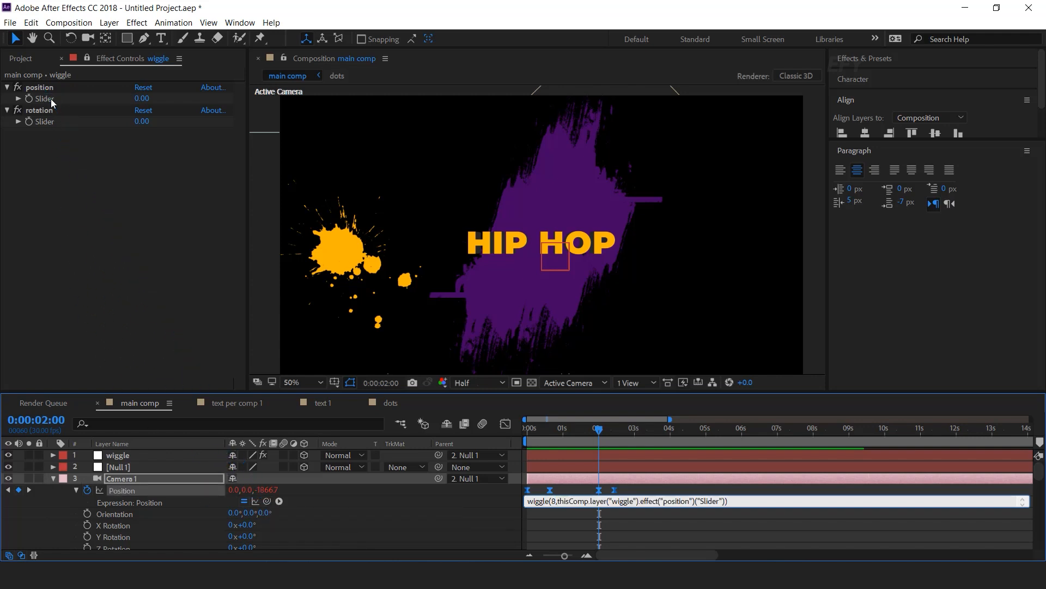
left_click(731, 476)
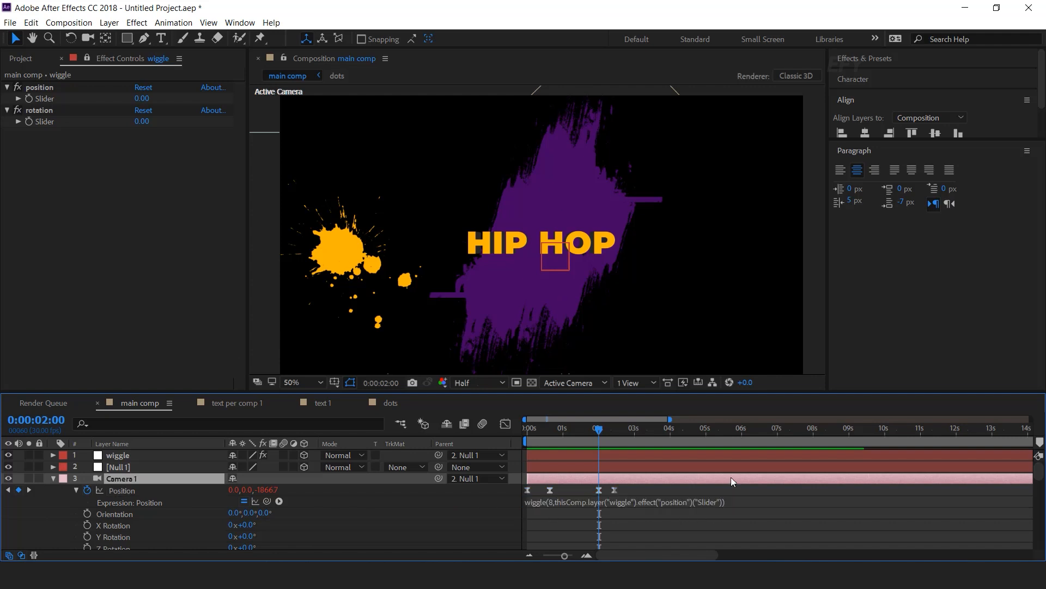
- Add a wiggle expression to Camera 1's Orientation with frequency 8 and the amplitude linked to the wiggle null's rotation slider
left_click(86, 514, "alt")
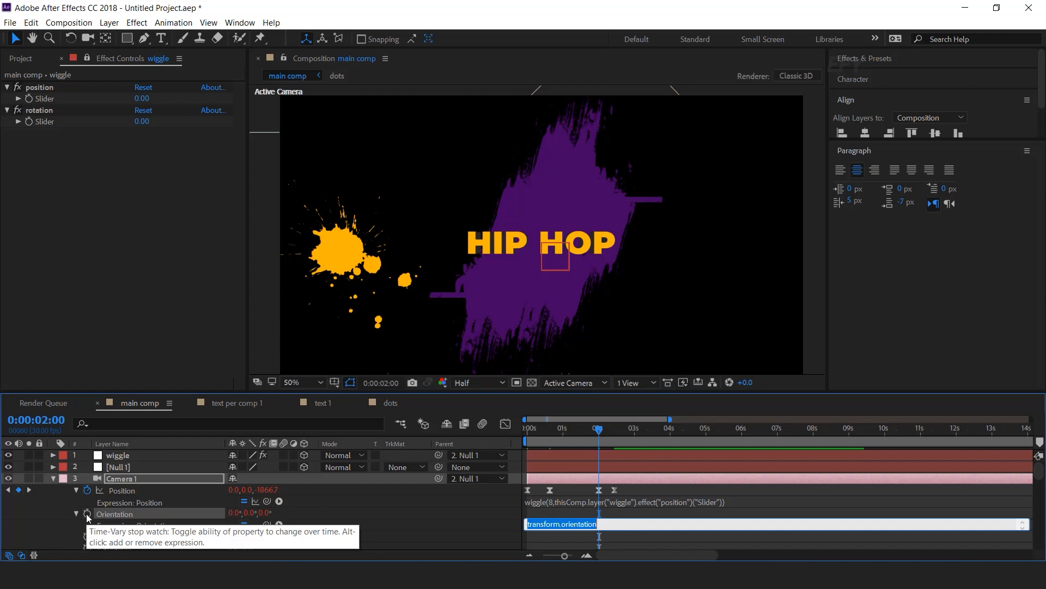
type("wiggle(8,0")
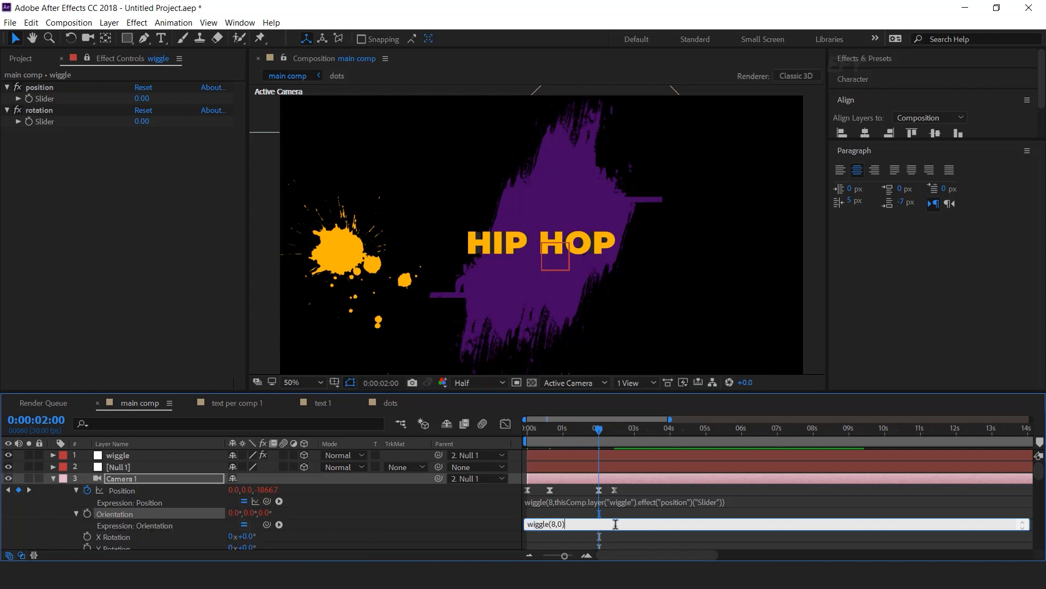
left_click_drag(270, 524, 36, 126)
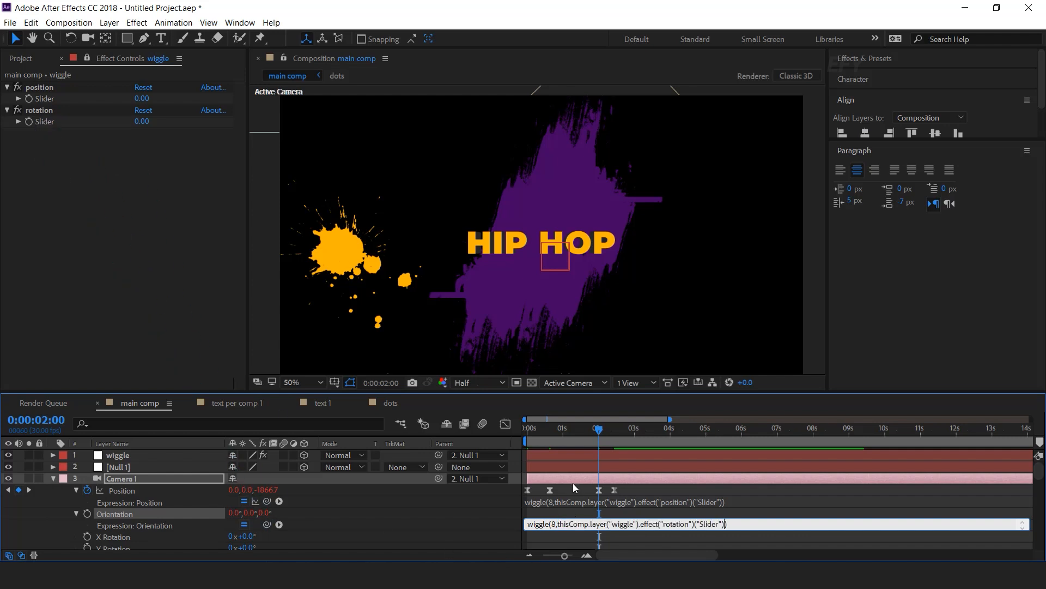
left_click(571, 480)
left_click(53, 478)
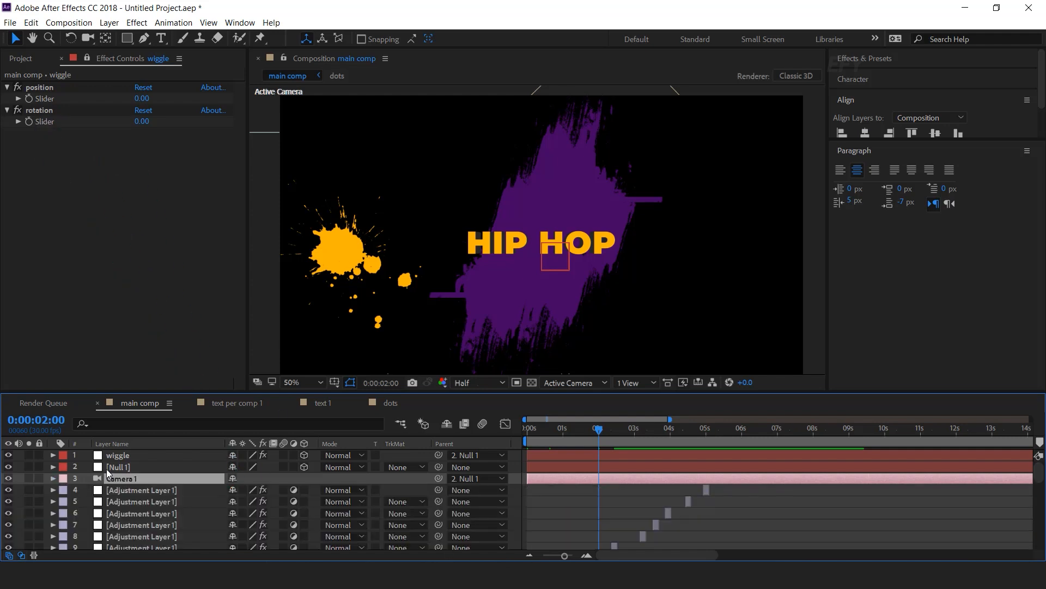
- Enable keyframing for the wiggle null's position and rotation sliders at 0:00:02:00 and reveal their keyframes
left_click(119, 456)
left_click(32, 94)
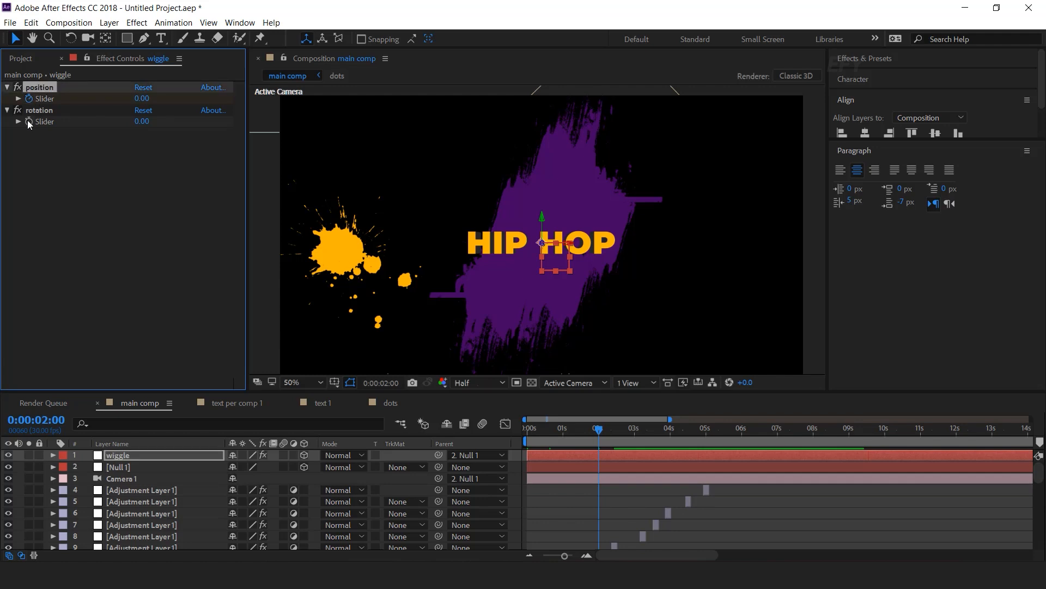
left_click(28, 120)
key("u")
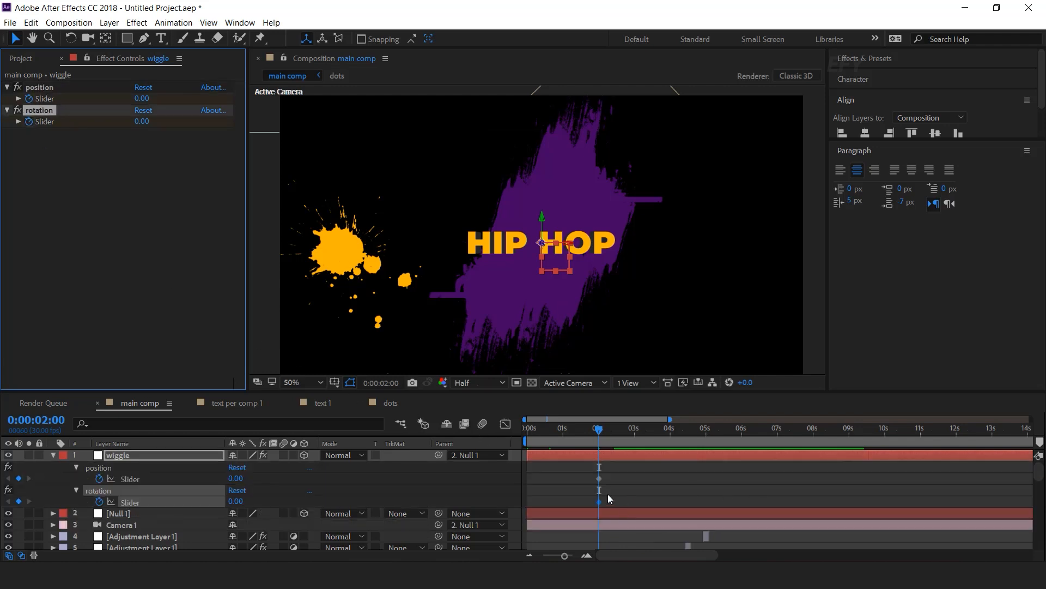
- At 0:00:02:04, set the wiggle null's position slider to 8 and its rotation slider to 2
scroll(589, 479, "up", 3)
left_click(618, 430)
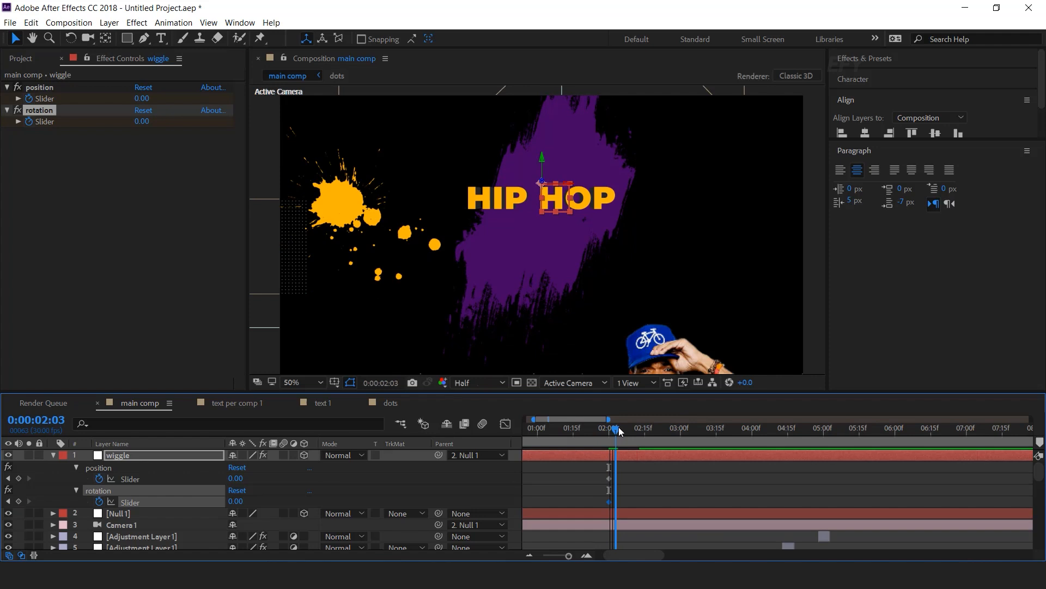
scroll(617, 487, "up", 2)
left_click(141, 98)
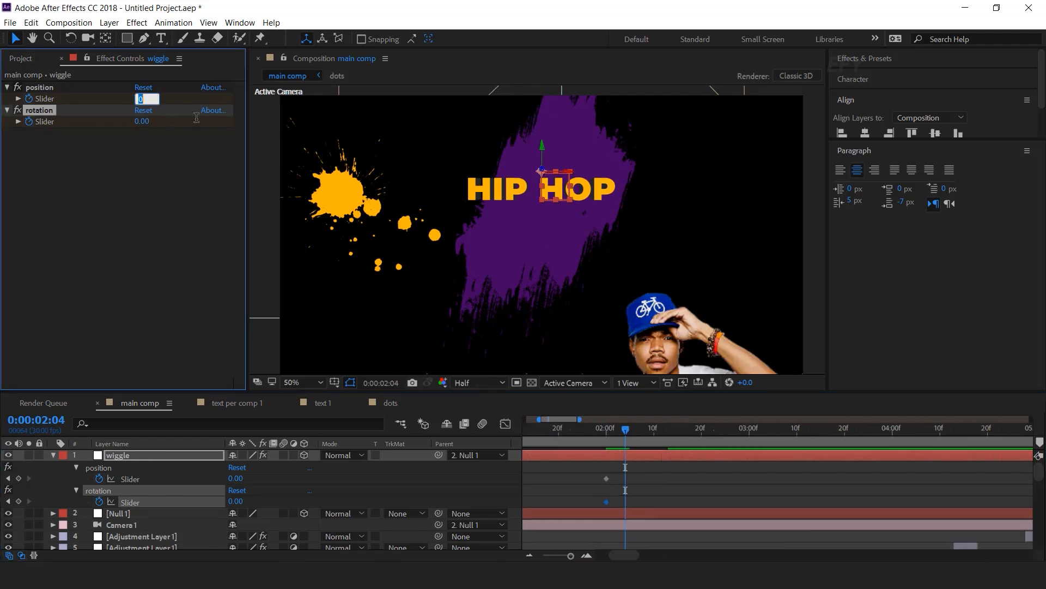
type("8")
left_click(141, 121)
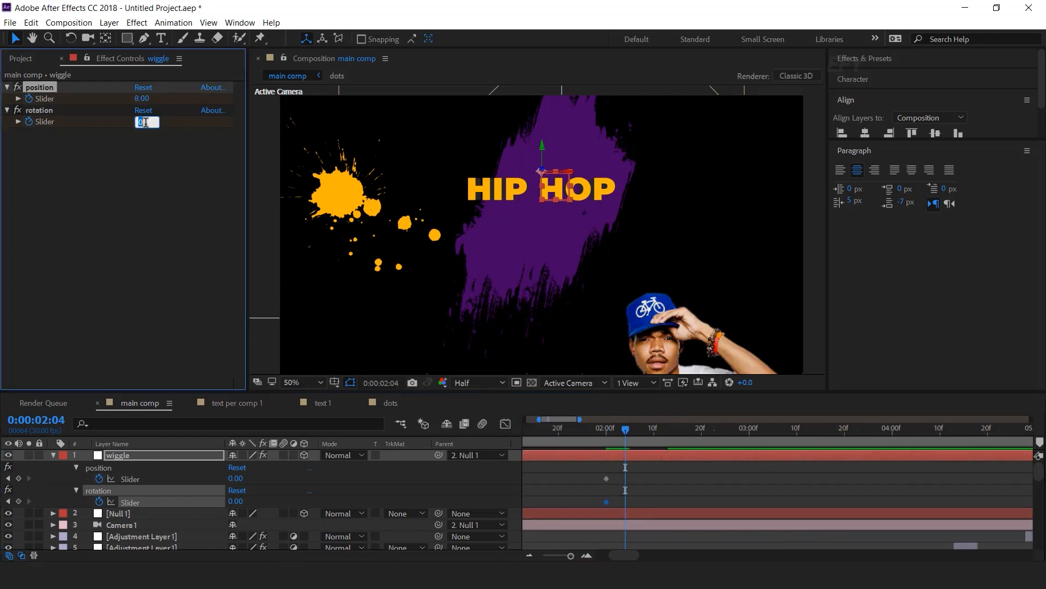
type("2")
key("Return")
- At 0:00:02:08, set both the position and rotation sliders of the wiggle null to 0
left_click_drag(626, 429, 645, 433)
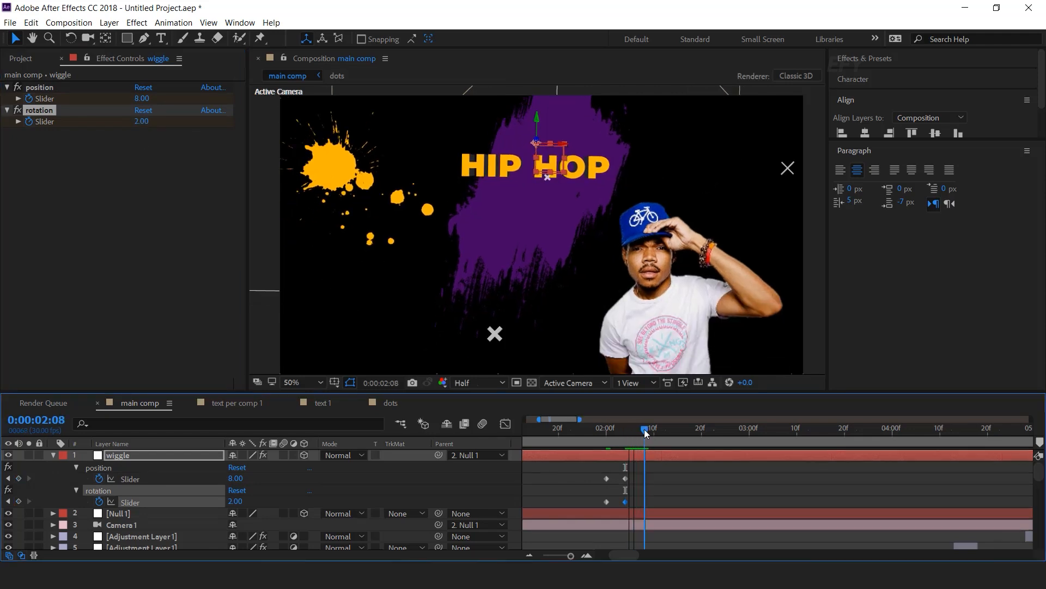
left_click(143, 99)
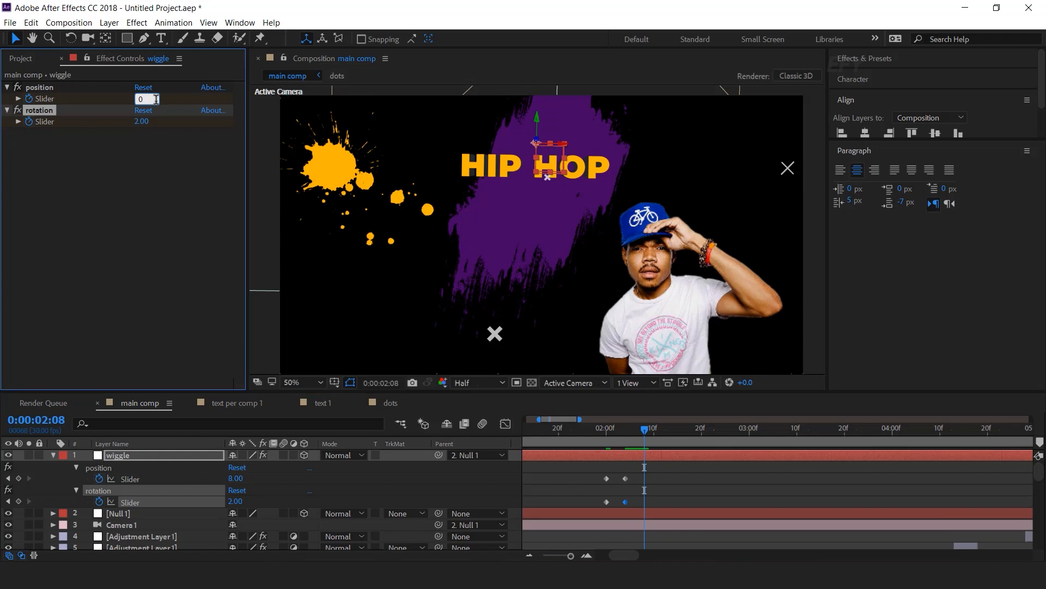
key("Return")
left_click(144, 123)
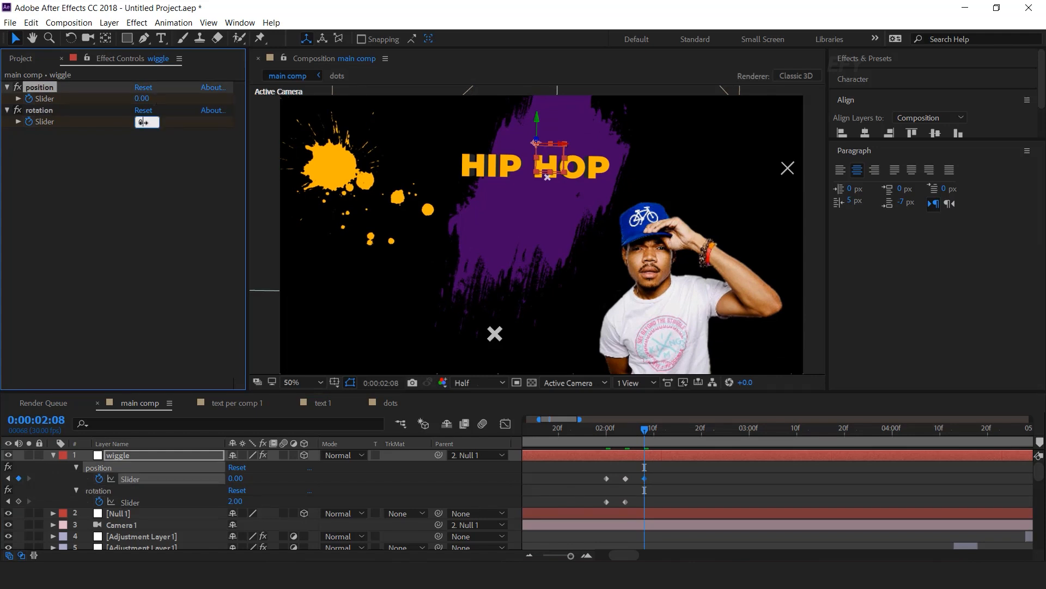
type("0")
key("Return")
- Preview the camera shake, first from 0:00:00:21 and again from just before the slider keyframes
scroll(672, 475, "down", 5)
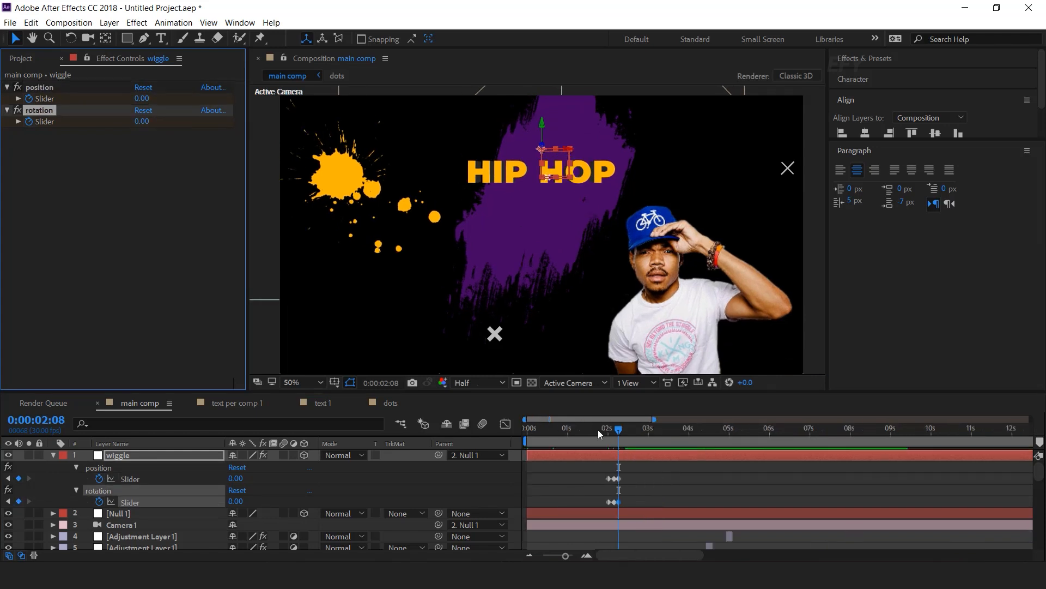
left_click_drag(597, 430, 554, 430)
key("space")
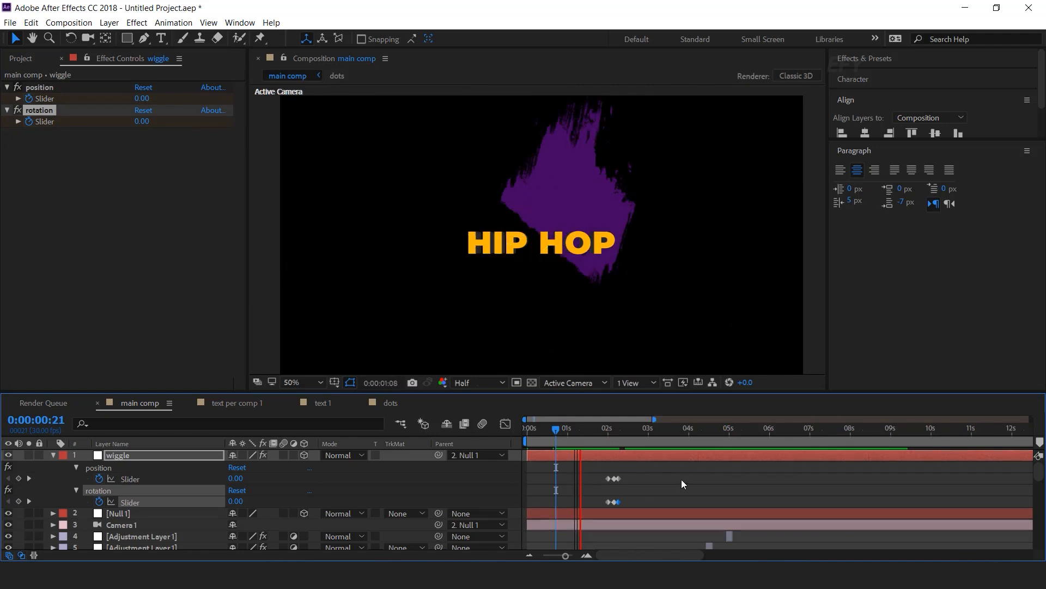
key("space")
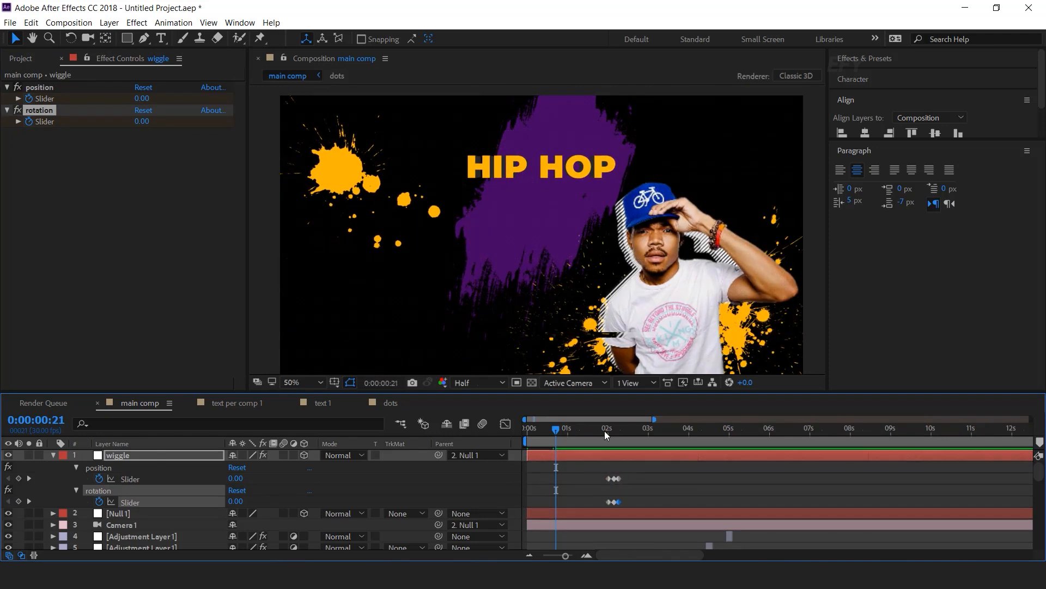
left_click(604, 431)
key("space")
key("space")
- Change the wiggle null's position slider keyframe at 0:00:02:04 to 6
left_click_drag(611, 430, 626, 430)
scroll(600, 488, "up", 1)
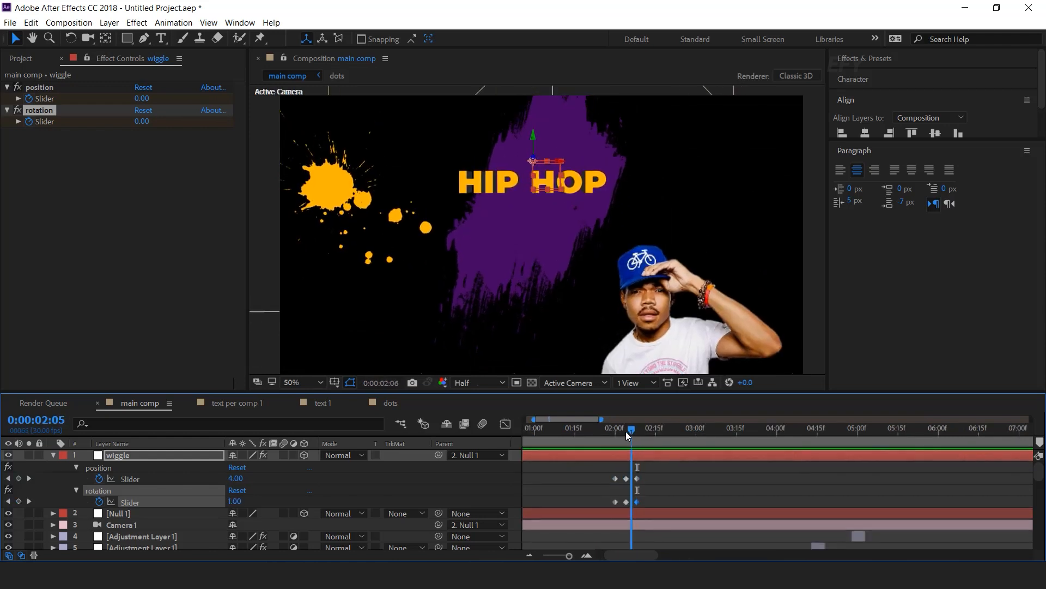
left_click(141, 99)
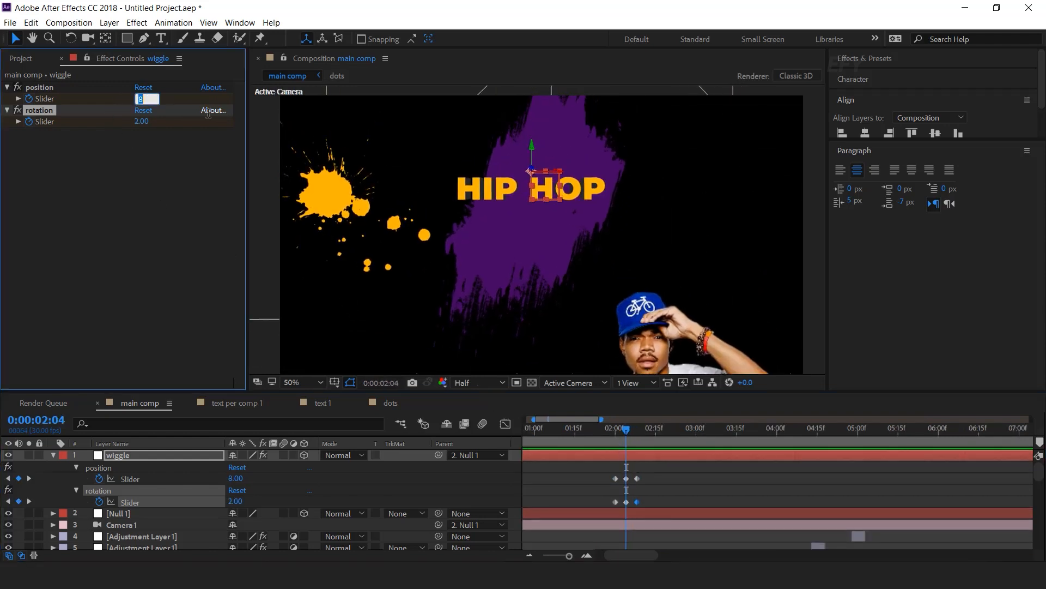
key("Return")
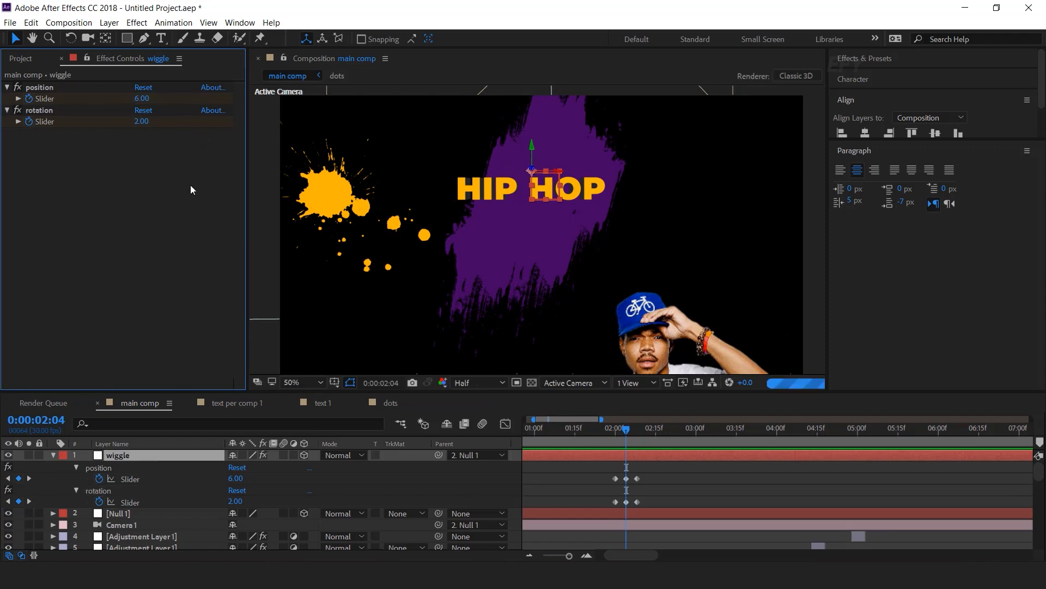
- Preview the composition from the start and check the frames up to 0:00:04:10
key("minus")
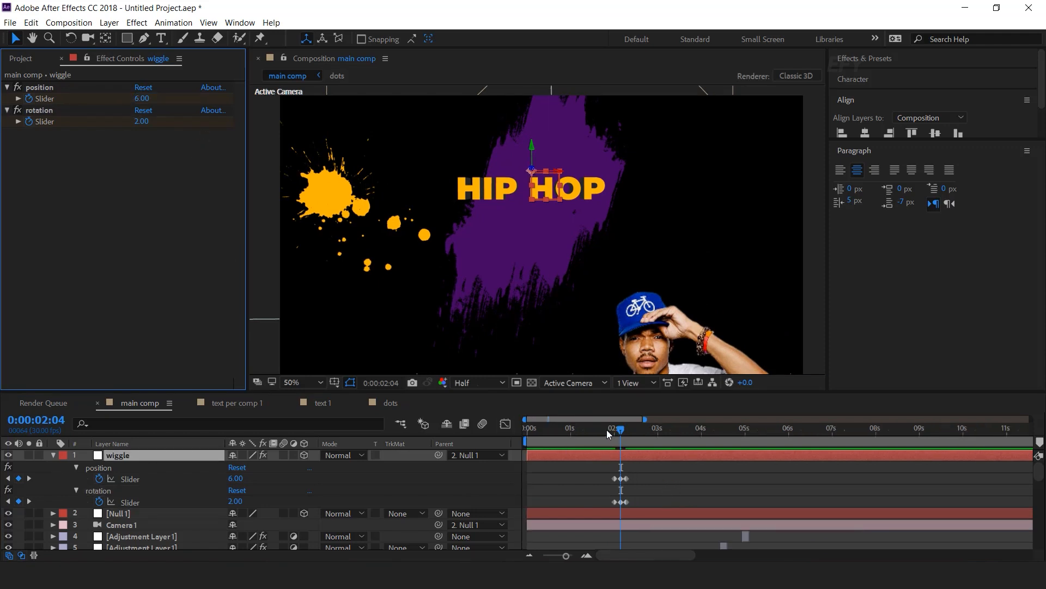
left_click_drag(608, 431, 518, 450)
key("space")
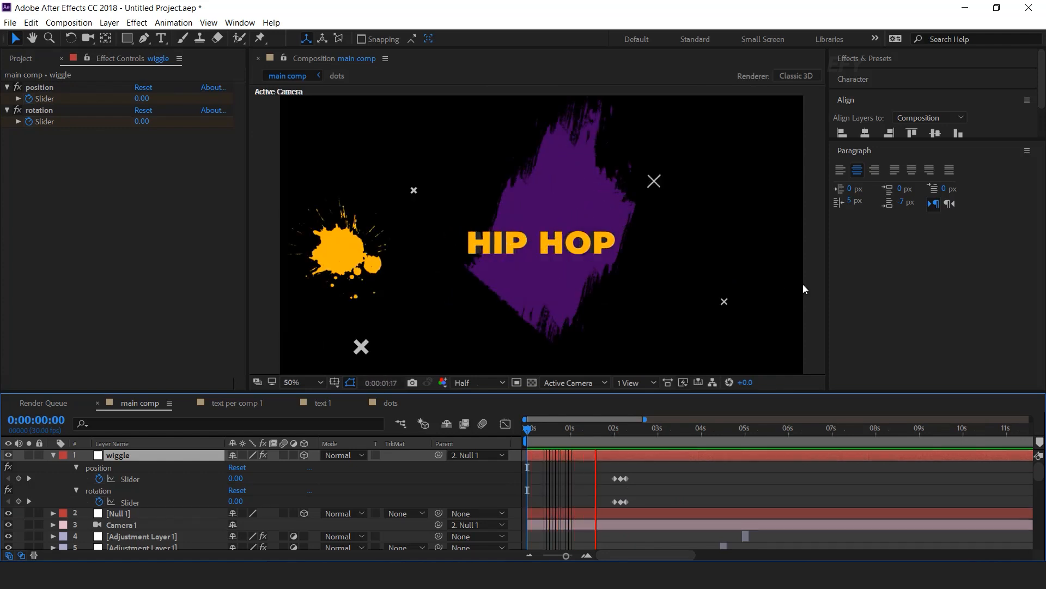
left_click(613, 433)
left_click_drag(614, 433, 716, 433)
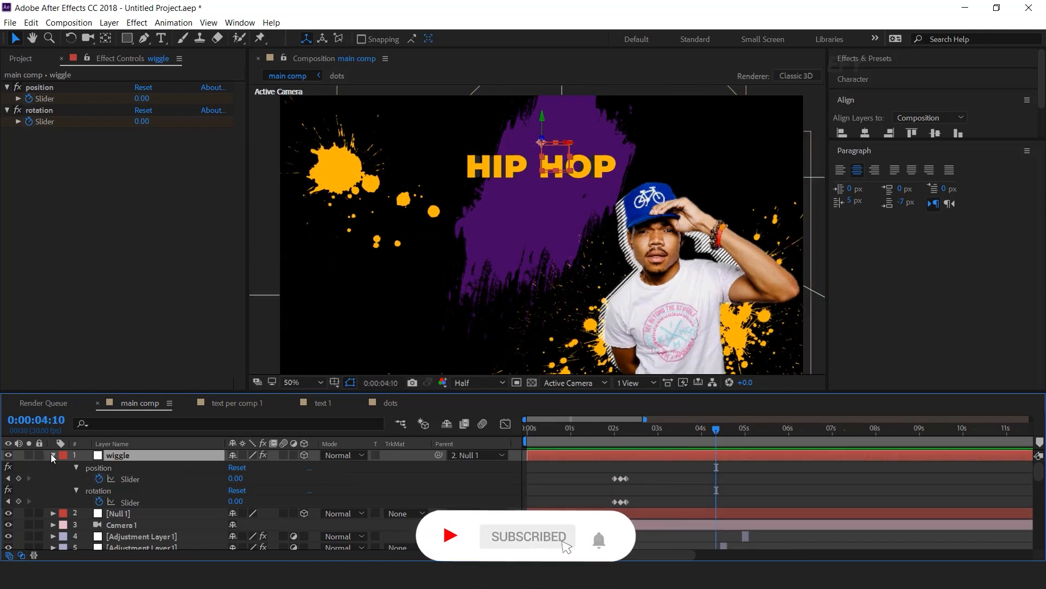
- Collapse the wiggle layer and create a new 1920 x 1080 px solid coloured black (000000)
left_click(53, 456)
left_click(517, 461)
right_click(518, 456)
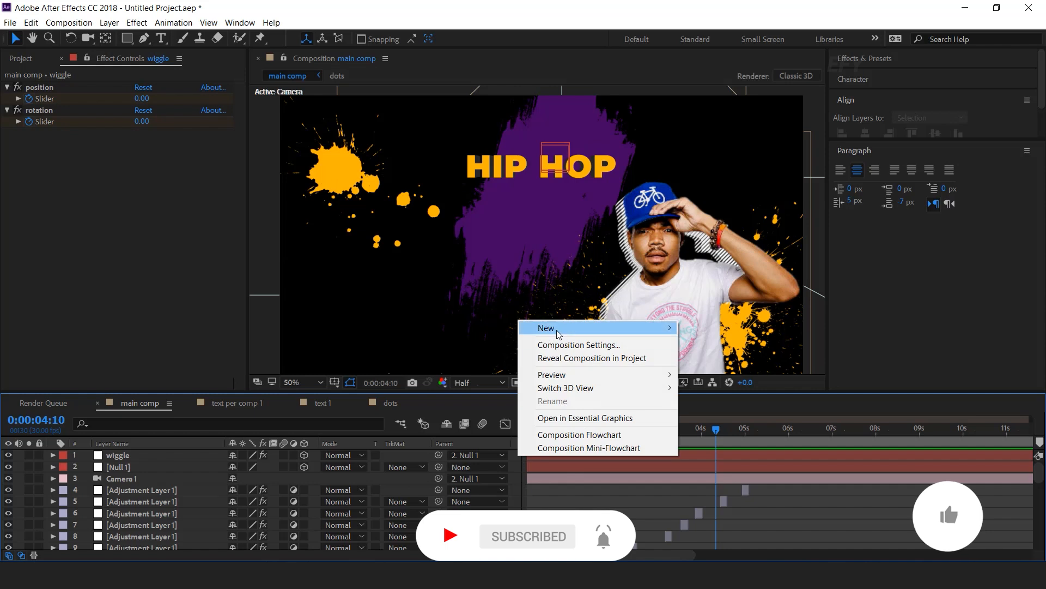
mouse_move(558, 329)
left_click(713, 355)
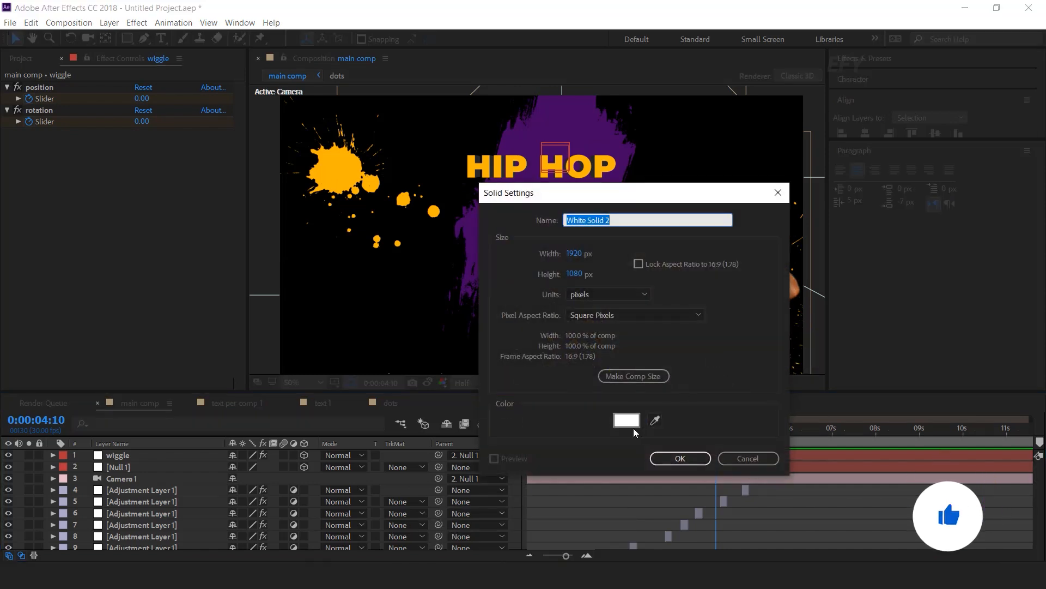
left_click(632, 426)
type("000000")
left_click(339, 236)
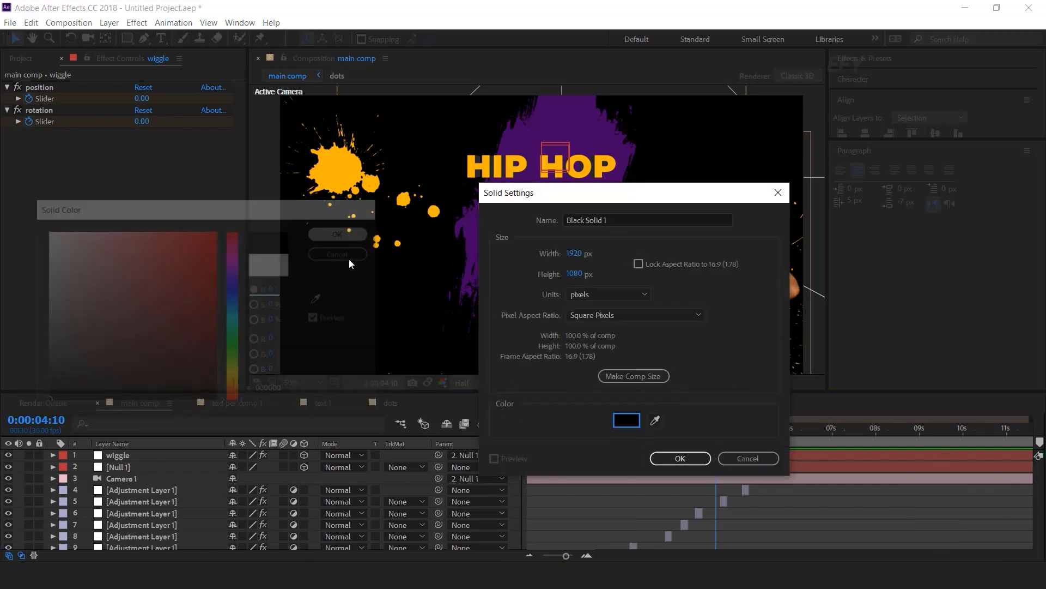
left_click(688, 459)
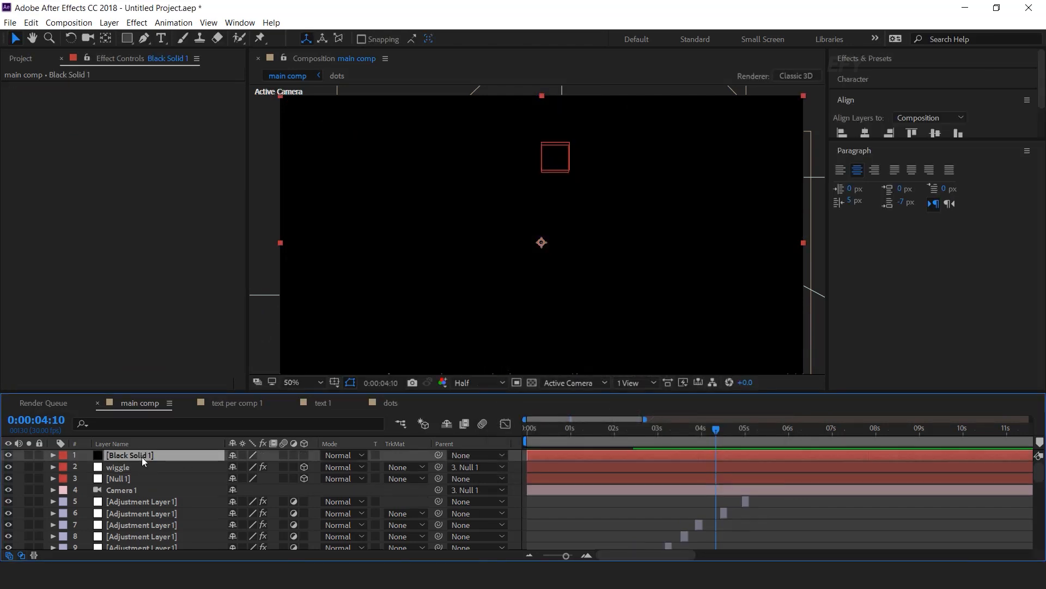
- Apply the Venetian Blinds effect to the black solid and set Transition Completion to 90%
key("ctrl+space")
type("vene")
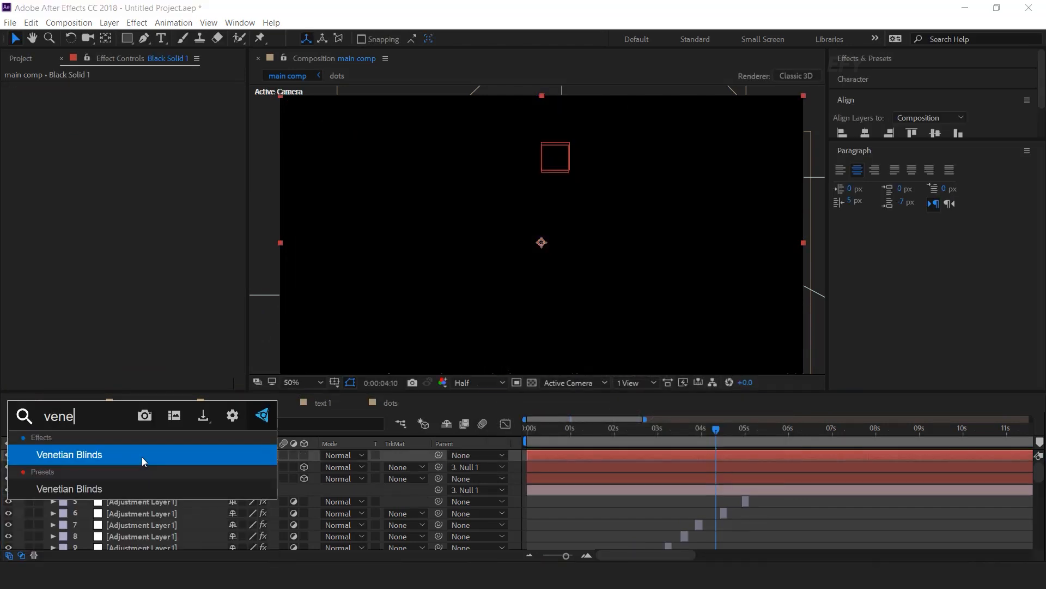
left_click(142, 454)
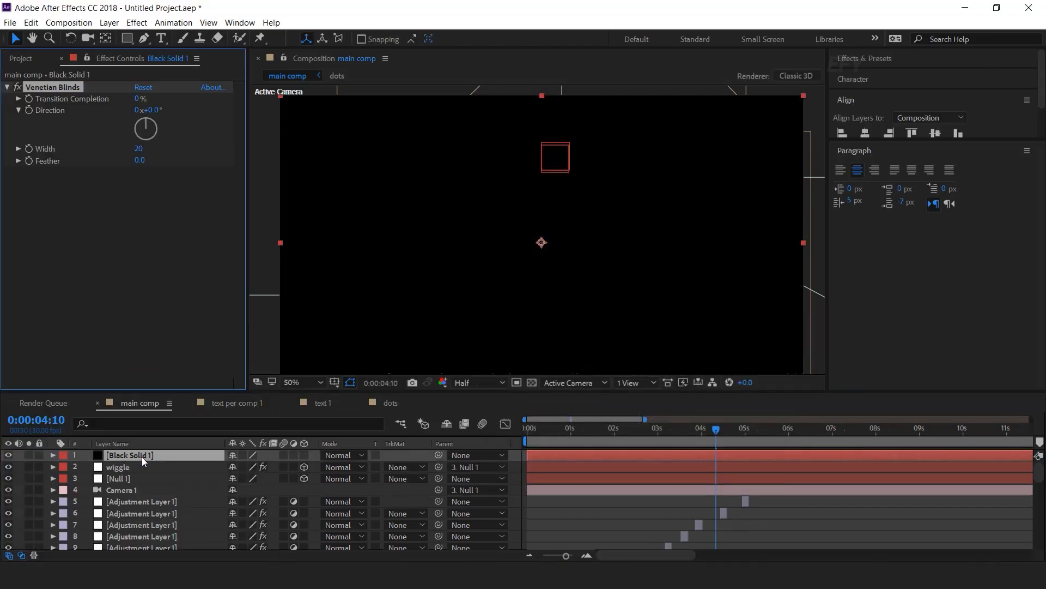
left_click(138, 99)
type("90")
key("Return")
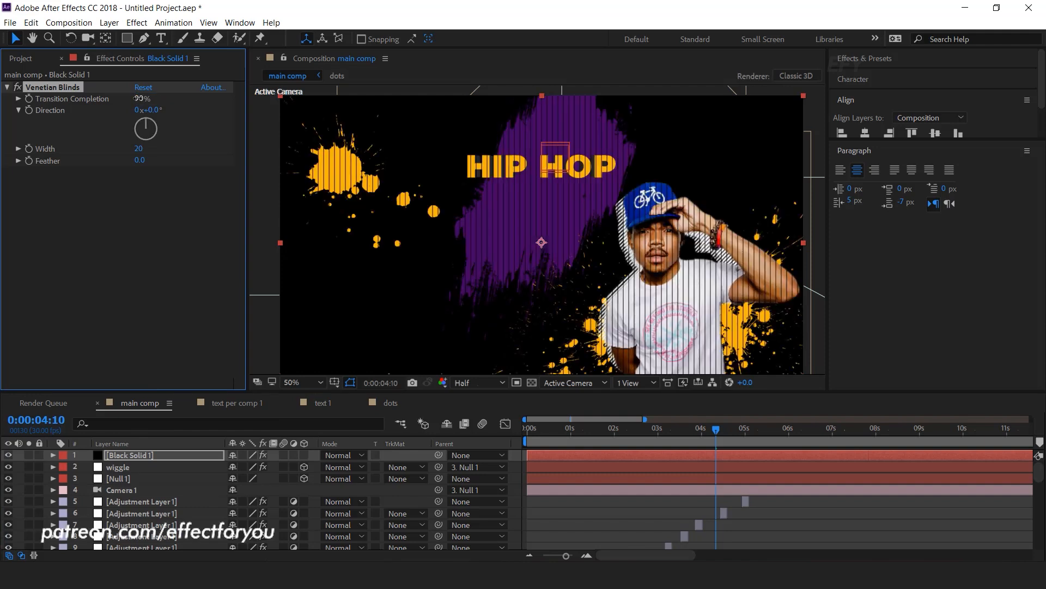
- Set the Venetian Blinds Direction to 90°, Width to 15 and Feather to 1
left_click(158, 110)
type("90")
key("Return")
left_click(139, 149)
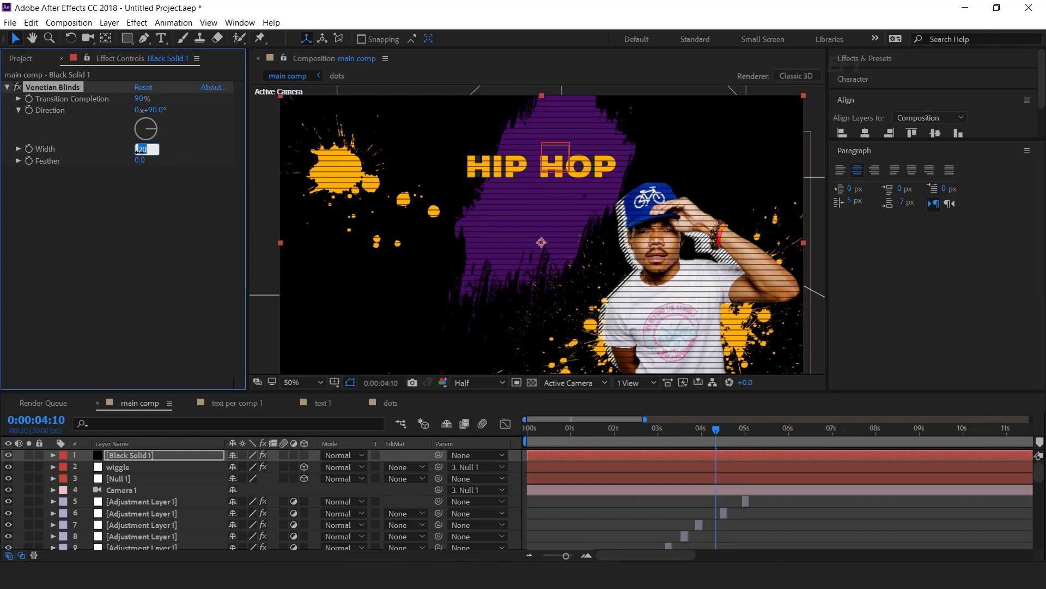
key("Return")
left_click(140, 159)
type("1")
key("Return")
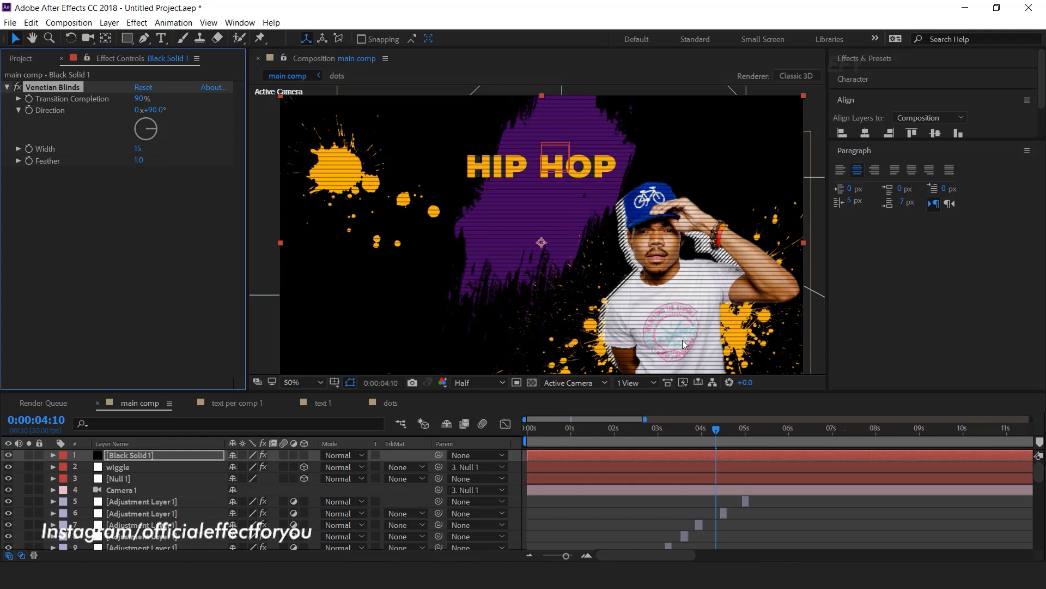
- Inspect the scan lines up close over the man's portrait and reduce the Venetian Blinds Width to 10
scroll(691, 277, "down", 1)
scroll(685, 276, "up", 3)
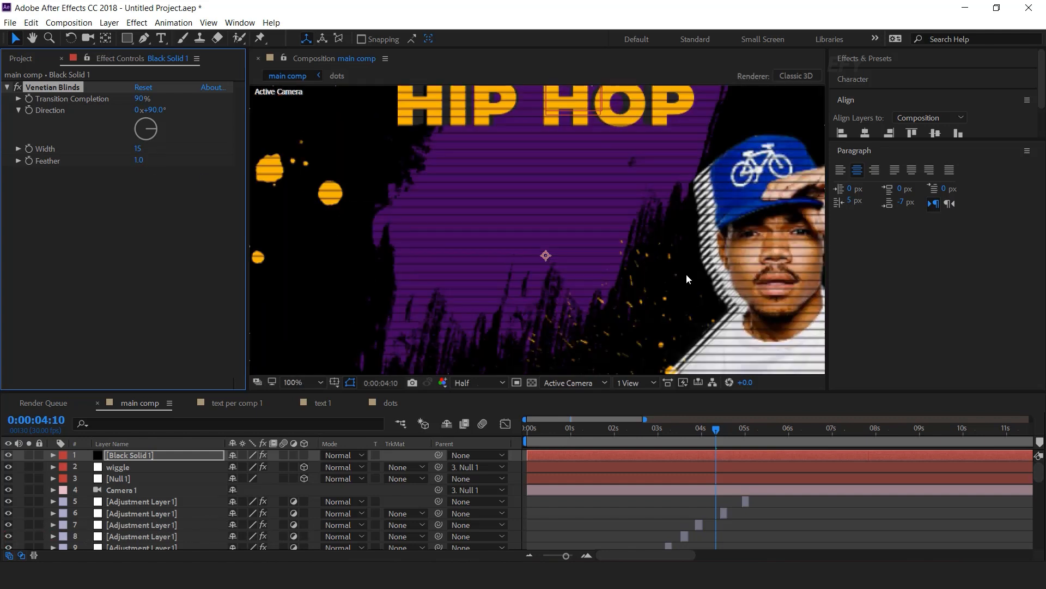
left_click_drag(686, 274, 516, 251)
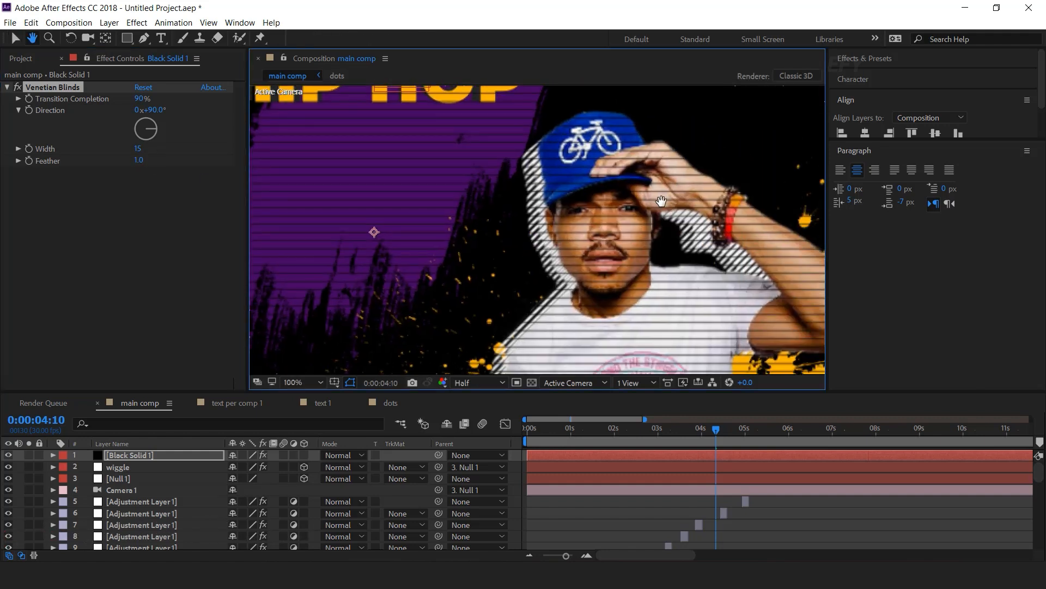
left_click(139, 151)
type("10")
key("Return")
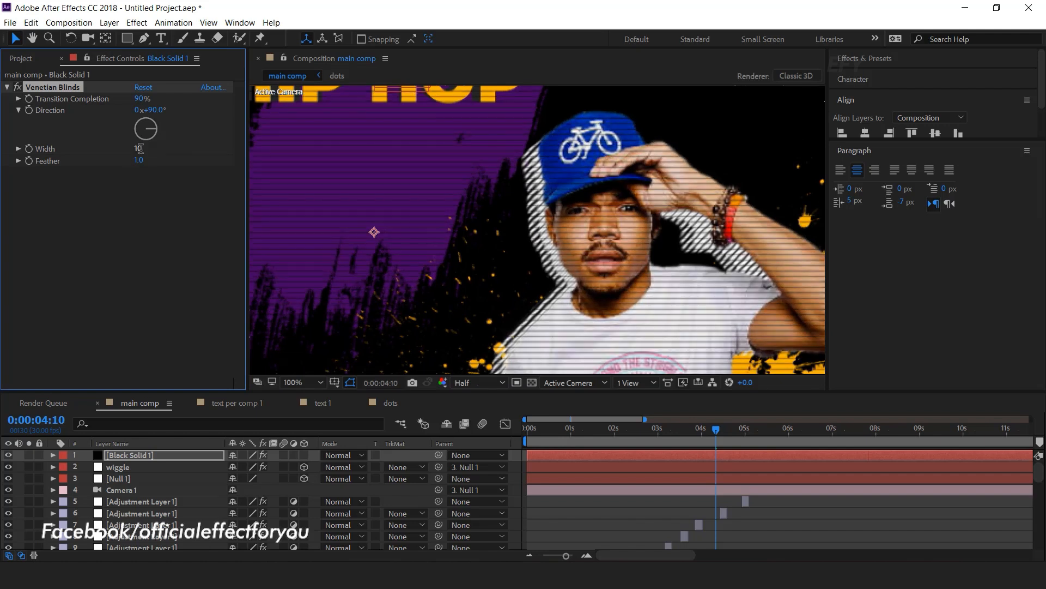
- View the whole frame and preview the composition with the scan lines from 0:00:00:00
scroll(612, 228, "down", 2)
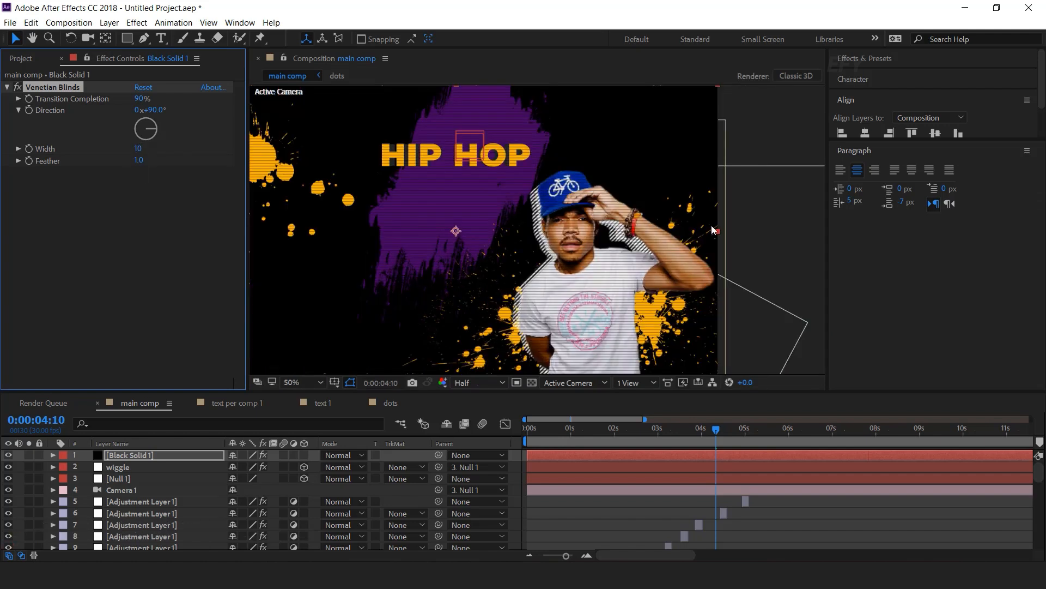
scroll(773, 235, "down", 2)
scroll(508, 202, "up", 2)
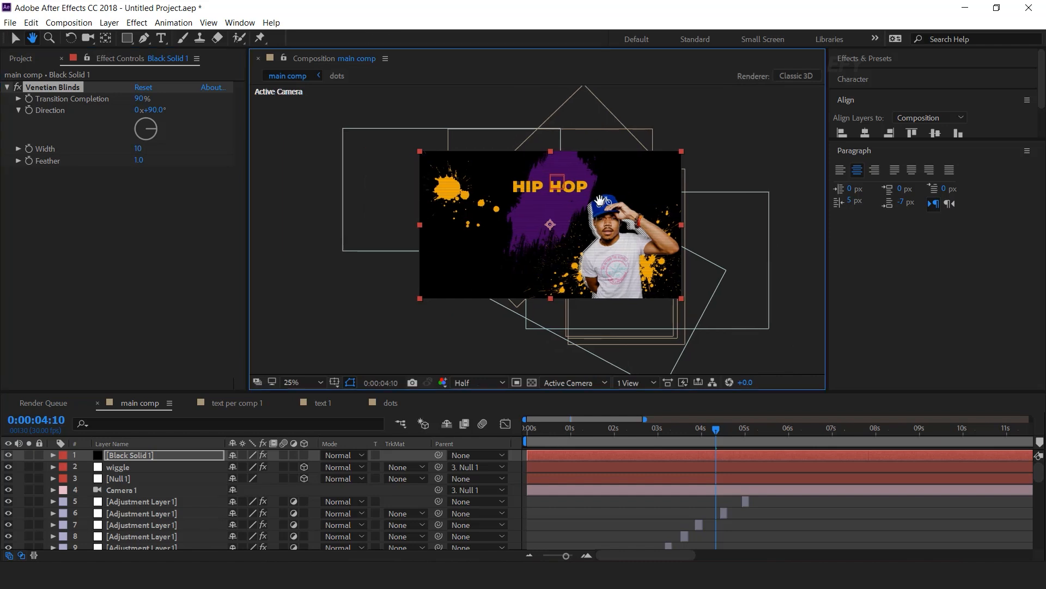
scroll(725, 502, "down", 1)
left_click(537, 428)
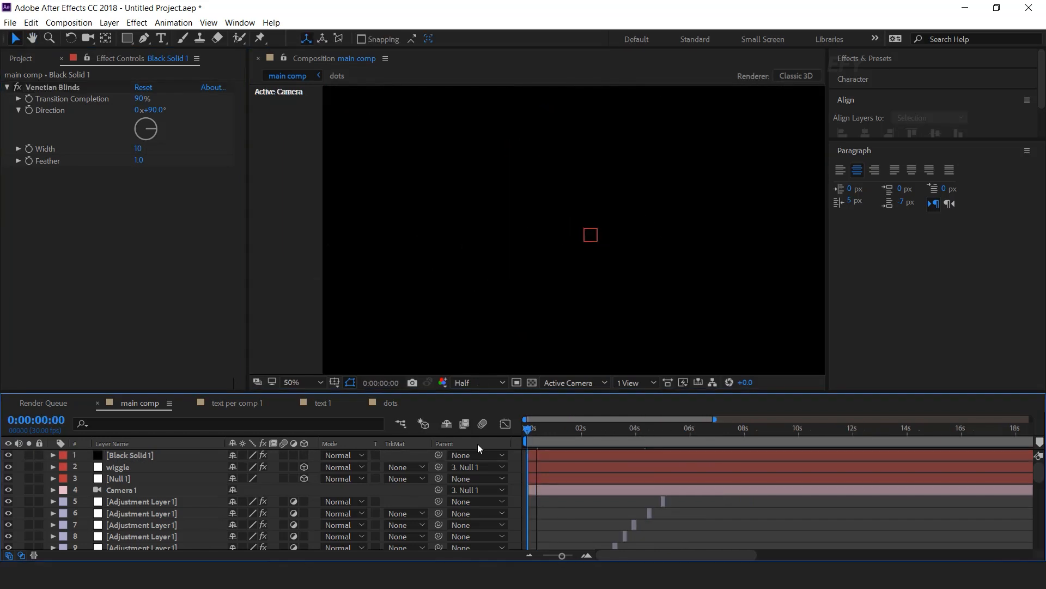
key("space")
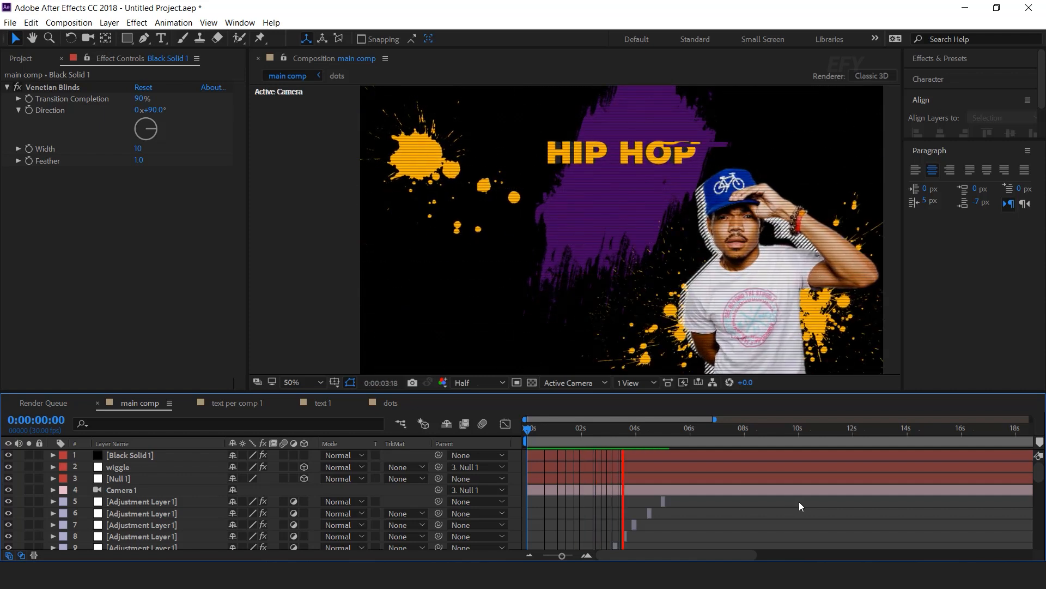
left_click(682, 431)
- Reveal Camera 1's Position keyframes and add a keyframe holding the current position at 0:00:04:20
left_click(681, 491)
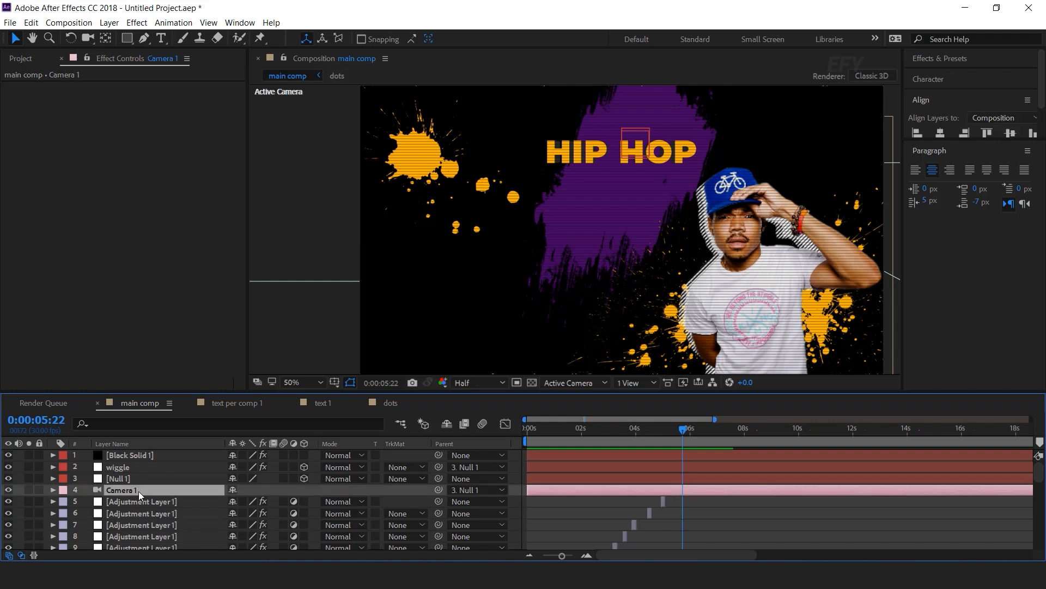
key("p")
left_click_drag(589, 433, 568, 438)
scroll(641, 435, "up", 2)
key("p")
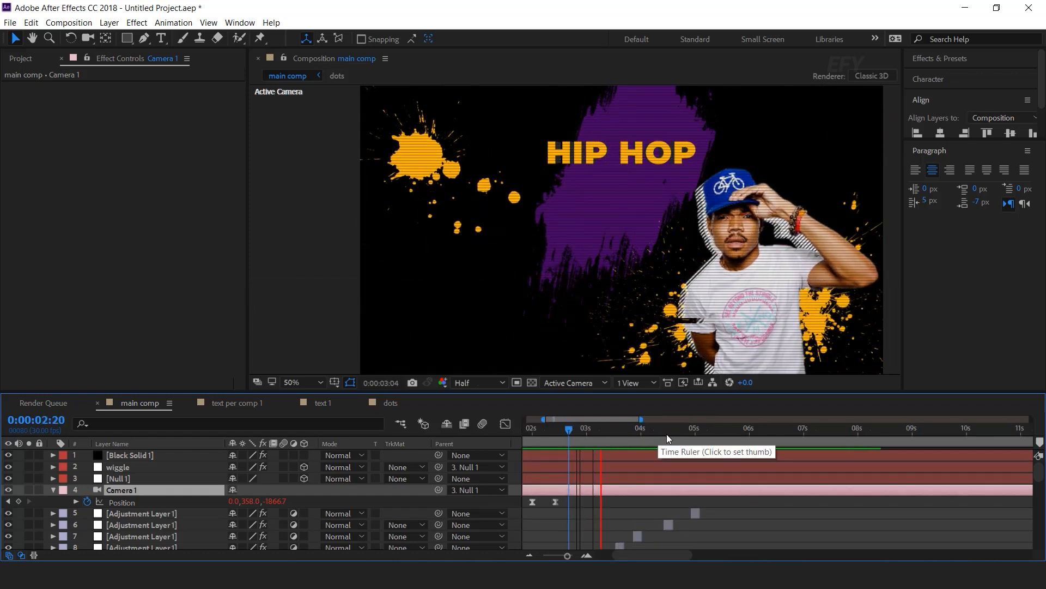
left_click(690, 431)
left_click(678, 433)
left_click(18, 501)
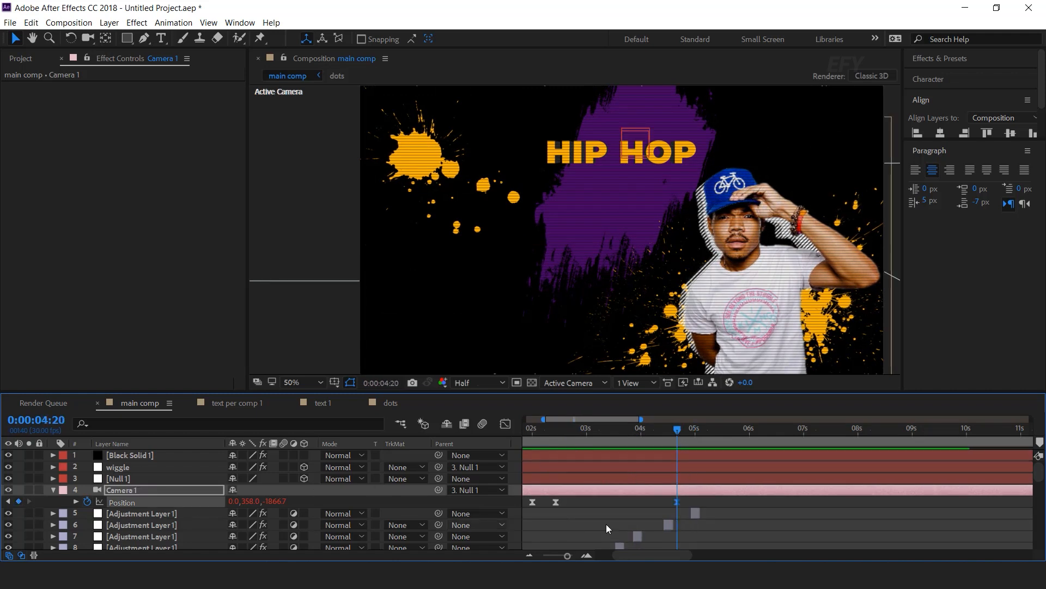
- Set Camera 1's Y position to 1928 at 0:00:05:15 so the camera moves off the scene
left_click_drag(676, 429, 721, 433)
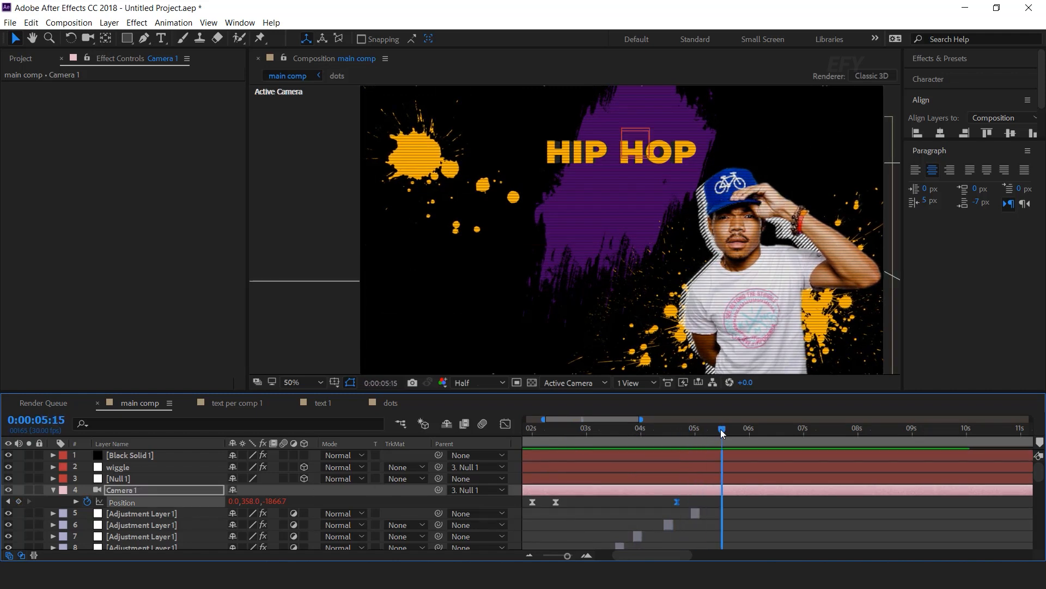
left_click_drag(238, 502, 348, 504)
scroll(747, 511, "down", 3)
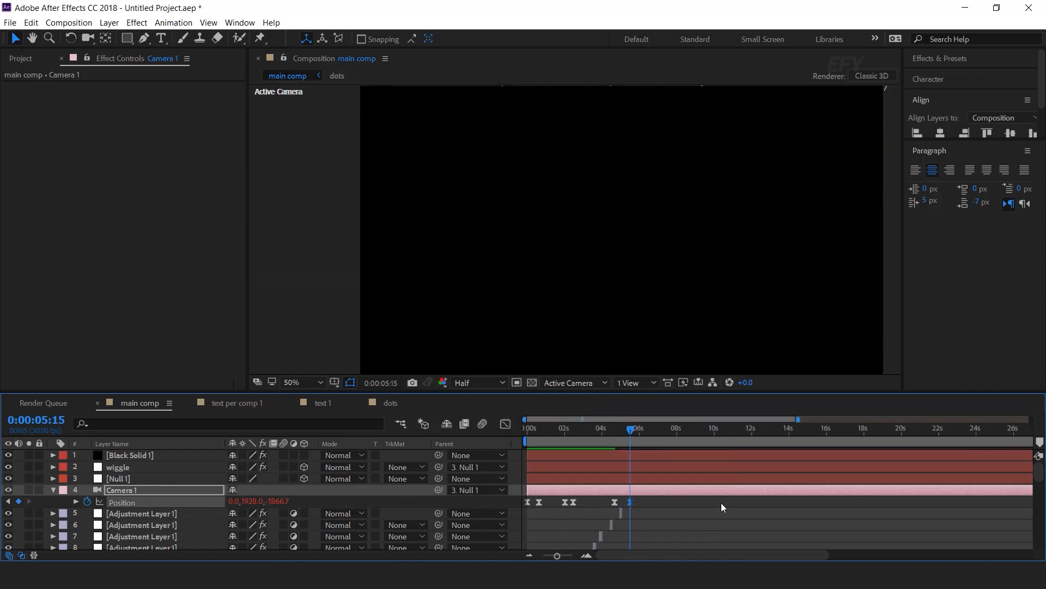
- Preview the camera exit from 0:00:00:00 and retime its last two Position keyframes to about 5 and 6 seconds
key("Home")
key("space")
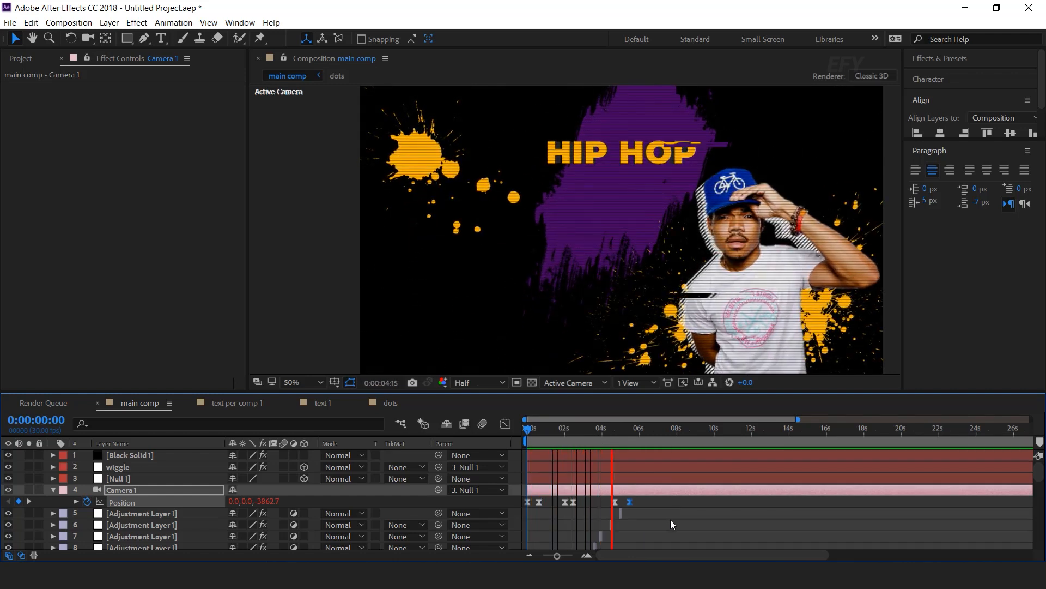
left_click(602, 430)
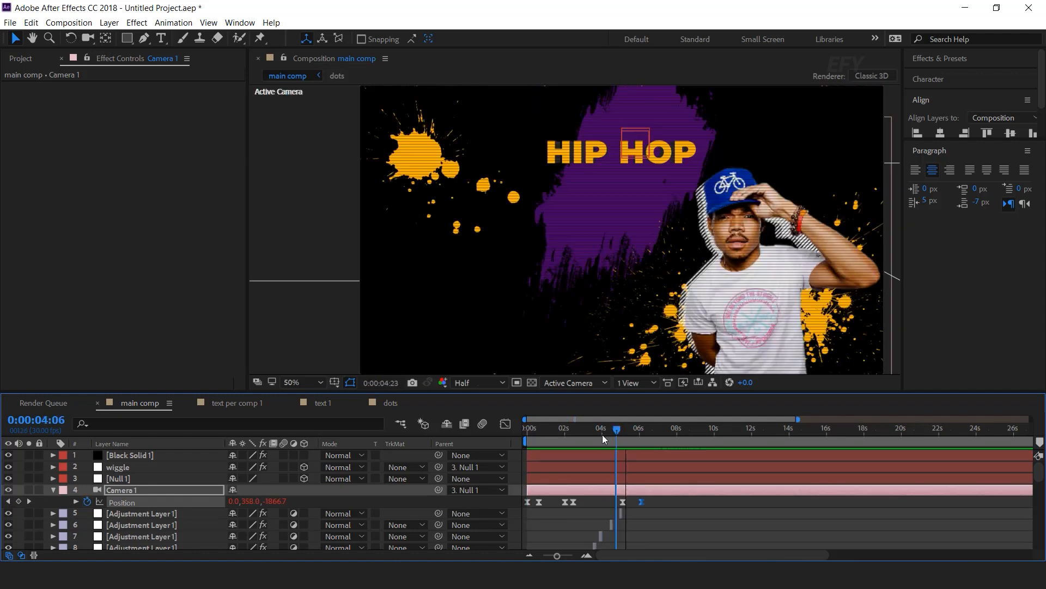
left_click(53, 490)
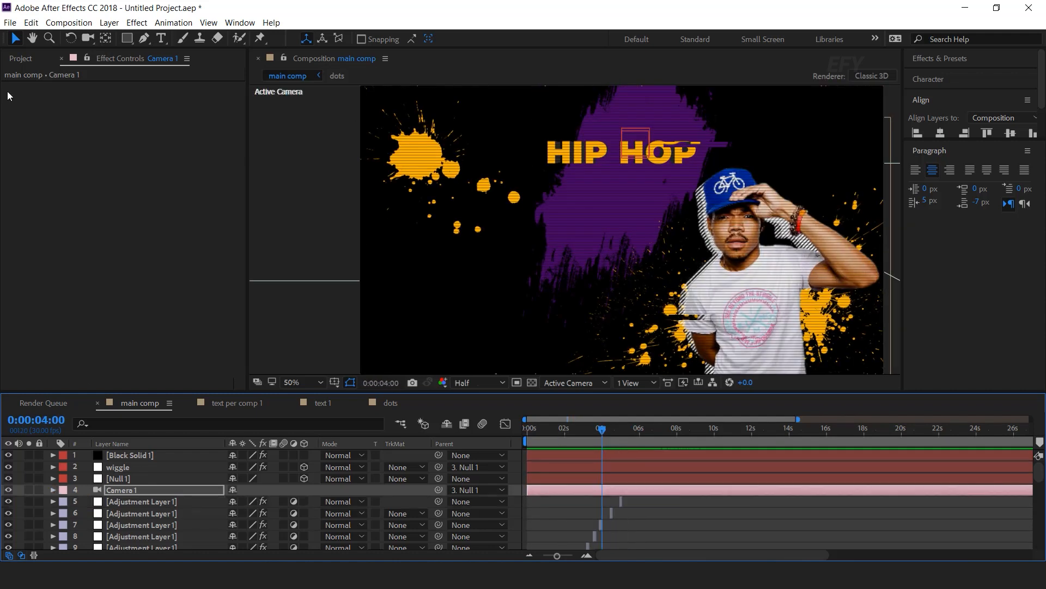
- Add Micro Dirt 01.mp4 to the main comp directly below the black solid and set its blending mode to Screen
left_click(19, 59)
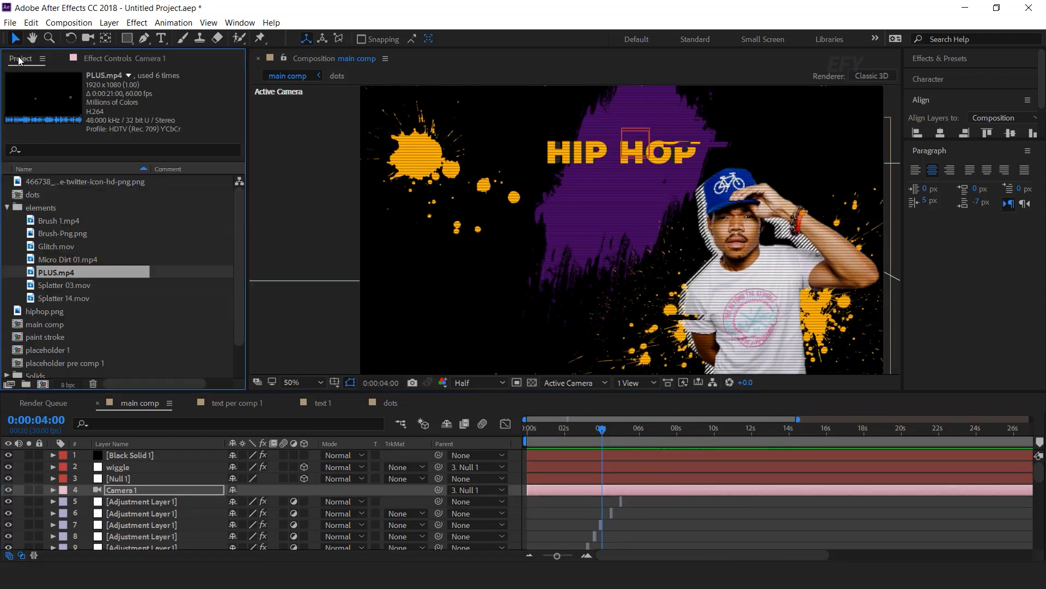
left_click(67, 247)
left_click(74, 261)
left_click_drag(32, 262, 168, 467)
left_click(340, 466)
left_click(400, 228)
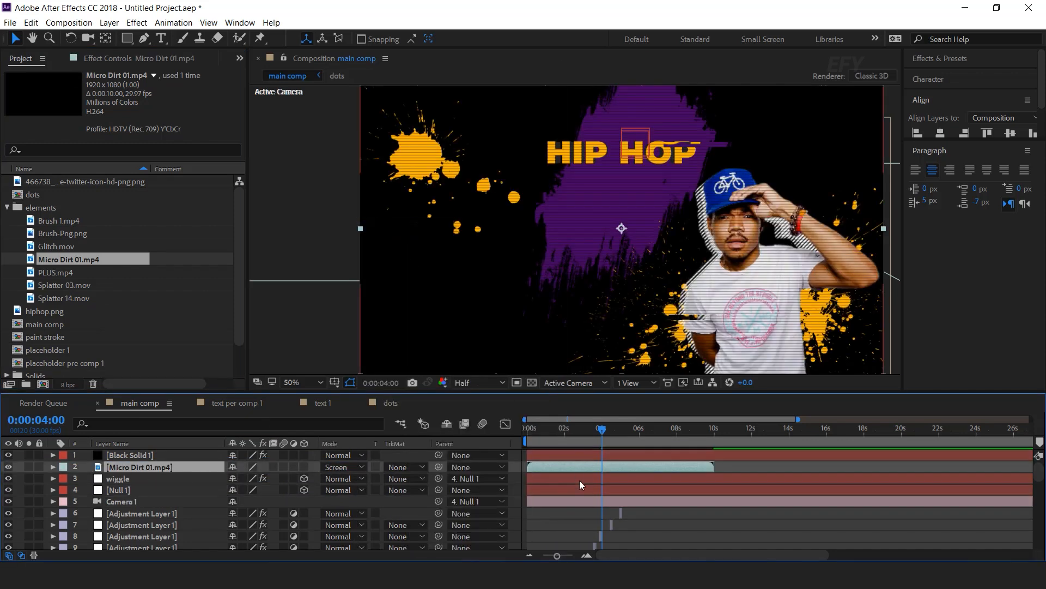
- Shift the Micro Dirt 01.mp4 layer to start at about 0:00:02:07 and preview the overlay
scroll(579, 488, "down", 5)
scroll(579, 489, "up", 5)
left_click_drag(541, 469, 579, 468)
key("i")
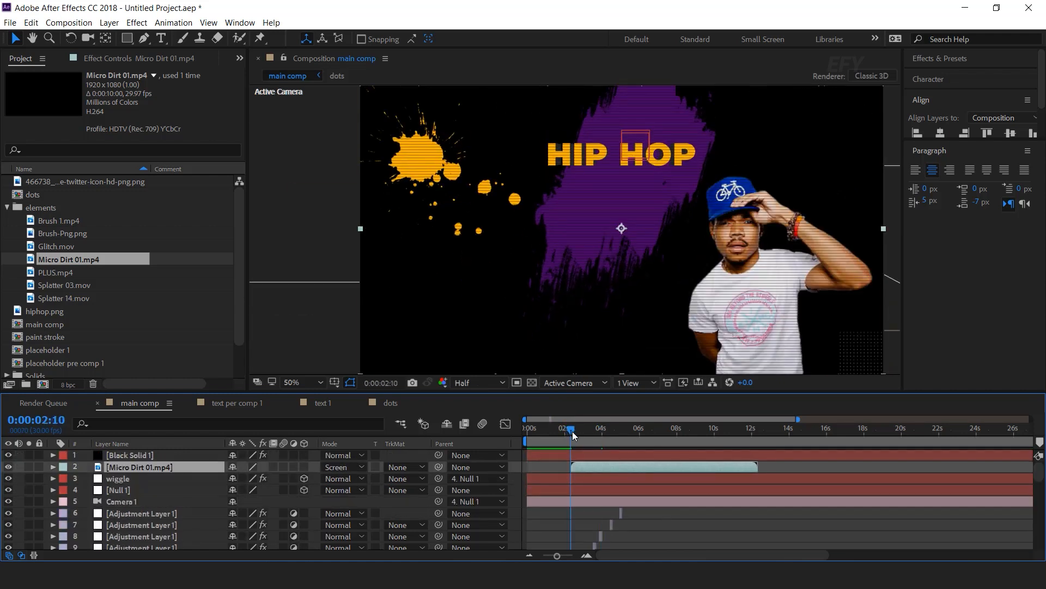
key("space")
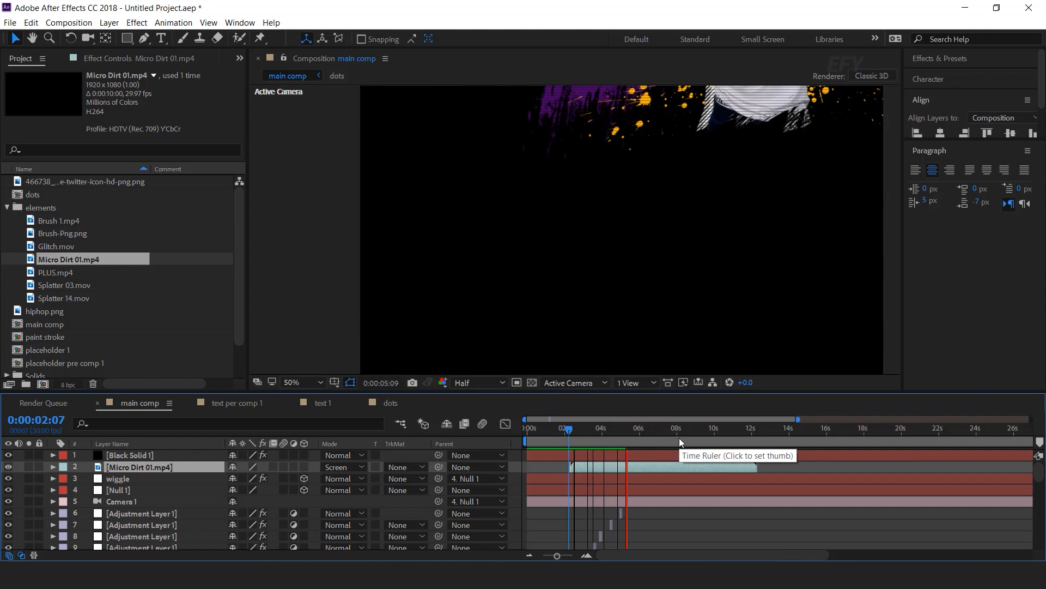
left_click(672, 430)
left_click(581, 436)
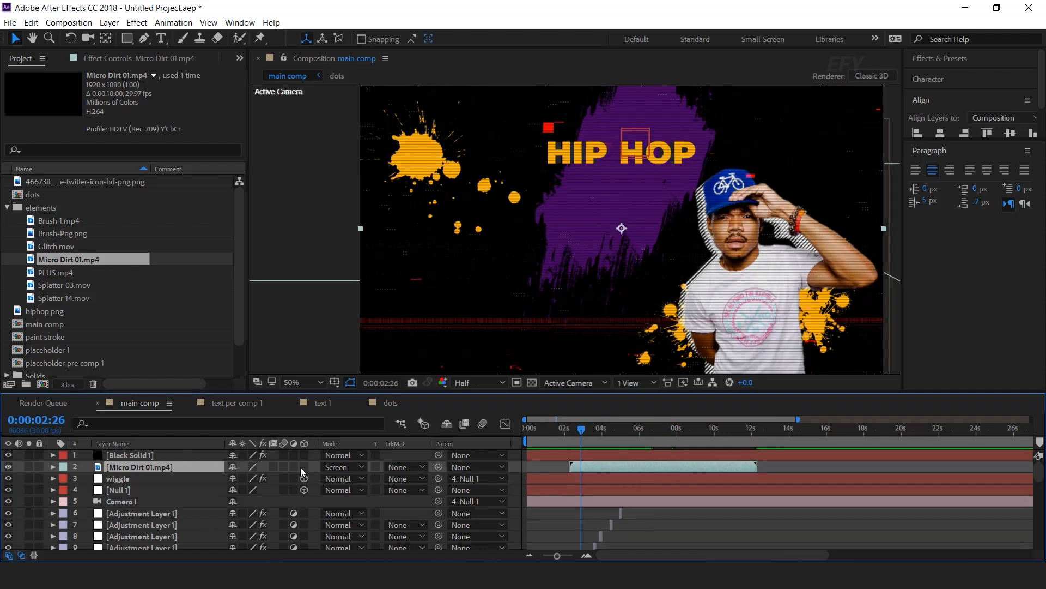
- Make the Micro Dirt 01.mp4 layer 3D, lower it to the middle of the frame and scale it to 106%
left_click(304, 467)
mouse_move(587, 435)
left_mouse_down()
mouse_move(569, 430)
mouse_move(579, 429)
left_mouse_up()
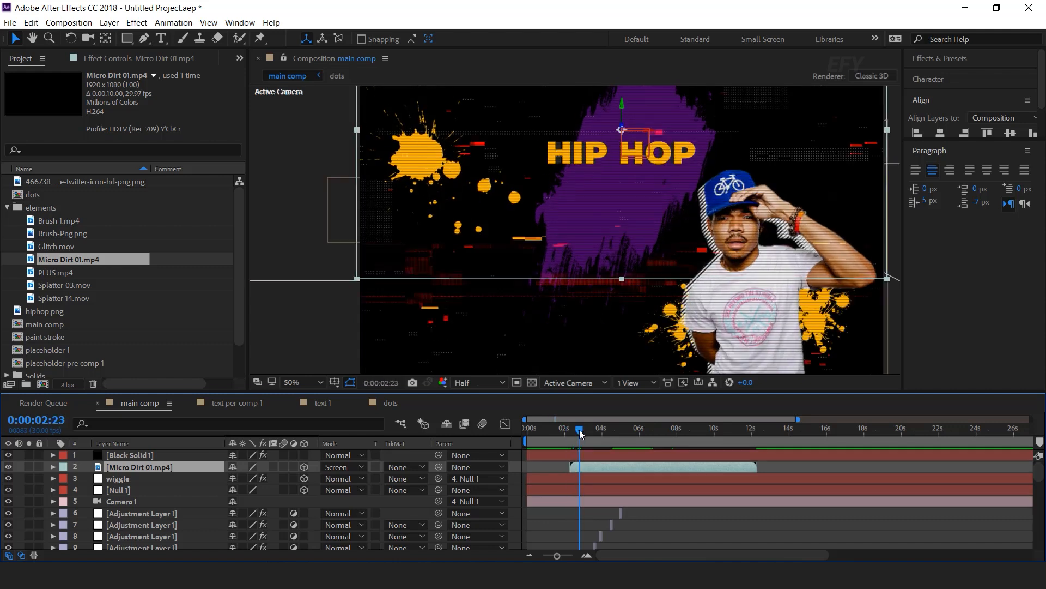
left_click_drag(620, 103, 627, 205)
key("s")
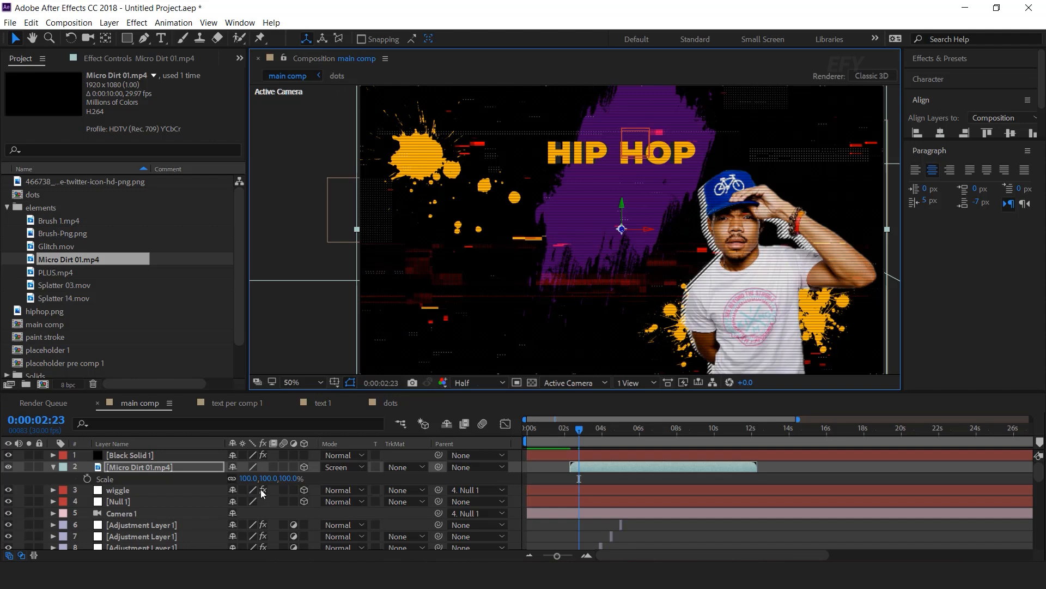
left_click_drag(289, 478, 294, 478)
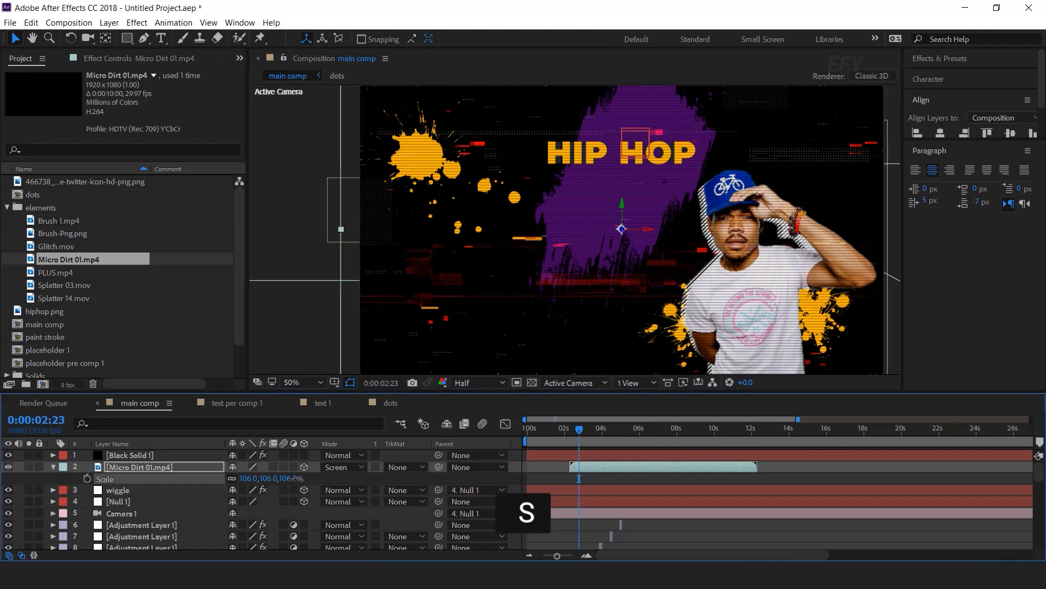
left_click(54, 468)
- Check the Micro Dirt overlay's coverage in a zoomed-out view and preview it from 0:00:01:18
key("comma")
key("comma")
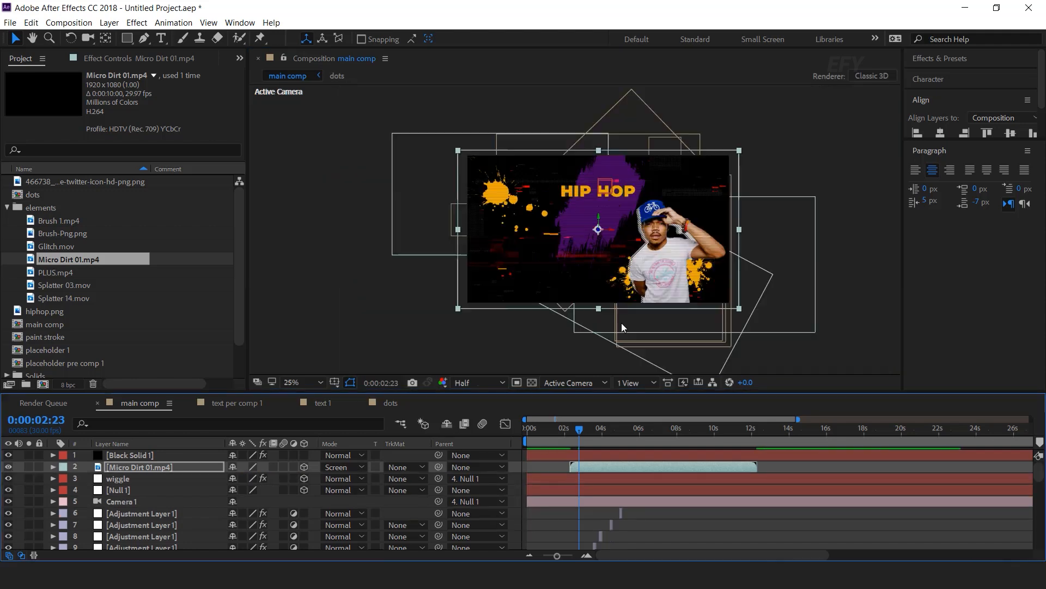
left_click(557, 432)
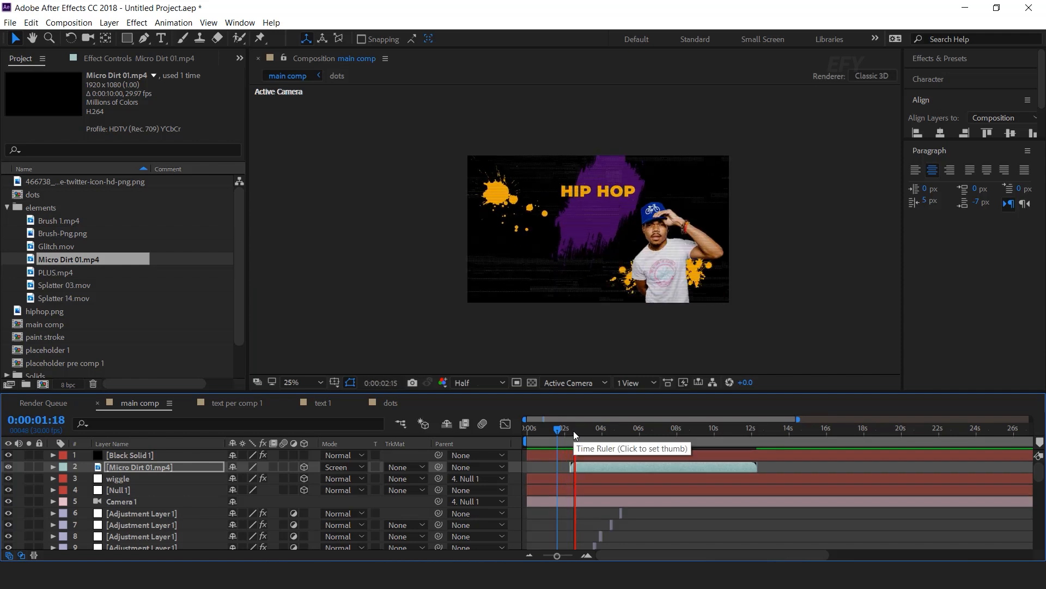
left_click(660, 428)
left_click_drag(663, 428, 618, 434)
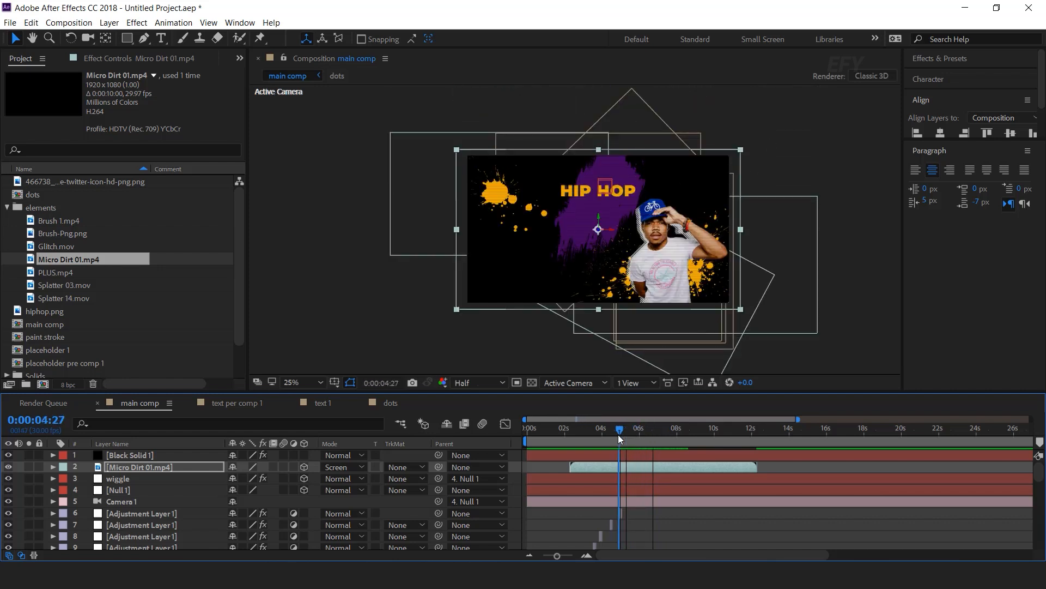
- Pre-compose all layers of the main comp into a new composition named "scene 1"
left_click(516, 467)
scroll(188, 505, "down", 9)
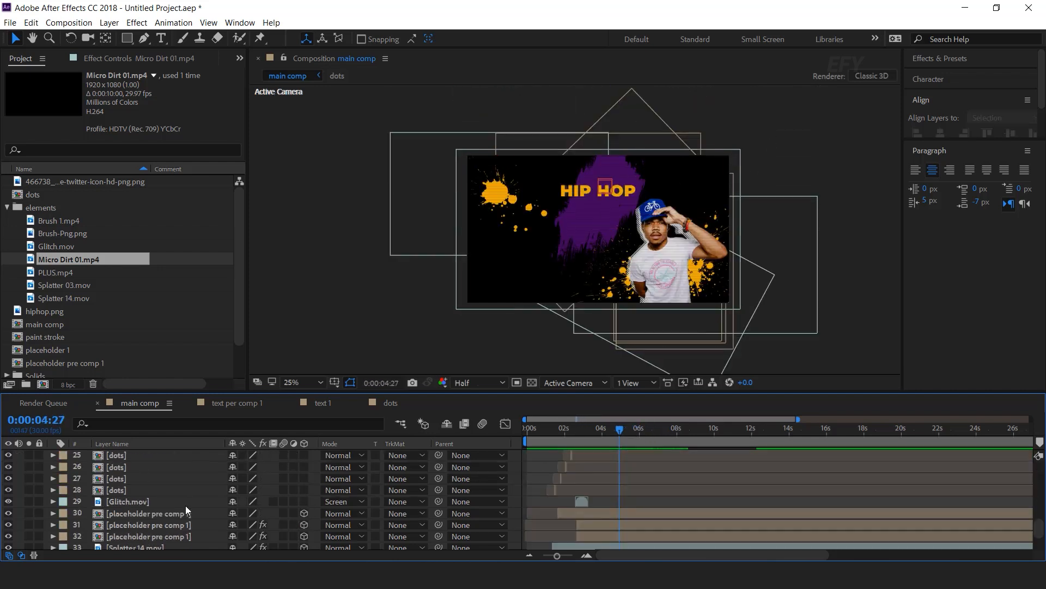
key("ctrl+a")
right_click(192, 480)
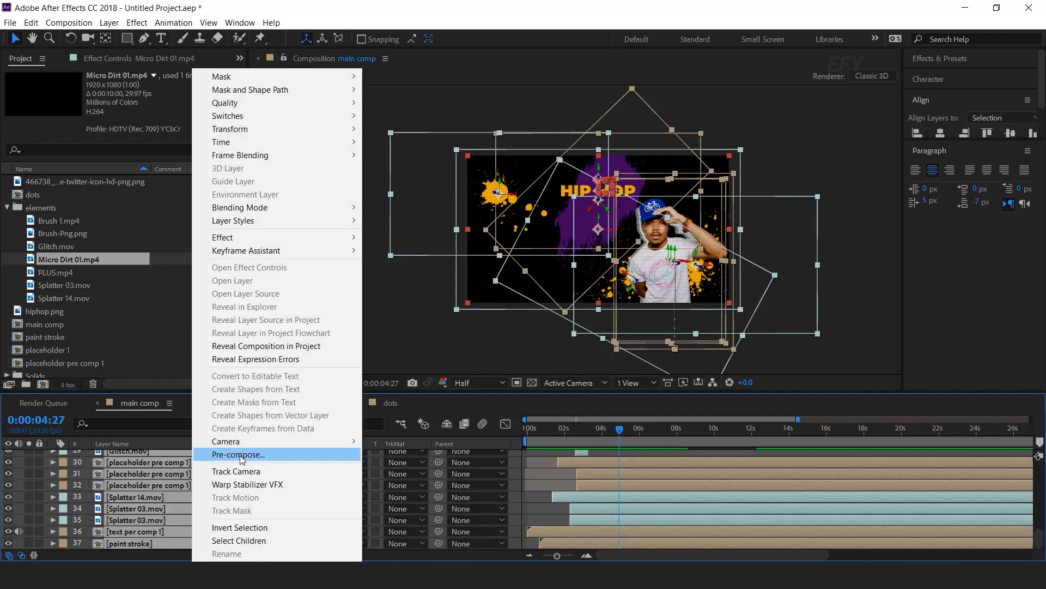
left_click(240, 455)
type("scene")
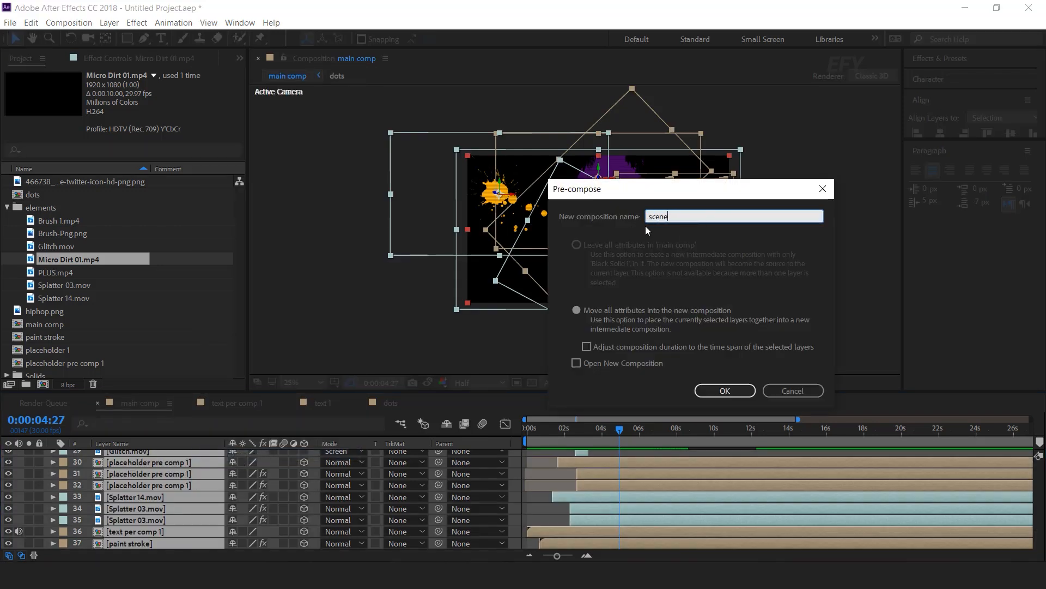
type(" 1")
key("Return")
left_click(454, 515)
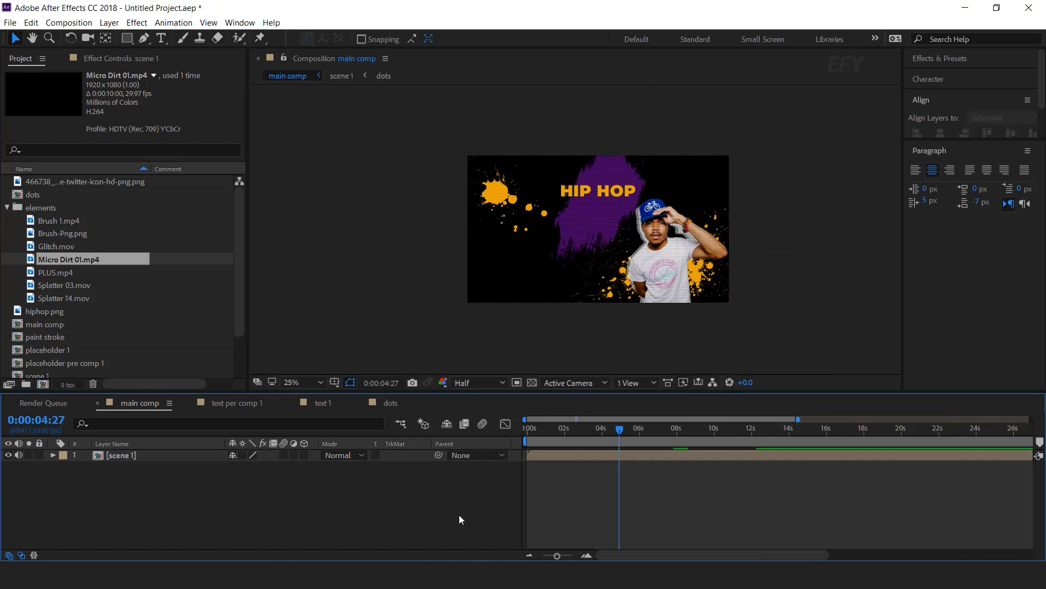
- Duplicate the scene 1 composition as scene 2 and place it above scene 1 in the main comp, starting at about 0:00:05:08
left_click_drag(611, 433, 638, 431)
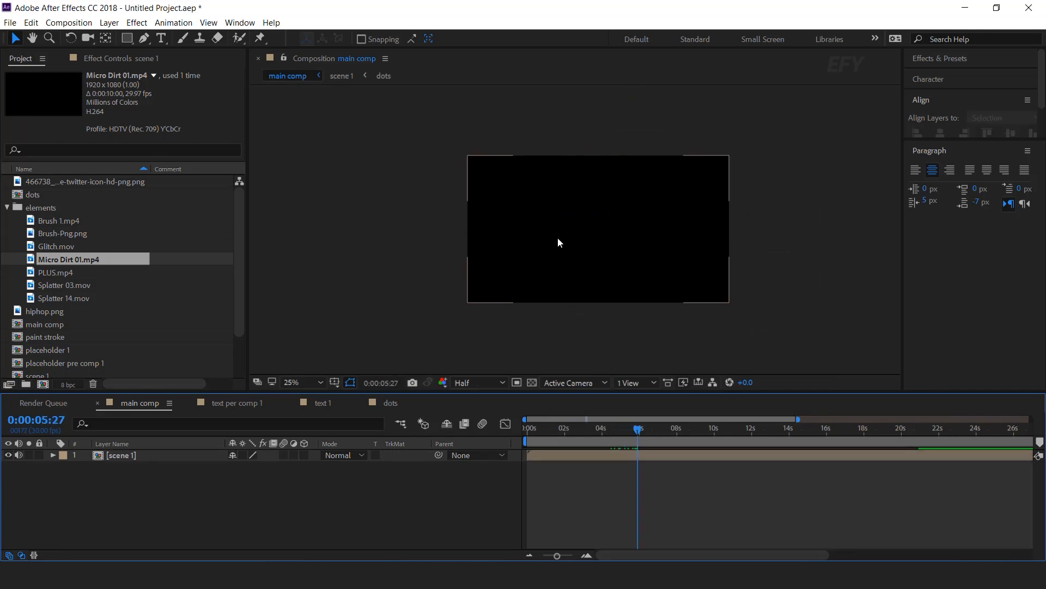
left_click(7, 207)
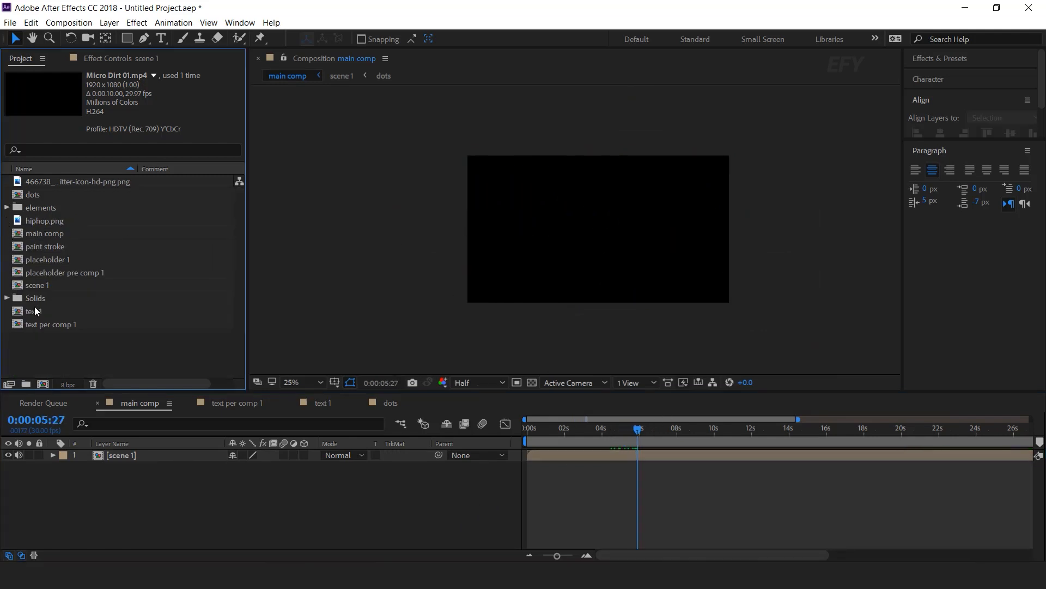
left_click(46, 289)
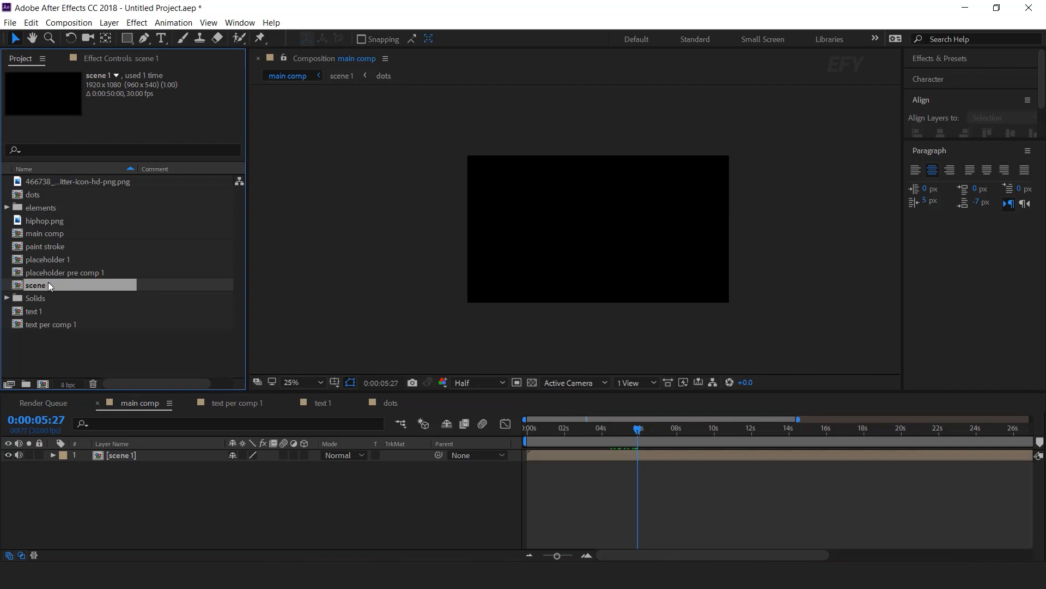
key("ctrl+d")
left_click_drag(18, 300, 596, 430)
scroll(632, 446, "up", 2, "alt")
left_click_drag(621, 459, 684, 429)
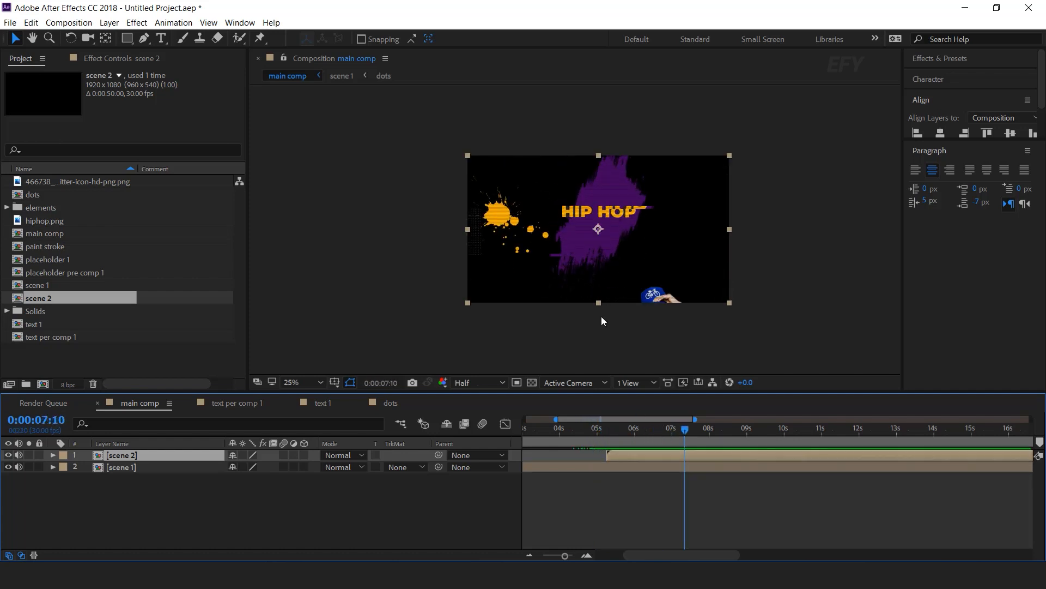
- Open scene 2, locate its placeholder pre comp 1 layers and duplicate that composition in the project as placeholder pre comp 2
double_click(661, 455)
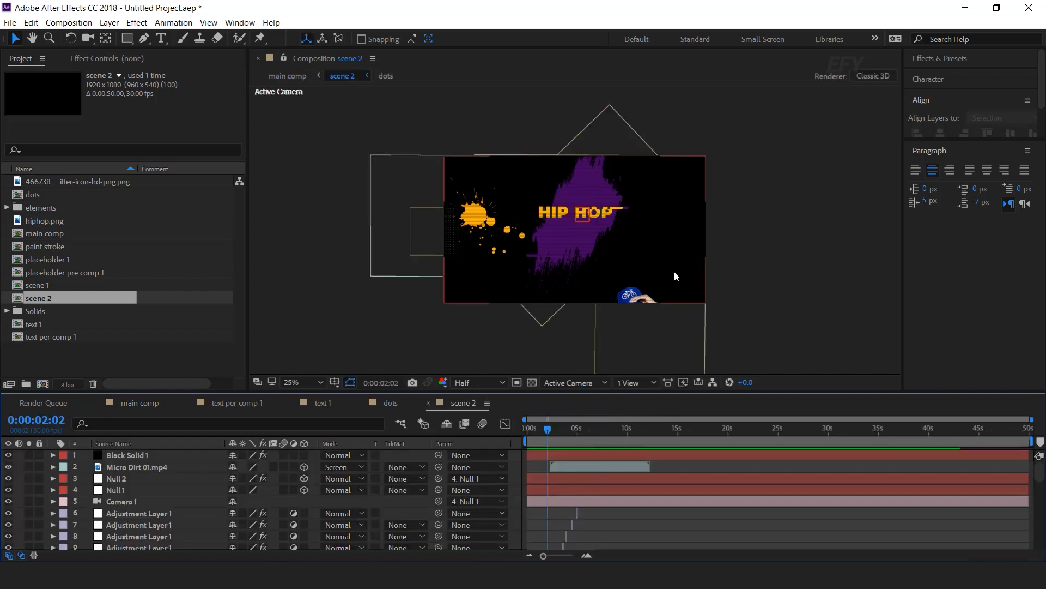
scroll(169, 528, "down", 10)
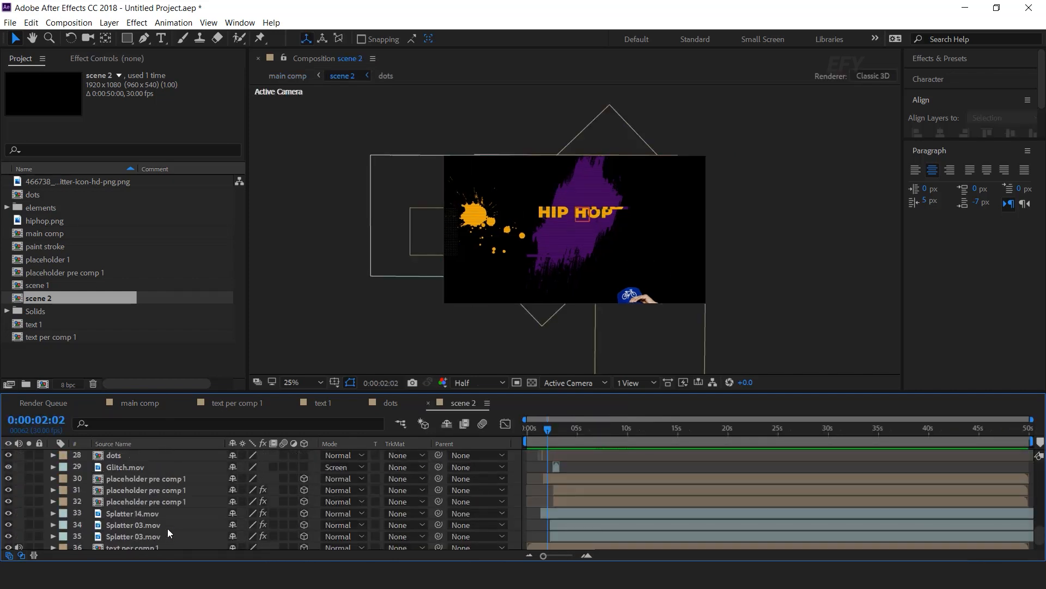
key("space")
left_click(138, 481)
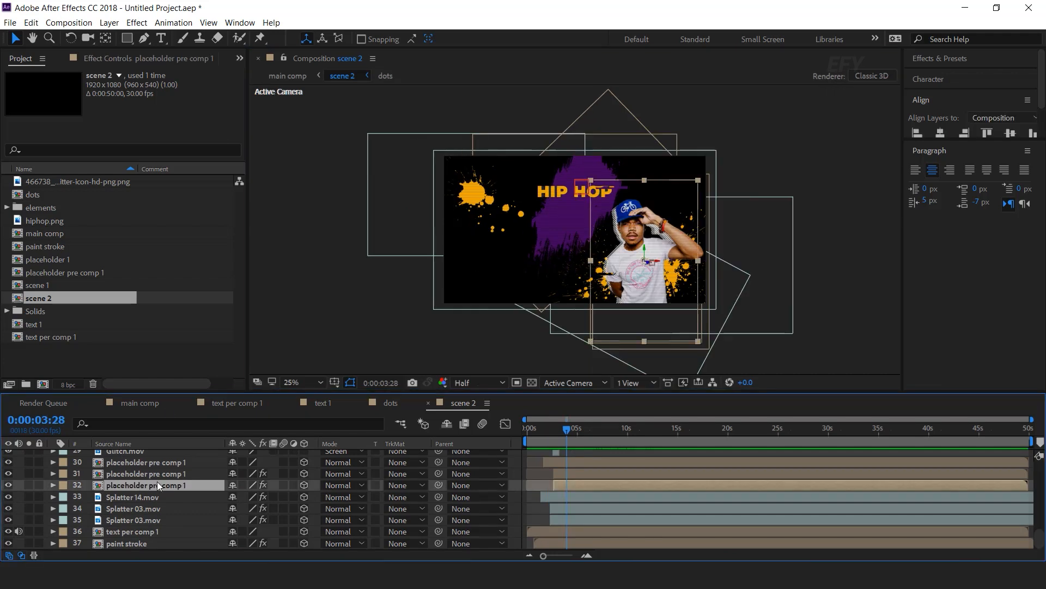
left_click(64, 273)
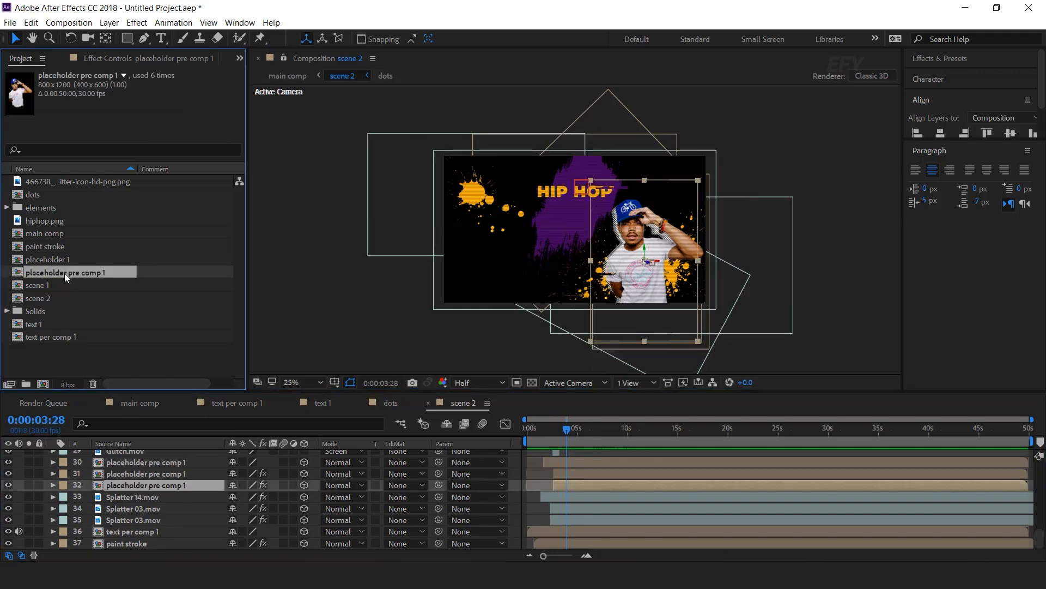
key("ctrl+d")
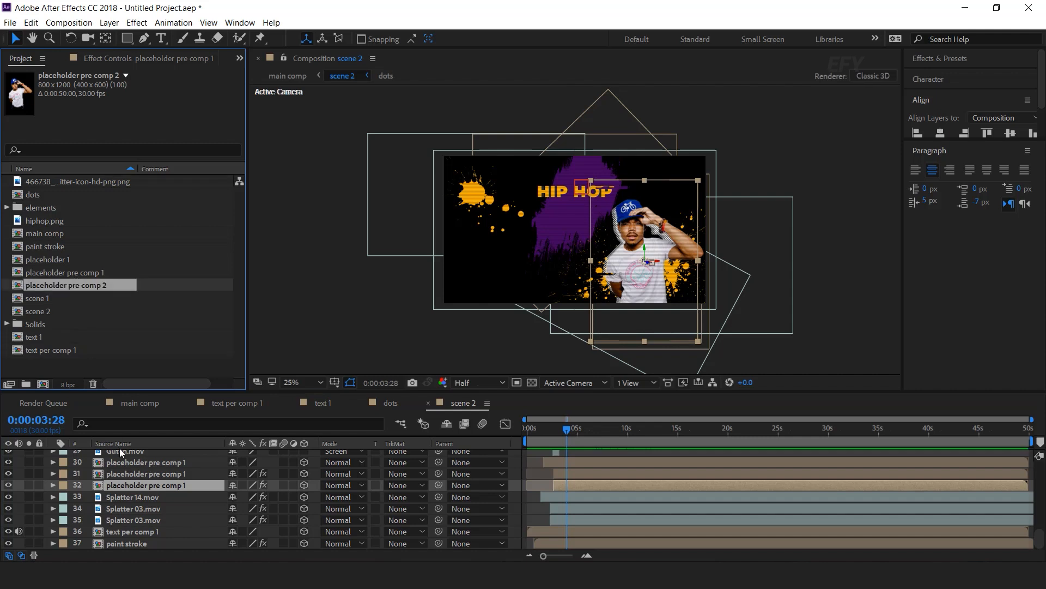
- Replace the source of the three placeholder pre comp 1 layers in scene 2 with placeholder pre comp 2
left_click(160, 463)
left_click(164, 485, "shift")
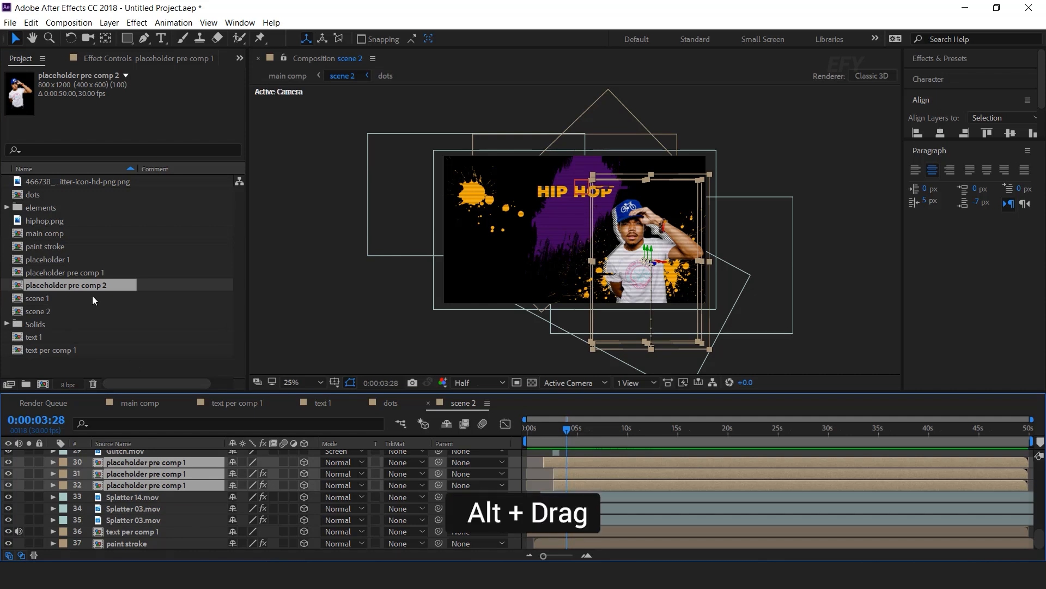
left_click_drag(83, 285, 176, 471)
left_click(165, 498)
- In placeholder pre comp 2, replace the placeholder 1 layer's source with a duplicate composition named placeholder 2
double_click(173, 462)
left_click(162, 467)
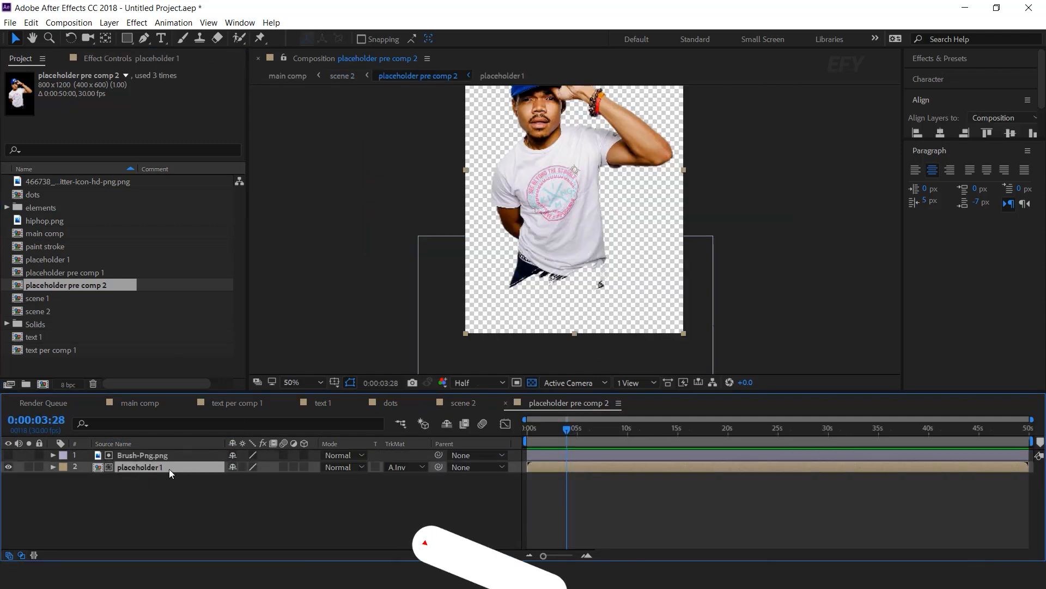
left_click(54, 259)
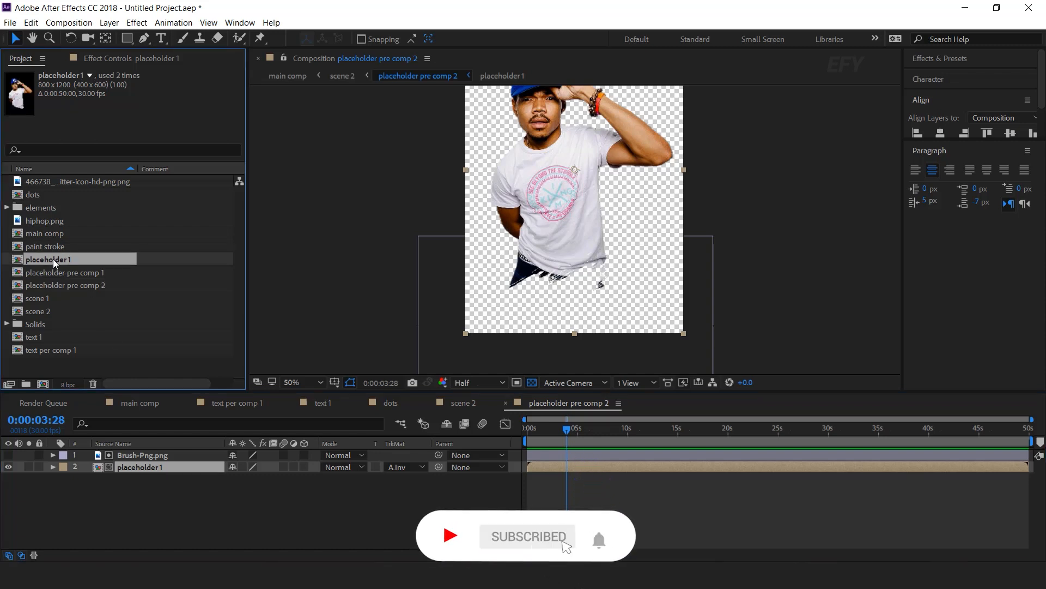
key("ctrl+d")
left_click_drag(60, 274, 166, 470)
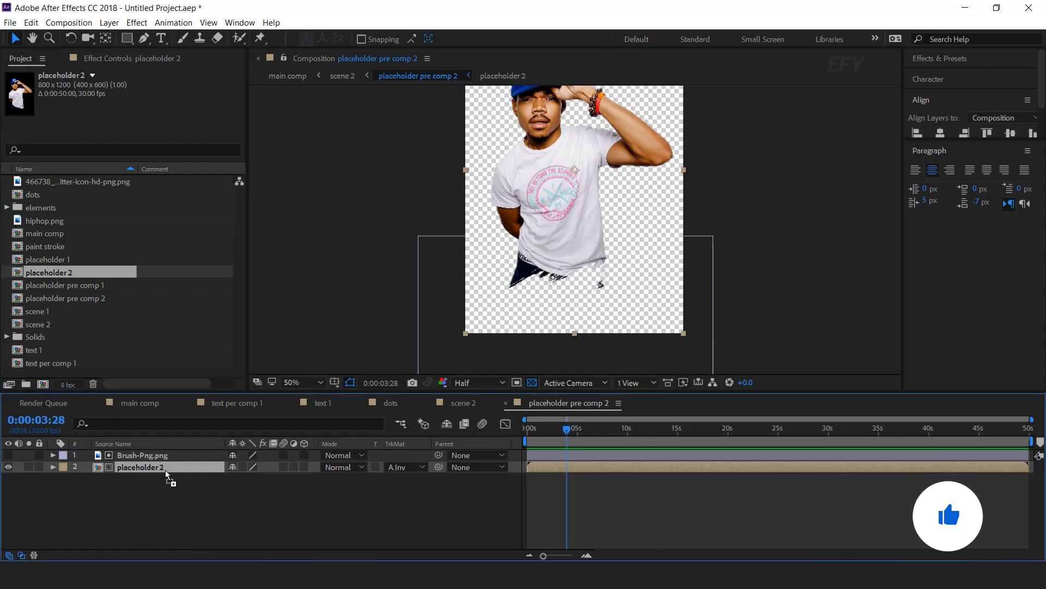
- Open placeholder 2 and replace its hiphop.png layer with the 466738 artist PNG
double_click(148, 467)
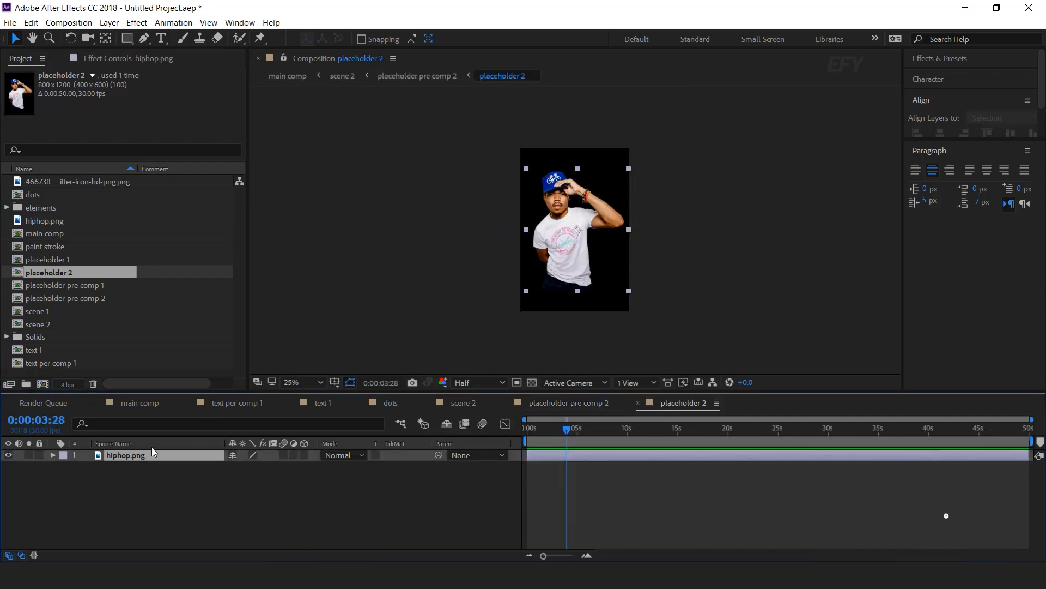
left_click(101, 184)
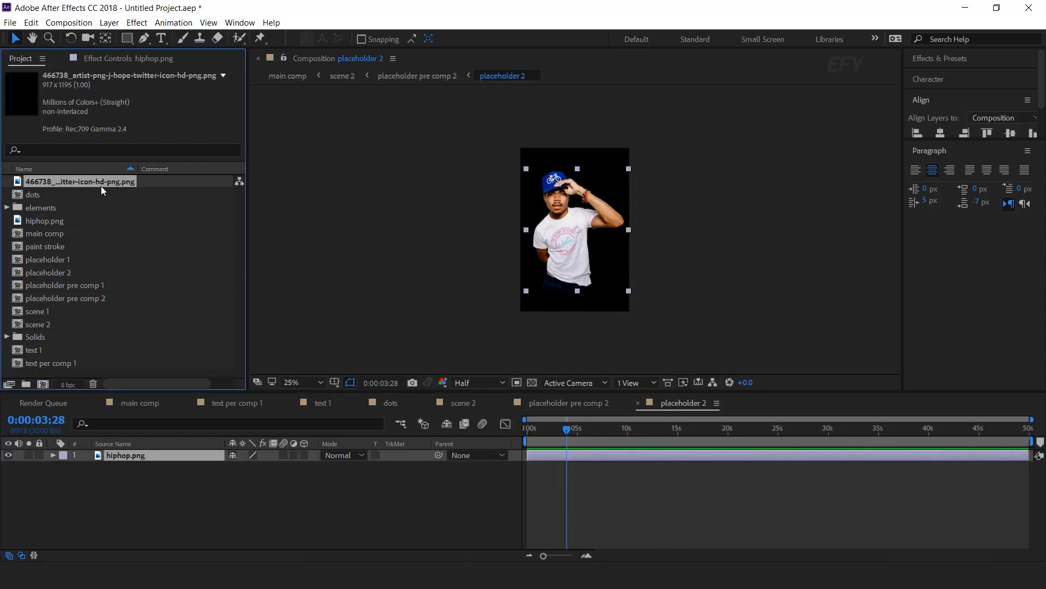
left_click_drag(106, 190, 164, 455)
left_click_drag(658, 229, 685, 230)
scroll(654, 230, "up", 2)
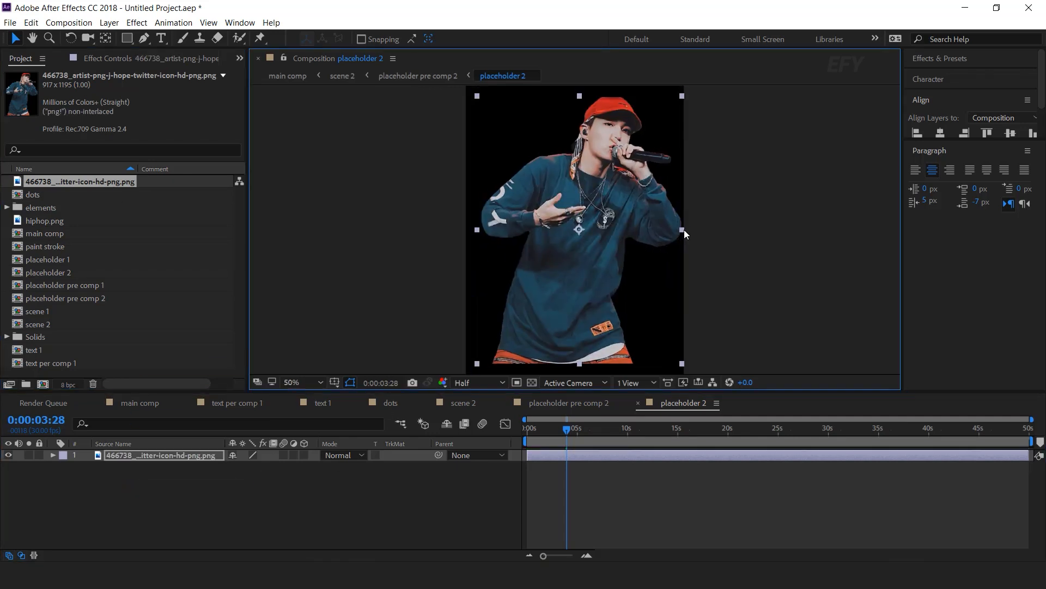
- In scene 2, shift all position keyframes of the three placeholder pre comp 2 layers toward the frame's left side, to X about 413, 395 and 381
left_click(637, 402)
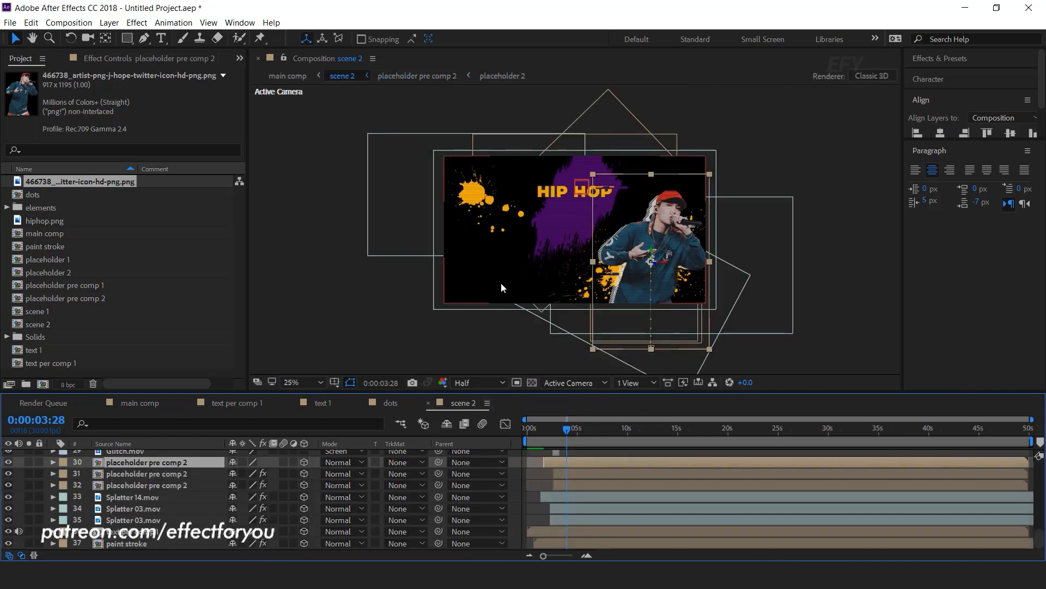
left_click(175, 485, "shift")
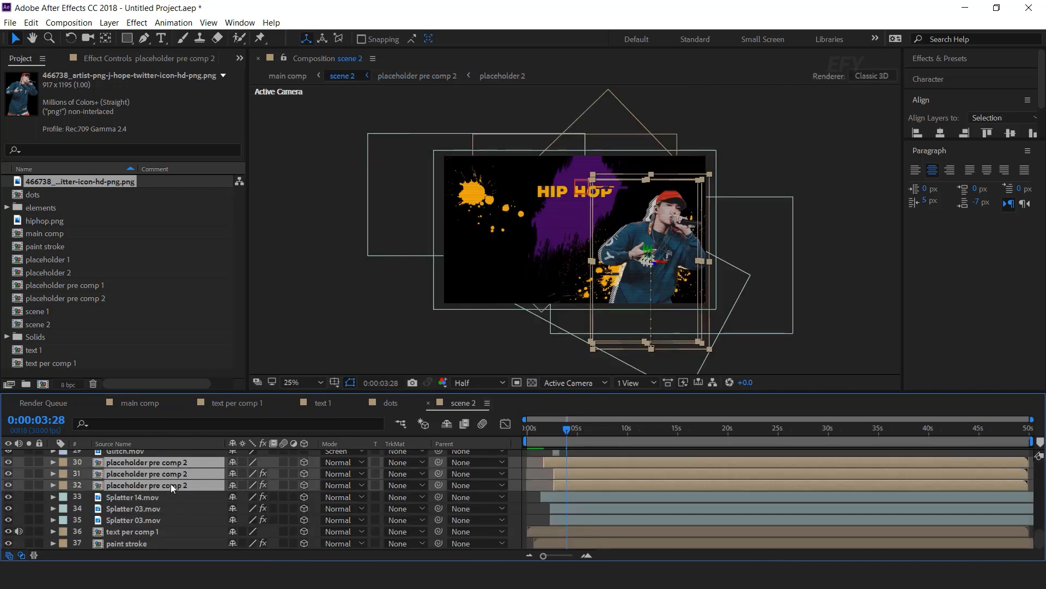
key("u")
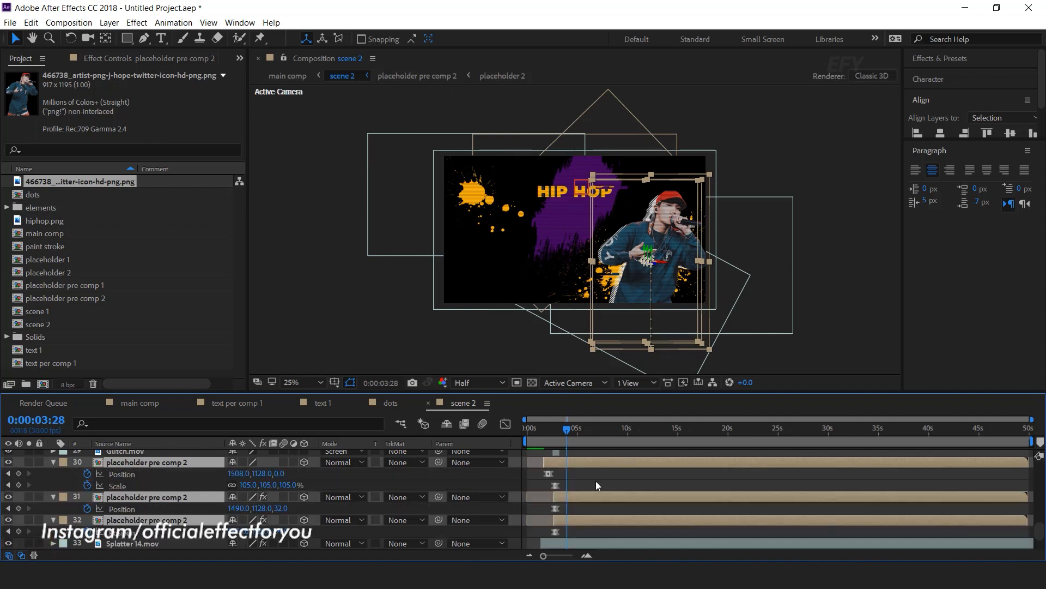
left_click(587, 555)
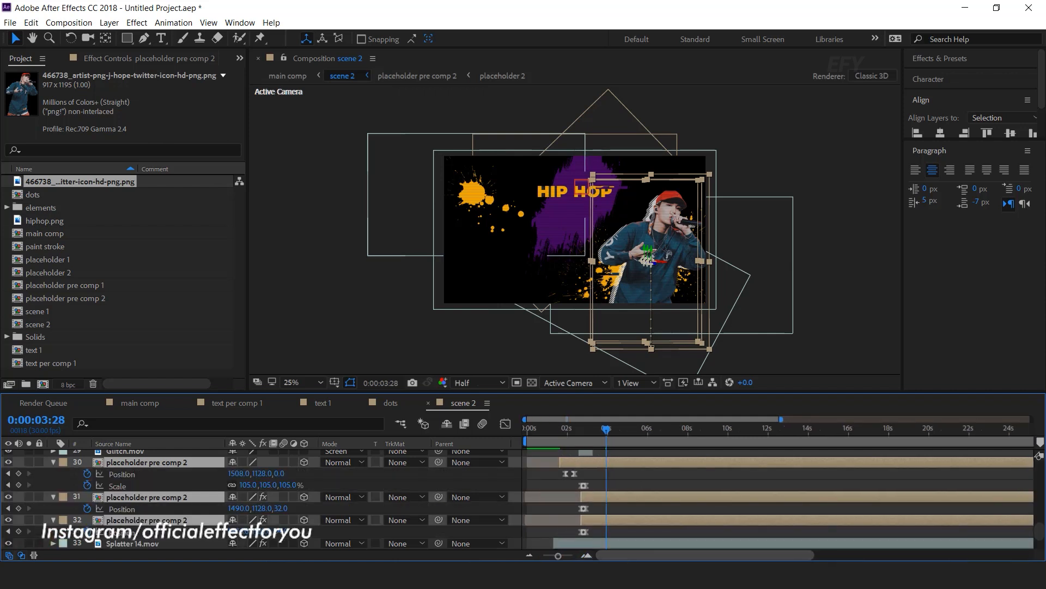
left_click_drag(547, 471, 651, 538)
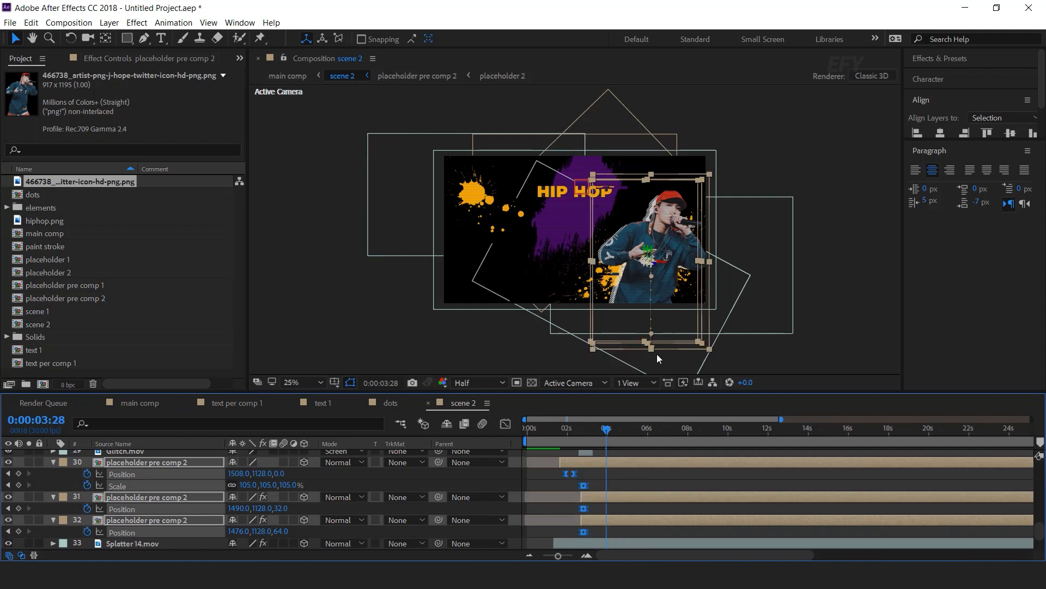
left_click_drag(662, 358, 567, 306)
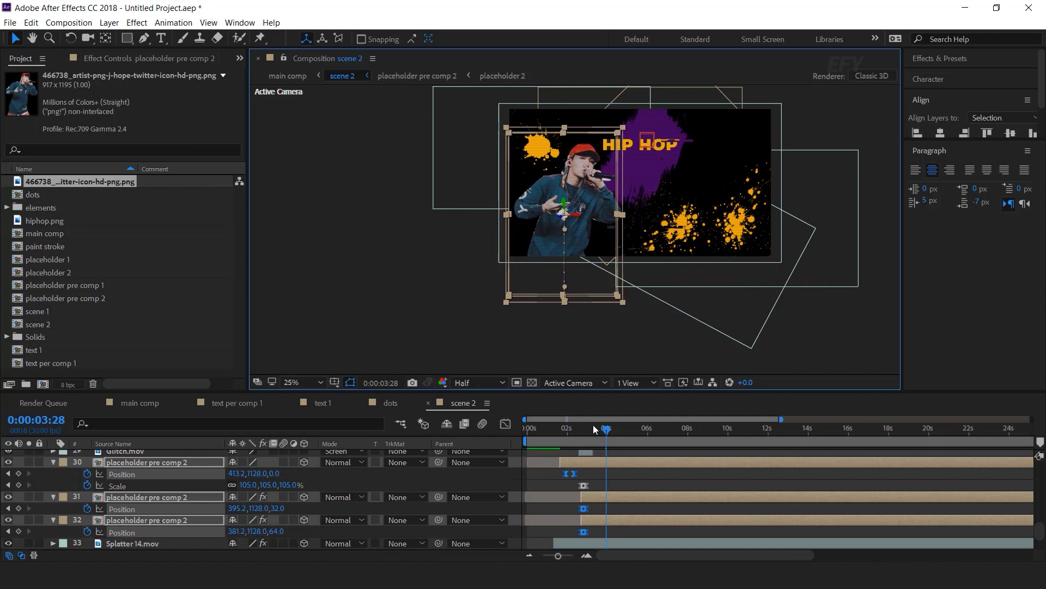
scroll(565, 236, "up", 2)
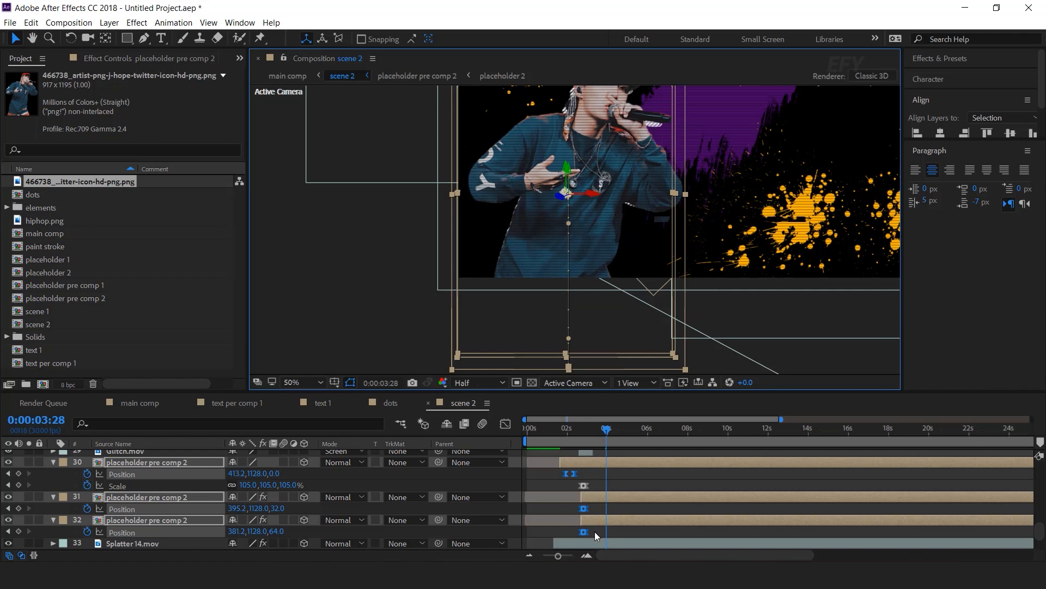
- Show scene 2 in two views framed on the placeholder layers and go to their second position keyframes at 0:00:02:28
left_click(629, 495)
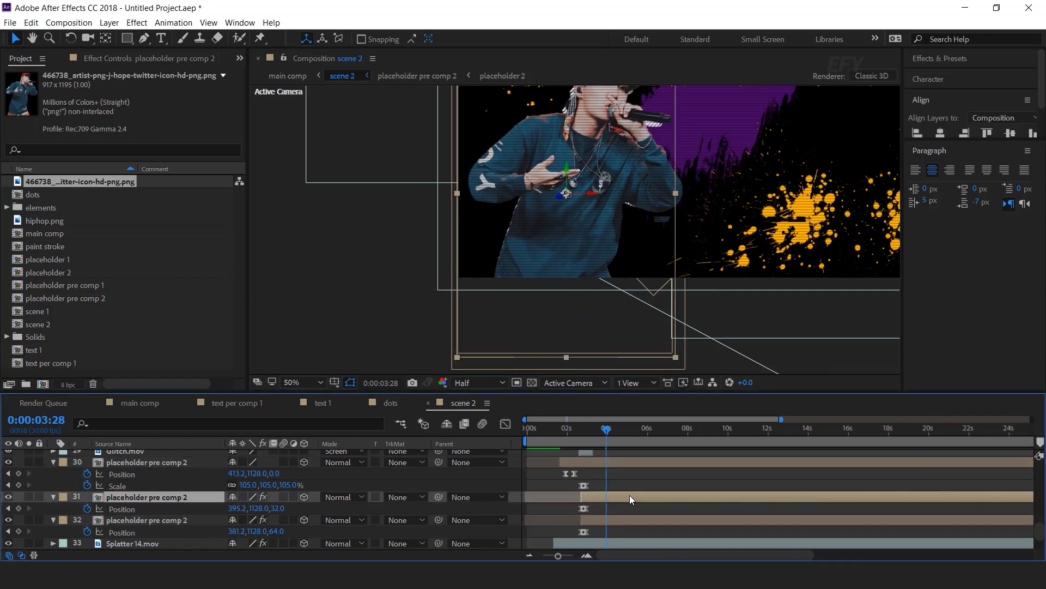
left_click(635, 382)
left_click(665, 410)
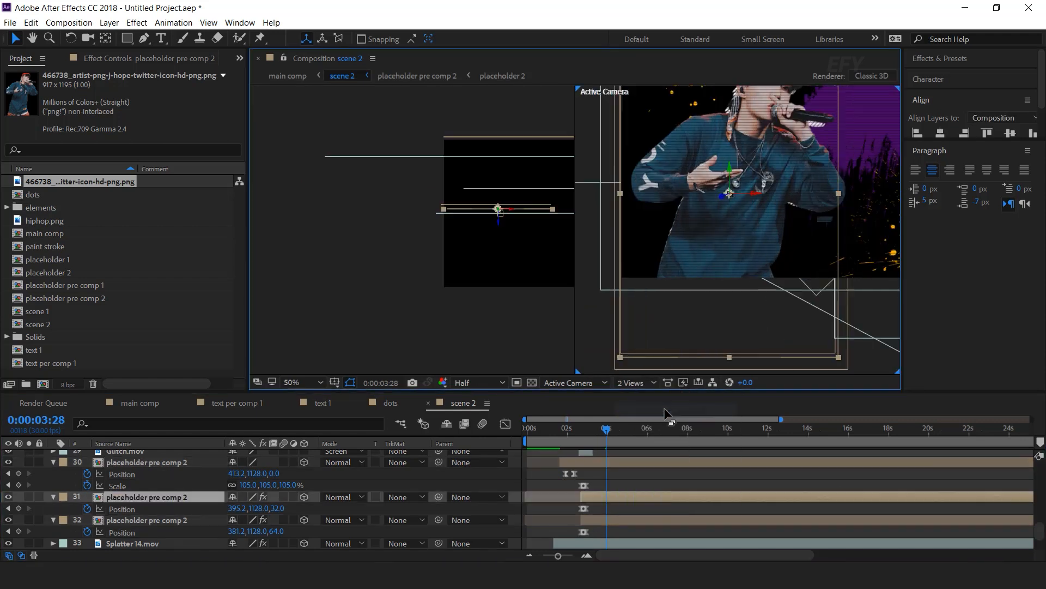
scroll(347, 235, "up", 2)
key("space")
left_click_drag(360, 293, 460, 307)
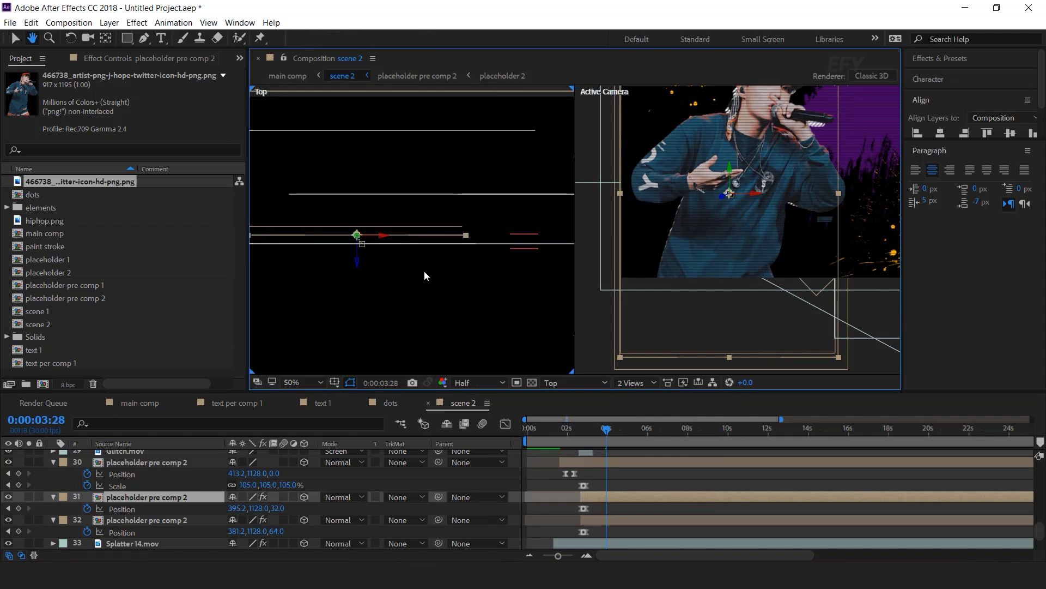
left_click(589, 554)
left_click_drag(646, 555, 631, 540)
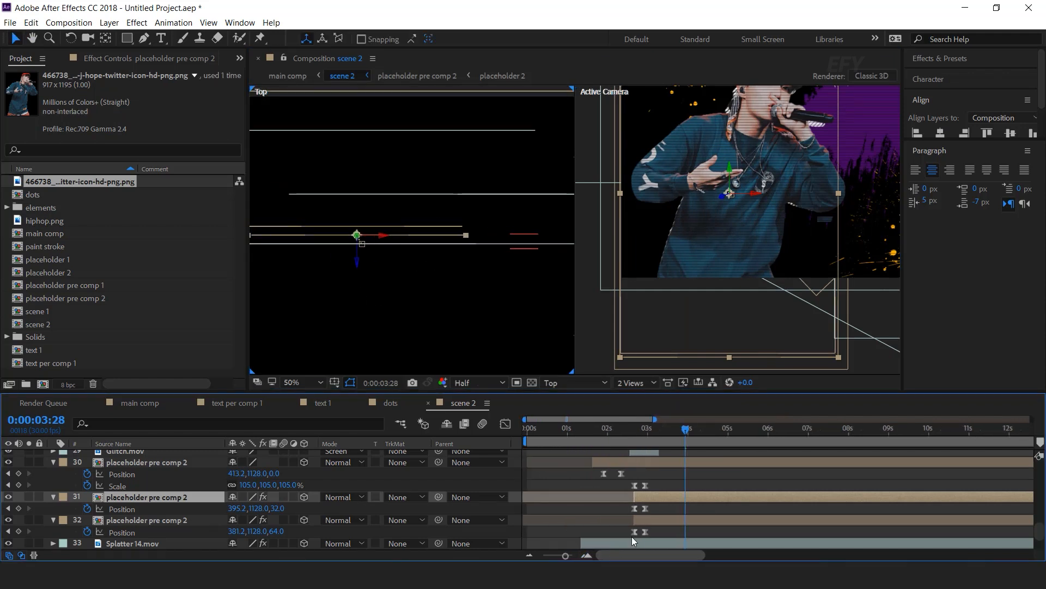
left_click(653, 428)
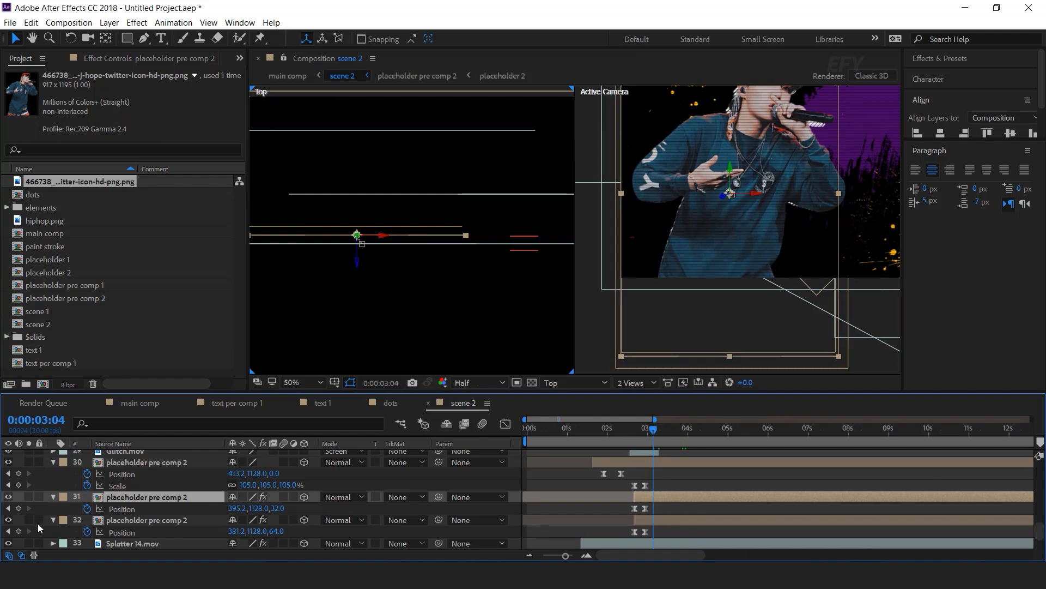
left_click(8, 508)
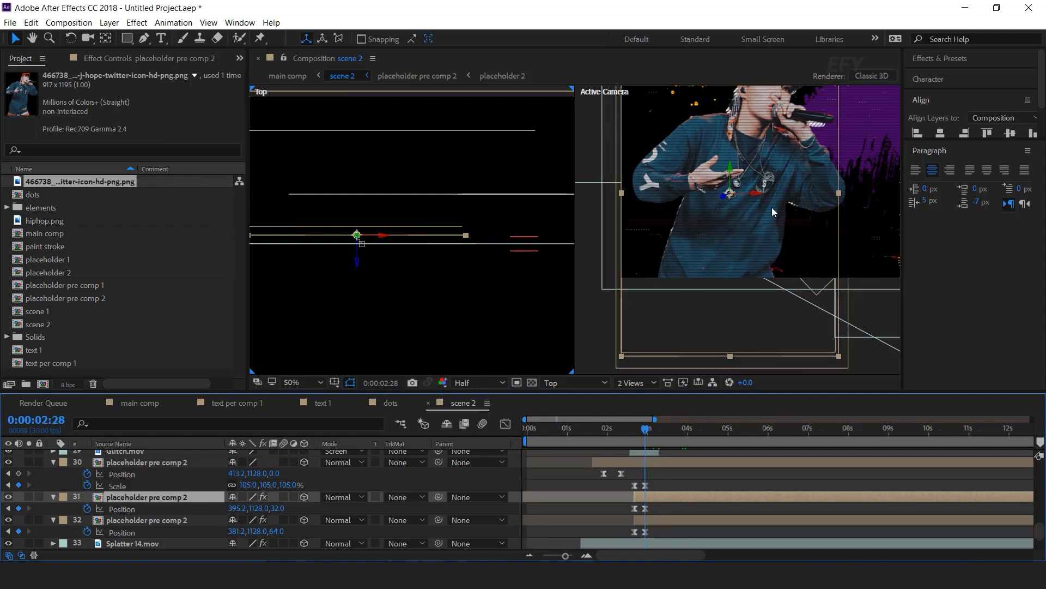
- Offset the two rear placeholder pre comp 2 layers at 0:00:02:28 rightward and up, to about 453, 1118 and 439, 1118
left_click_drag(759, 194, 768, 198)
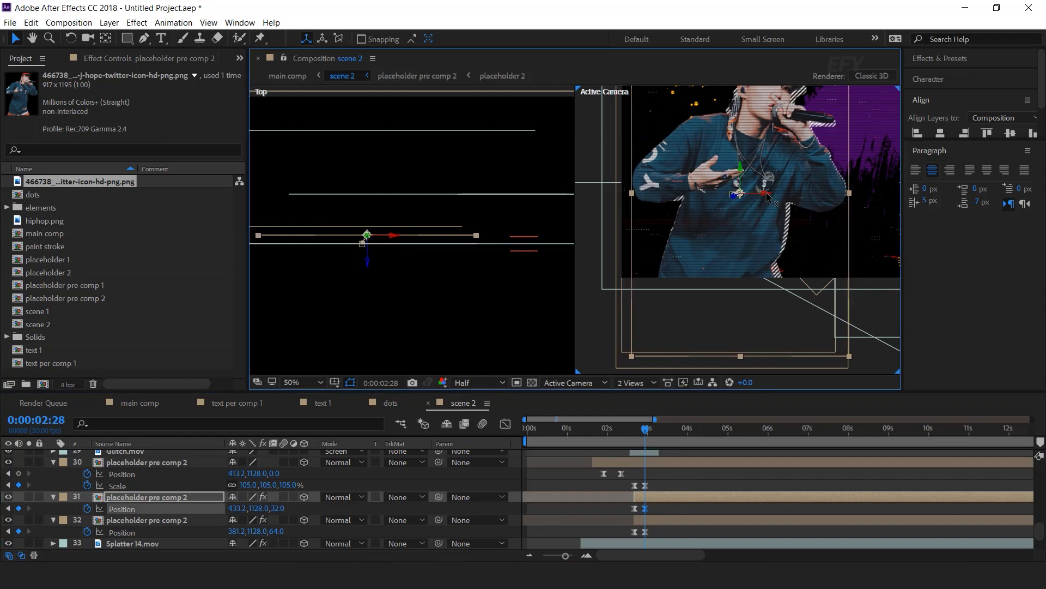
key("ctrl+z")
left_click(675, 520, "shift")
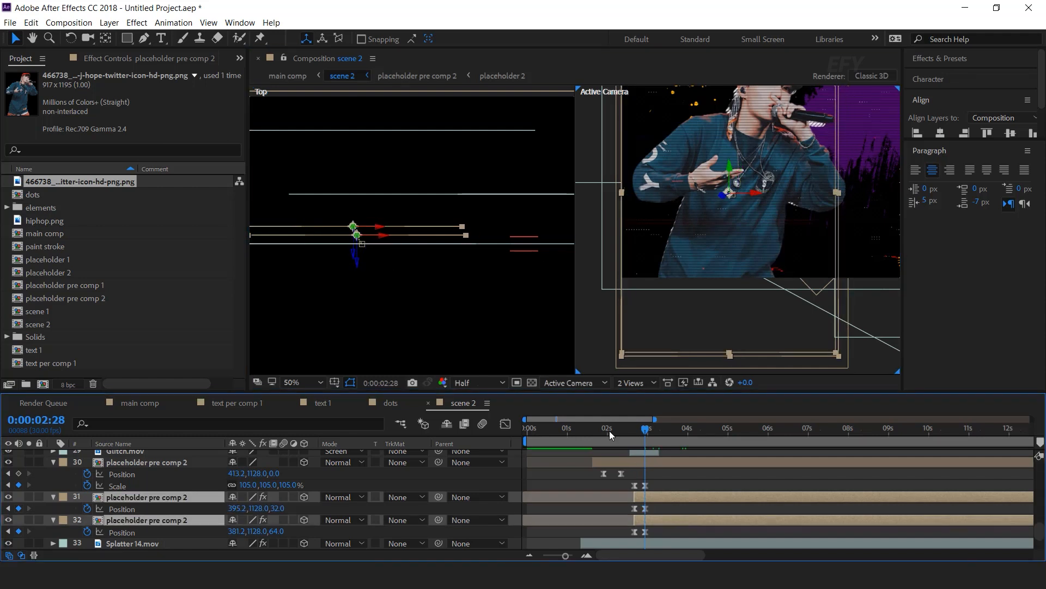
left_click_drag(384, 239, 400, 240)
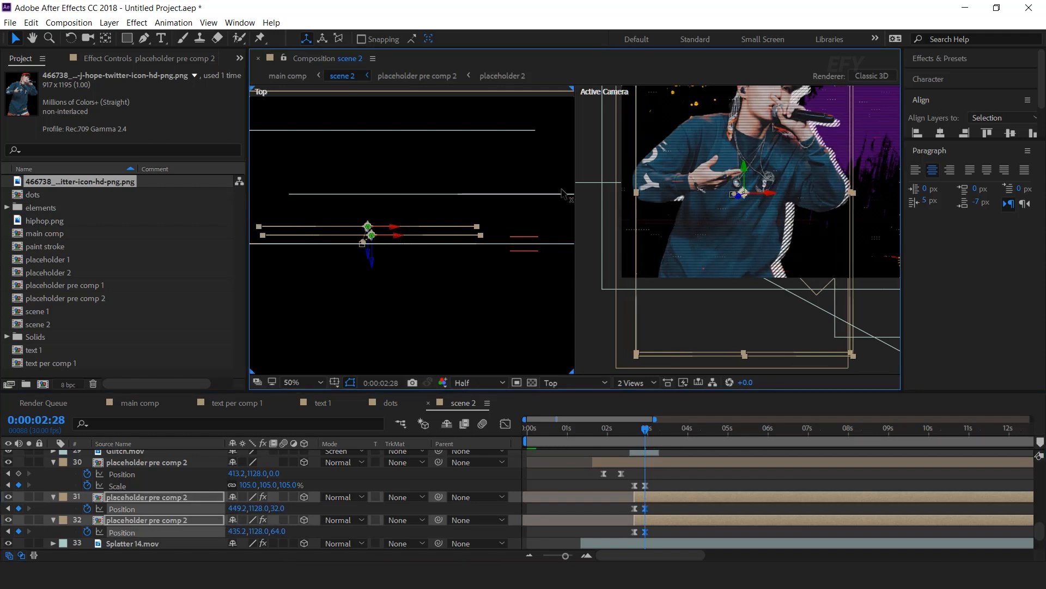
left_click(696, 226)
key("Right")
key("Right")
key("Right")
key("Right")
key("shift+Up")
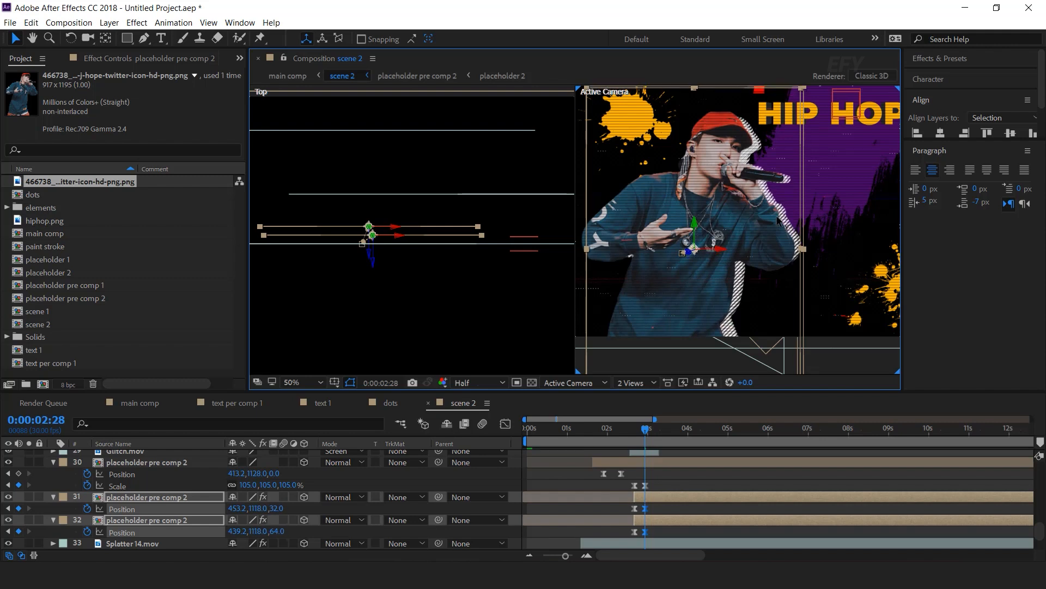
- Preview the offset placeholder animation from about 0:00:02:09
scroll(785, 245, "down", 2)
left_click(783, 359)
left_click(626, 427)
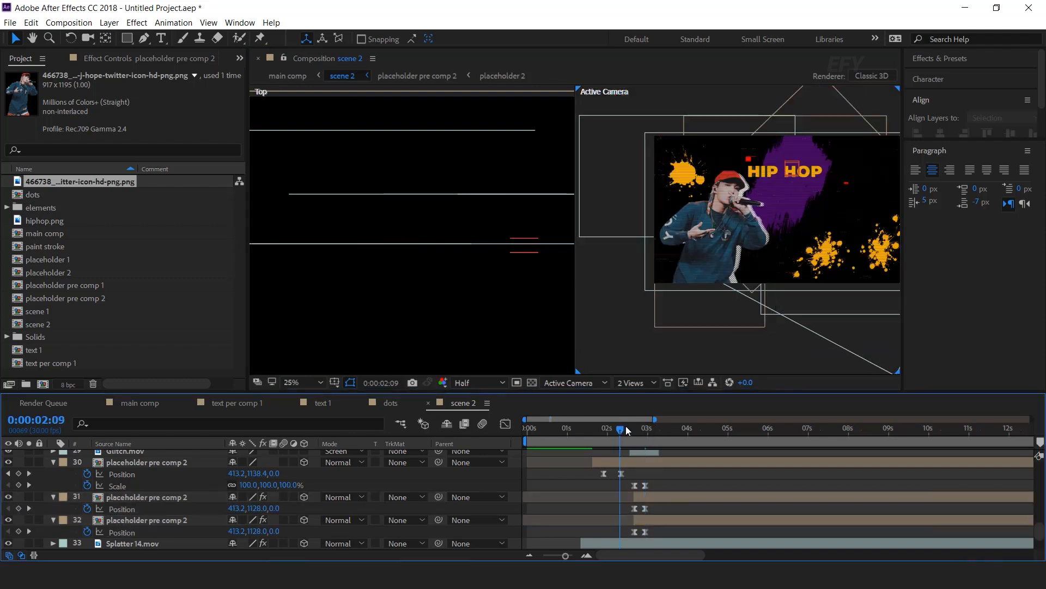
key("space")
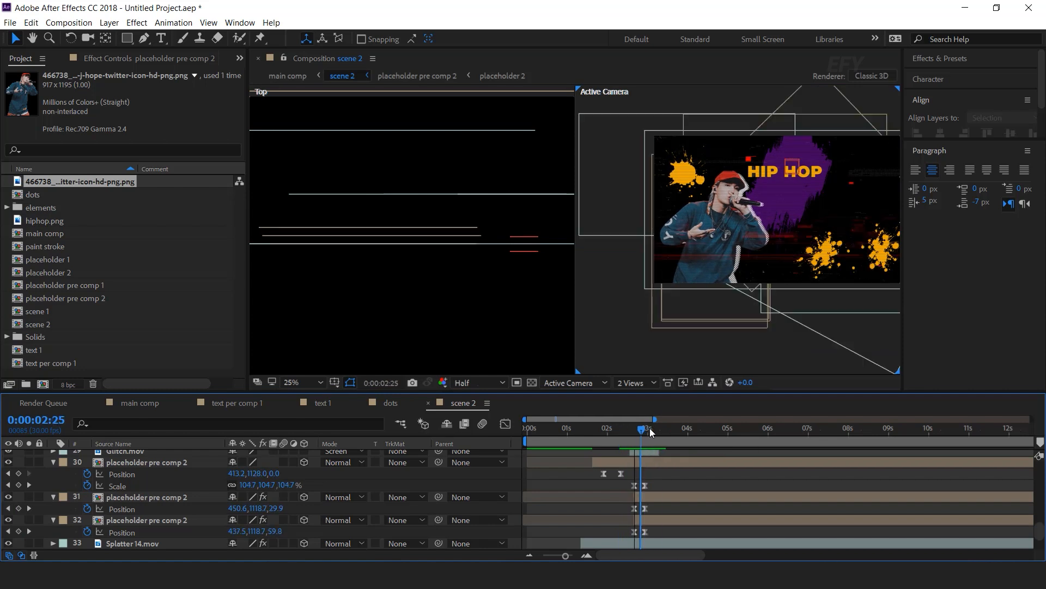
- Restore the single composition view and collapse the three placeholder pre comp 2 layers' properties
left_click(646, 382)
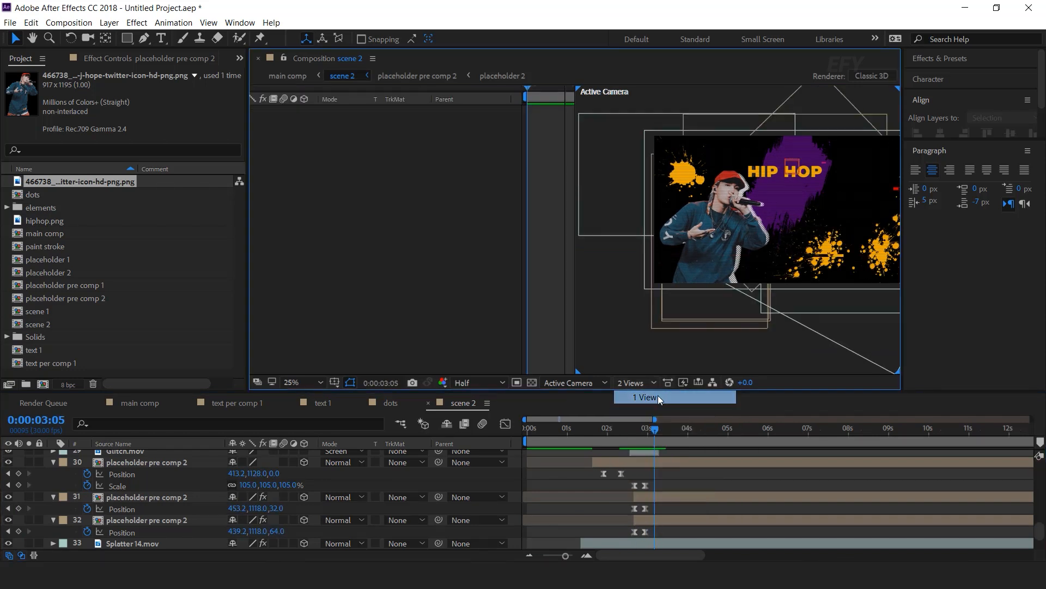
left_click(658, 397)
left_click(53, 462)
left_click(53, 474)
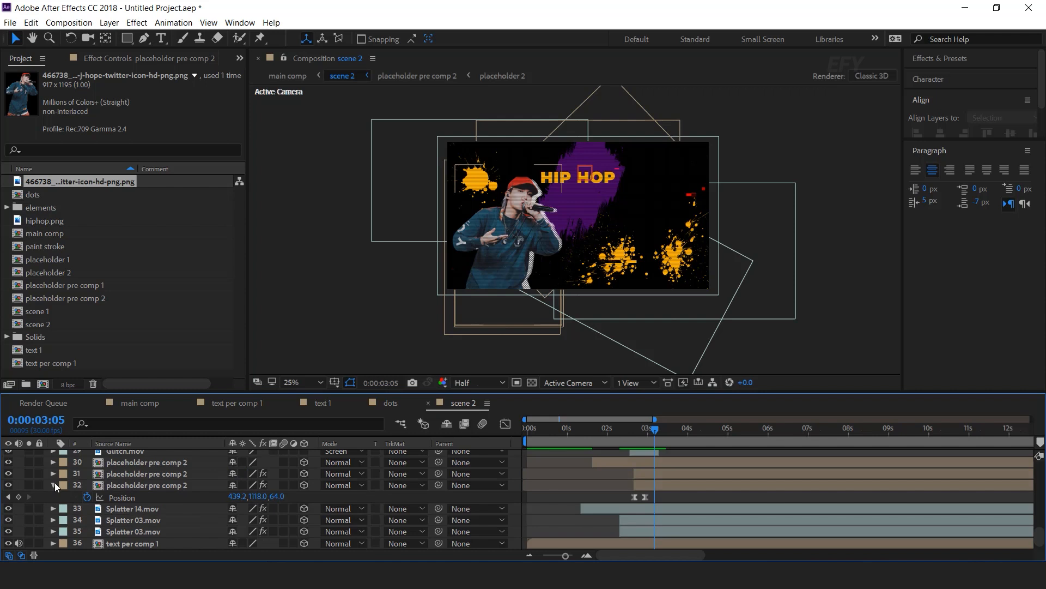
left_click(55, 485)
- Move the two Splatter 03.mov layers from the frame's right side to behind the performer on the left
left_click(774, 250)
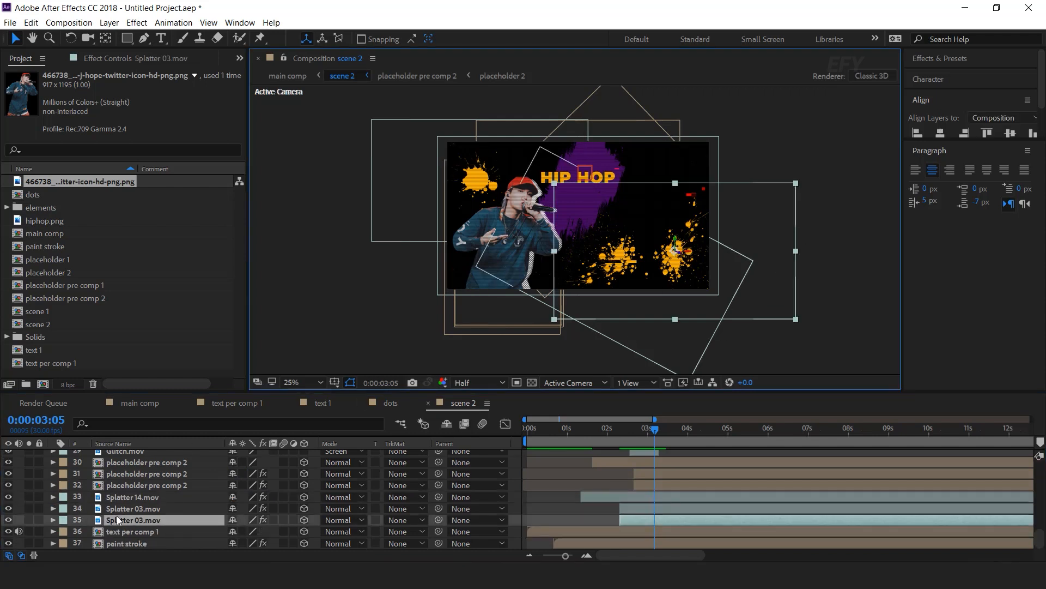
left_click(131, 508, "ctrl")
left_click_drag(742, 303, 589, 307)
left_click(842, 322)
left_click_drag(356, 269, 356, 260)
left_click_drag(627, 317, 635, 304)
left_click_drag(374, 268, 384, 280)
left_click(877, 293)
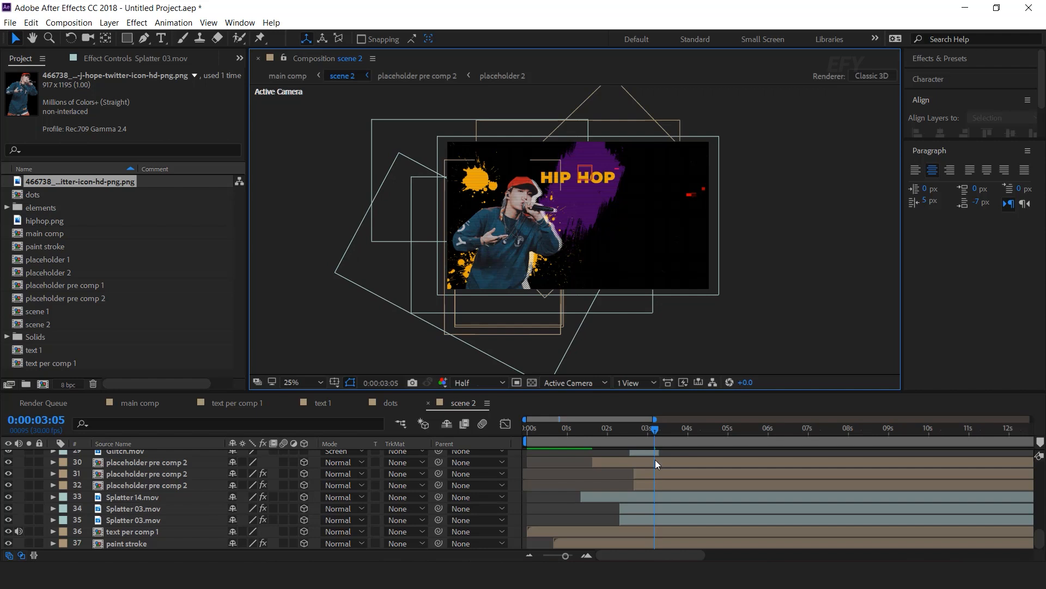
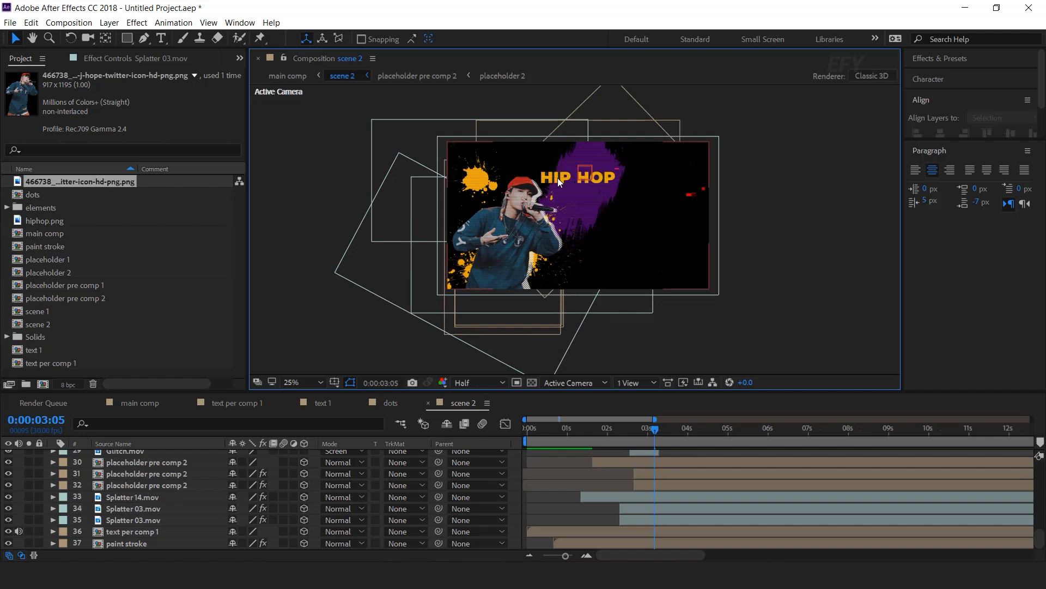
- Duplicate text per comp 1 as text per comp 2 and use it as the source of scene 2's text layer
left_click(152, 532)
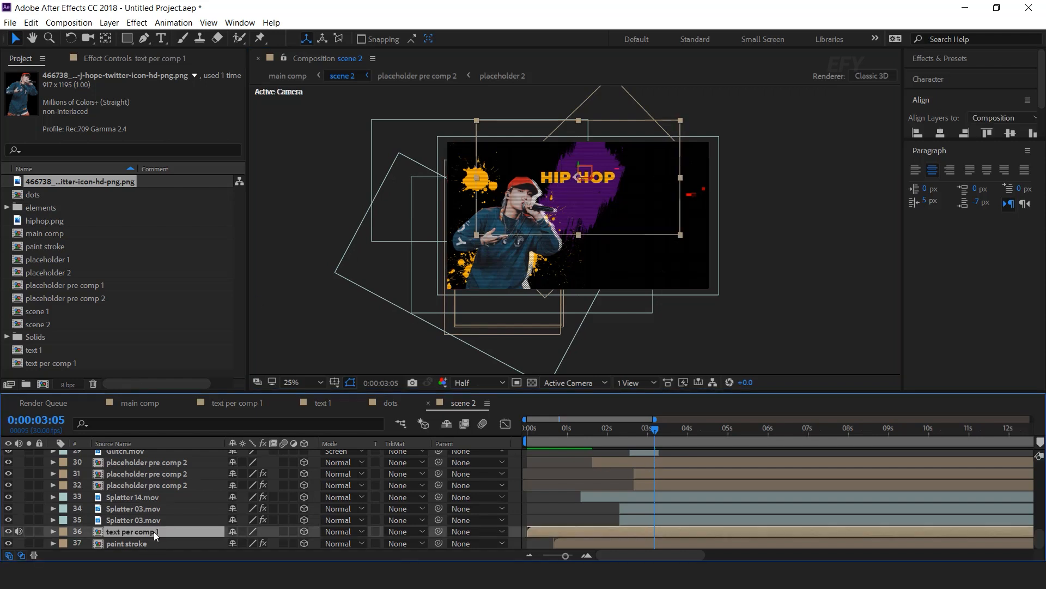
left_click(55, 363)
key("ctrl+d")
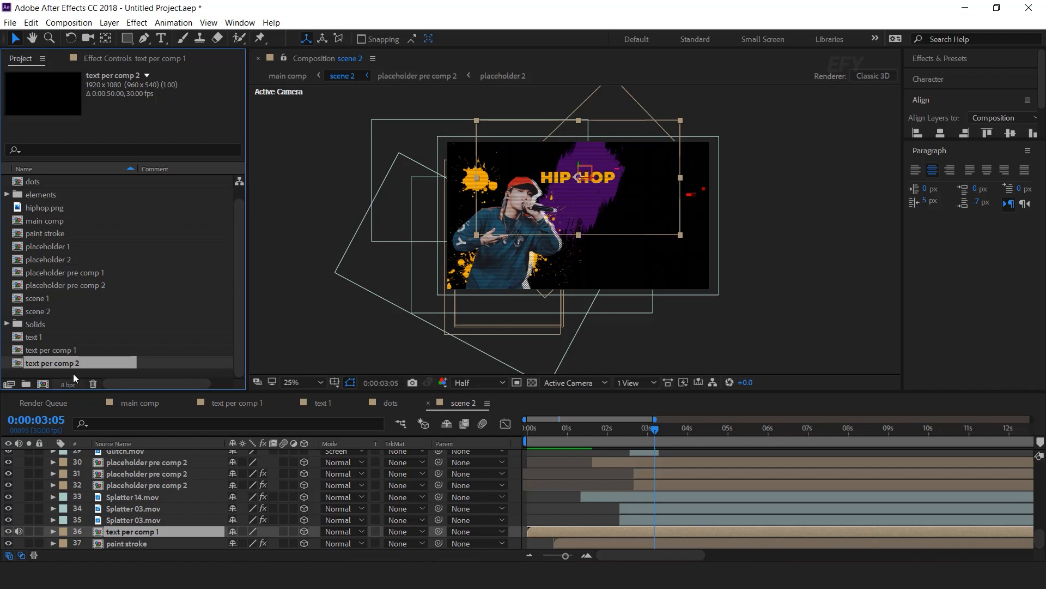
left_click_drag(132, 403, 149, 532)
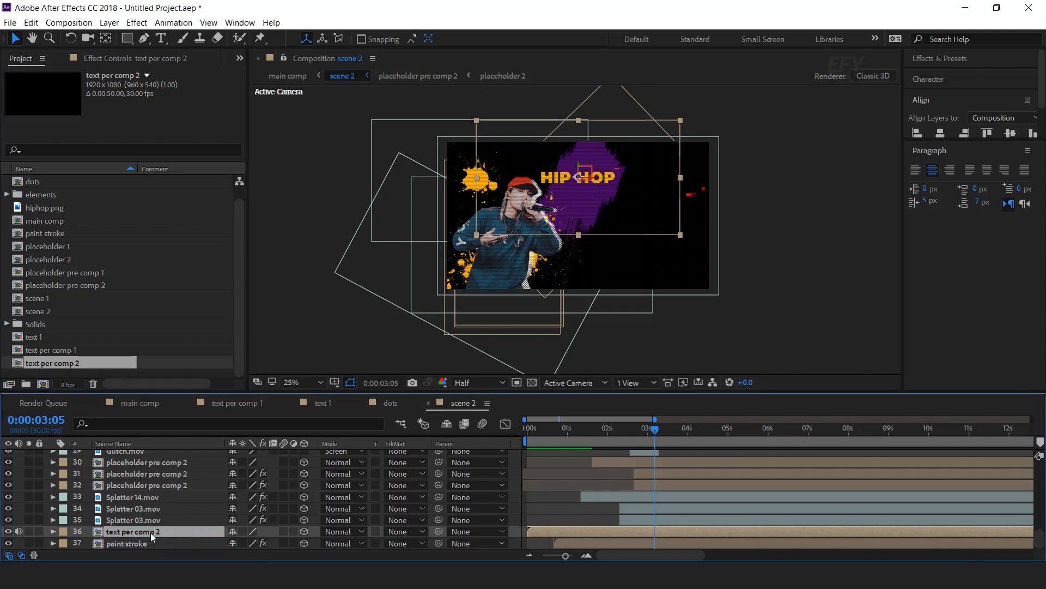
- Duplicate text 1 as text 2 and make it the source of all seven layers in text per comp 2
double_click(147, 531)
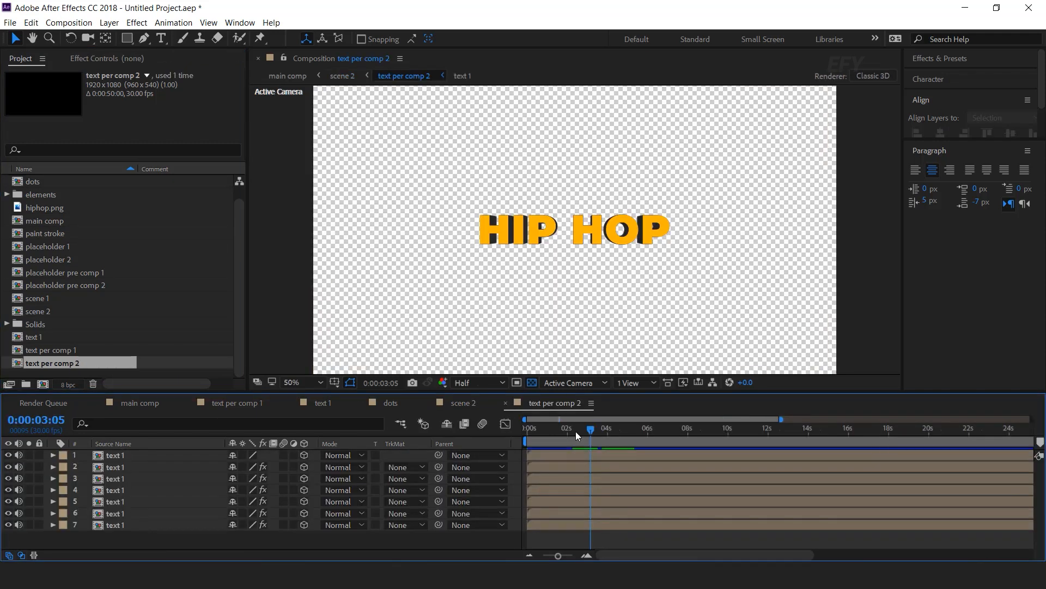
left_click_drag(579, 428, 614, 429)
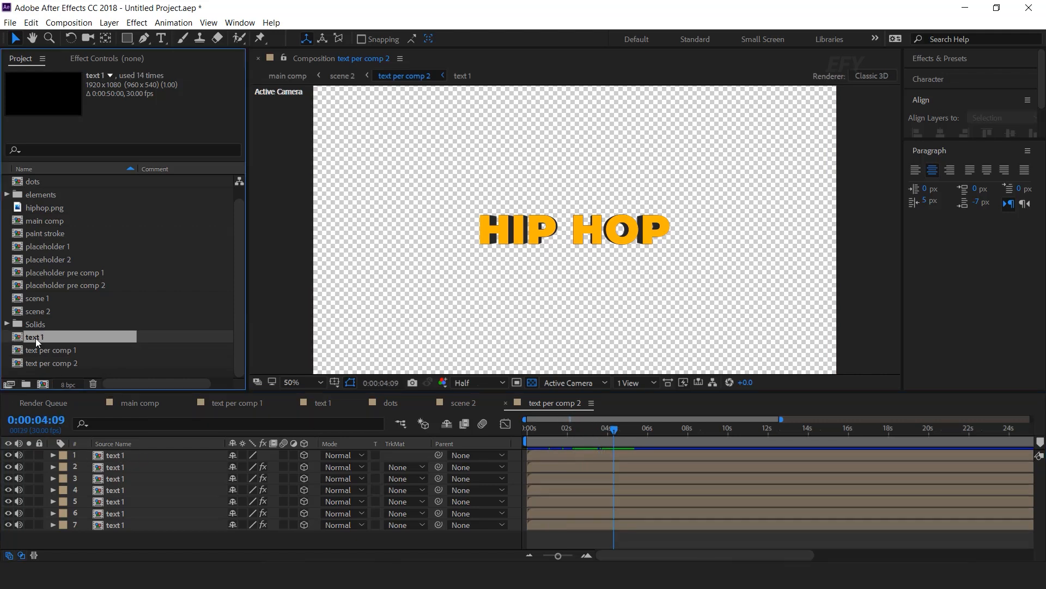
key("ctrl+d")
left_click(123, 456)
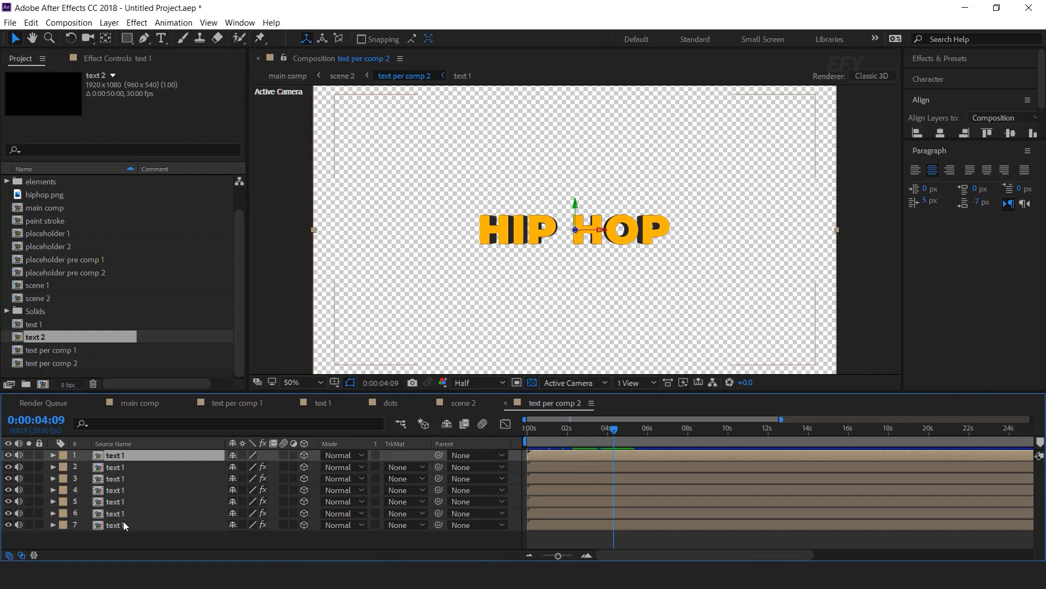
left_click(123, 524, "shift")
left_click_drag(30, 338, 99, 512)
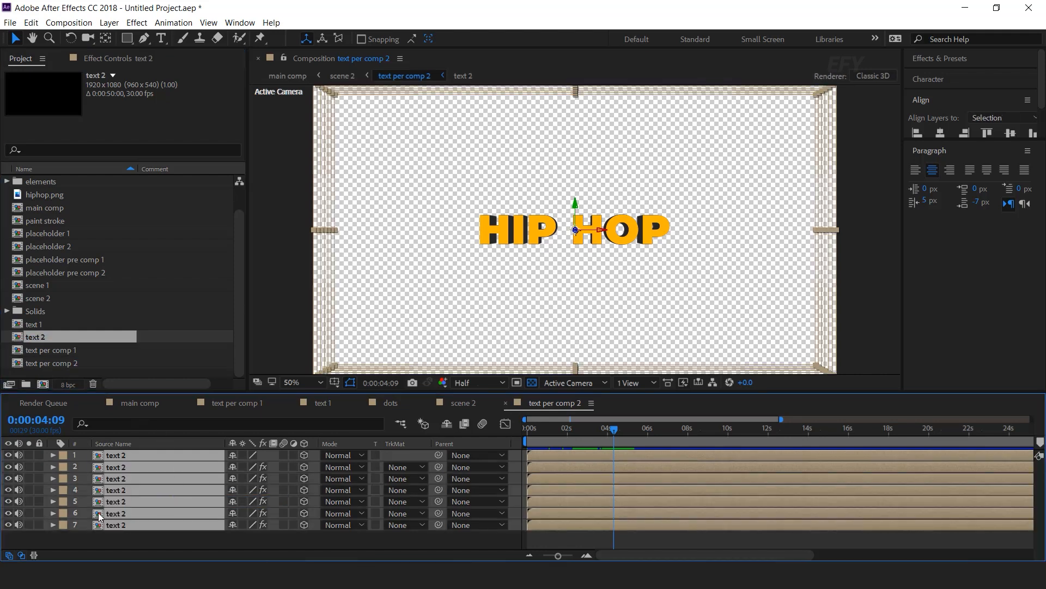
left_click(155, 549)
- Open the text 2 comp and delete its Brush 1.mp4 and Brush-Png.png layers
double_click(116, 454)
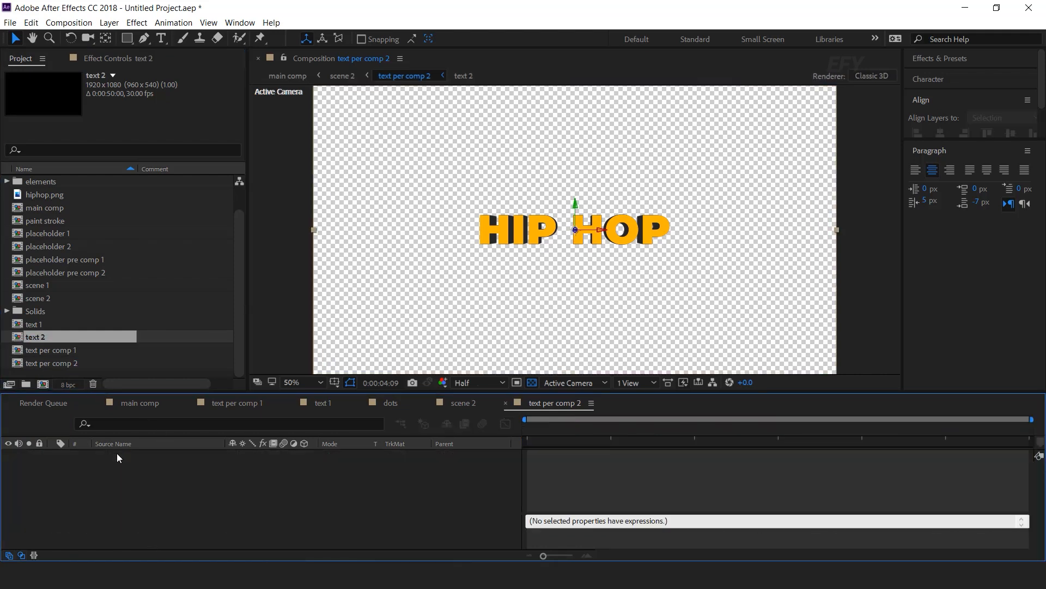
left_click(52, 467)
left_click_drag(779, 430, 525, 430)
left_click_drag(619, 555, 582, 554)
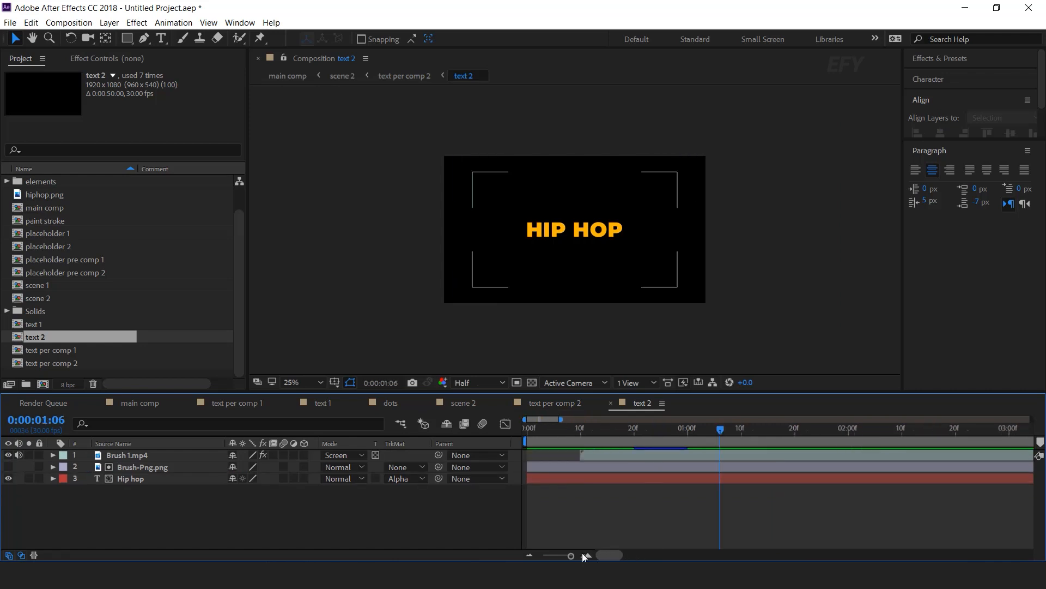
left_click_drag(538, 430, 650, 432)
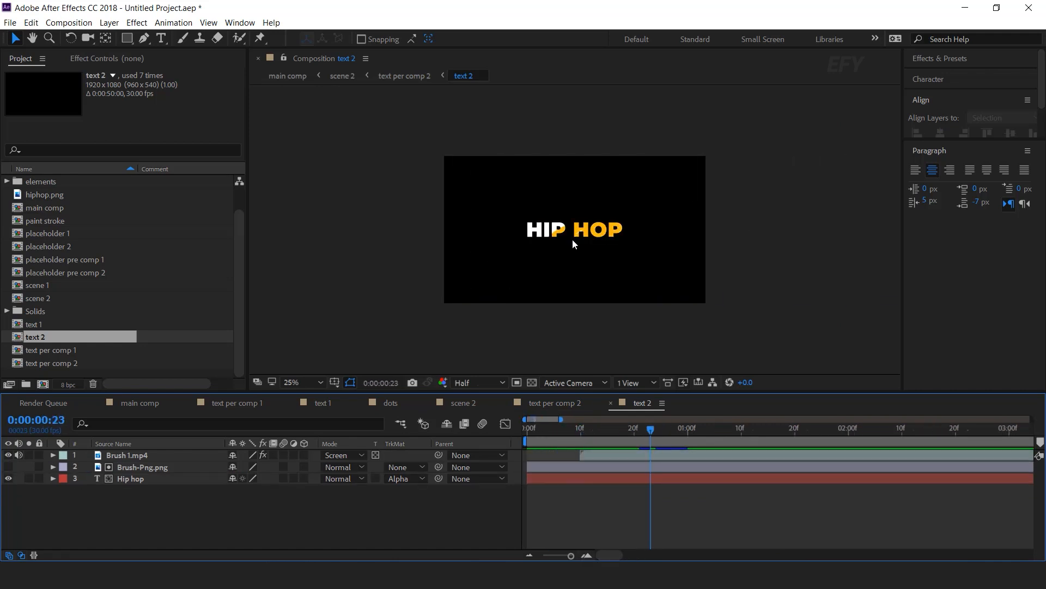
left_click(155, 460)
left_click(148, 468, "shift")
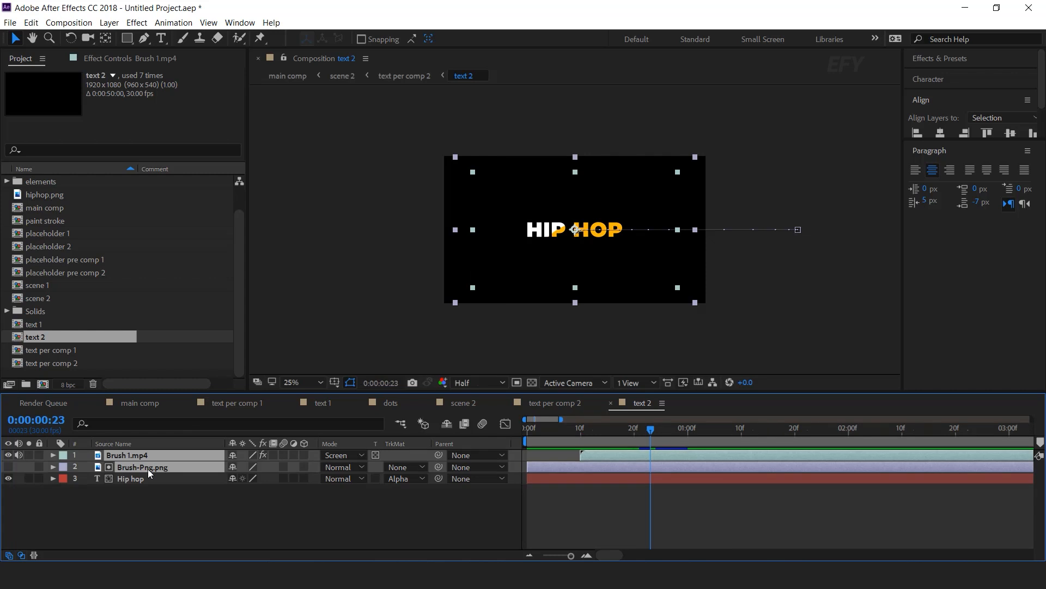
key("Delete")
- Change the title in text 2 to LET'S ROCK with LET'S in orange and ROCK in white, and return to scene 2
left_click_drag(576, 429, 618, 430)
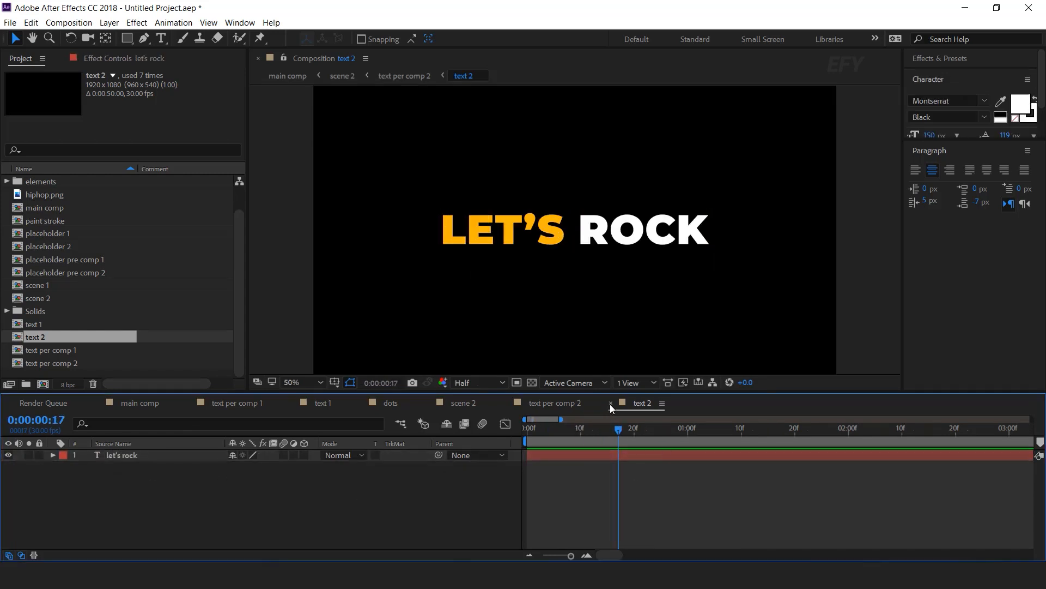
left_click(610, 404)
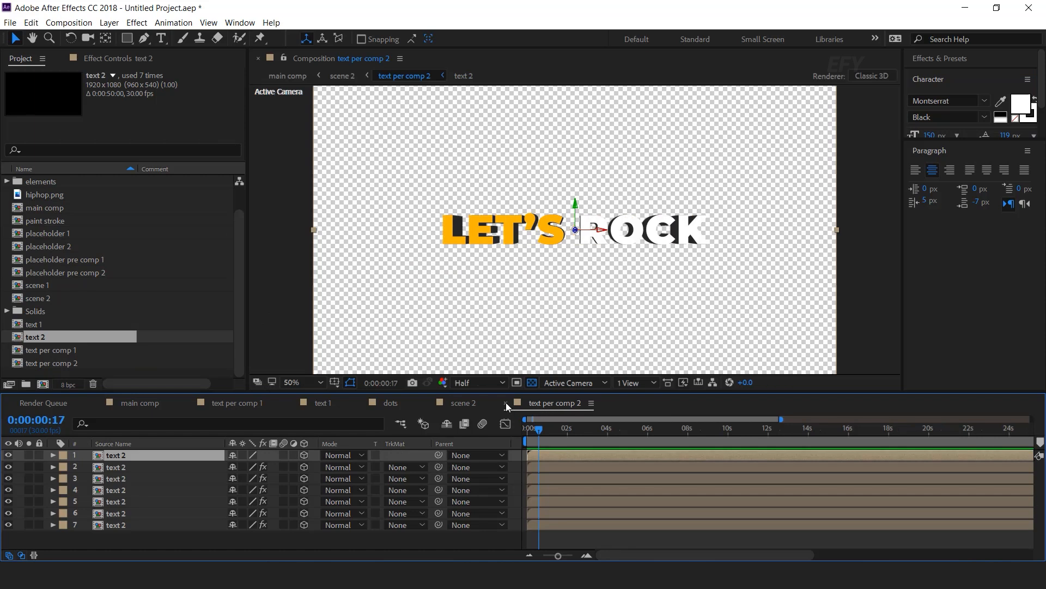
left_click(506, 404)
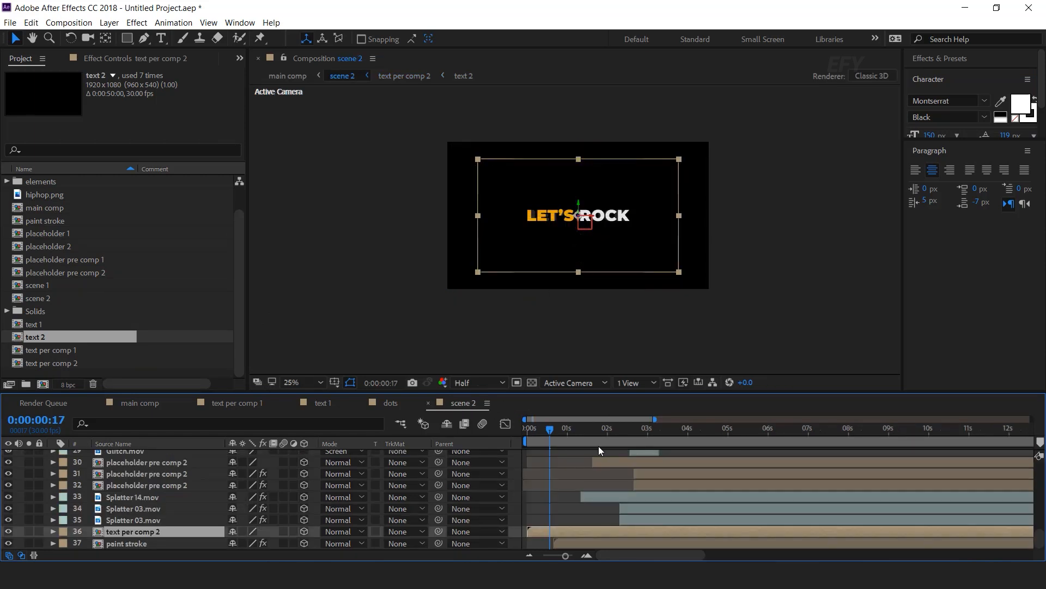
- Move the text per comp 2 layer in scene 2 to the empty area right of the performer
left_click_drag(551, 430, 647, 431)
left_click_drag(602, 185, 657, 239)
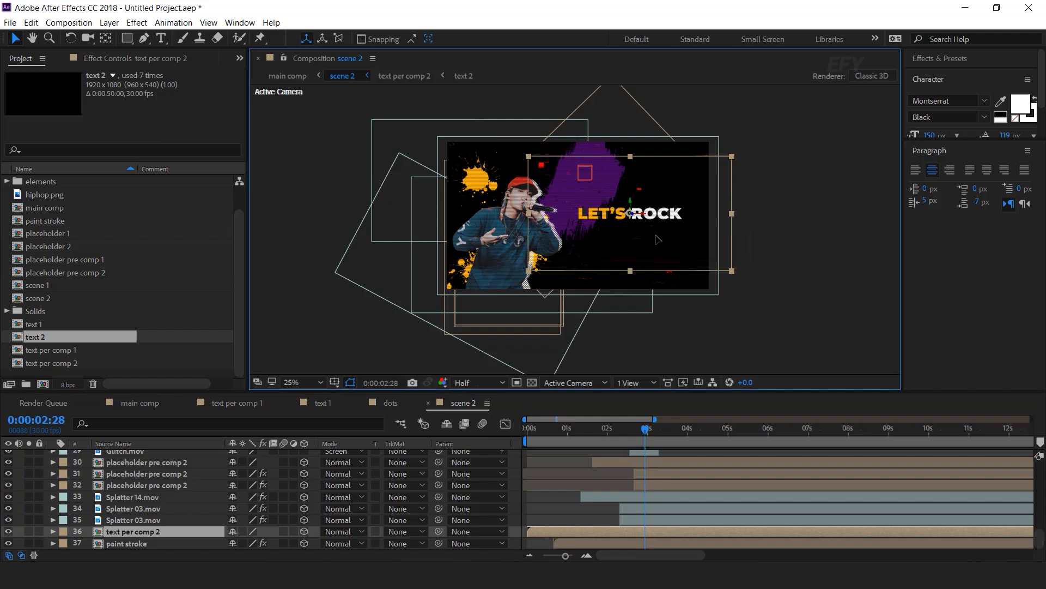
left_click(790, 244)
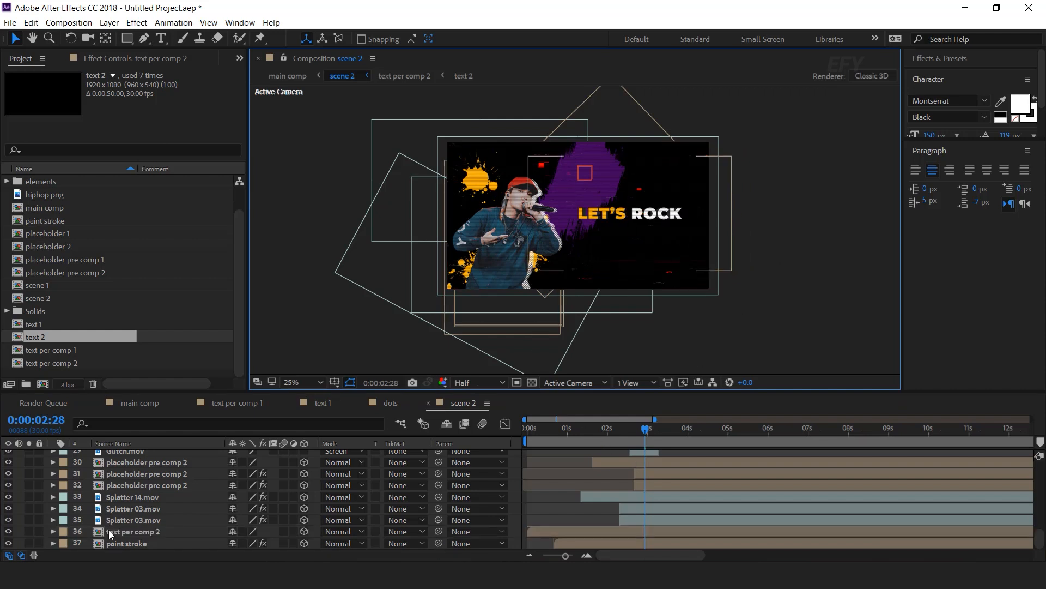
- Reveal the Position of text per comp 2 and shift the layer to start at about 0:00:02:10
left_click(137, 534)
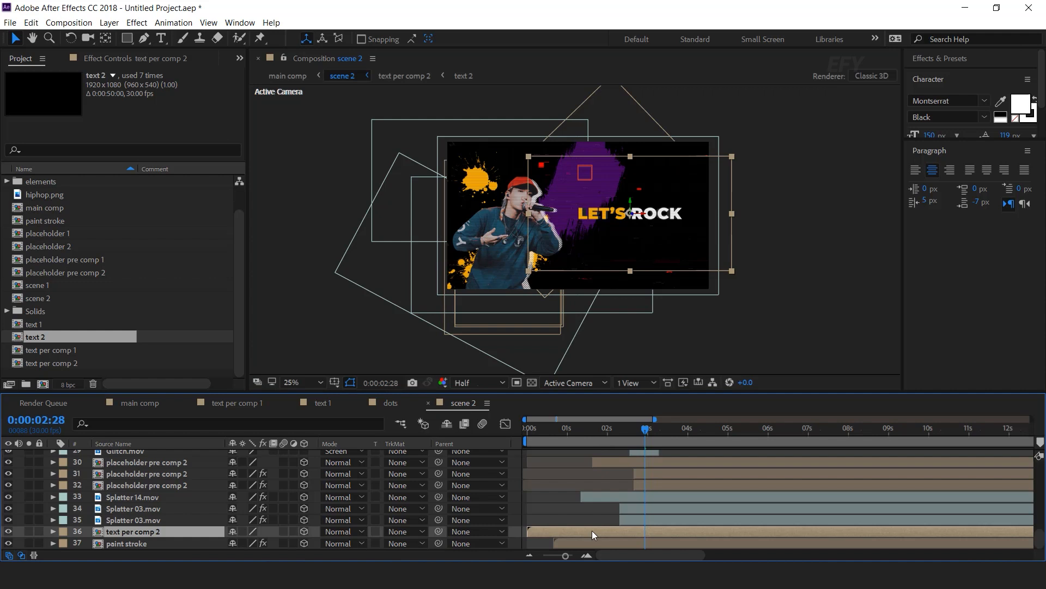
key("p")
mouse_move(584, 434)
left_mouse_down()
mouse_move(518, 437)
mouse_move(591, 436)
left_mouse_up()
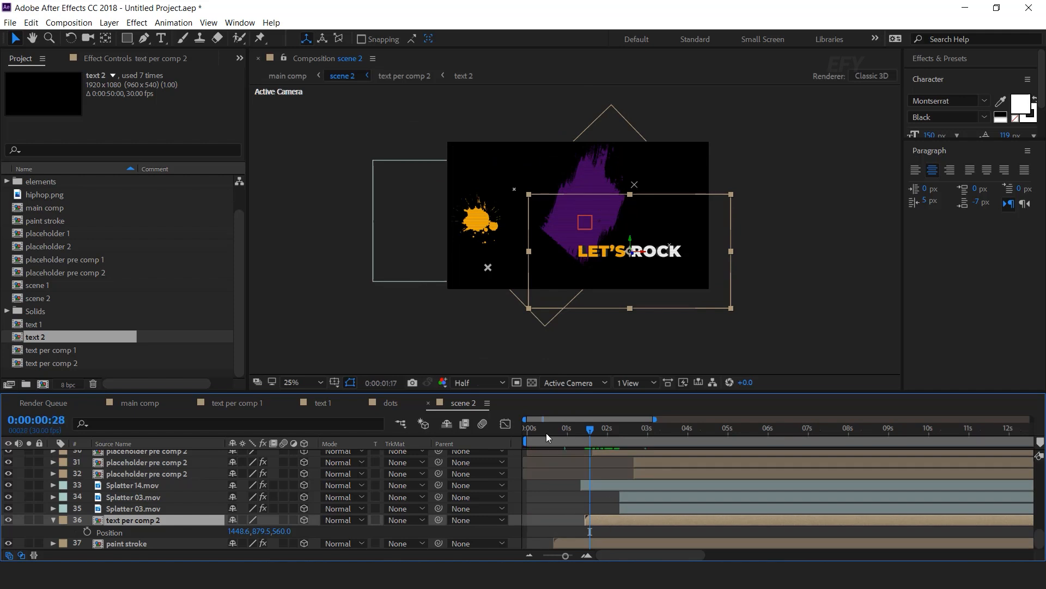
left_click(627, 434)
left_click_drag(654, 516, 682, 516)
left_click(621, 429)
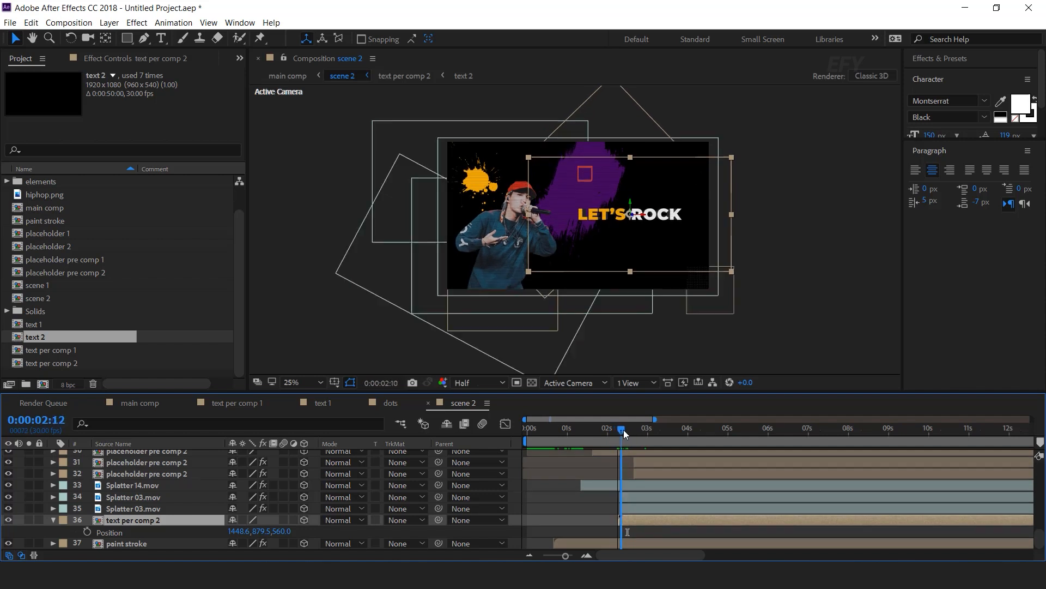
left_click(620, 435)
- Keyframe text per comp 2's current Position at 0:00:02:29 and set it to 985.6, 879.5, -1850.0 at 0:00:02:10
left_click_drag(621, 435, 649, 430)
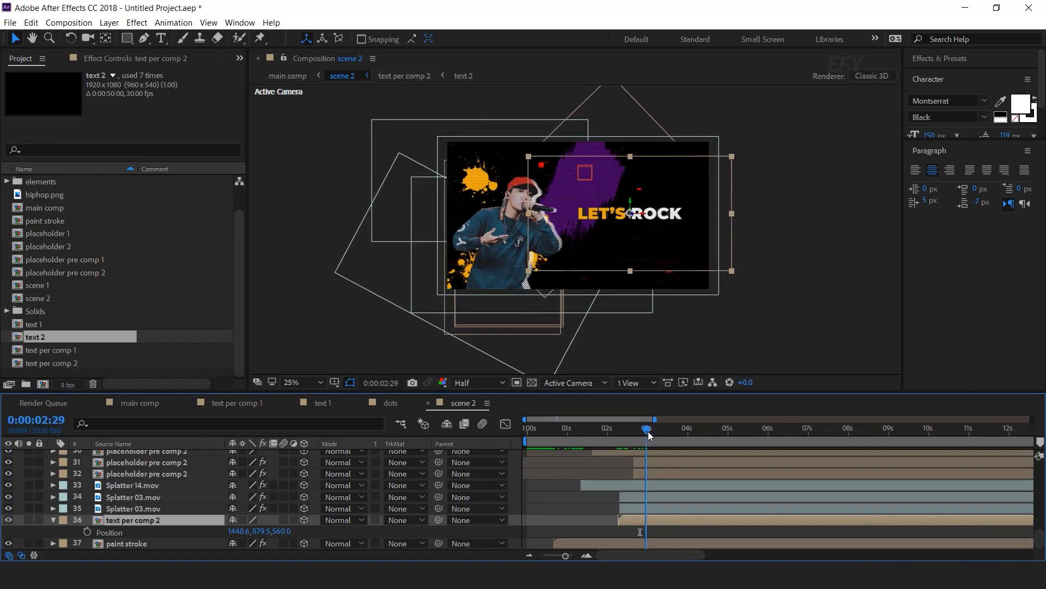
left_click(87, 532)
left_click(621, 434)
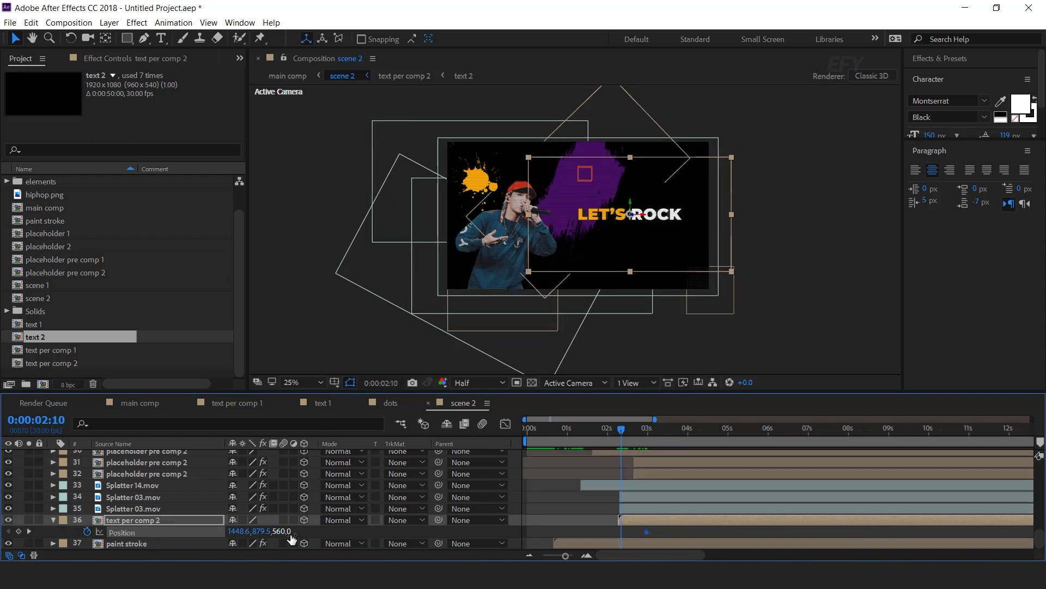
left_click_drag(295, 531, 162, 528)
left_click_drag(240, 532, 49, 532)
mouse_move(285, 533)
left_mouse_down()
mouse_move(175, 531)
mouse_move(287, 532)
mouse_move(272, 536)
left_mouse_up()
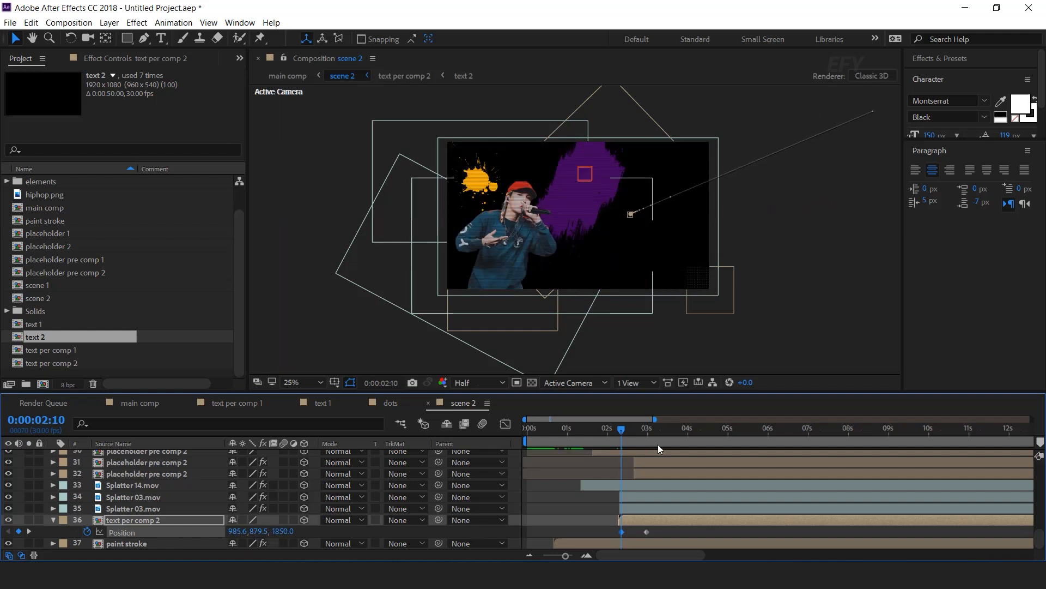
- Apply Easy Ease to text per comp 2's two Position keyframes and shape their speed graph to peak sharply at the end
left_click(625, 433)
left_click_drag(626, 433, 648, 432)
scroll(640, 523, "up", 2)
left_click_drag(657, 528, 582, 538)
right_click(642, 532)
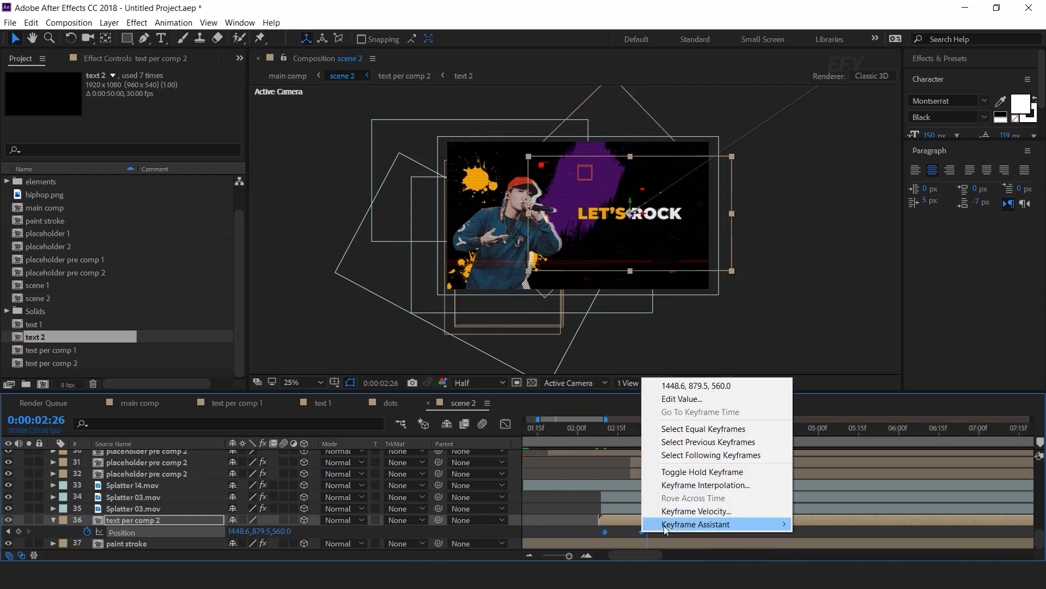
mouse_move(708, 524)
left_click(879, 444)
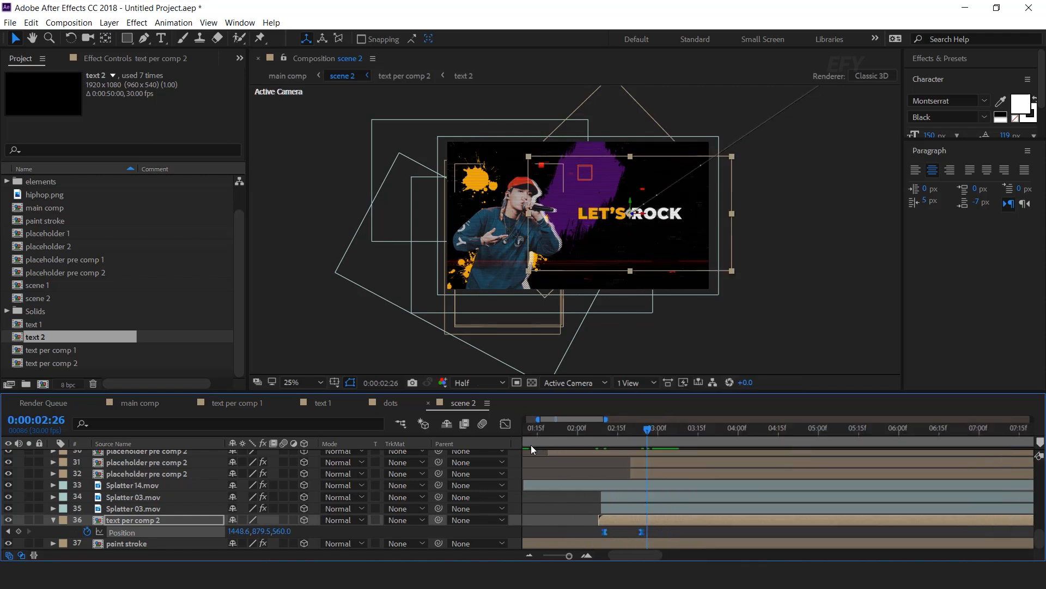
left_click(506, 424)
left_click_drag(610, 507, 637, 508)
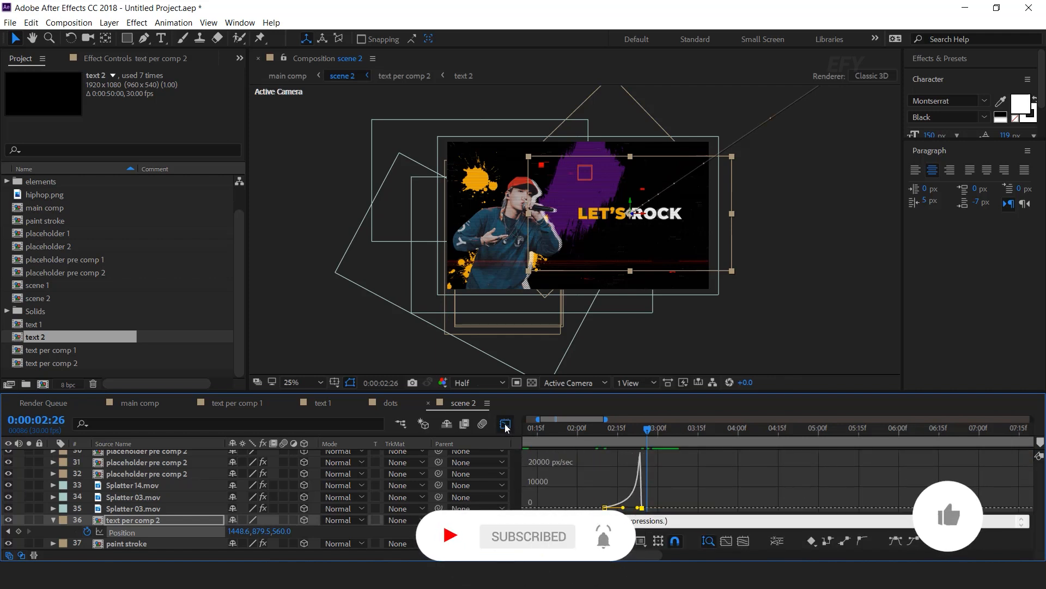
key("shift+F3")
- Move the text layer's second Position keyframe to about 0:00:02:18 and preview the faster entrance
left_click(590, 431)
key("space")
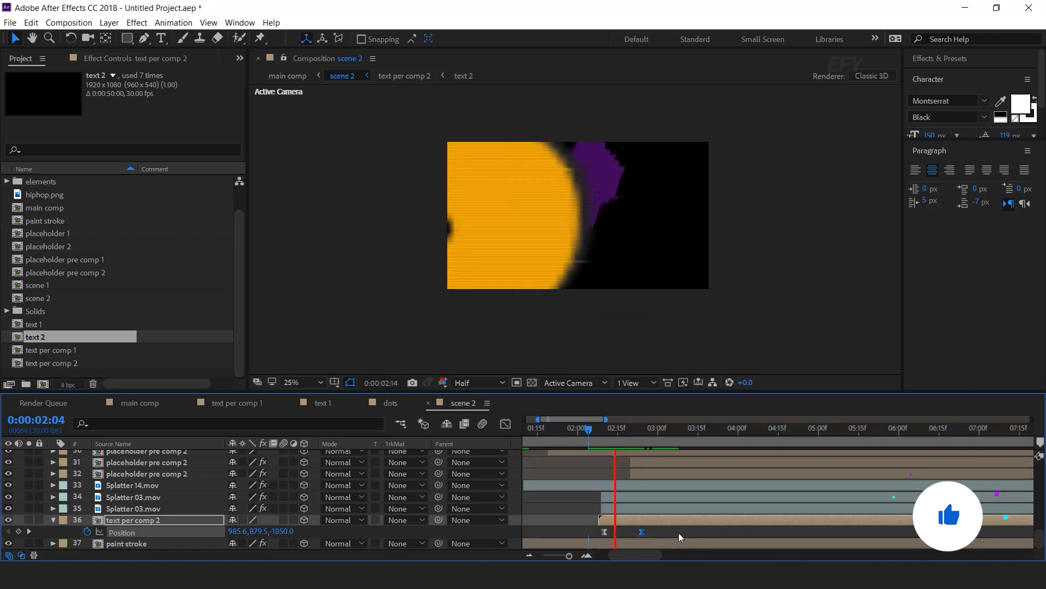
left_click(601, 430)
scroll(597, 532, "up", 1)
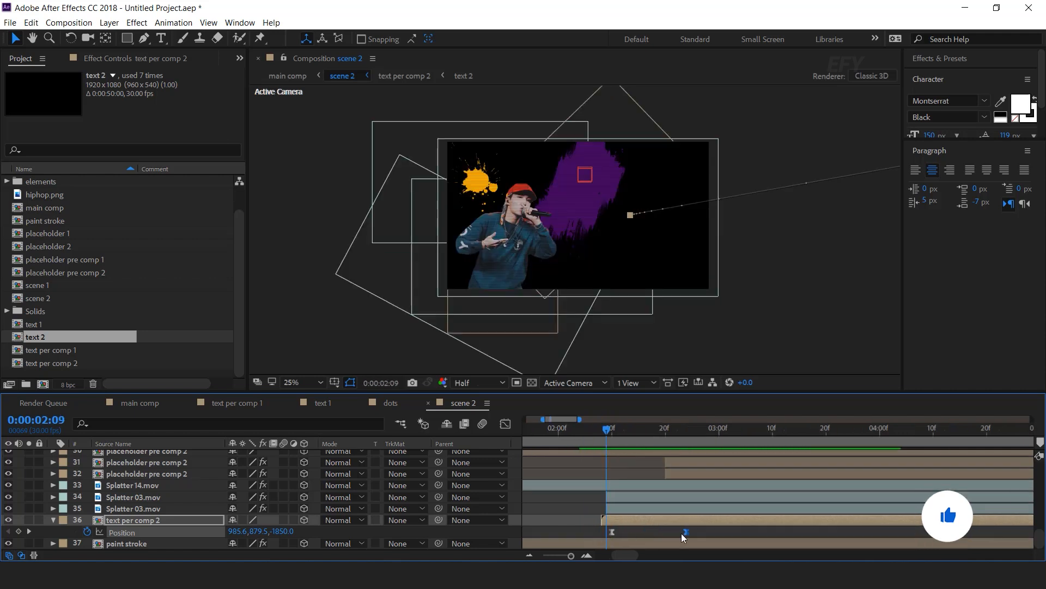
left_click_drag(685, 533, 654, 534)
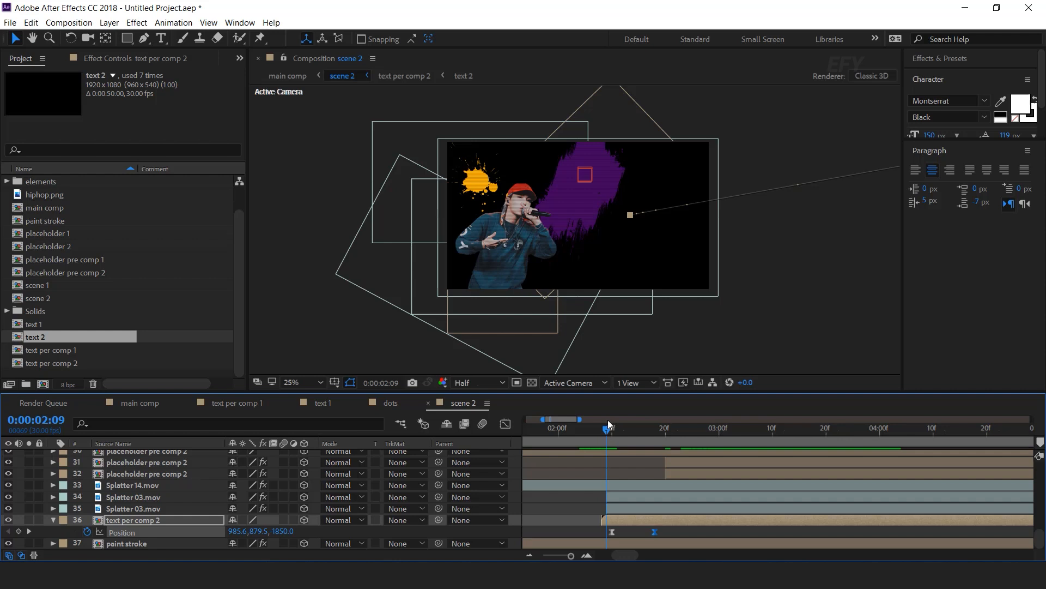
left_click(601, 433)
key("space")
key("space")
key("space")
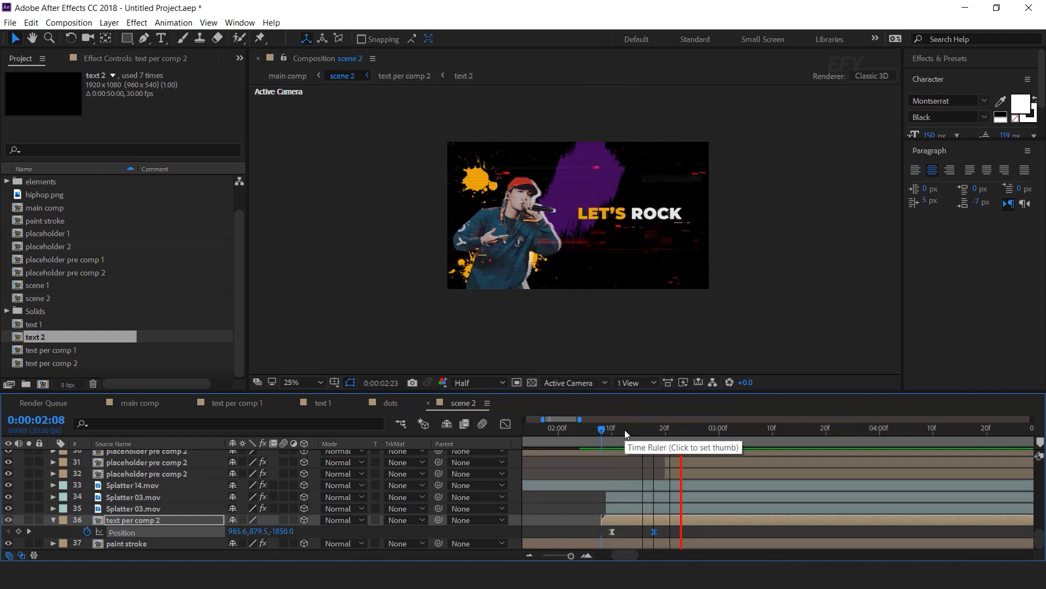
left_click_drag(612, 433, 702, 433)
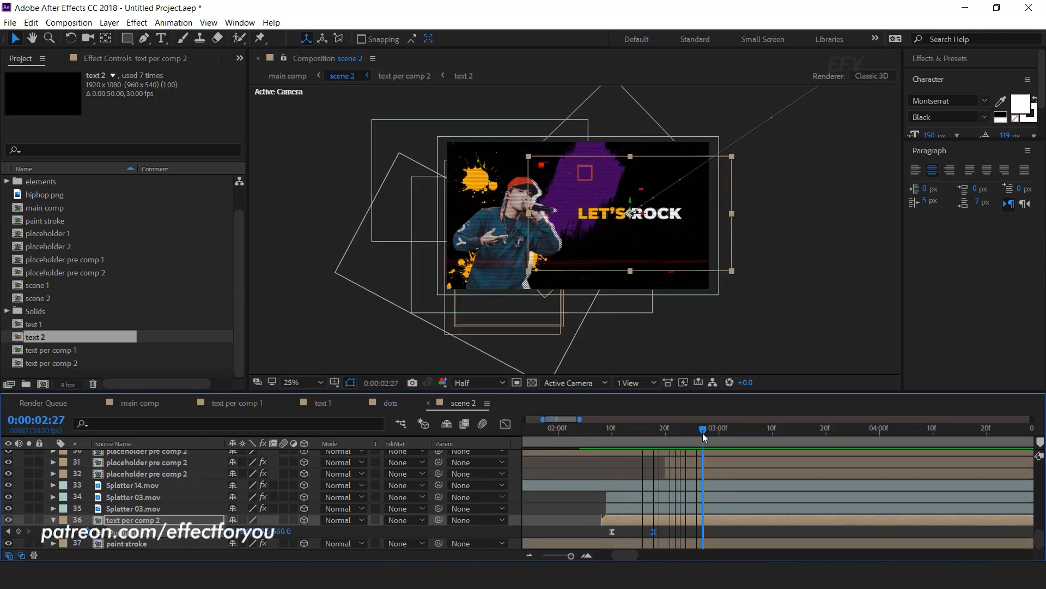
- Copy the wiggle layer's three position and three rotation Slider keyframes and paste them starting at 0:00:02:17
left_click(54, 521)
left_click_drag(611, 430, 649, 431)
scroll(646, 493, "up", 8)
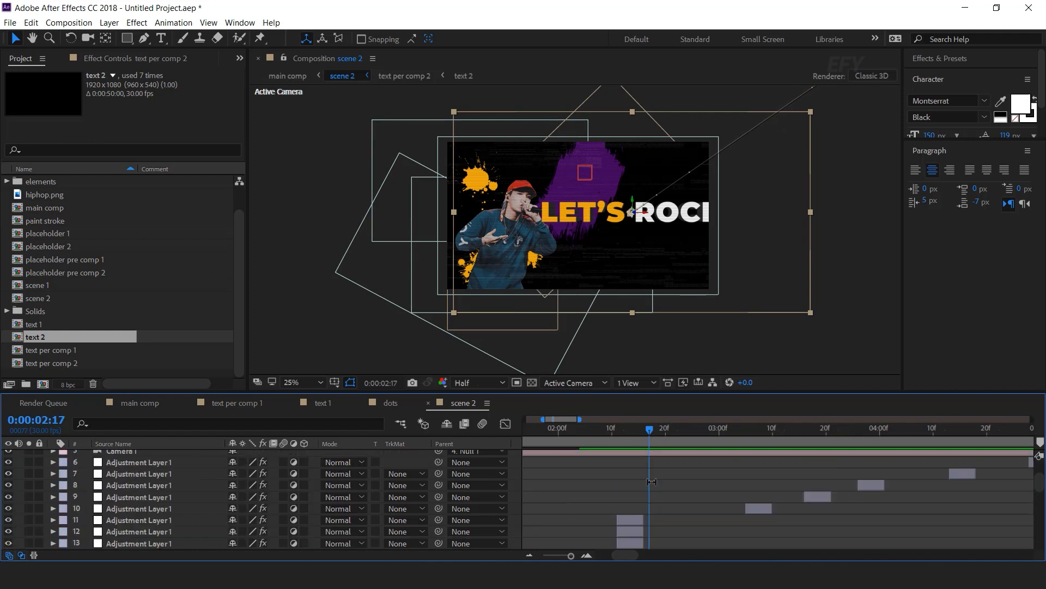
scroll(652, 482, "up", 3)
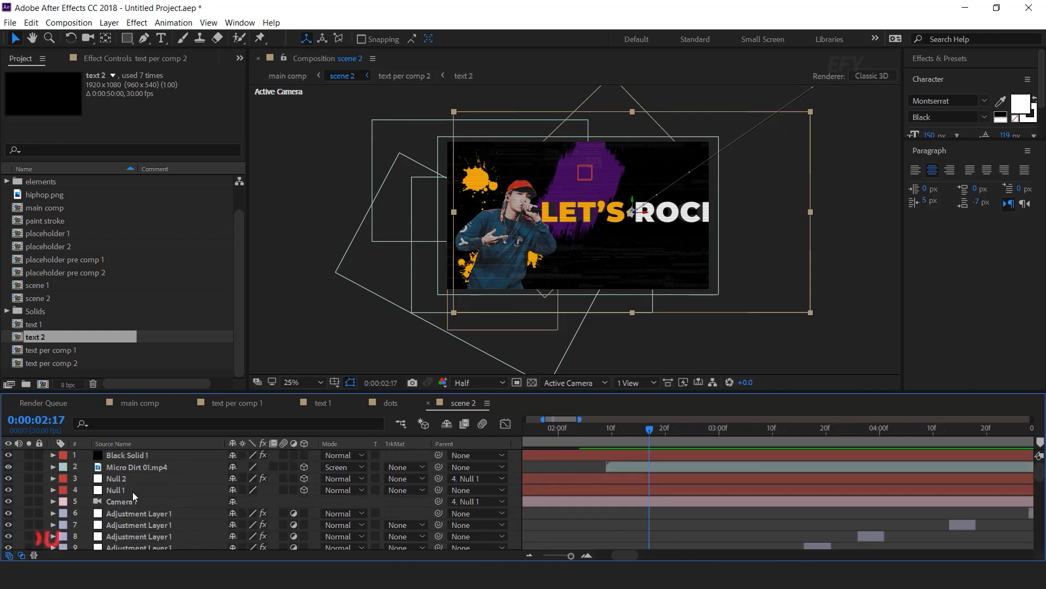
left_click(151, 444)
left_click(120, 479)
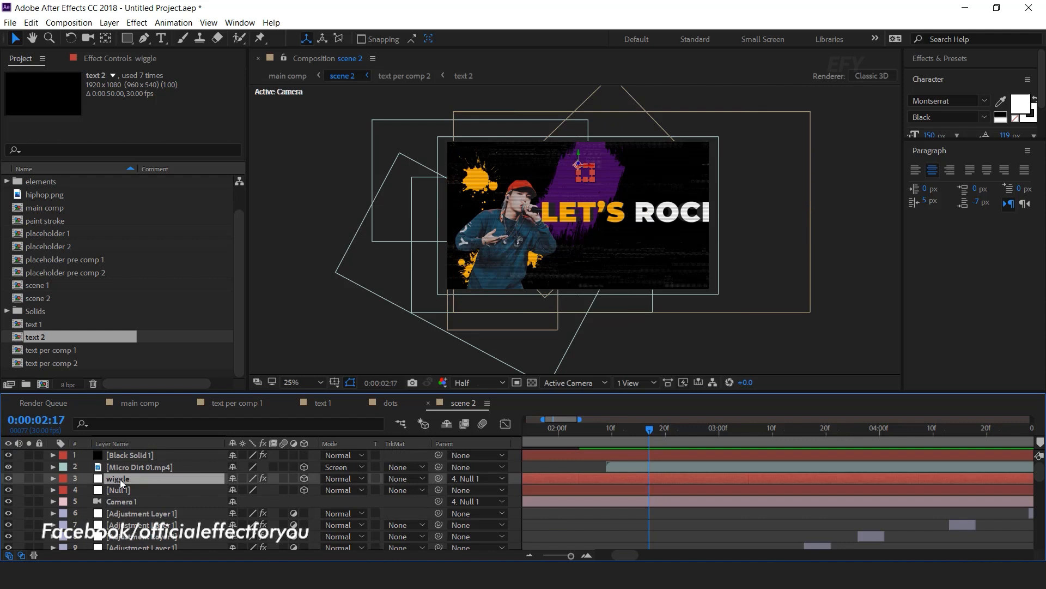
key("u")
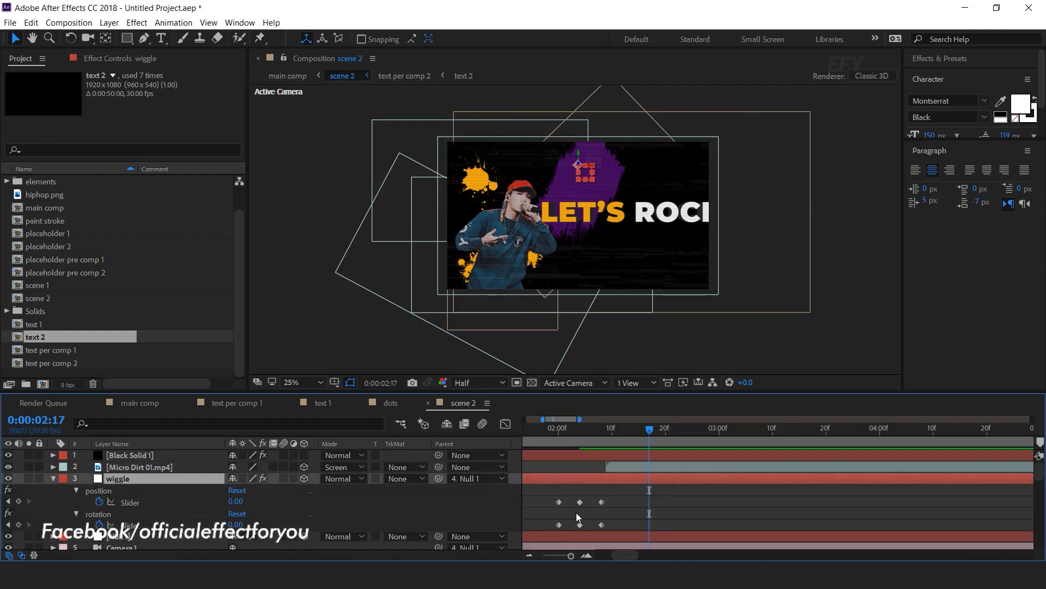
left_click_drag(624, 498, 550, 507)
key("ctrl+c")
key("ctrl+v")
left_click_drag(614, 497, 538, 502)
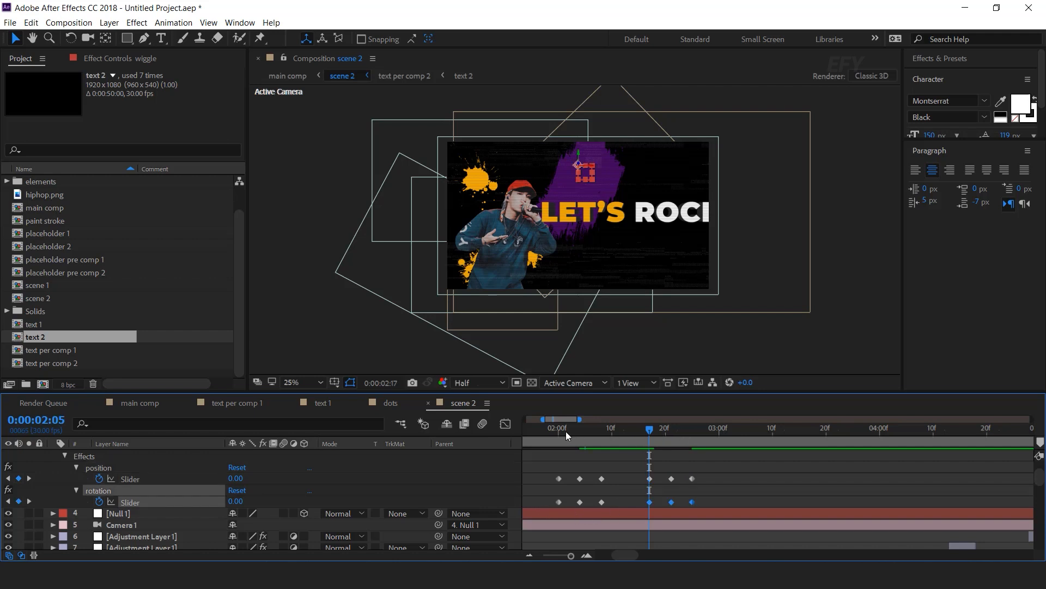
- Preview the camera shake and text entrance from 0:00:01:29, and collapse the wiggle layer's properties
left_click(552, 431)
key("space")
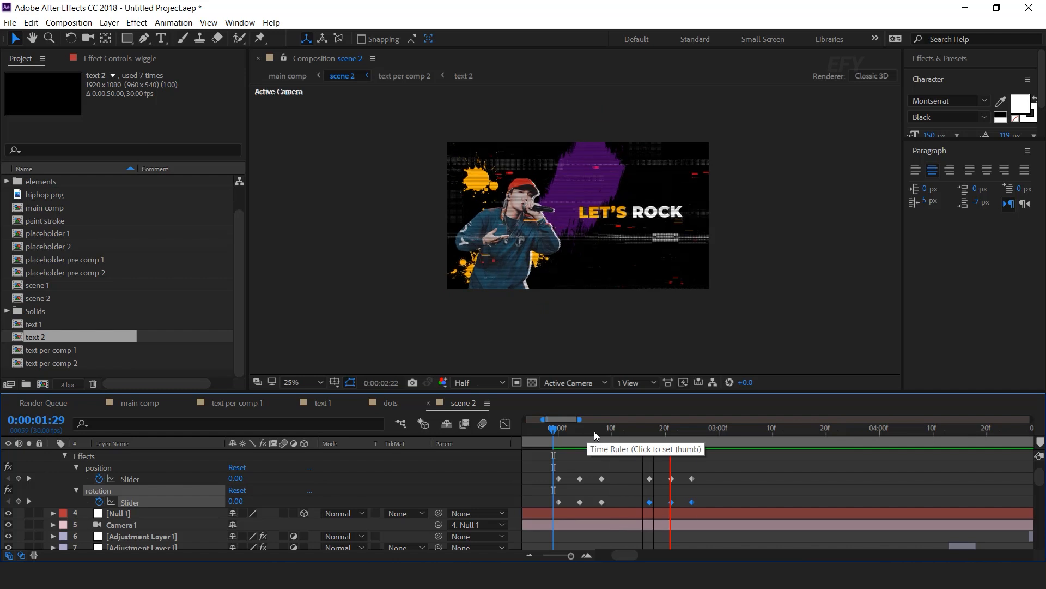
left_click_drag(600, 432, 698, 433)
key("space")
key("space")
scroll(49, 477, "up", 2)
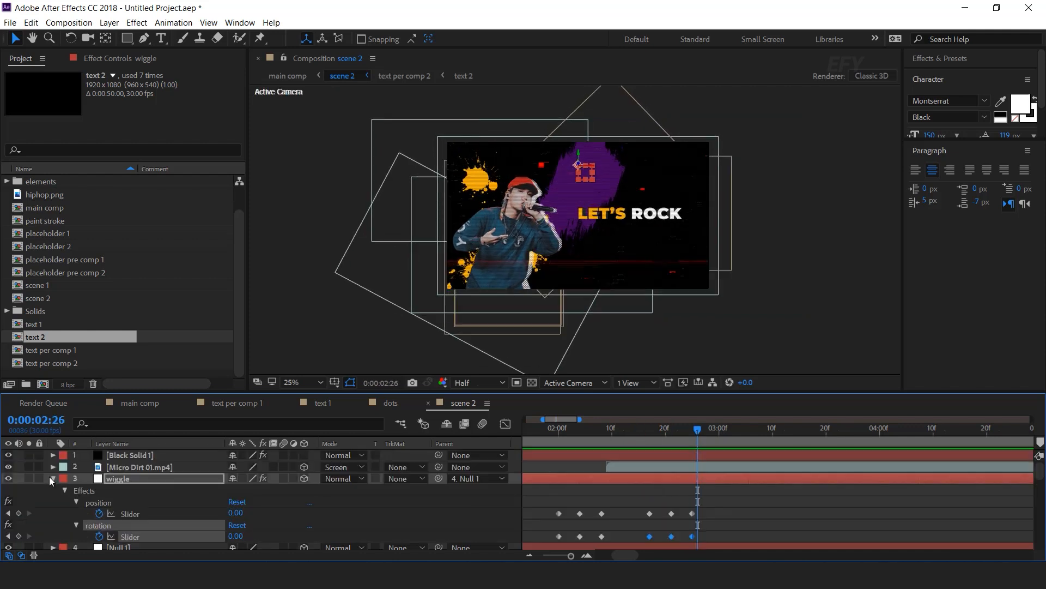
left_click(53, 479)
scroll(696, 518, "down", 4)
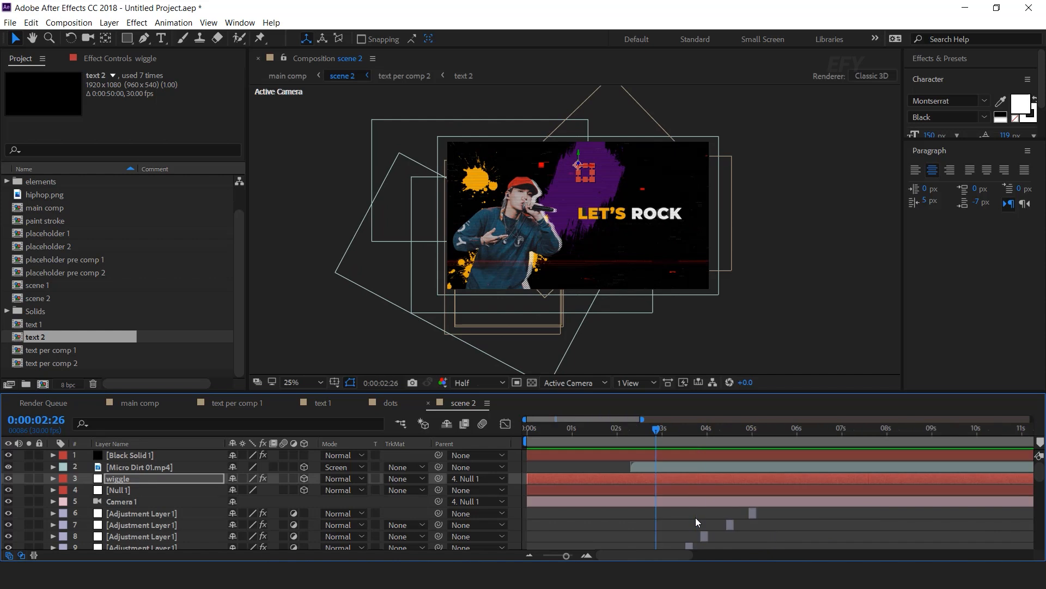
- Move the orange Splatter 14.mov from the frame's upper left to just below and right of ROCK, and check it around 0:00:02:19
left_click_drag(393, 140, 615, 195)
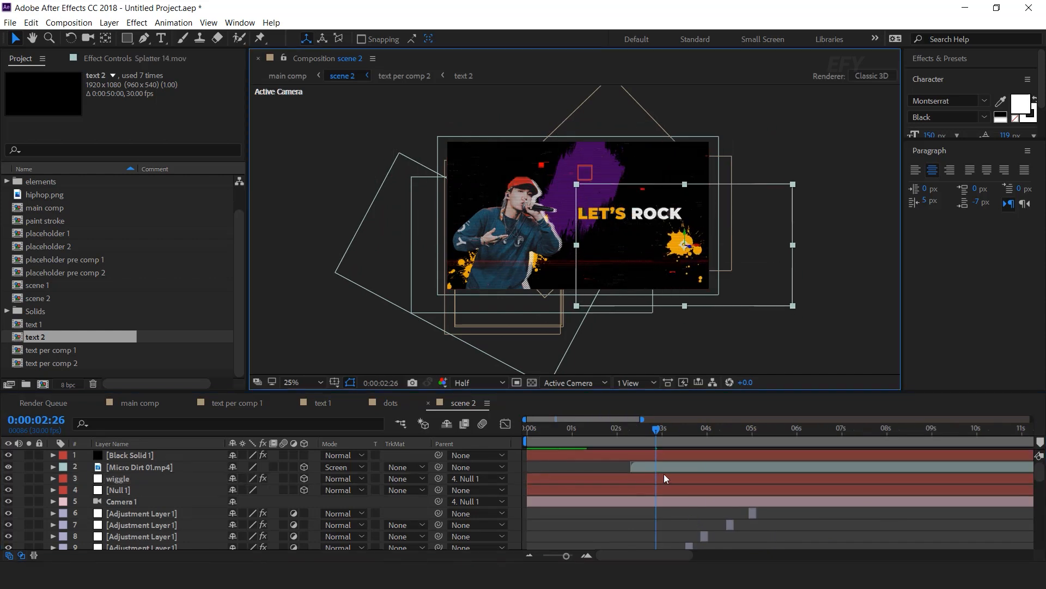
scroll(649, 493, "down", 3)
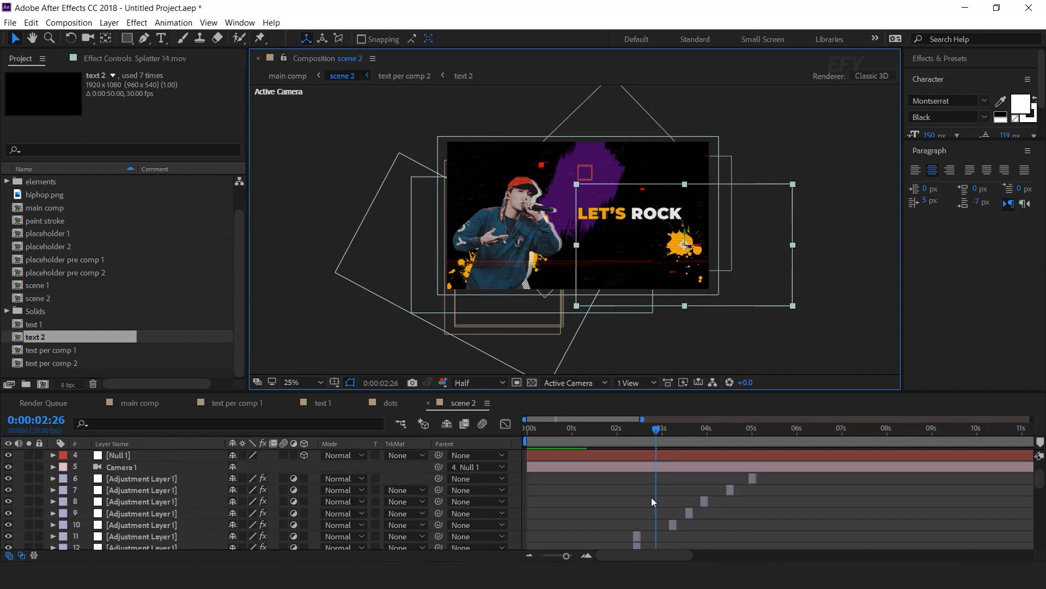
scroll(652, 497, "up", 3)
left_click(607, 430)
left_click_drag(615, 436, 645, 438)
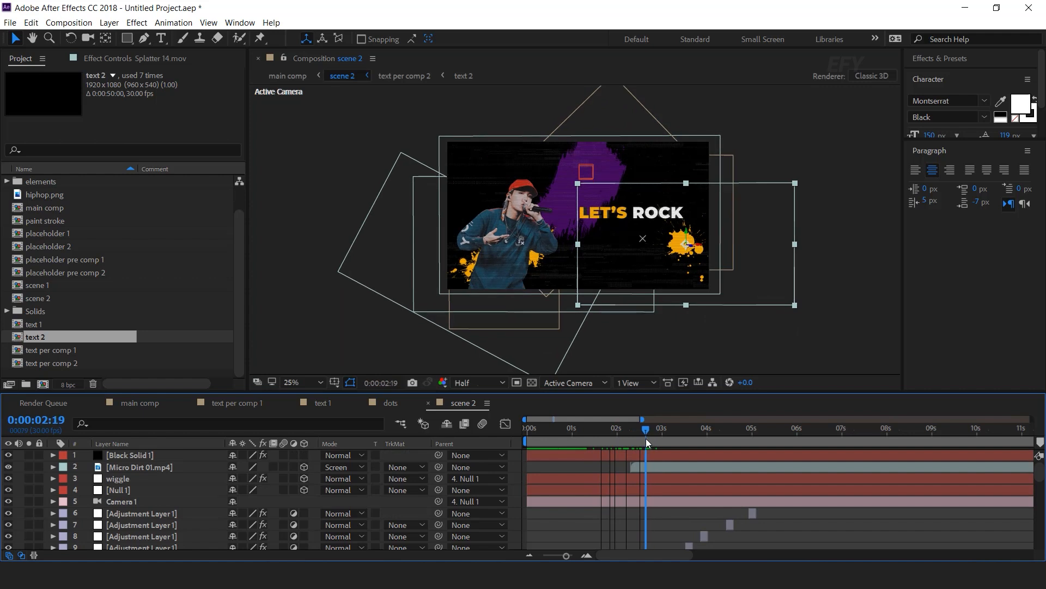
- Shift Splatter 14.mov in time so it starts at about 0:00:02:19
scroll(650, 498, "down", 3)
scroll(650, 506, "down", 4)
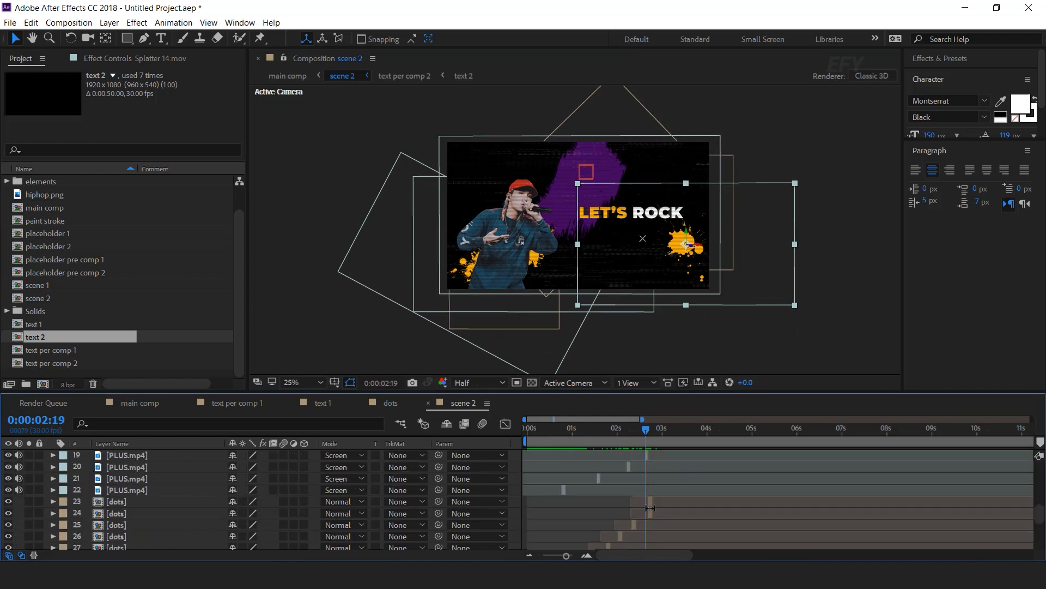
left_click_drag(649, 511, 655, 509)
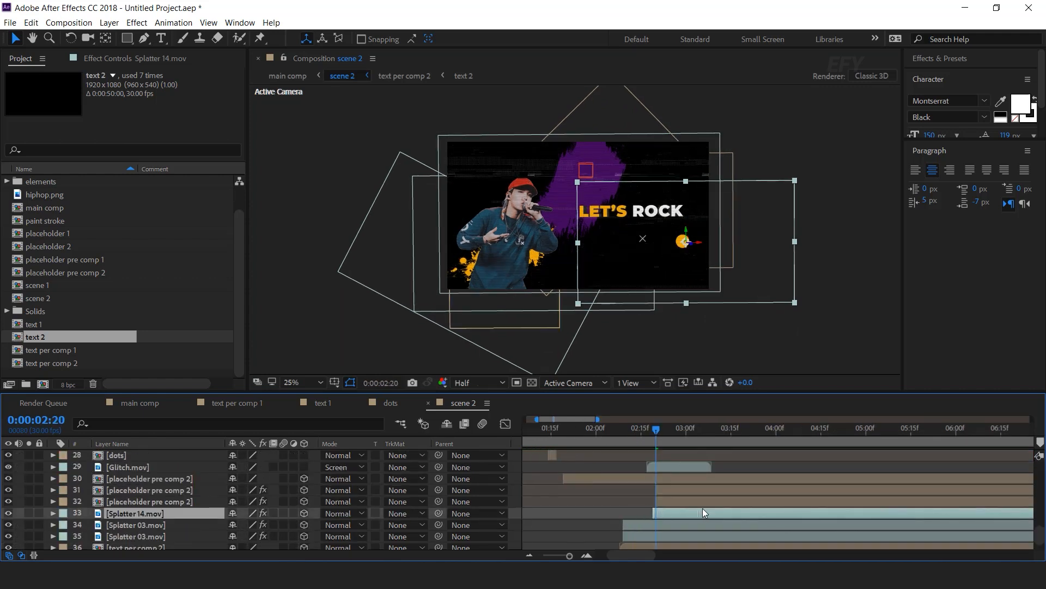
left_click_drag(702, 508, 699, 508)
- Preview scene 2's artist, splatter and text entrance from 0:00:00:26 and again from 0:00:01:19
left_click_drag(631, 433, 567, 430)
key("minus")
key("space")
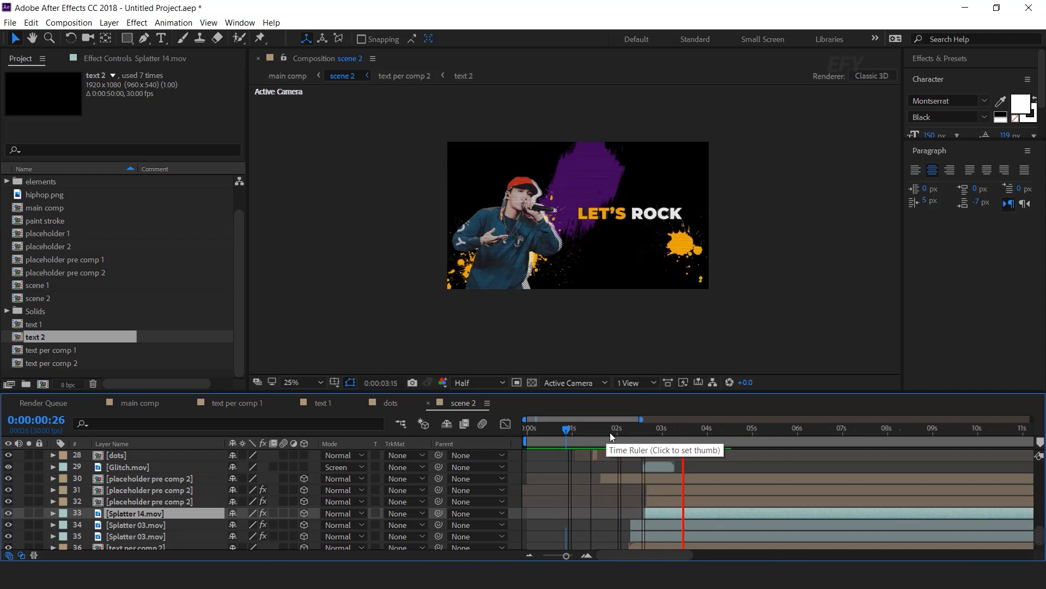
left_click(601, 431)
key("space")
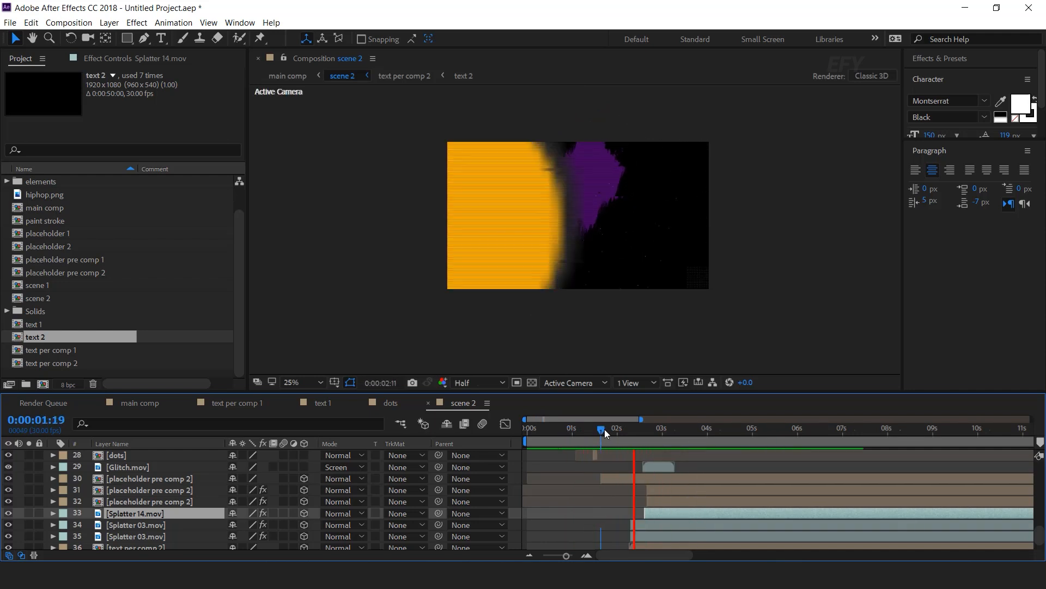
- Hide the purple paint stroke layer in scene 2
left_click(590, 185)
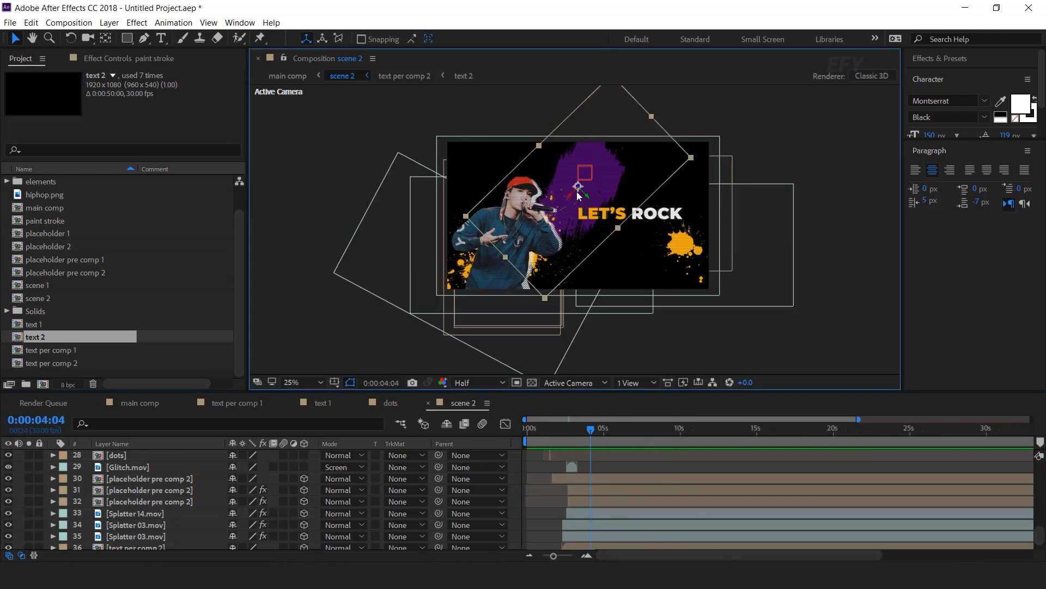
scroll(113, 536, "down", 1)
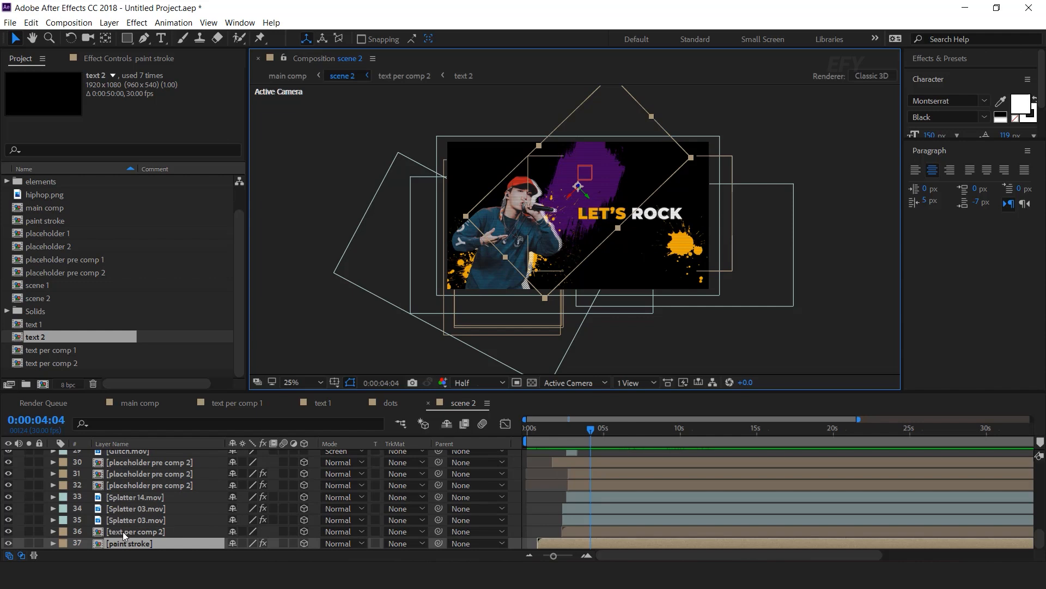
left_click(8, 543)
- Shift all the Adjustment Layer 1 glitch layers (6 to 16) later together, so layers 14 and 15 start at about 0:00:02:17
left_click_drag(544, 431, 556, 478)
scroll(555, 473, "up", 10)
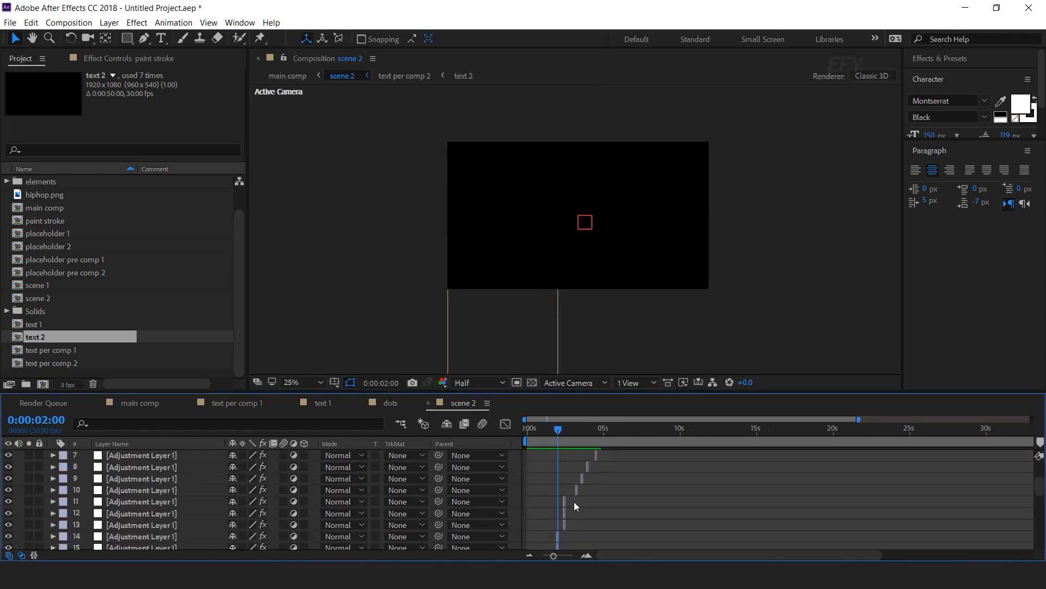
scroll(574, 501, "up", 2)
scroll(574, 502, "up", 1)
left_click_drag(649, 555, 632, 555)
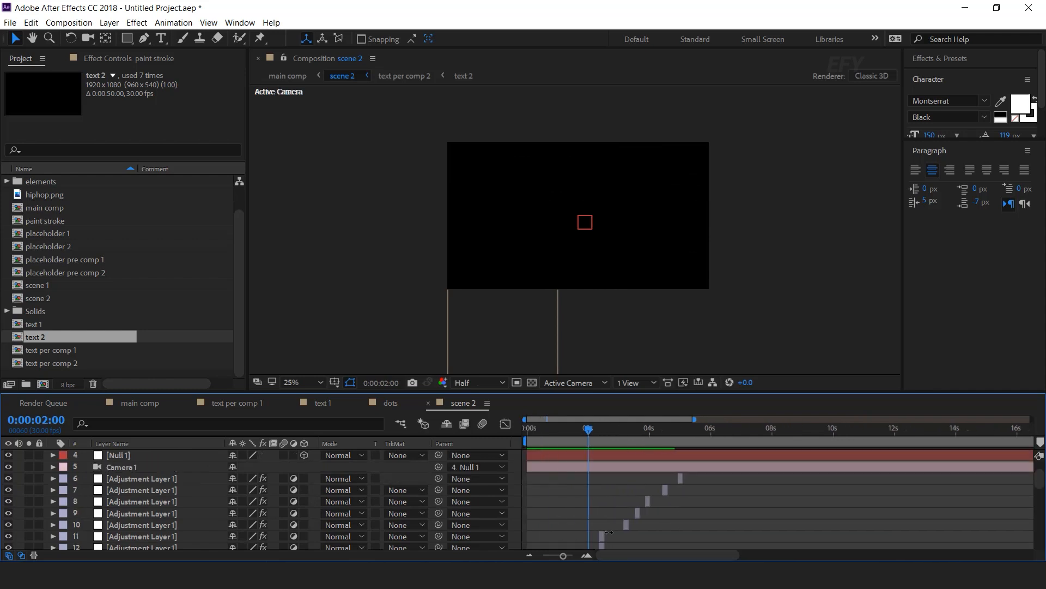
scroll(607, 530, "down", 2)
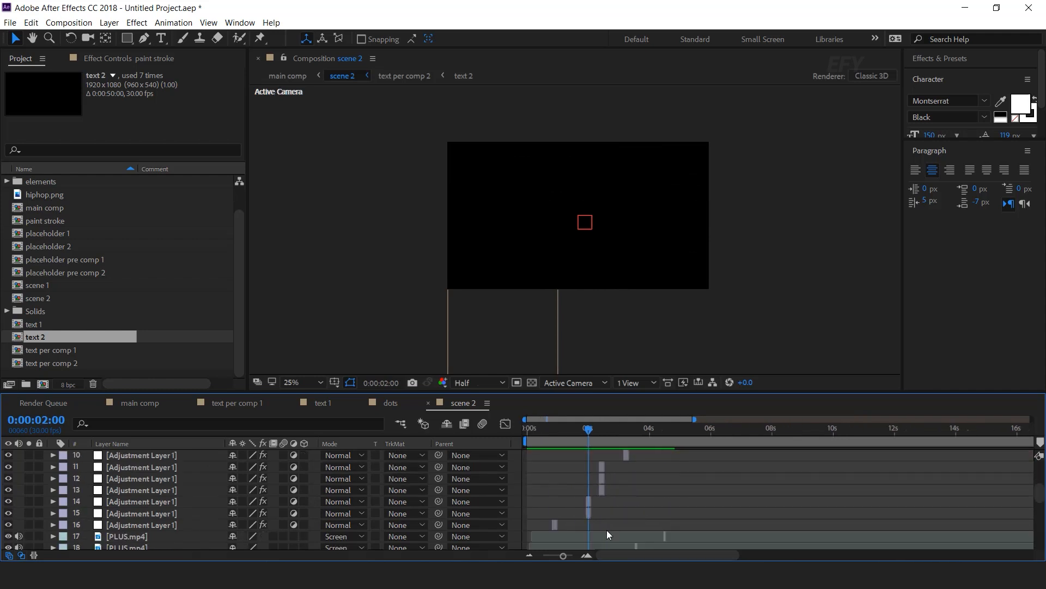
left_click(184, 524)
scroll(173, 518, "up", 2)
left_click(160, 478, "shift")
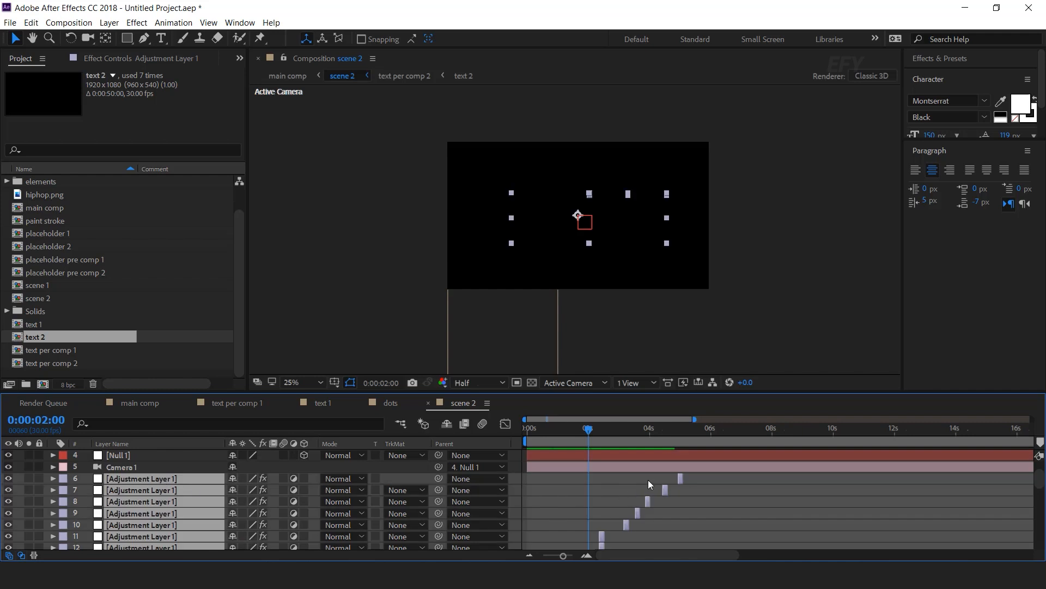
scroll(648, 479, "down", 2)
mouse_move(596, 427)
left_mouse_down()
mouse_move(617, 427)
mouse_move(603, 427)
left_mouse_up()
scroll(590, 504, "up", 2)
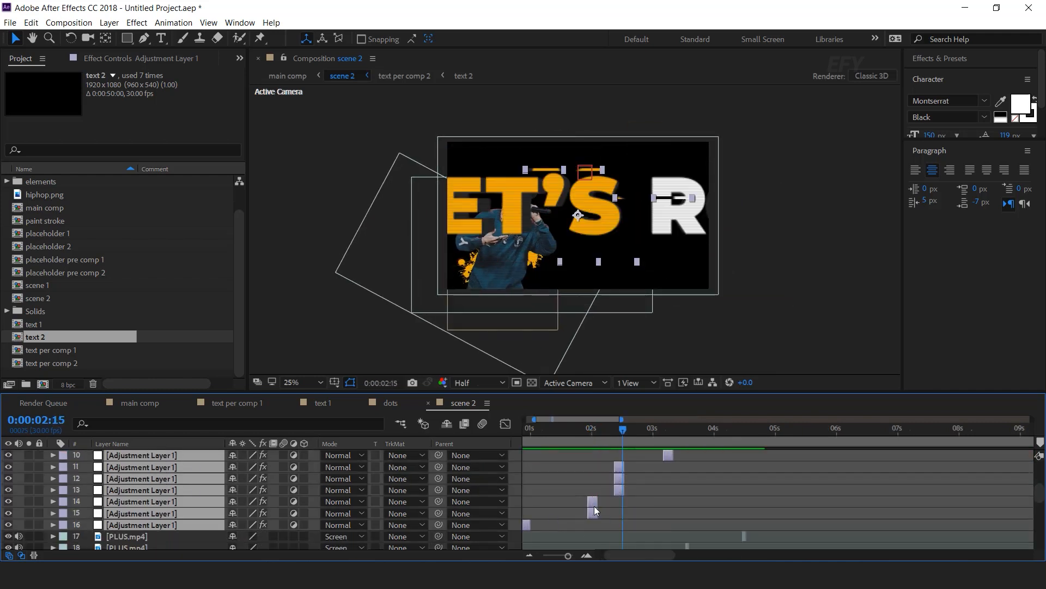
left_click_drag(596, 501, 630, 498)
left_click_drag(613, 431, 665, 431)
scroll(677, 483, "up", 2)
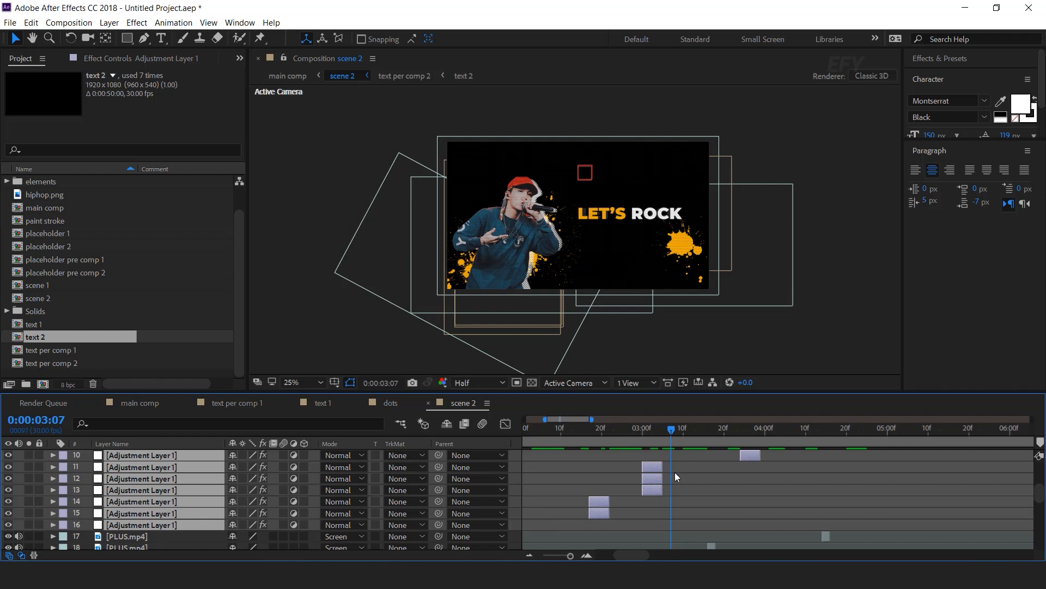
- At 0:00:03:02, move glitch adjustment layer 11 onto the LET'S ROCK text and layer 12 across the artist's face
left_click(674, 472)
left_click(651, 431)
left_click(652, 468)
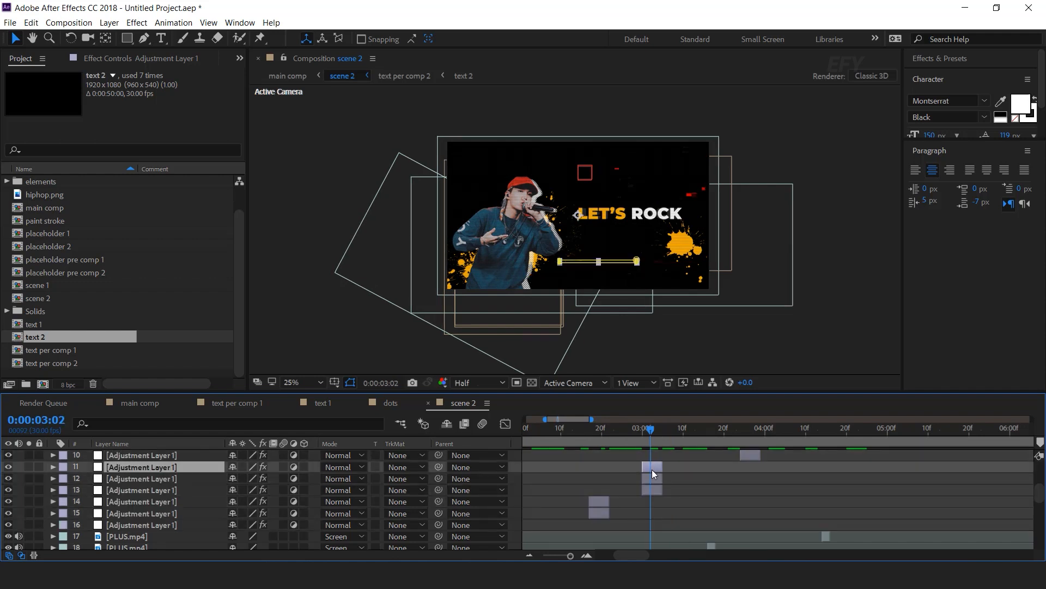
left_click(611, 264)
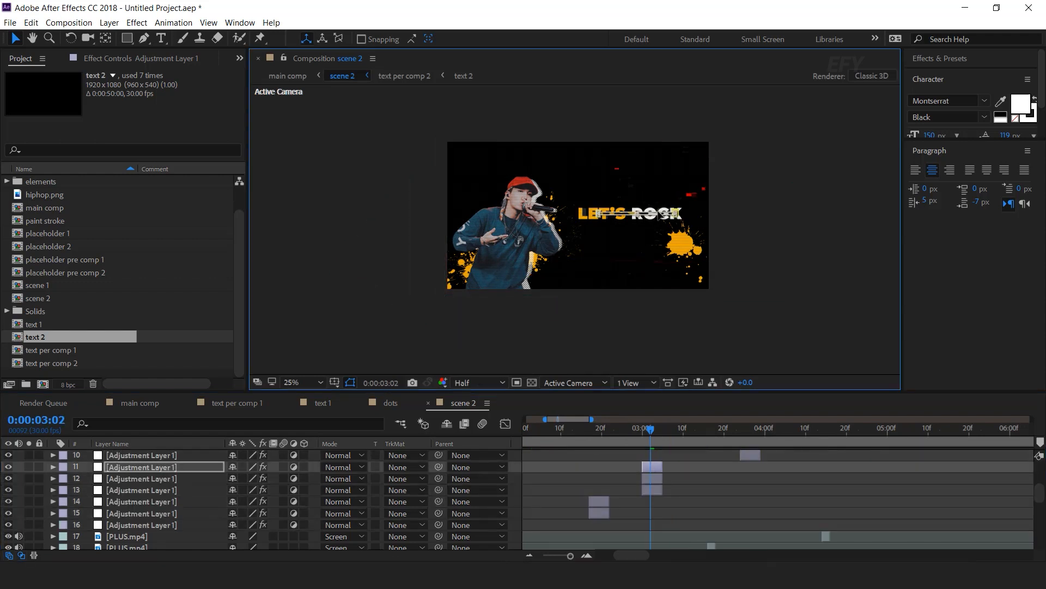
left_click(661, 479)
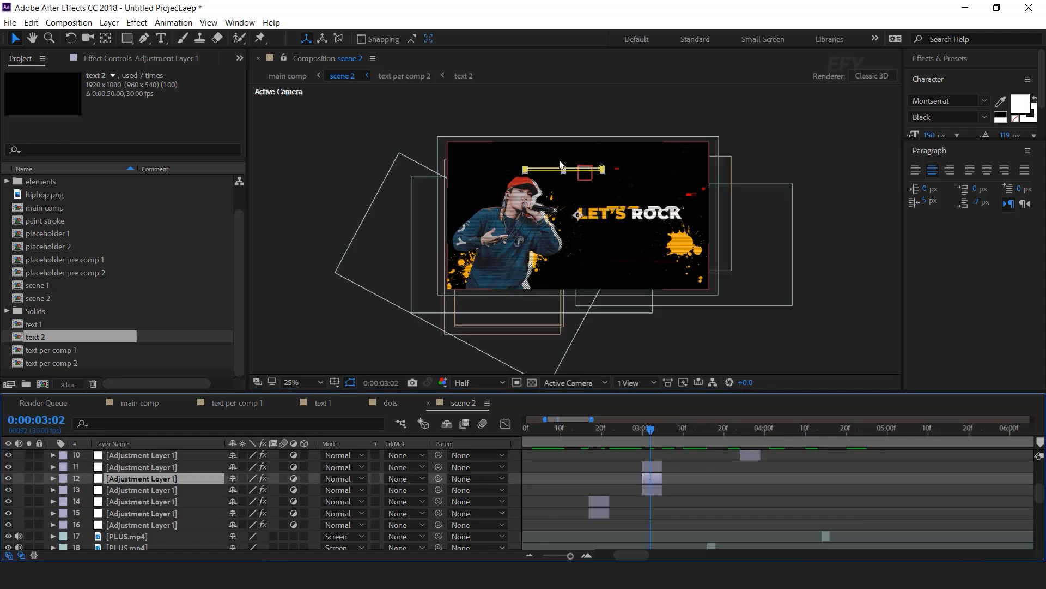
left_click_drag(575, 173, 553, 197)
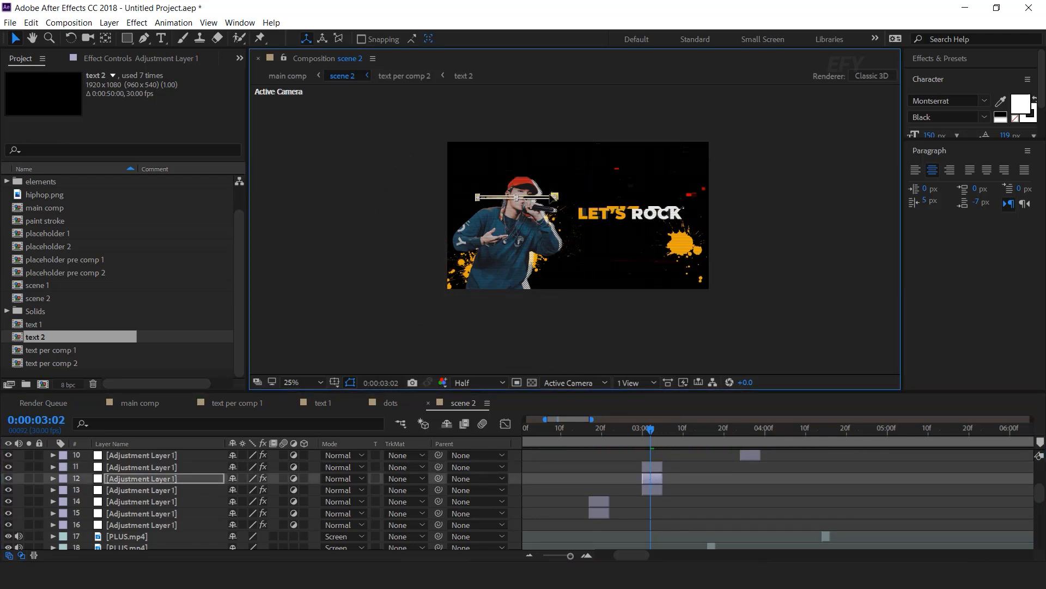
left_click(653, 489)
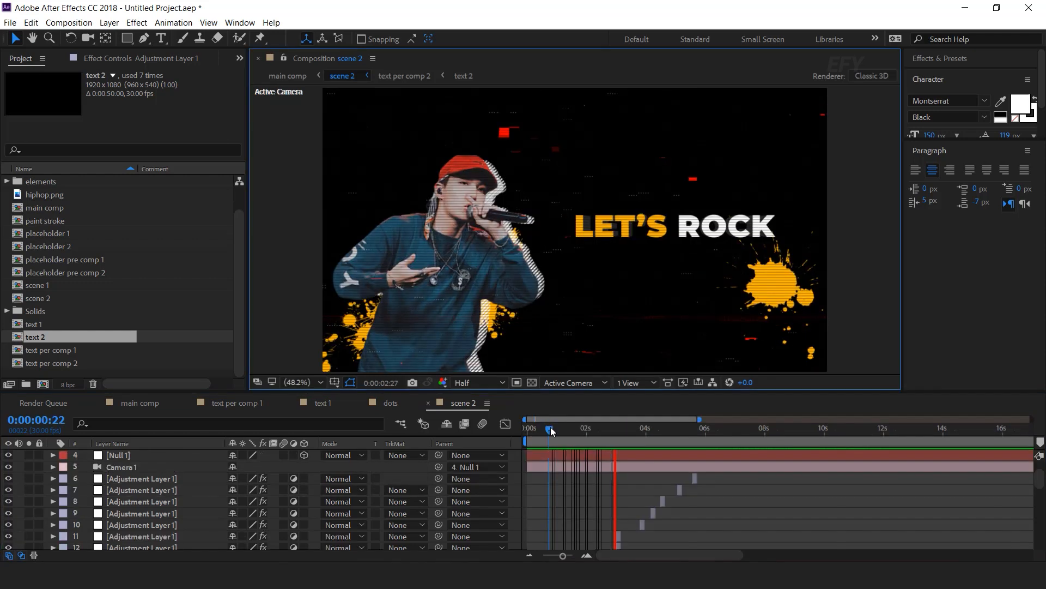
- Shift all six PLUS.mp4 layers later together, so the visible cut on layer 22 falls at about 0:00:02:00
left_click(563, 429)
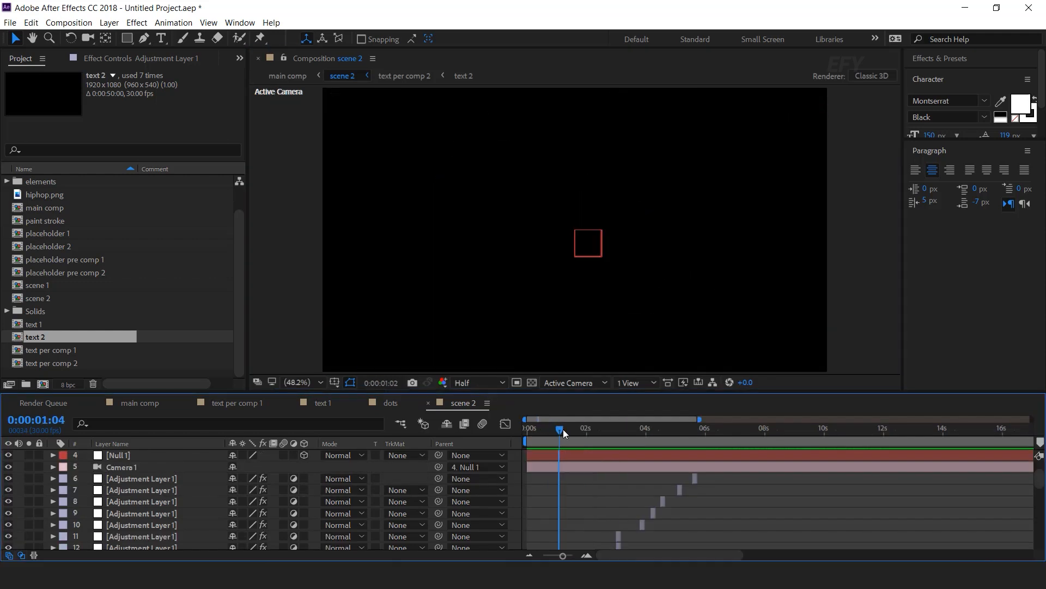
scroll(122, 492, "down", 4)
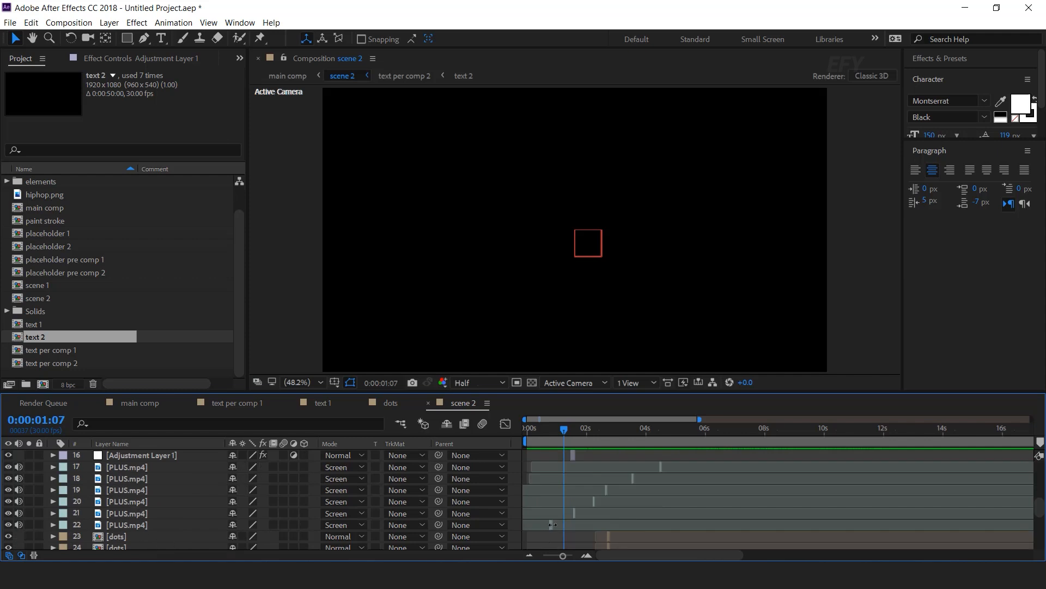
left_click(552, 524)
scroll(150, 517, "up", 1)
left_click(143, 498, "shift")
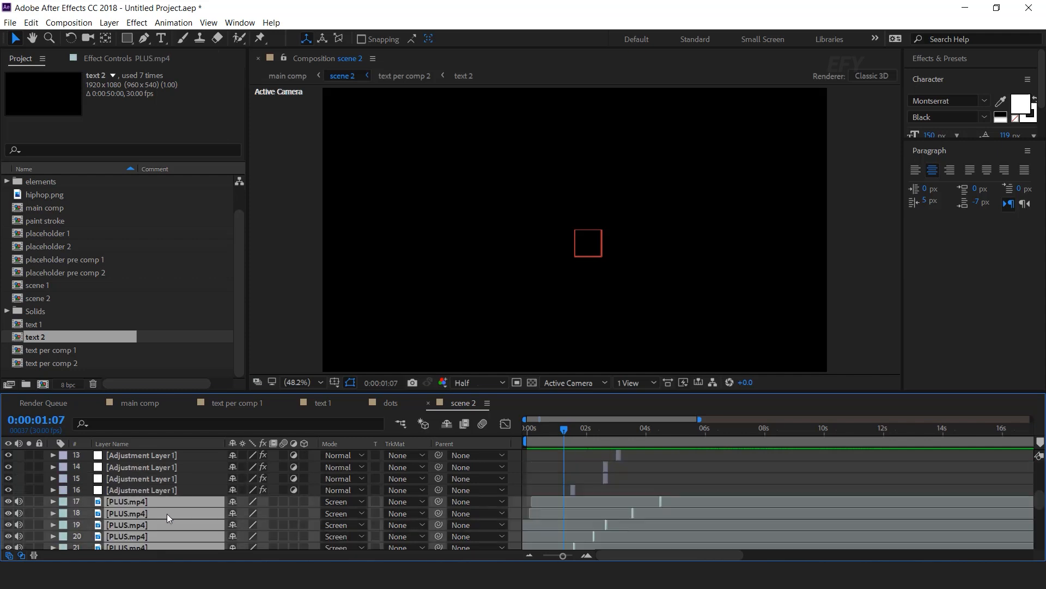
scroll(169, 518, "down", 1)
scroll(556, 504, "down", 1)
left_click_drag(565, 430, 595, 430)
scroll(536, 488, "up", 6)
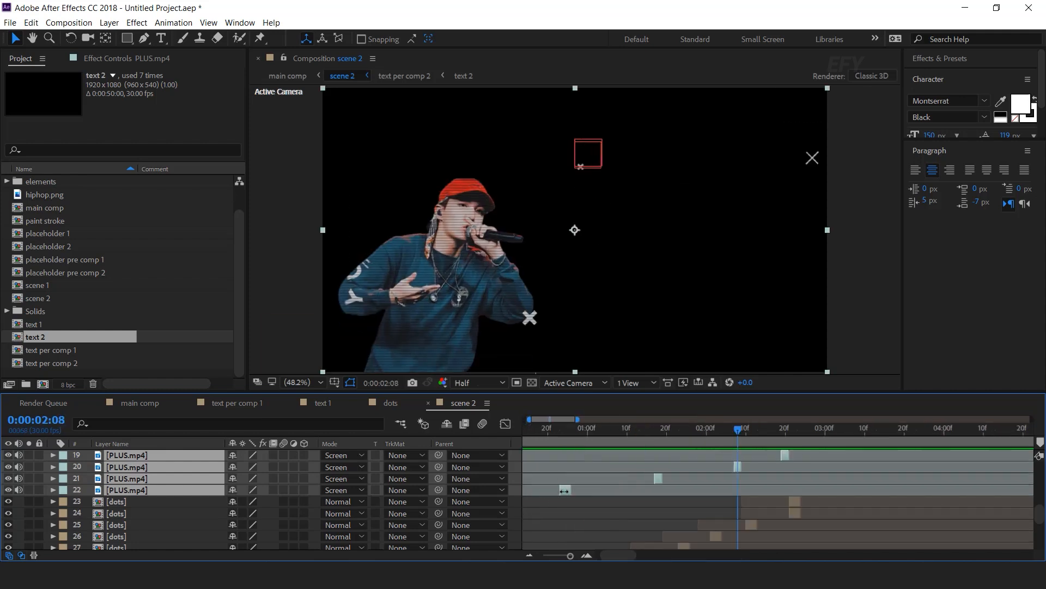
scroll(742, 494, "down", 5)
left_click(652, 432)
left_click_drag(652, 433, 697, 433)
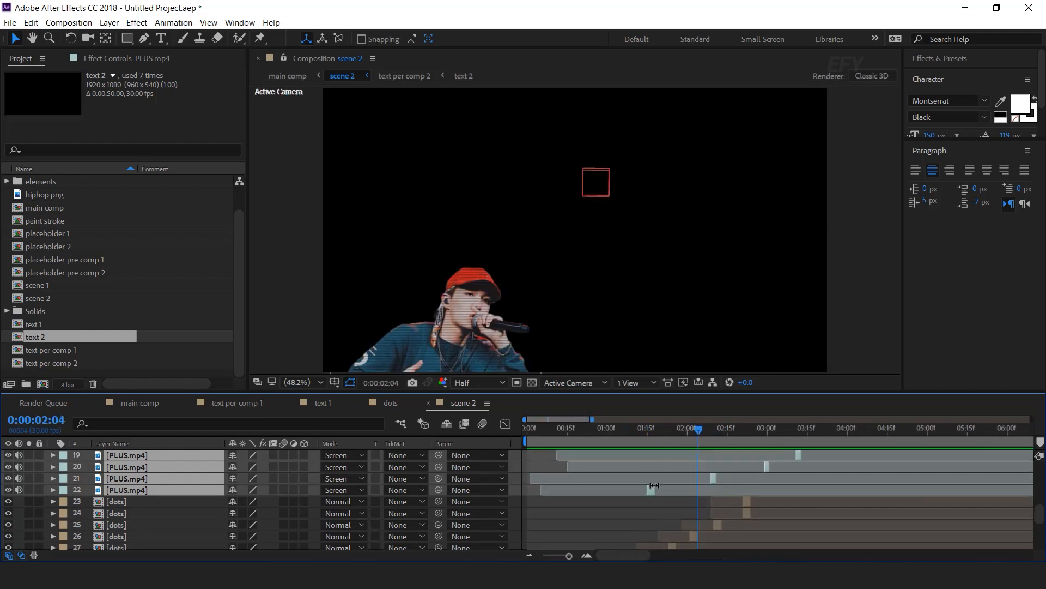
- Preview scene 2 from 0:00:01:26 with the shifted glitches and pluses, and deselect the layers
left_click(679, 431)
key("space")
scroll(693, 470, "down", 3)
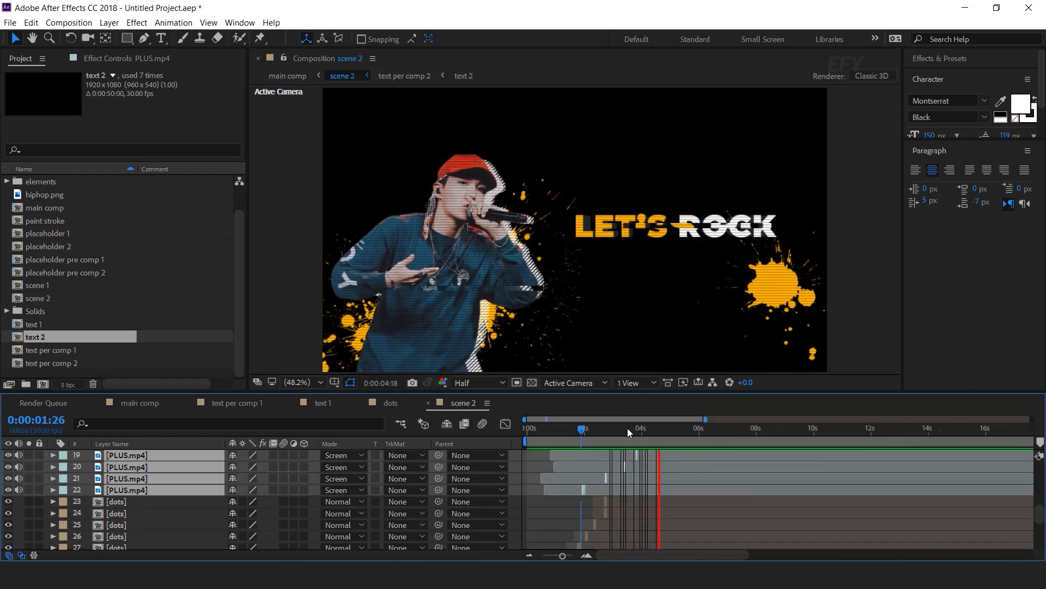
left_click(643, 429)
scroll(890, 254, "down", 2)
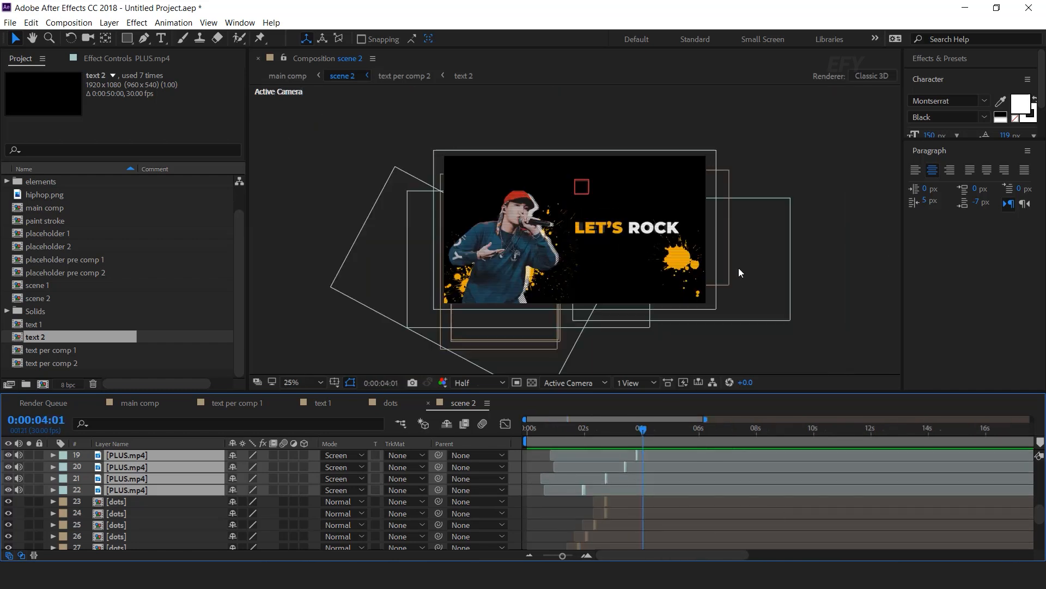
left_click(823, 168)
- In main comp, trim the start of scene 2 at 0:00:07:04 and slide the layer earlier to begin at about 0:00:05:13
left_click(142, 403)
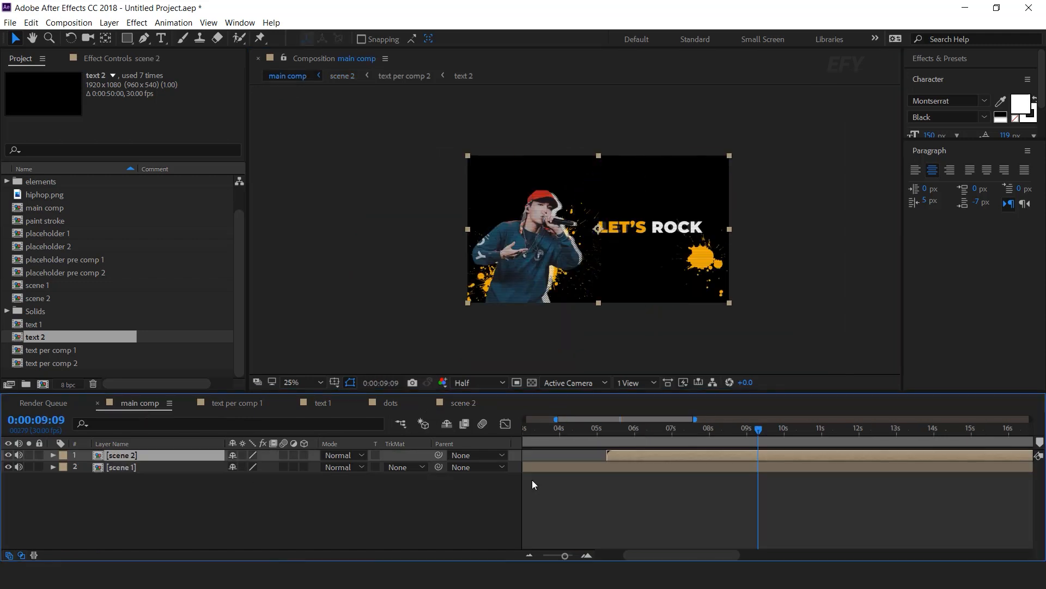
left_click_drag(704, 436, 894, 436)
left_click_drag(911, 443, 863, 461)
left_click_drag(723, 455, 770, 454)
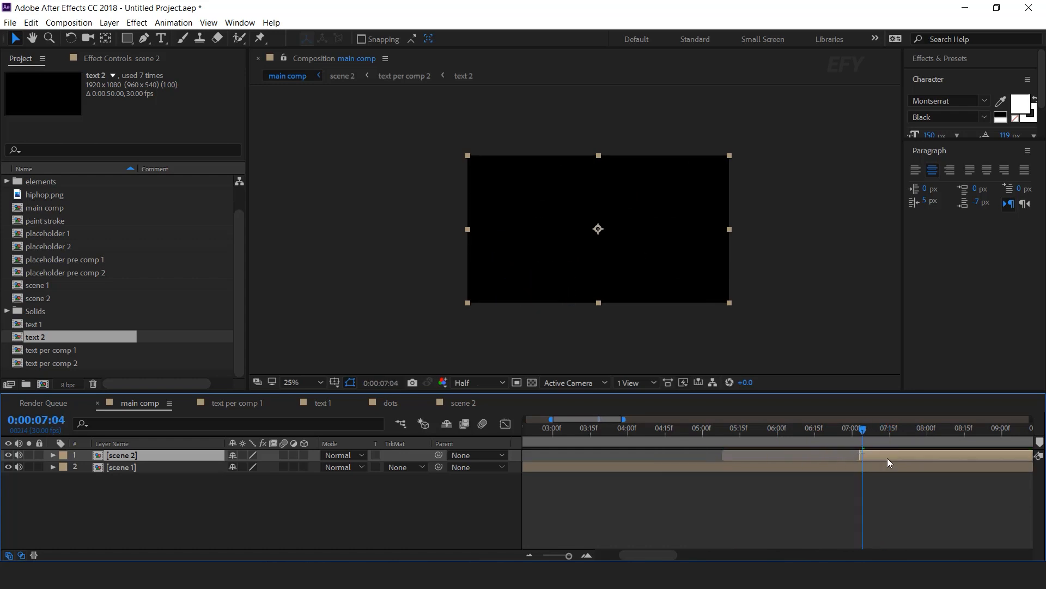
left_click_drag(887, 458, 759, 463)
- Preview the transition from scene 1 to scene 2 in main comp from 0:00:05:01
left_click_drag(659, 433, 706, 431)
key("space")
key("minus")
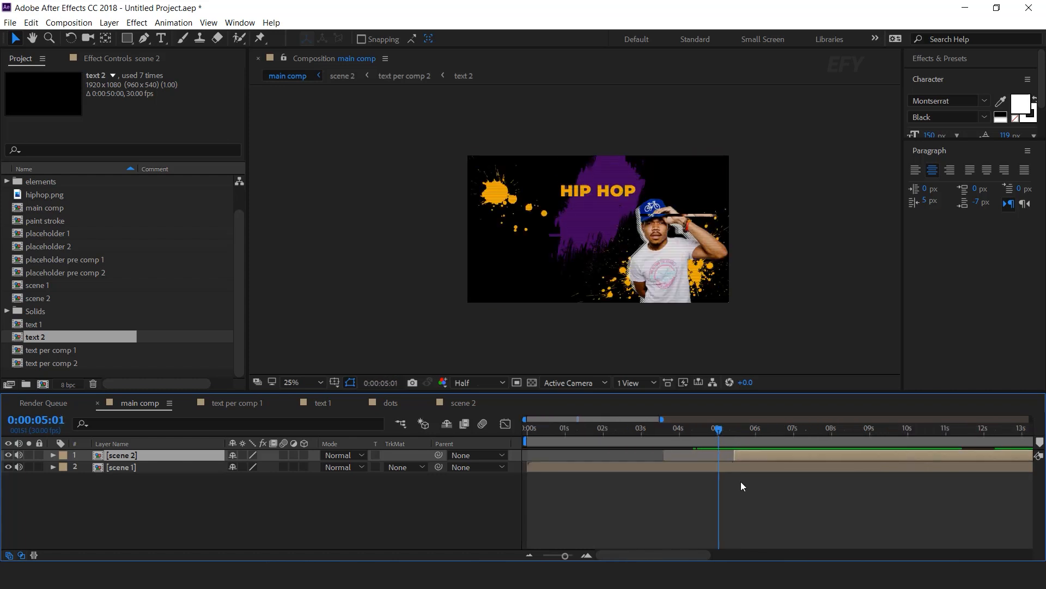
key("space")
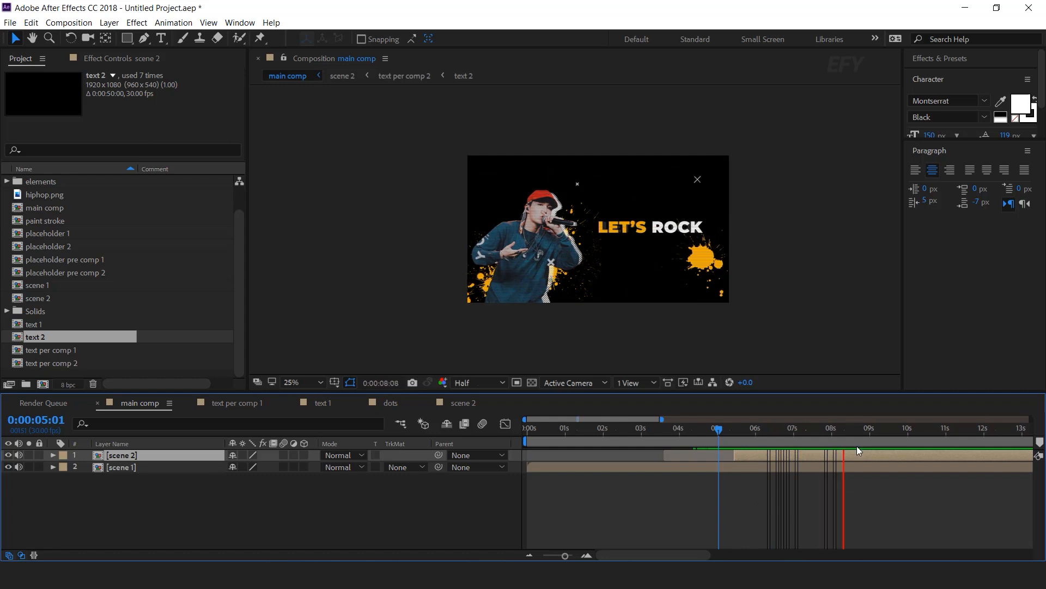
- End main comp's work area at about 0:00:09:08, just after scene 2's content disappears
left_click(876, 429)
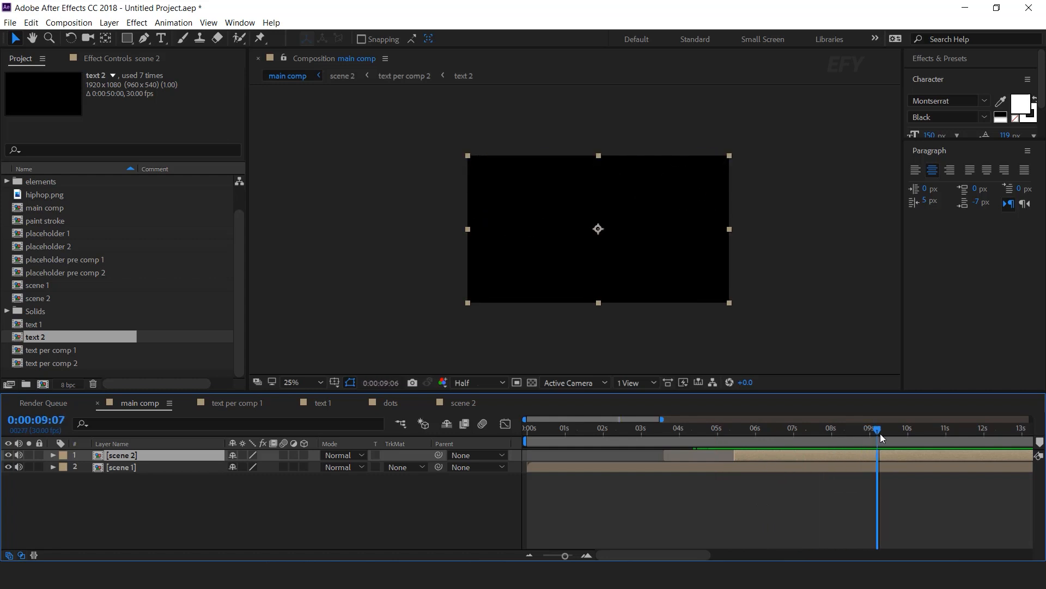
left_click(881, 434)
key("n")
key("minus")
key("minus")
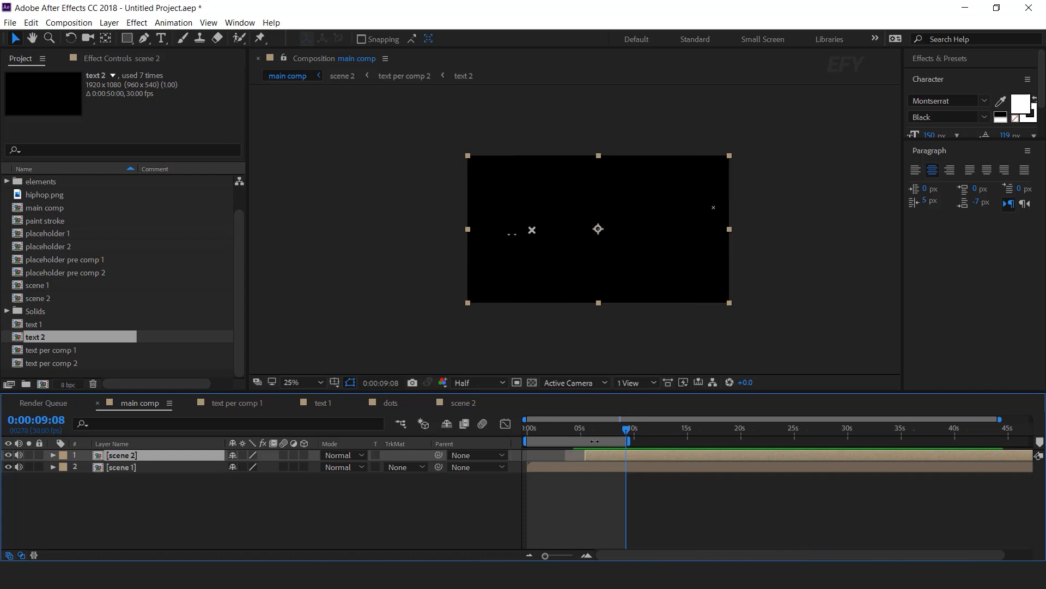
- Trim the end of scene 1 to 0:00:06:26 and preview main comp in a maximized composition view
left_click_drag(596, 438, 601, 440)
left_click(628, 470)
key("alt+bracketright")
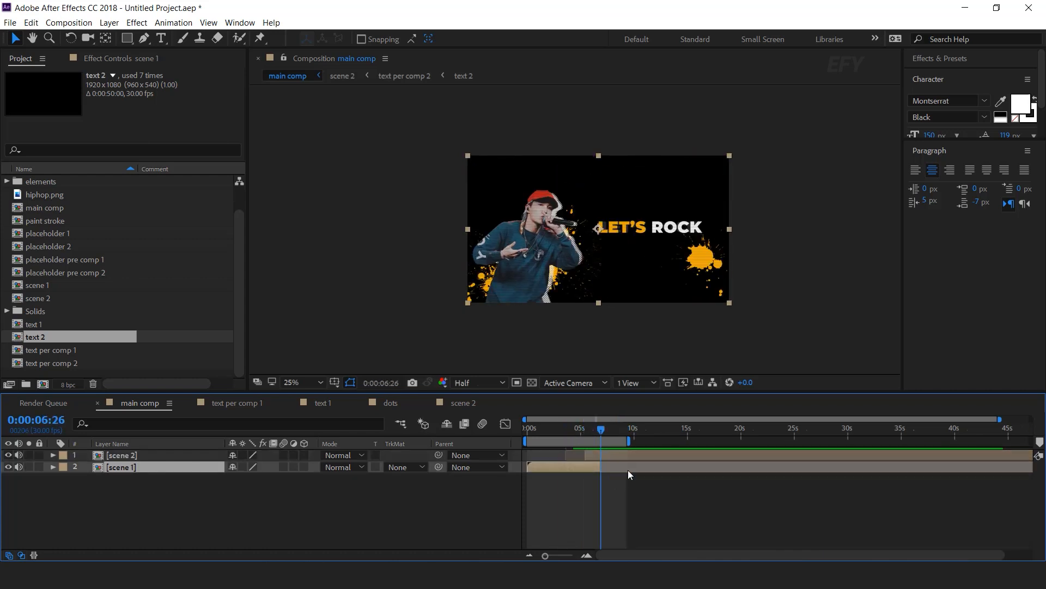
key("grave")
key("space")
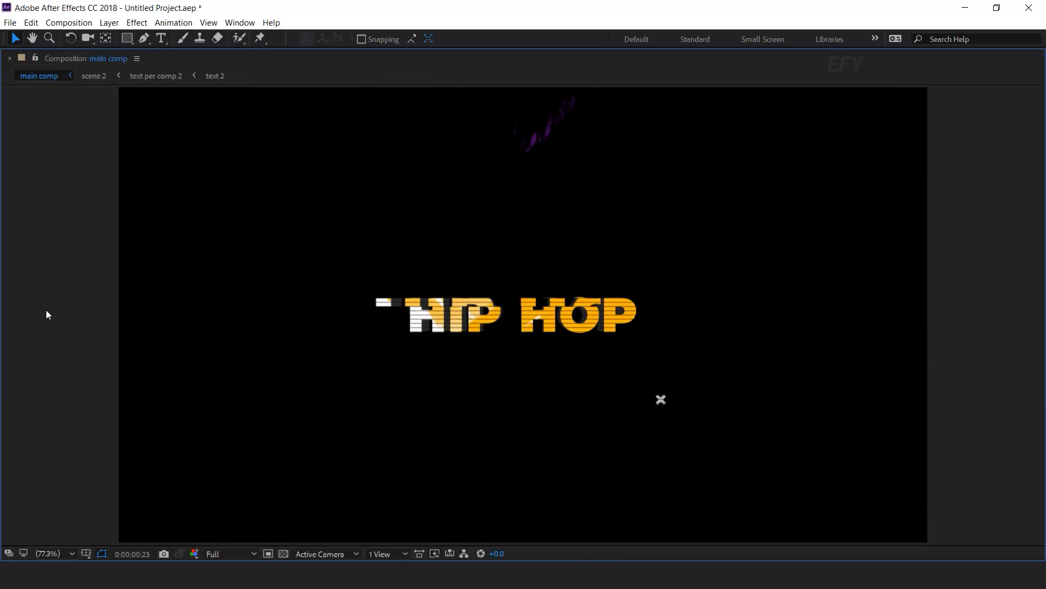